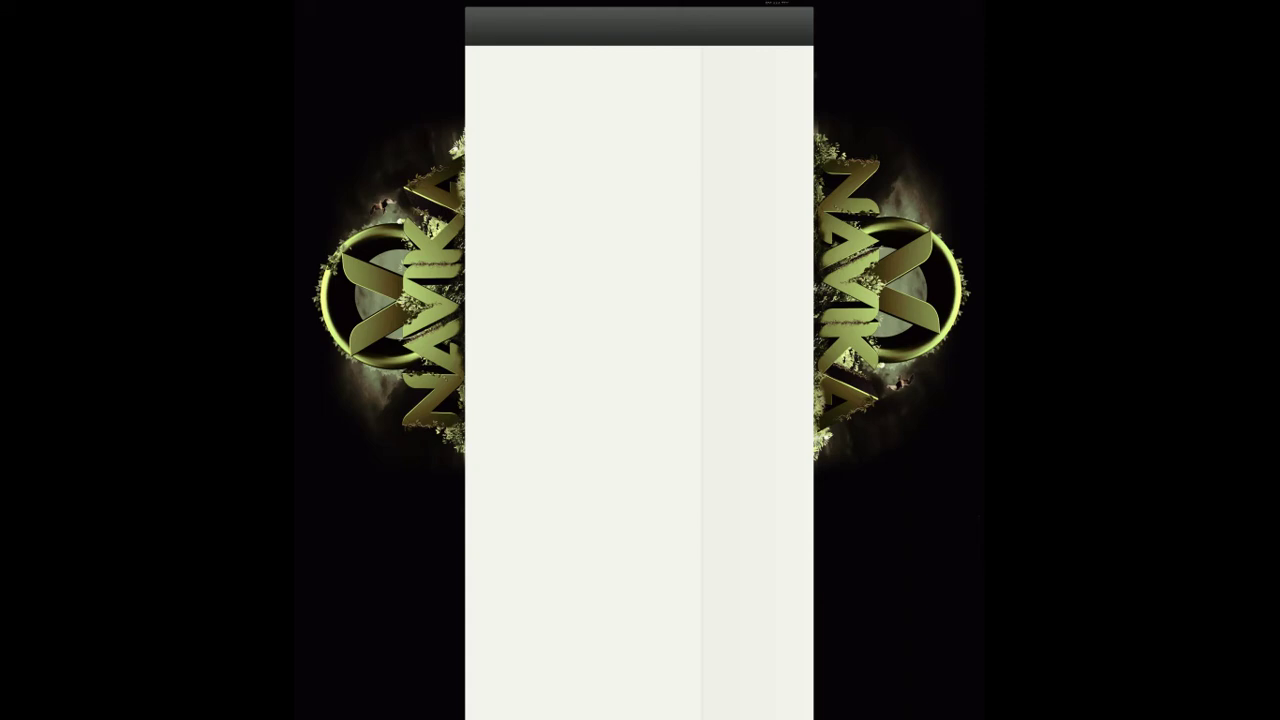
- Exit the mockup preview slideshow and return to Photoshop's black untitled canvas
key(Escape)
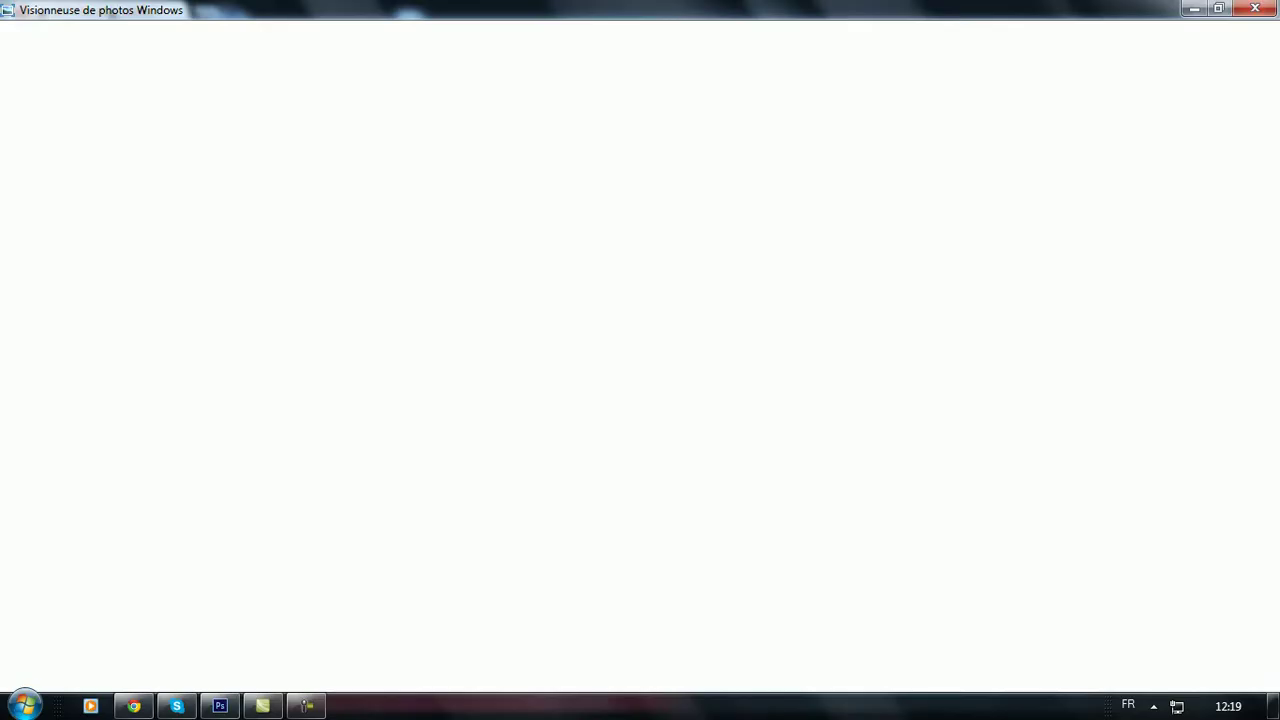
click(220, 706)
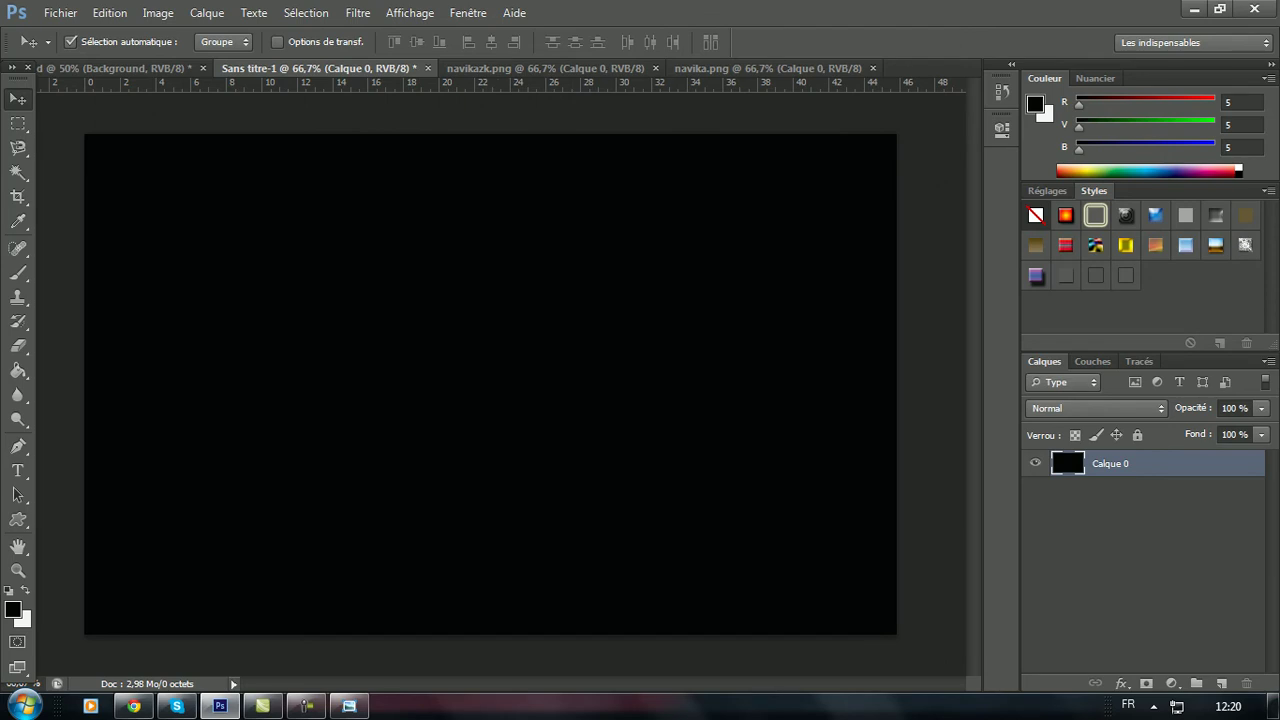
- Bring the green NAVIKA logo into Sans titre-1 and nudge it slightly left
click(545, 68)
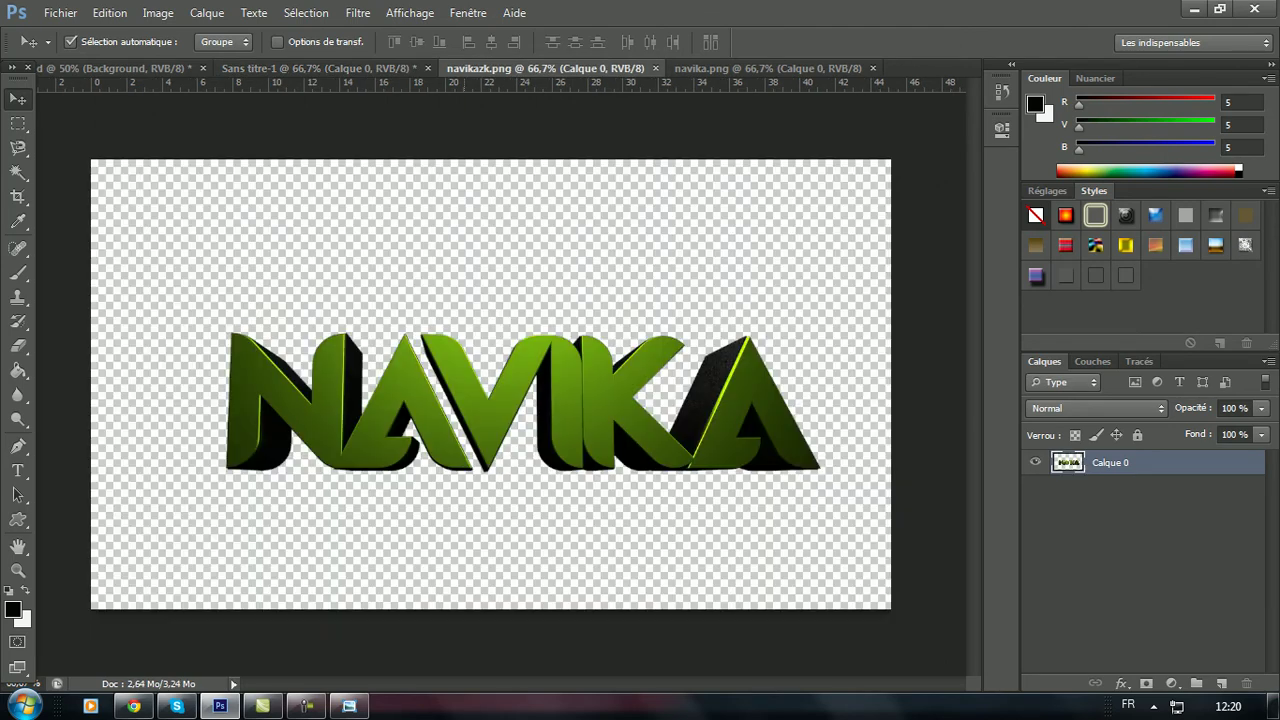
mouse_move(480, 400)
mouse_down()
mouse_move(320, 68)
mouse_move(480, 530)
mouse_up()
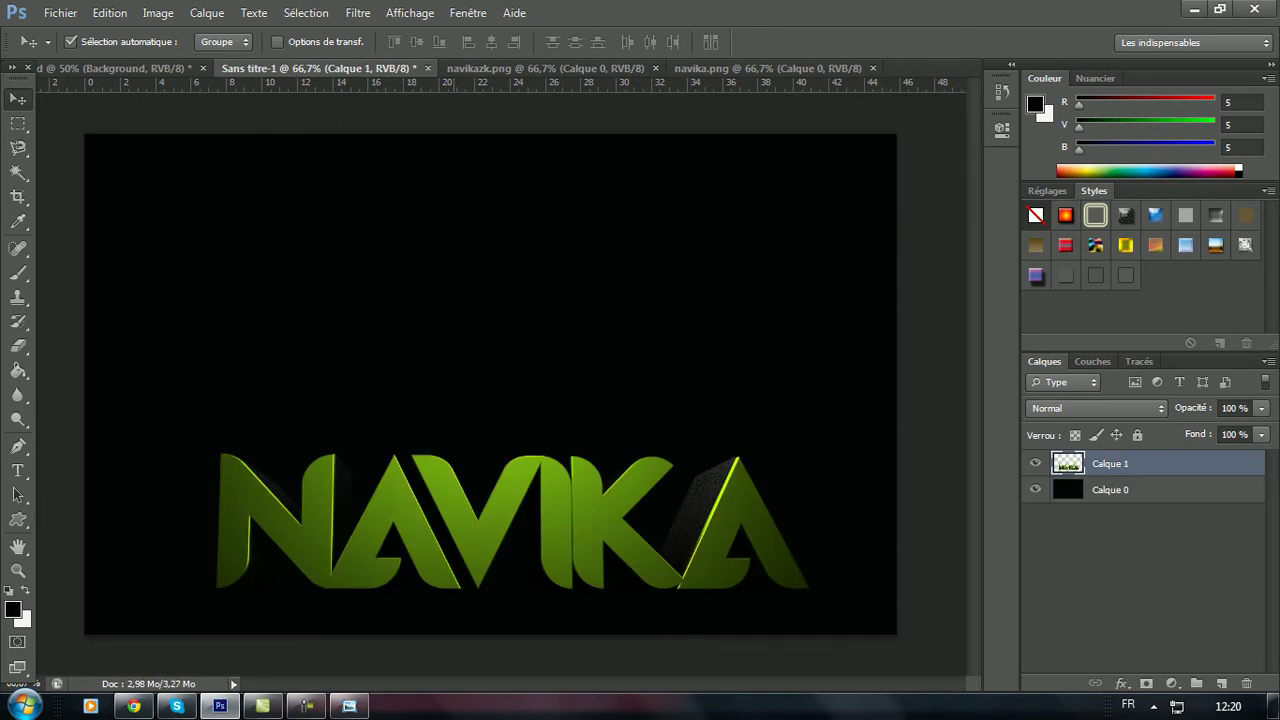
key(ctrl+t)
drag(513, 522, 490, 521)
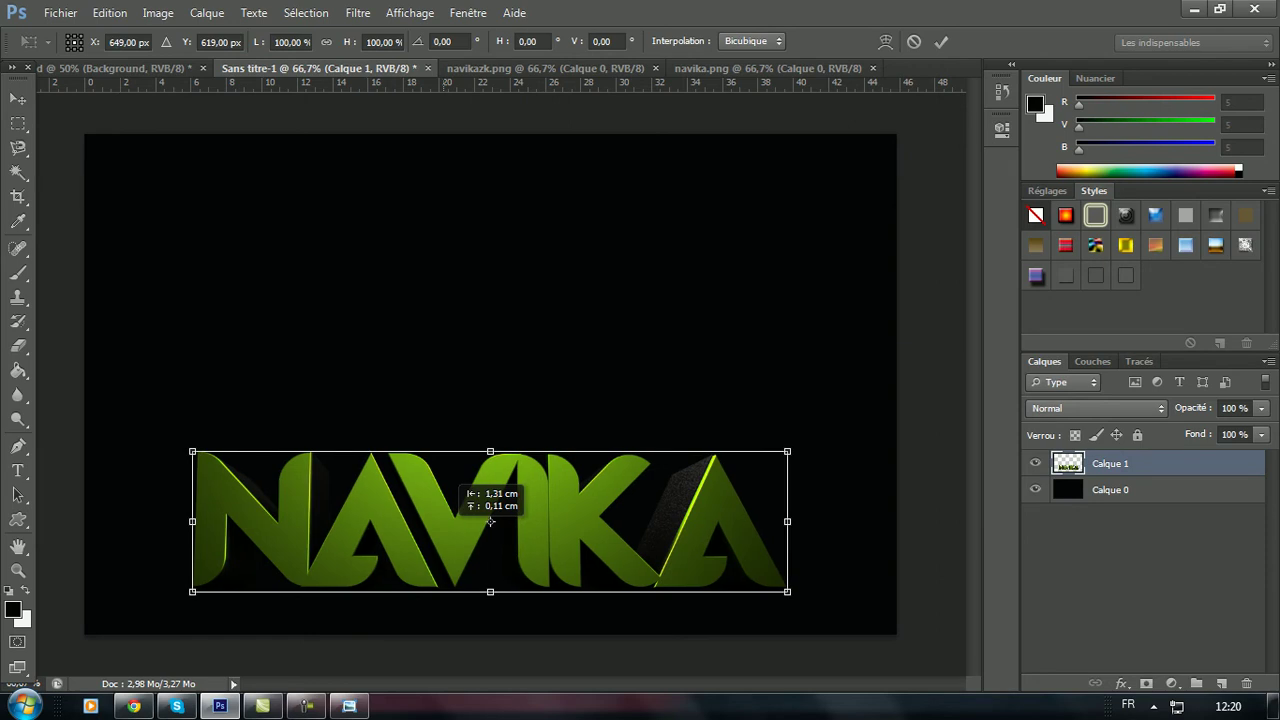
key(v)
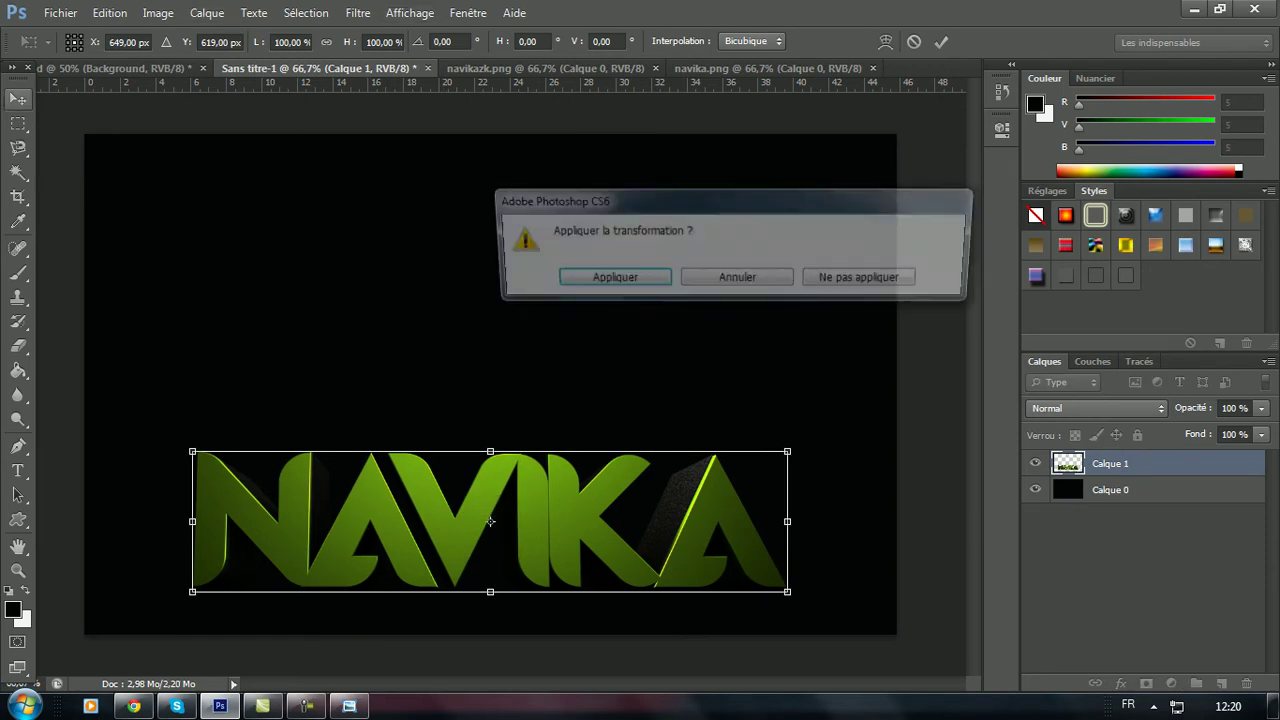
key(Return)
- Open Trees0057_M from GFX > Nature > Plants and drag it into the NAVIKA document
click(60, 12)
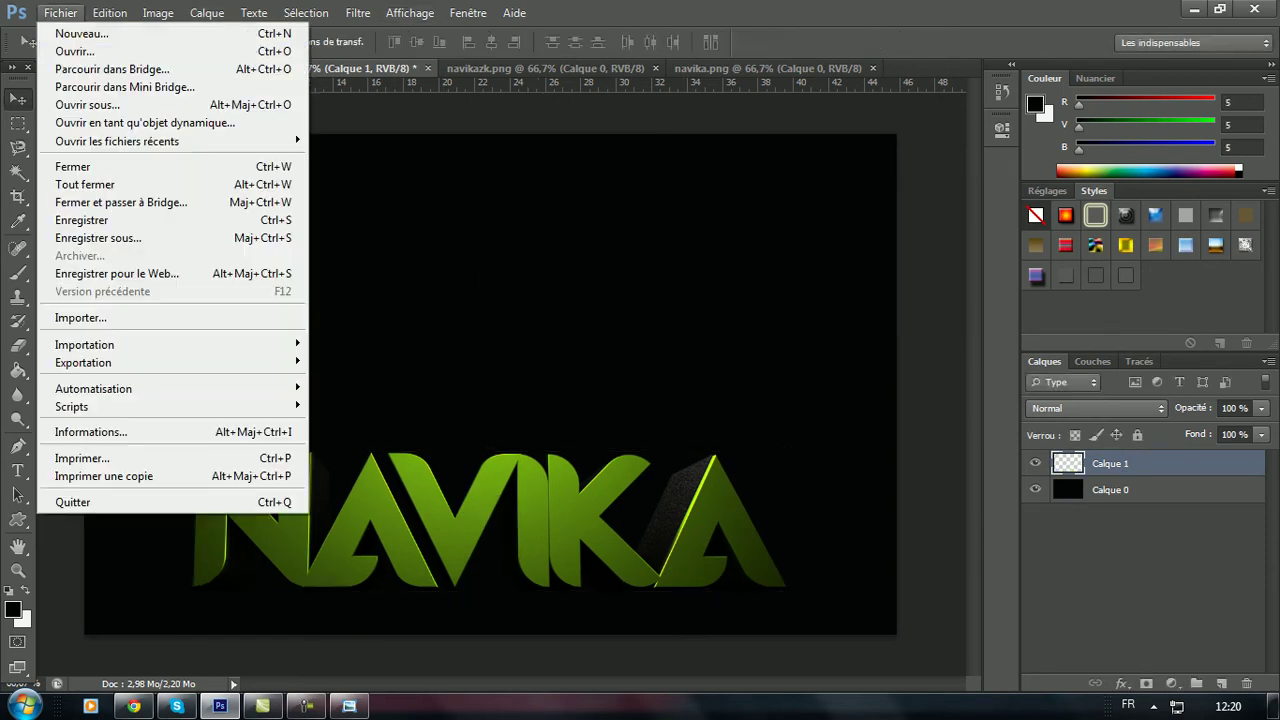
click(60, 46)
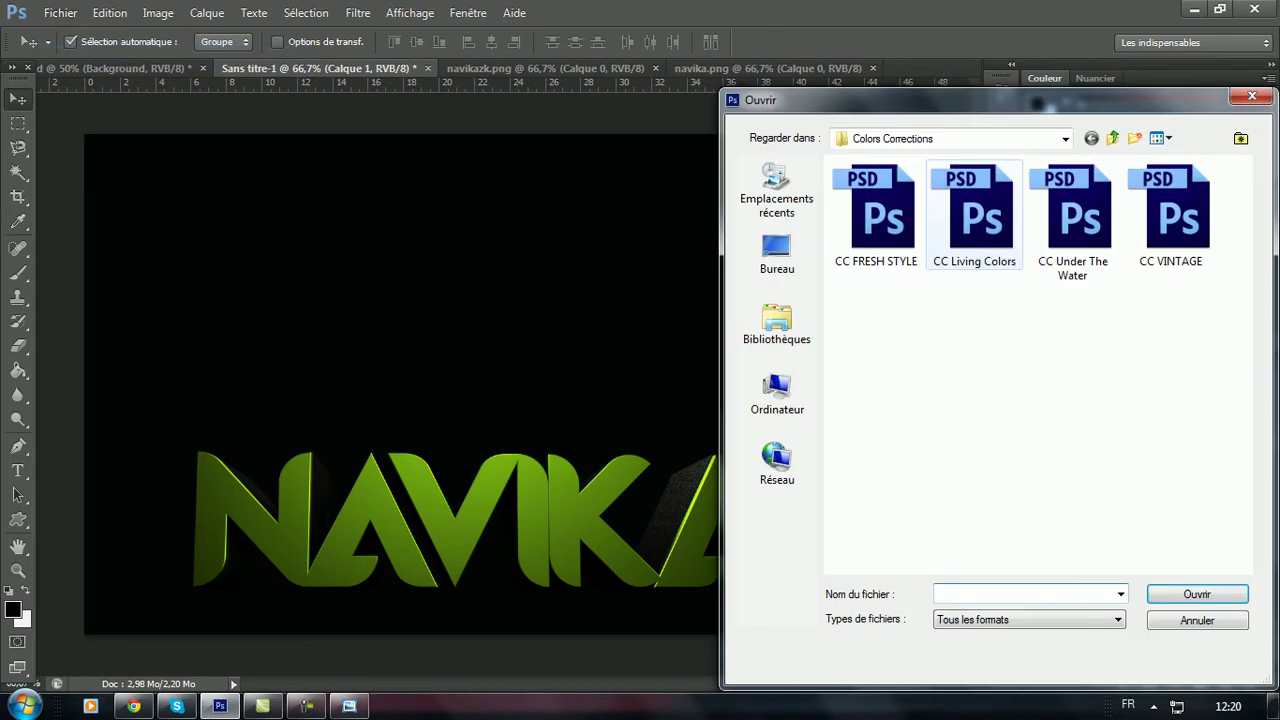
click(1065, 138)
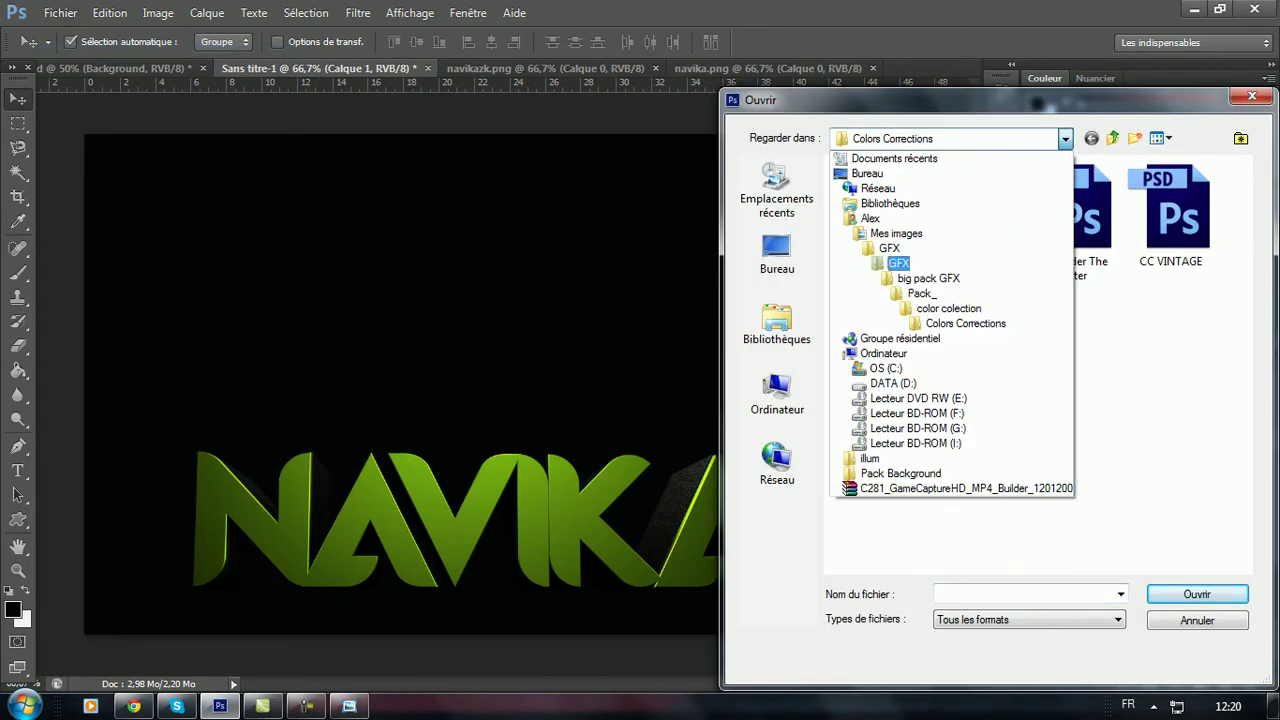
click(876, 258)
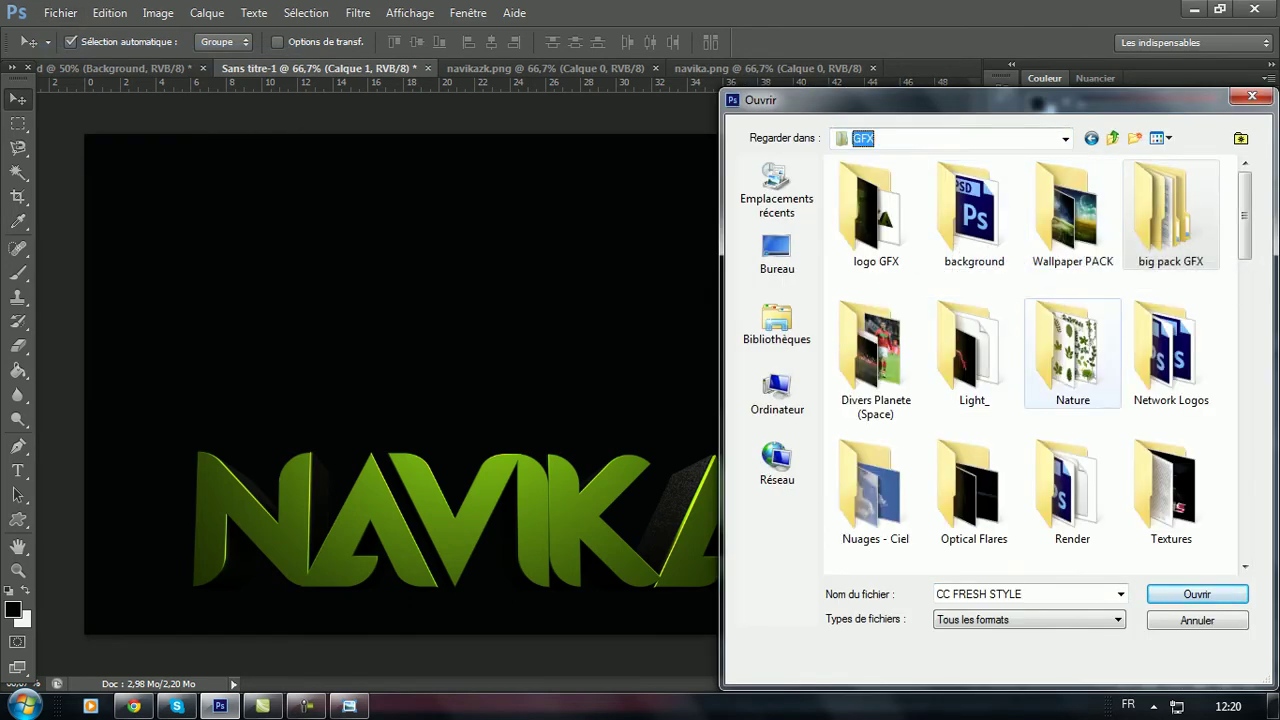
double_click(1060, 350)
double_click(876, 212)
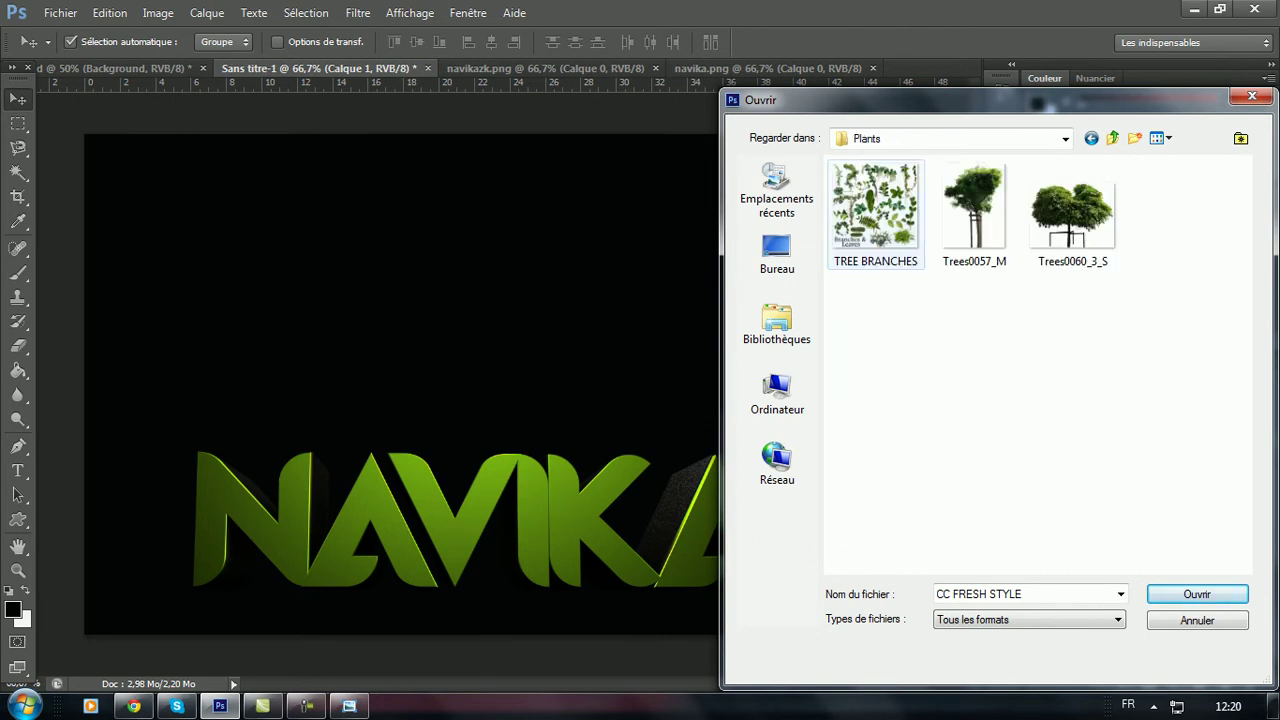
double_click(974, 210)
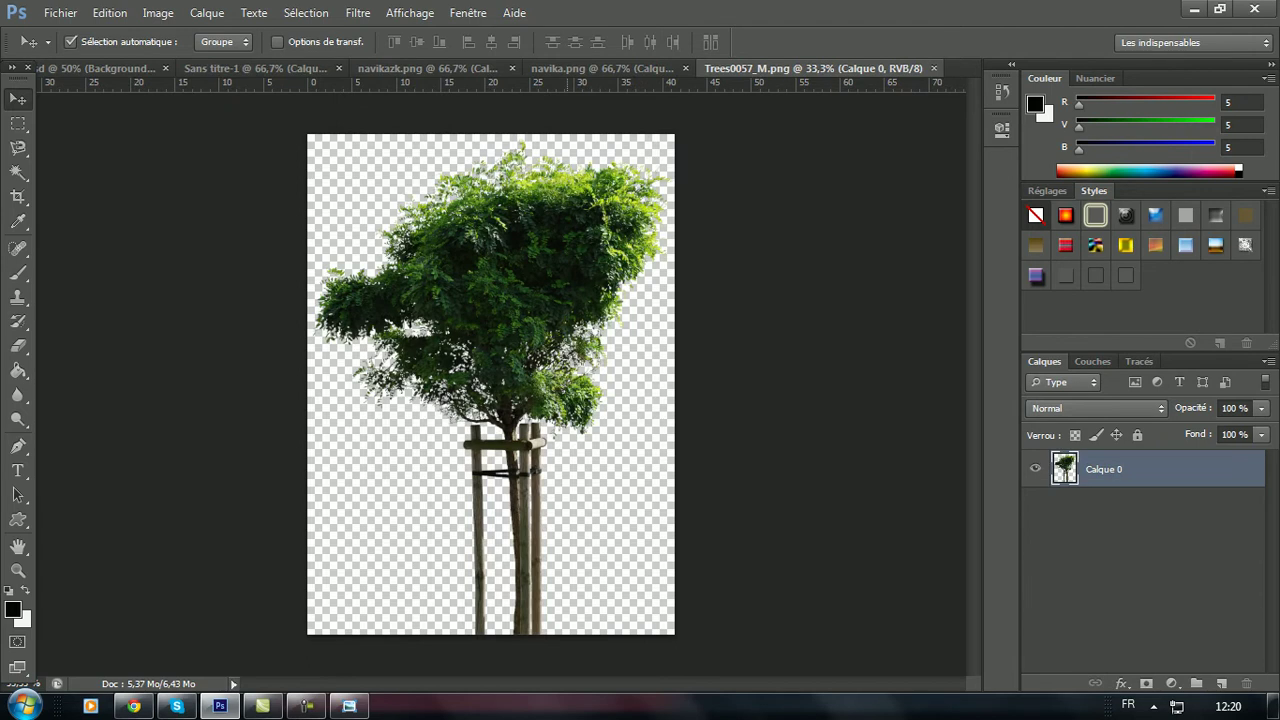
drag(497, 290, 332, 50)
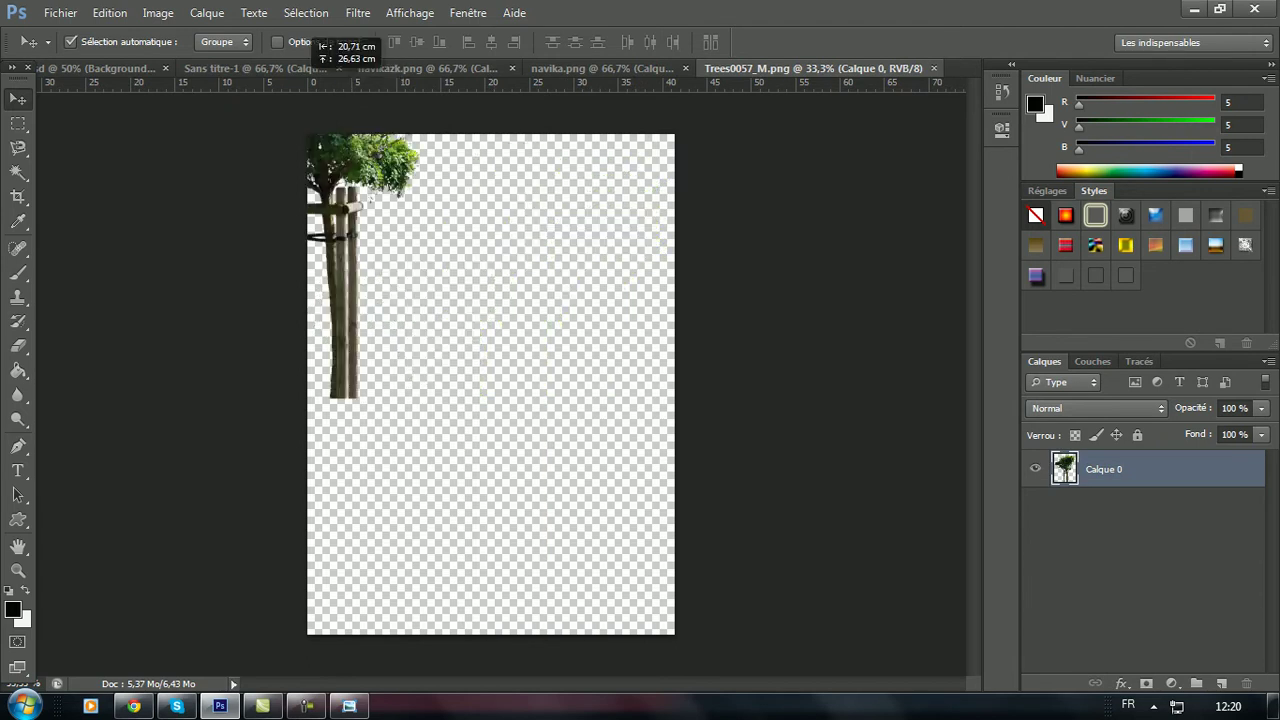
mouse_move(255, 68)
mouse_down()
mouse_move(490, 380)
mouse_move(490, 400)
mouse_up()
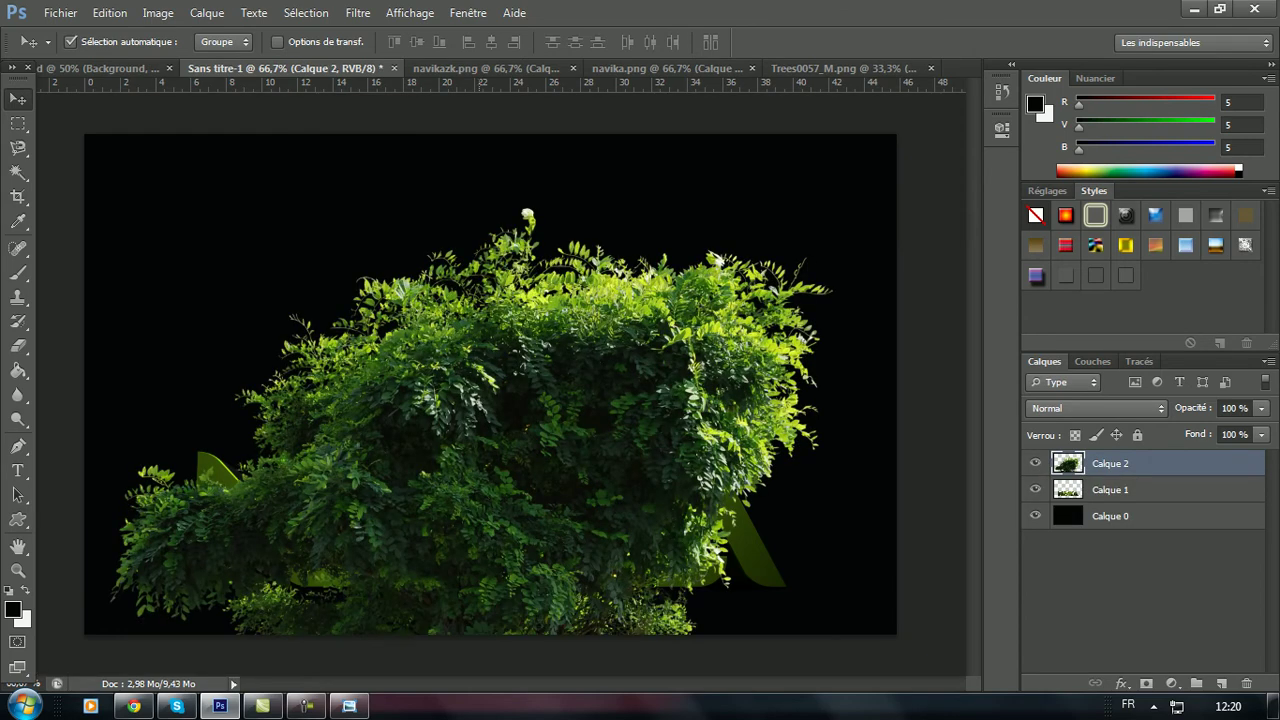
- Rotate the foliage layer Calque 2 about 23° and lower it along the canvas bottom
key(ctrl+t)
mouse_move(856, 222)
mouse_down()
mouse_move(948, 333)
mouse_move(958, 372)
mouse_up()
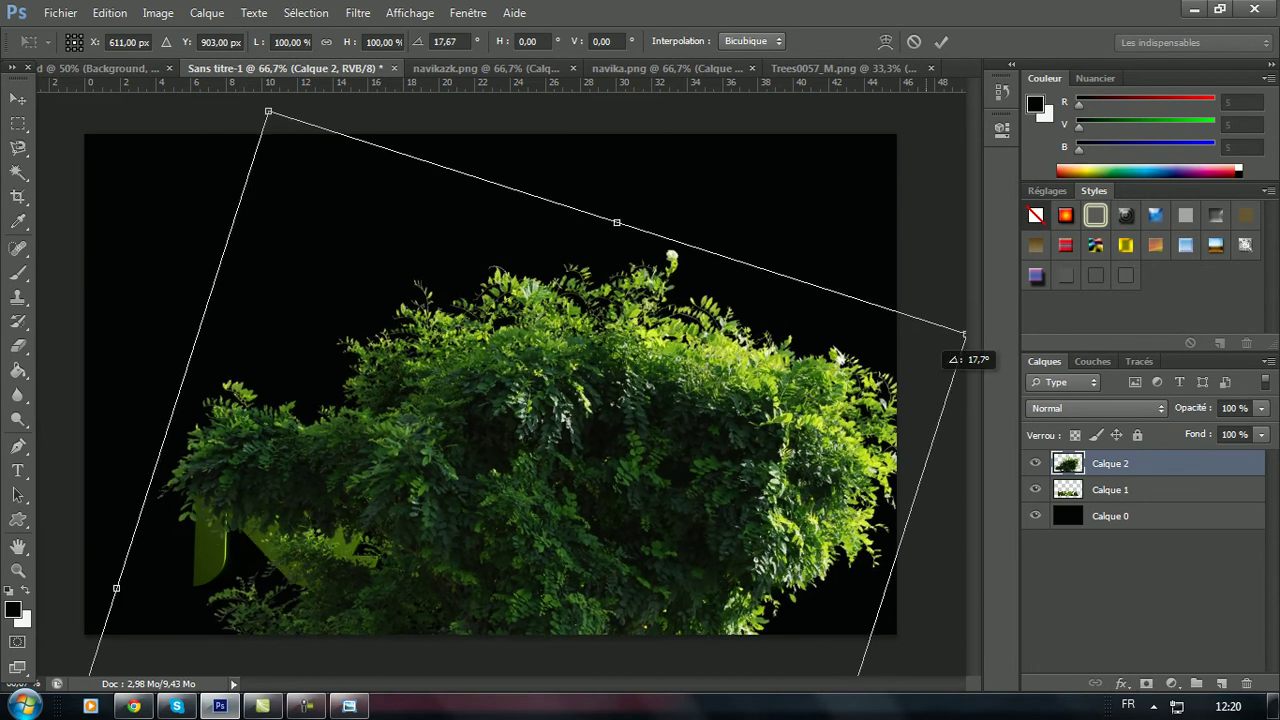
mouse_move(755, 300)
mouse_down()
mouse_move(690, 537)
mouse_move(680, 523)
mouse_up()
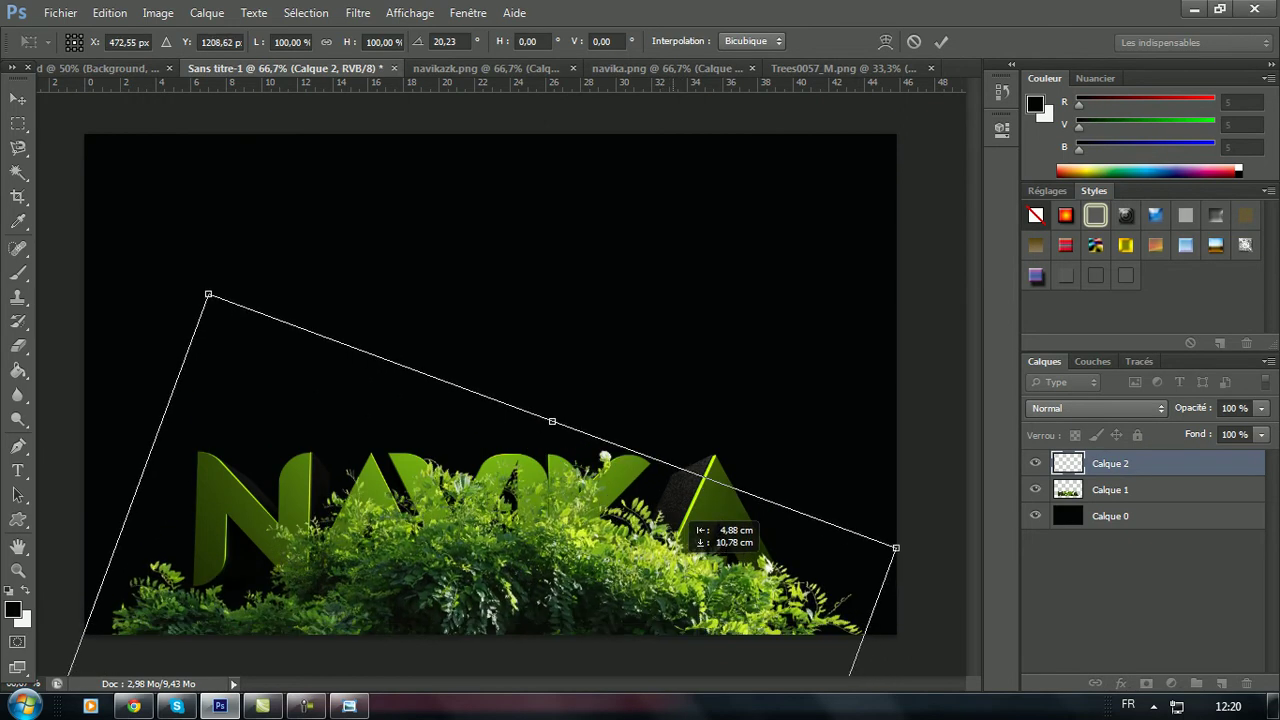
drag(682, 524, 688, 499)
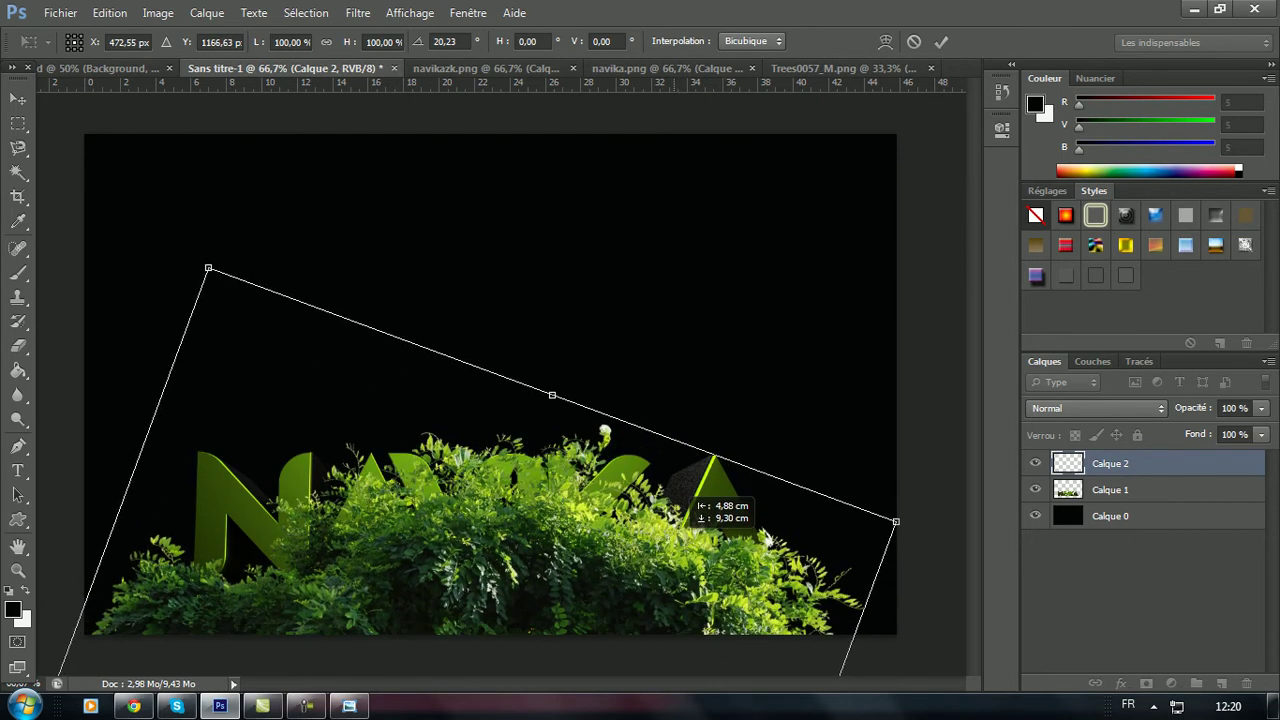
drag(945, 525, 946, 480)
drag(734, 531, 728, 514)
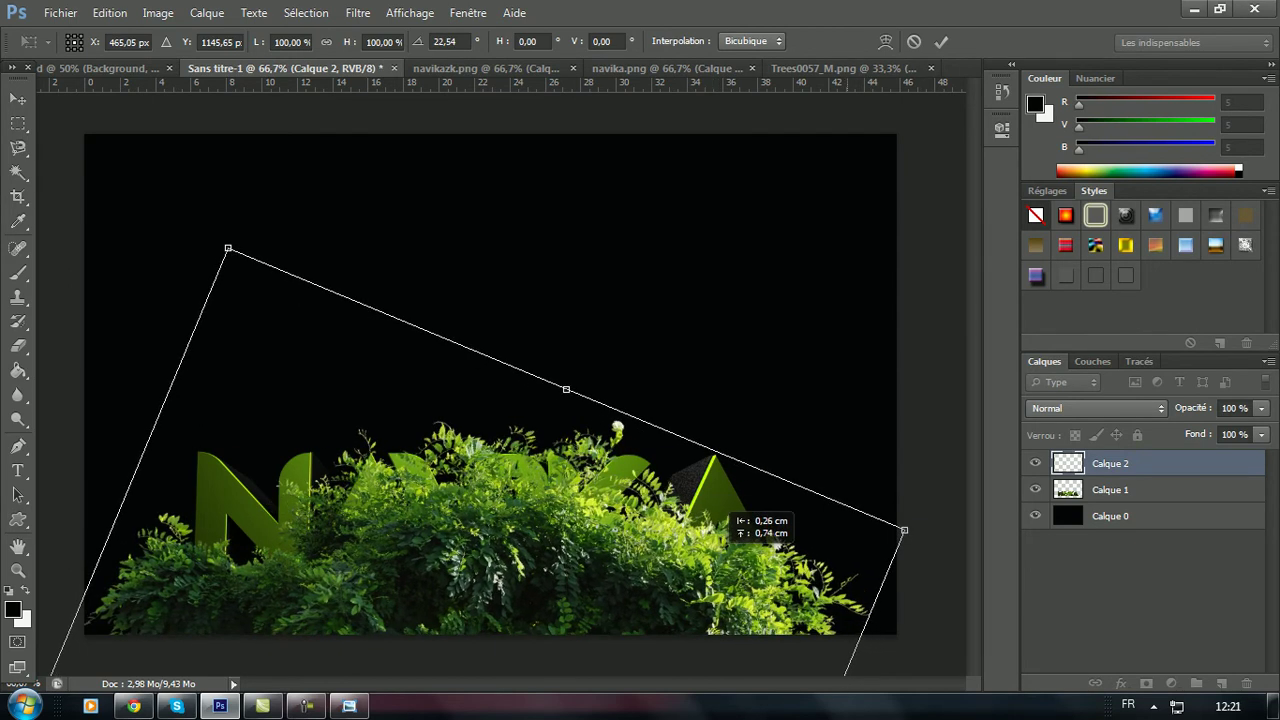
drag(935, 490, 925, 516)
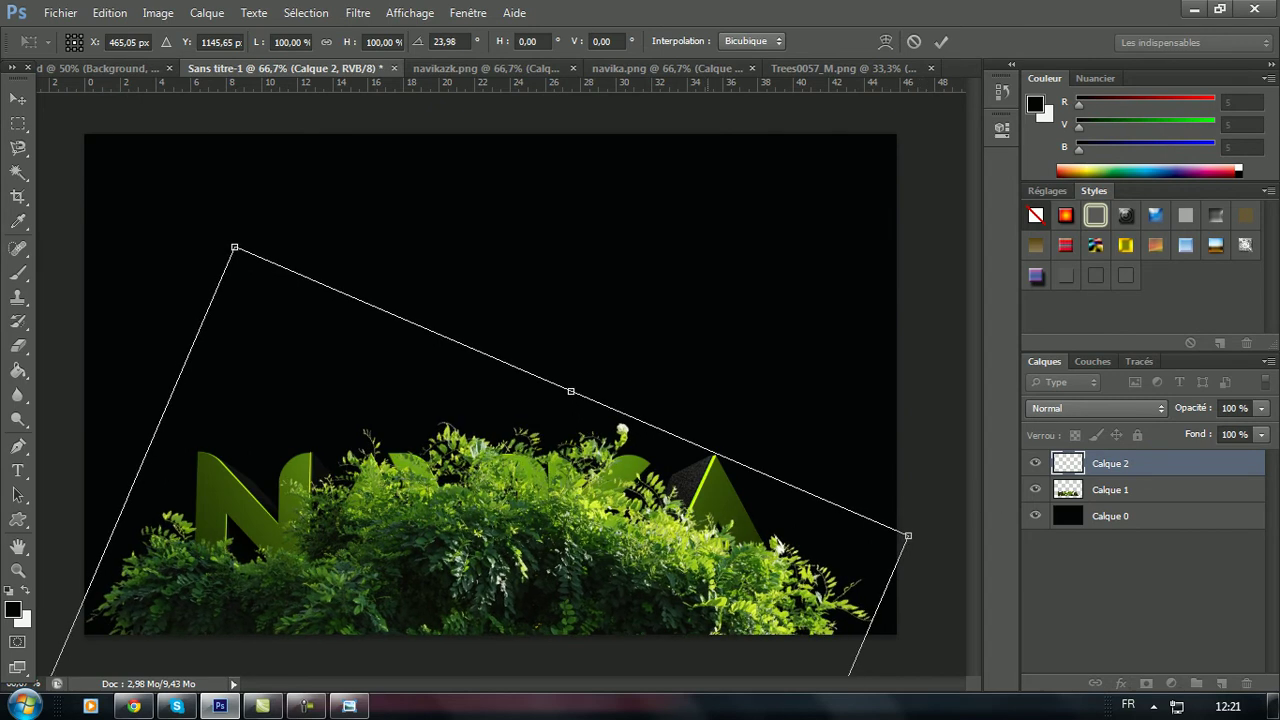
drag(240, 200, 234, 186)
key(v)
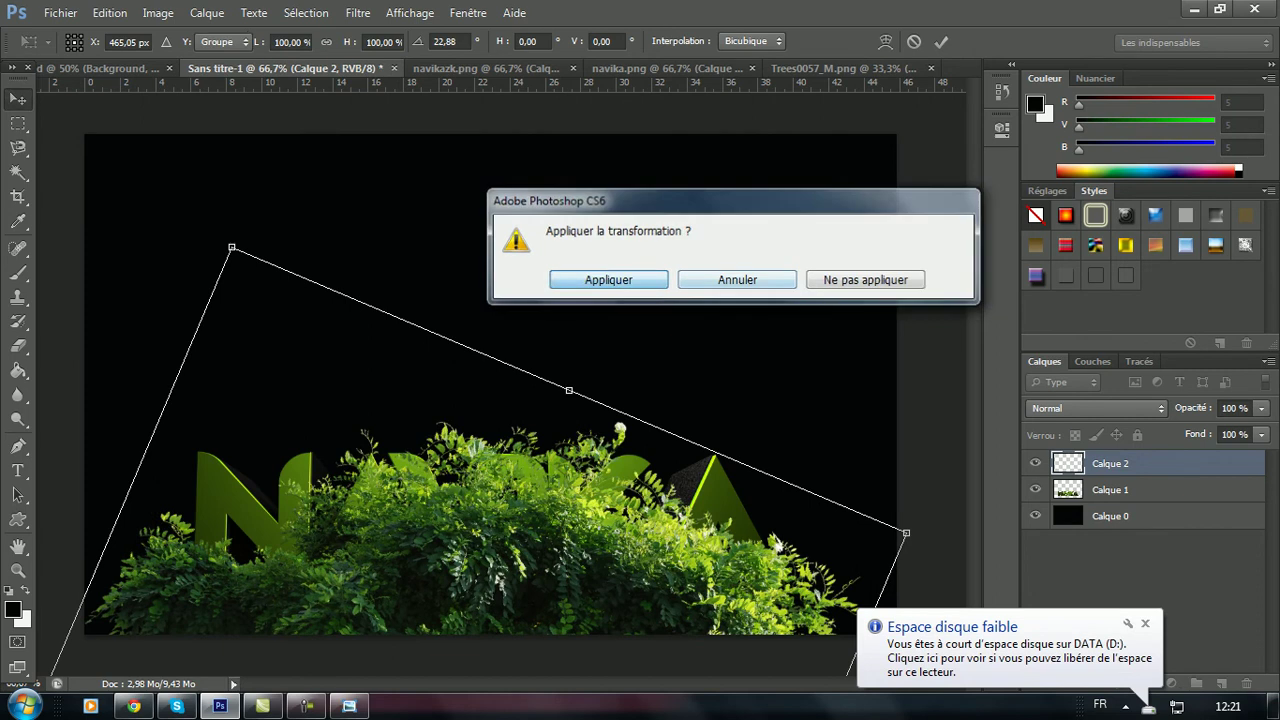
key(Return)
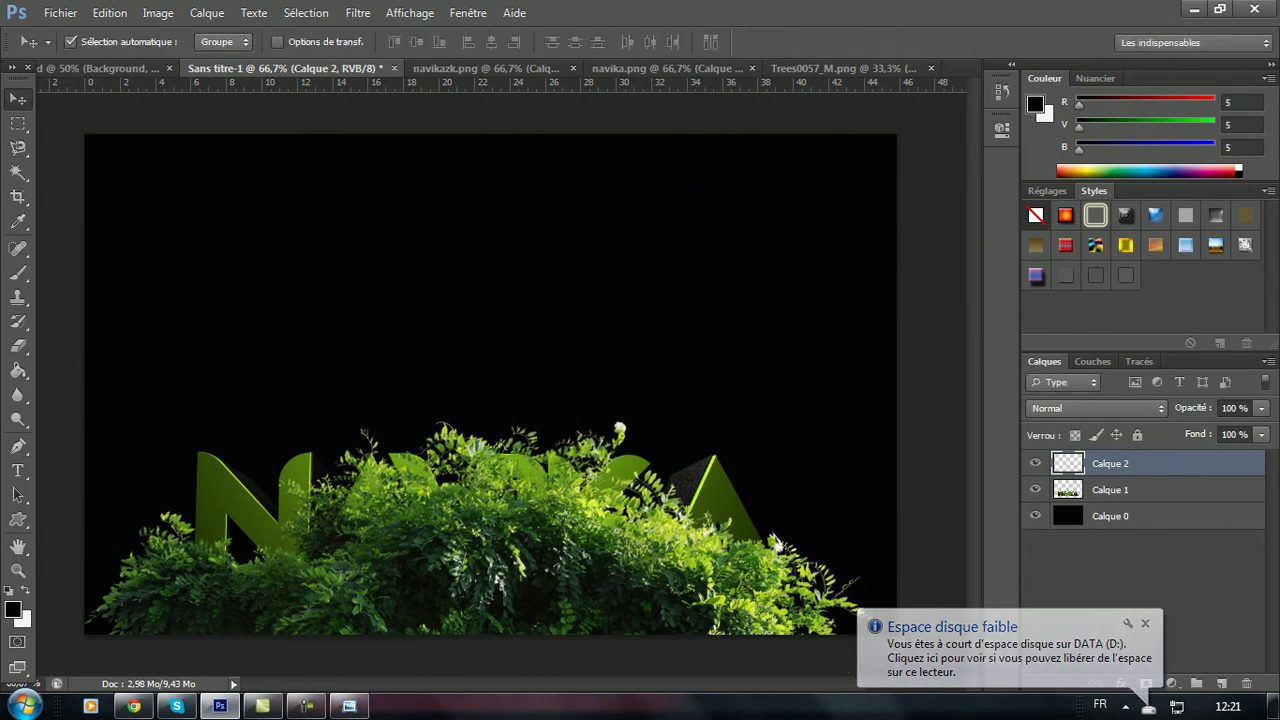
right_click(1160, 463)
- Duplicate Calque 2, move the original below Calque 1, and select the top copy
click(990, 100)
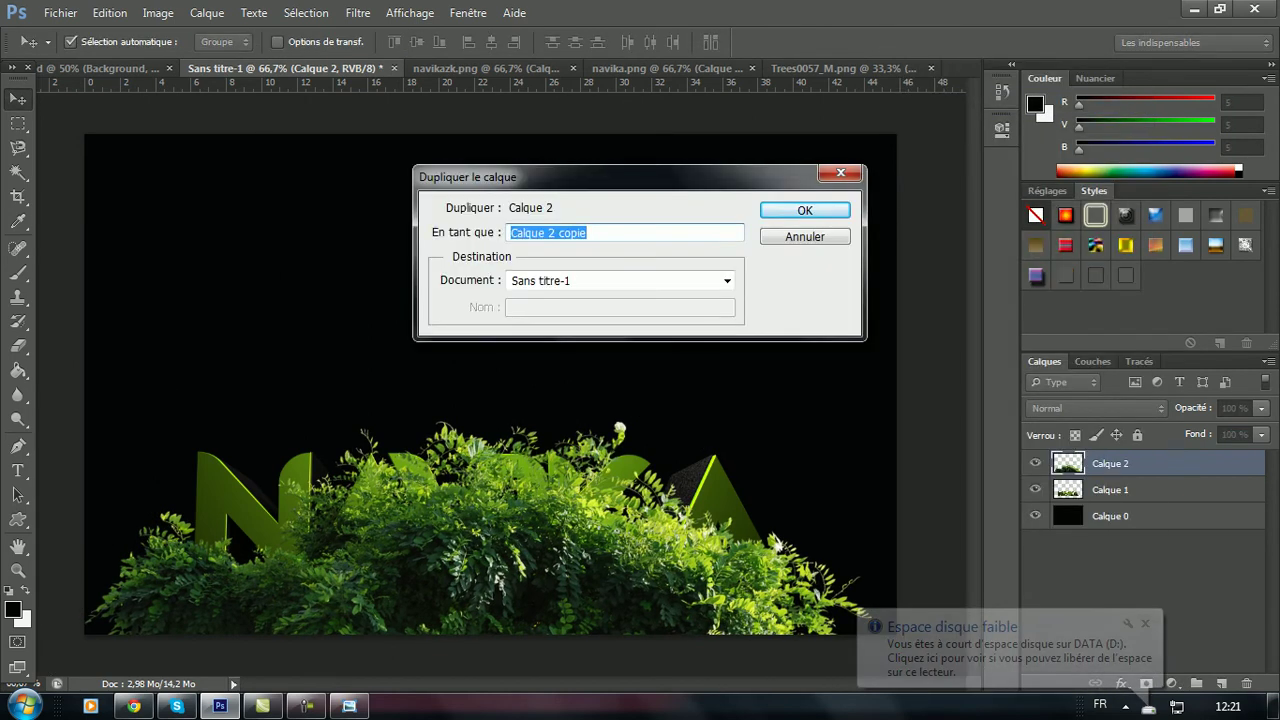
key(Return)
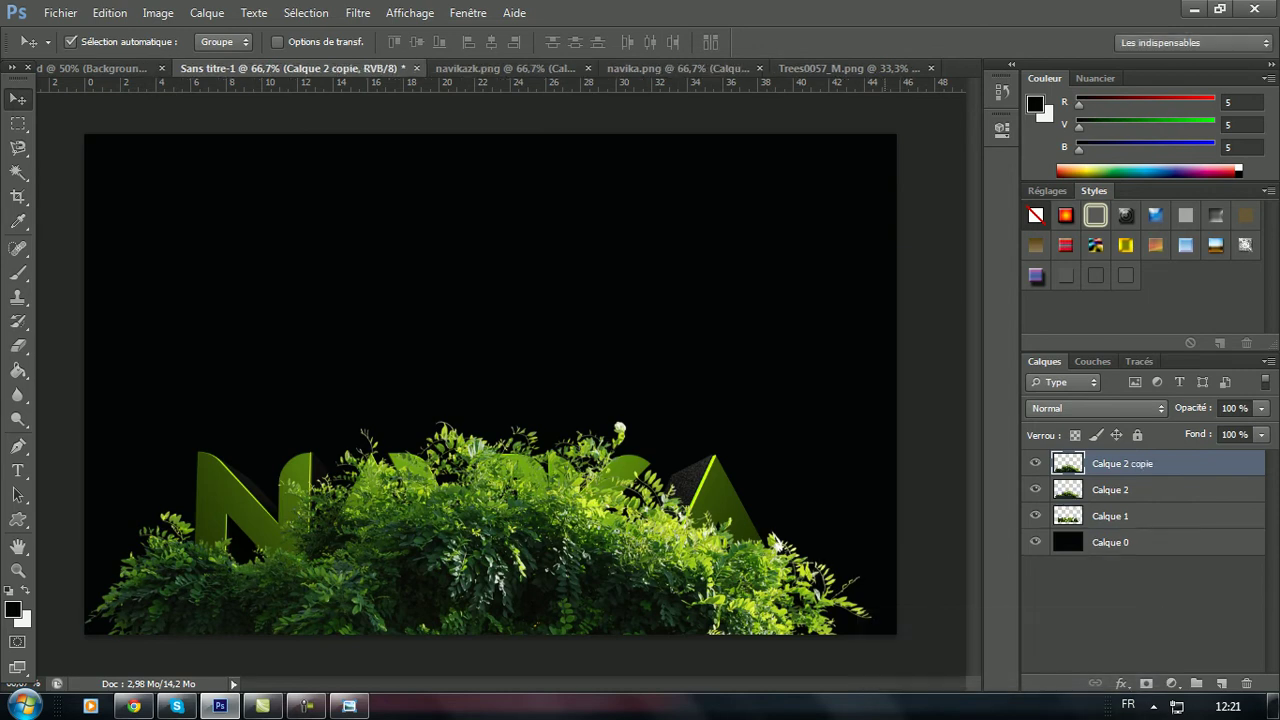
drag(1110, 489, 1110, 524)
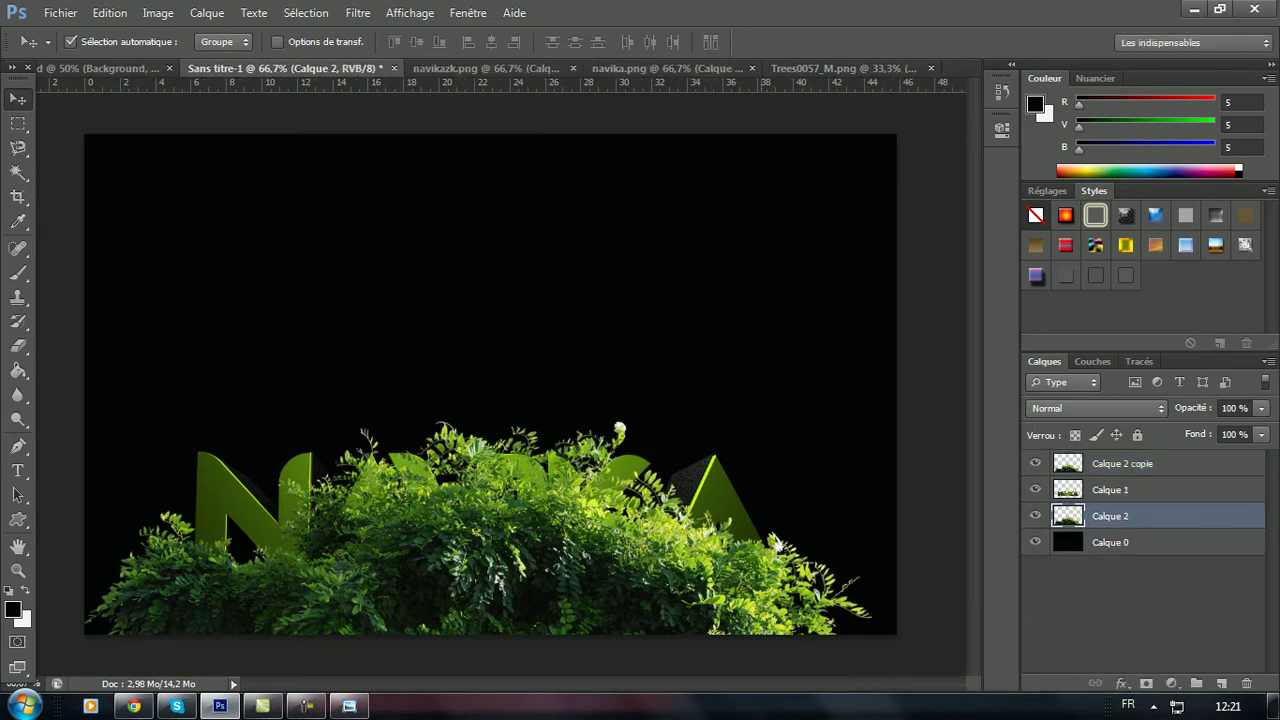
key(alt+period)
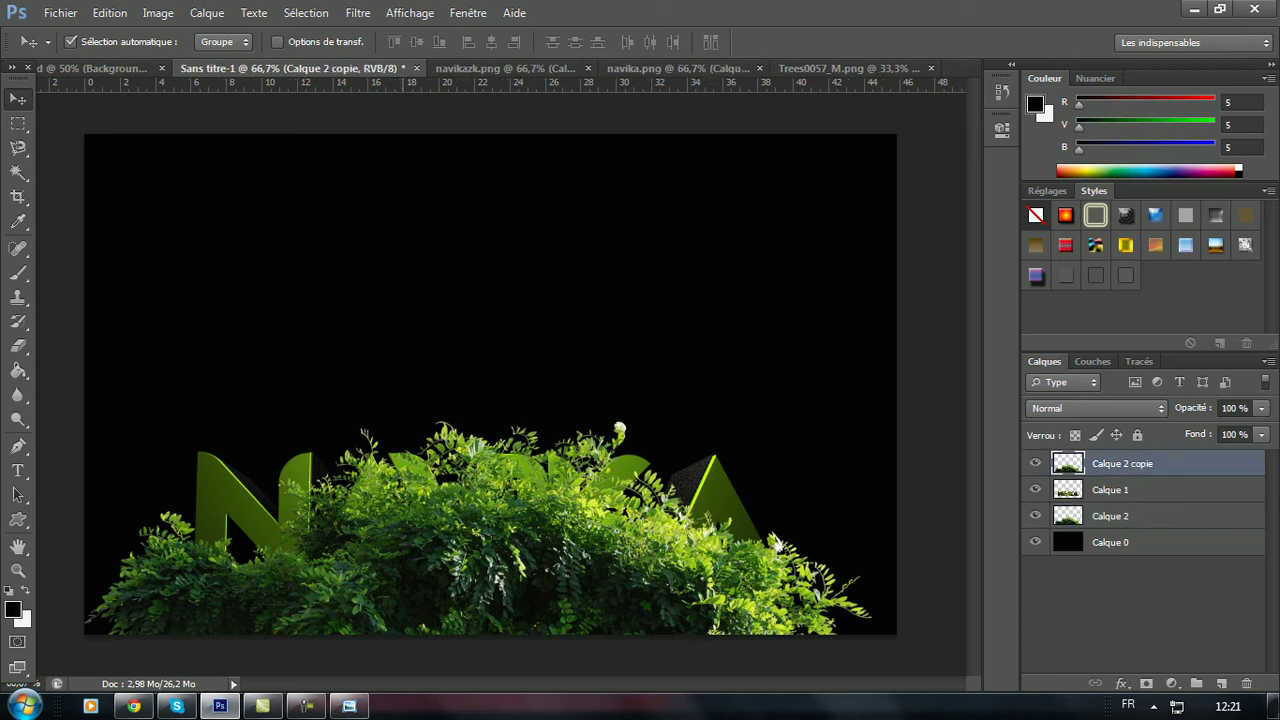
- Set the Eraser to a soft round 25 px brush
click(18, 346)
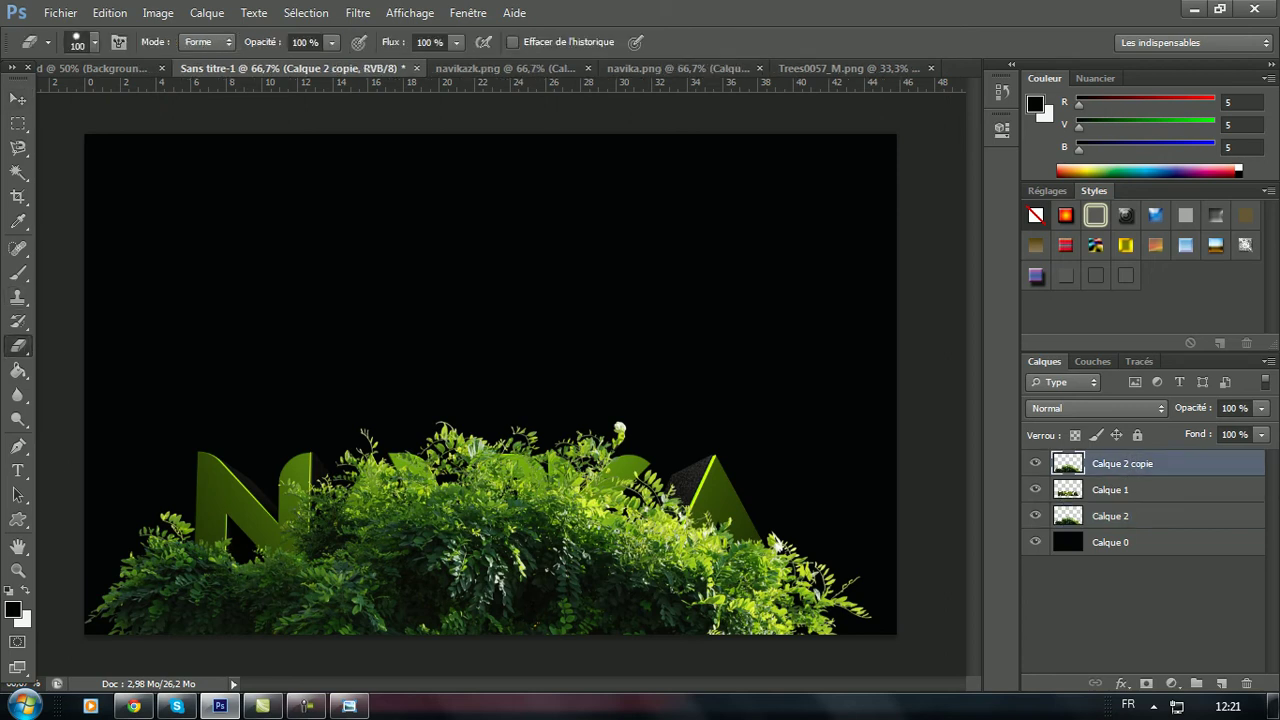
click(94, 42)
click(158, 246)
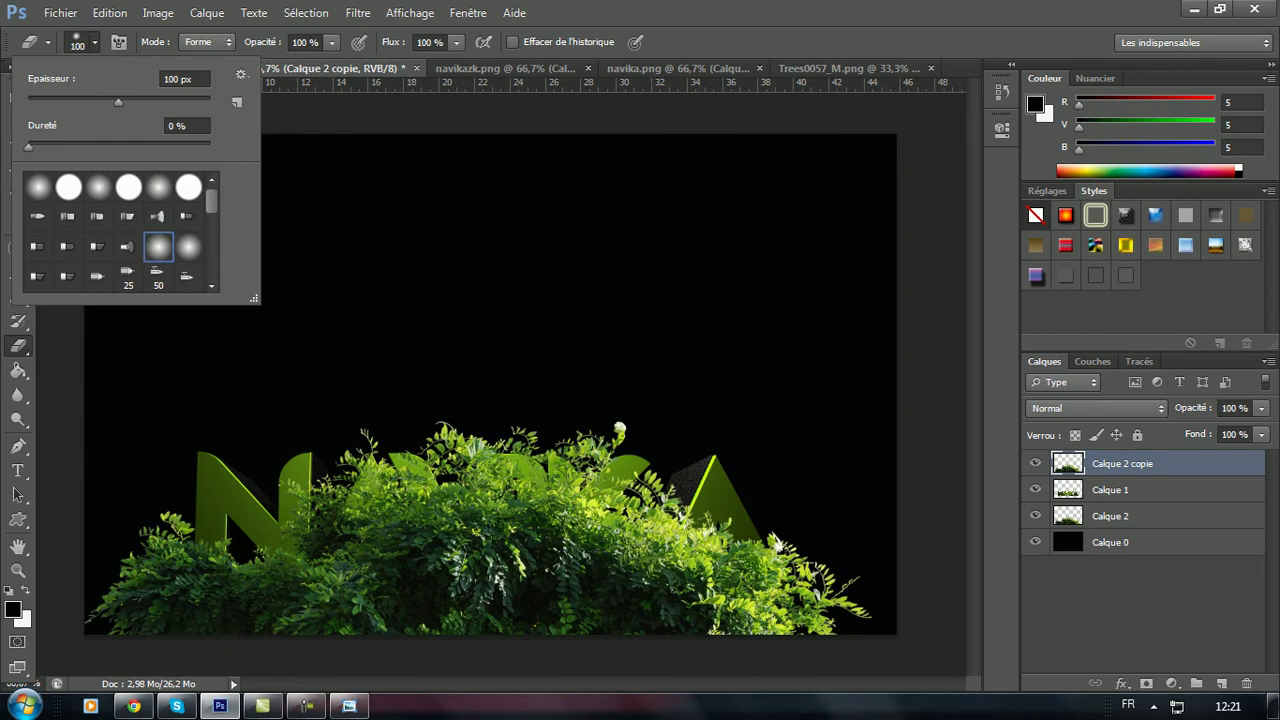
text(25)
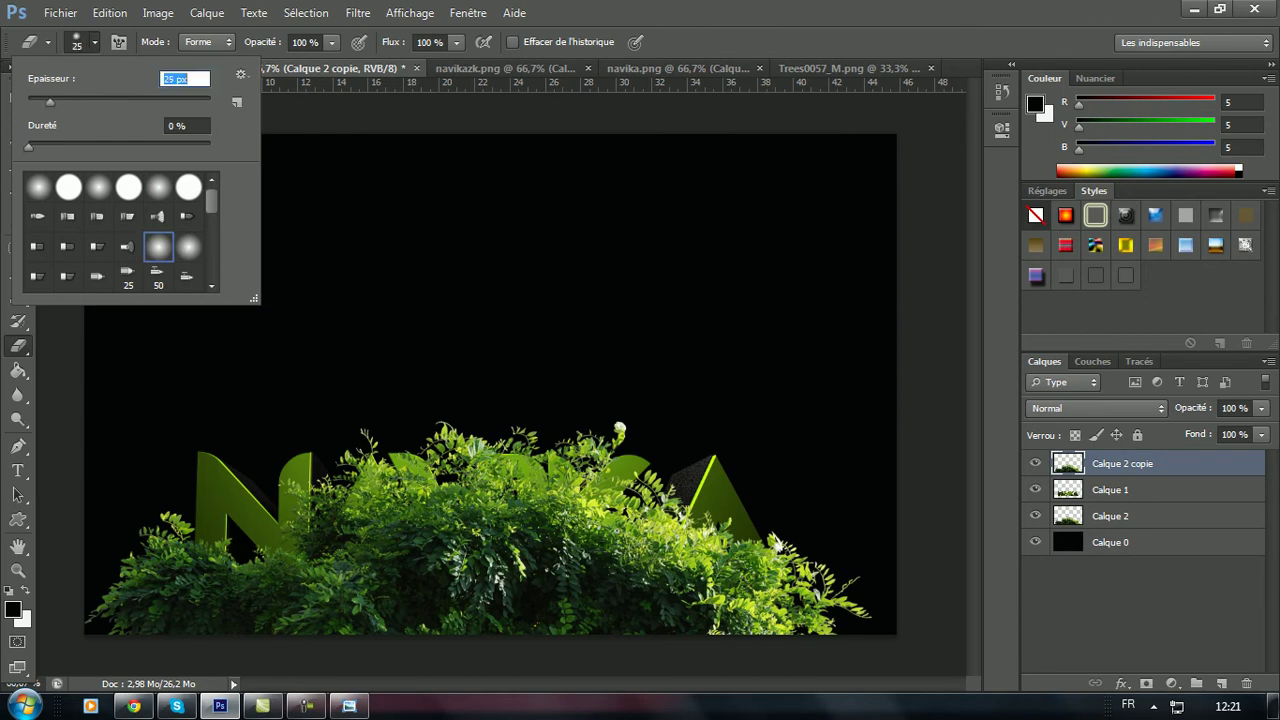
key(Return)
- Erase the foliage covering the A, K and I letters
mouse_move(482, 470)
mouse_down()
mouse_move(688, 518)
mouse_move(354, 498)
mouse_move(436, 480)
mouse_move(322, 485)
mouse_move(294, 516)
mouse_move(330, 530)
mouse_up()
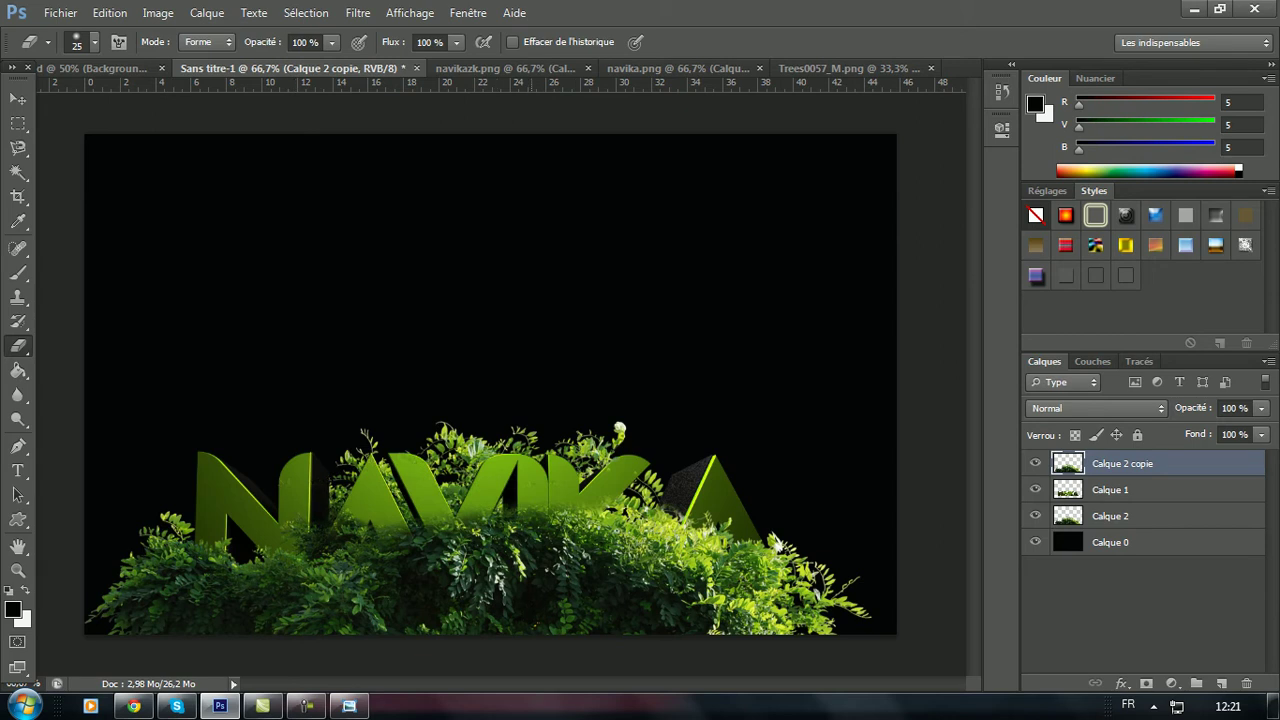
mouse_move(650, 528)
mouse_down()
mouse_move(662, 514)
mouse_move(730, 525)
mouse_move(785, 570)
mouse_up()
mouse_move(725, 540)
mouse_down()
mouse_move(778, 582)
mouse_move(695, 555)
mouse_move(720, 570)
mouse_up()
mouse_move(675, 525)
mouse_down()
mouse_move(705, 568)
mouse_move(726, 556)
mouse_move(706, 572)
mouse_move(750, 582)
mouse_move(670, 562)
mouse_move(685, 528)
mouse_up()
mouse_move(582, 506)
mouse_down()
mouse_move(606, 526)
mouse_move(596, 542)
mouse_move(640, 558)
mouse_move(545, 548)
mouse_move(522, 520)
mouse_move(548, 508)
mouse_move(470, 525)
mouse_move(530, 562)
mouse_up()
click(543, 568)
drag(643, 555, 658, 565)
click(689, 568)
- Clear the foliage beneath the V and I and around the N's legs
click(518, 566)
mouse_move(520, 573)
mouse_down()
mouse_move(432, 532)
mouse_move(395, 540)
mouse_move(405, 560)
mouse_move(360, 528)
mouse_move(335, 530)
mouse_move(368, 558)
mouse_up()
click(456, 542)
click(460, 561)
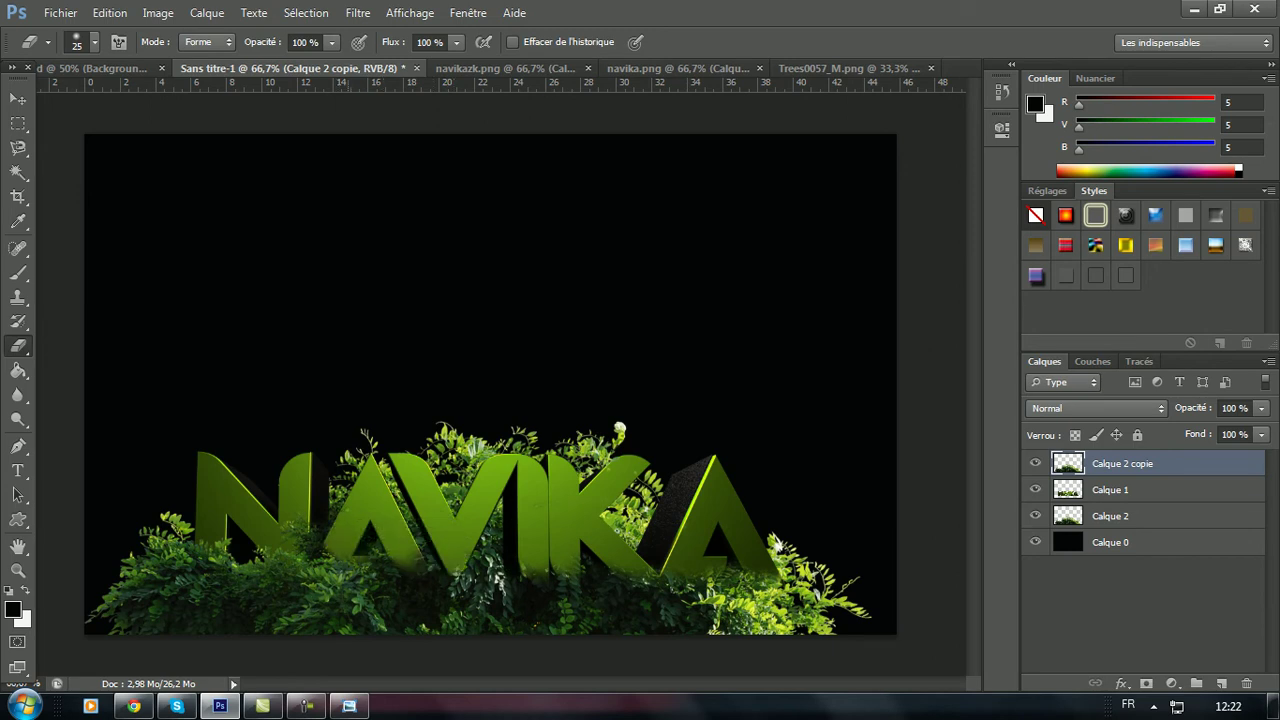
mouse_move(305, 530)
mouse_down()
mouse_move(322, 556)
mouse_move(308, 570)
mouse_move(378, 555)
mouse_move(432, 578)
mouse_up()
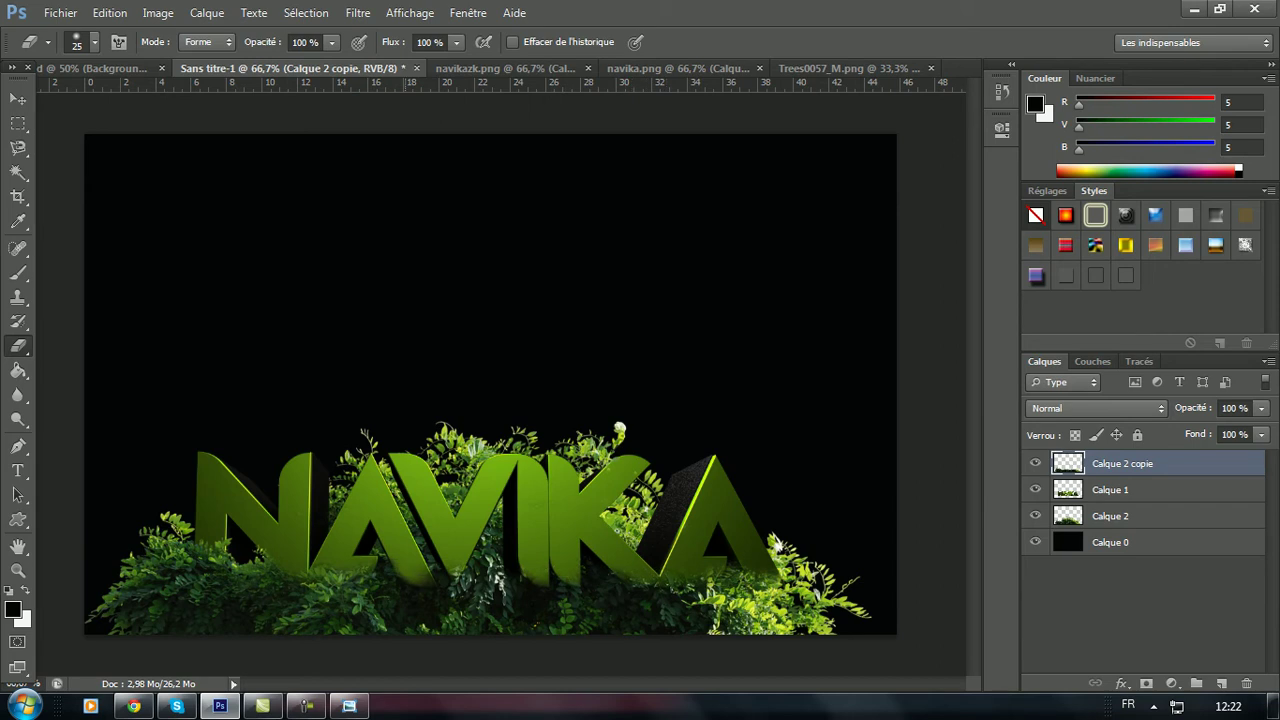
click(212, 552)
click(226, 557)
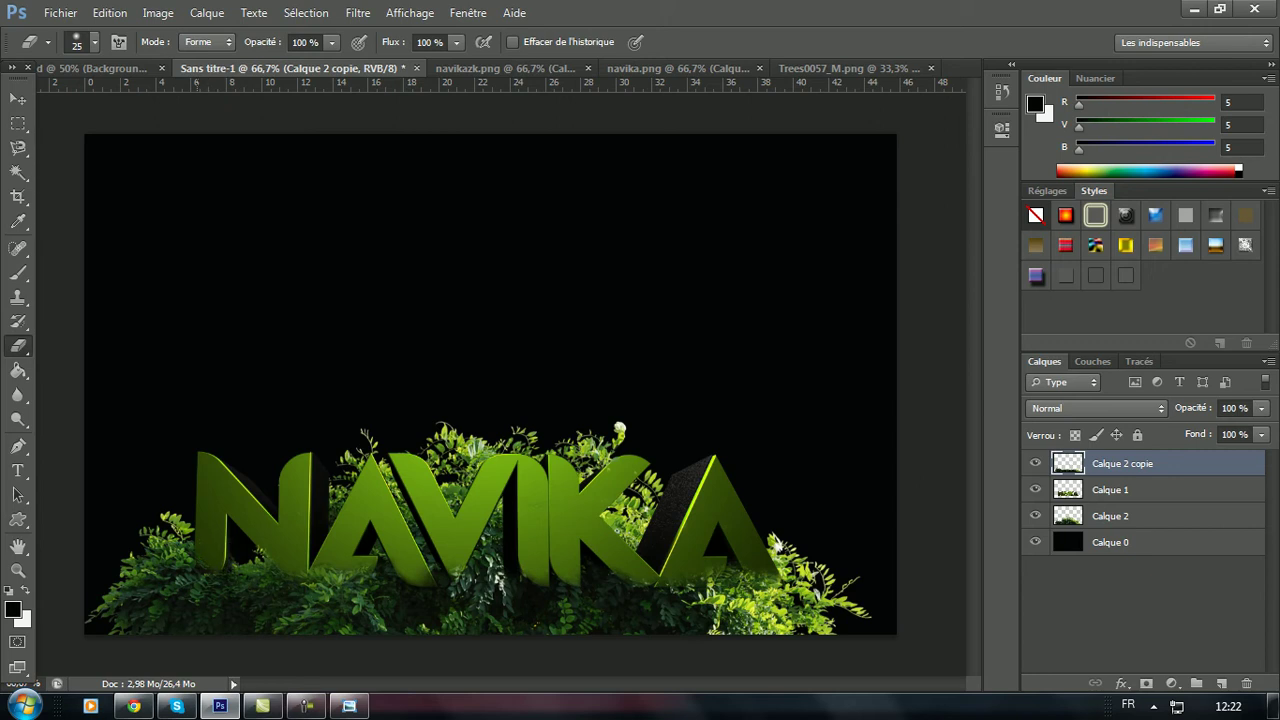
click(18, 98)
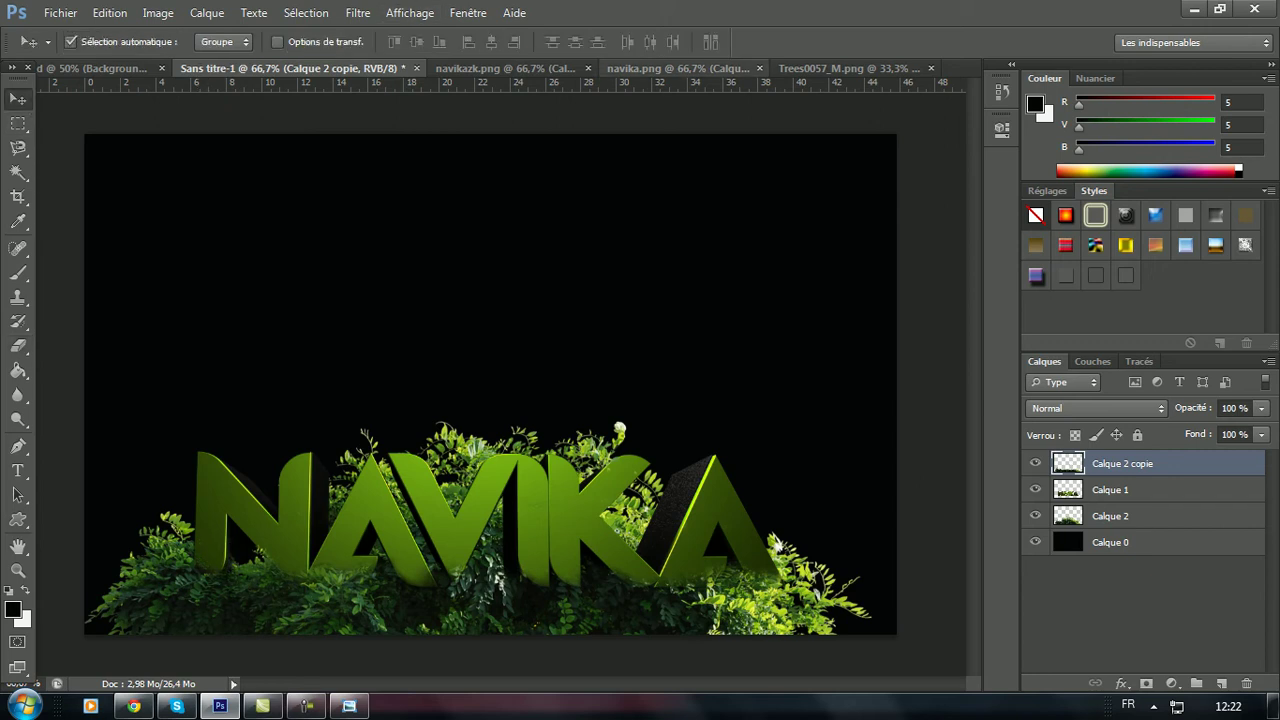
- Close Trees0057_M.png, open TREE BRANCHES.png, and drag it into the NAVIKA composition
click(650, 68)
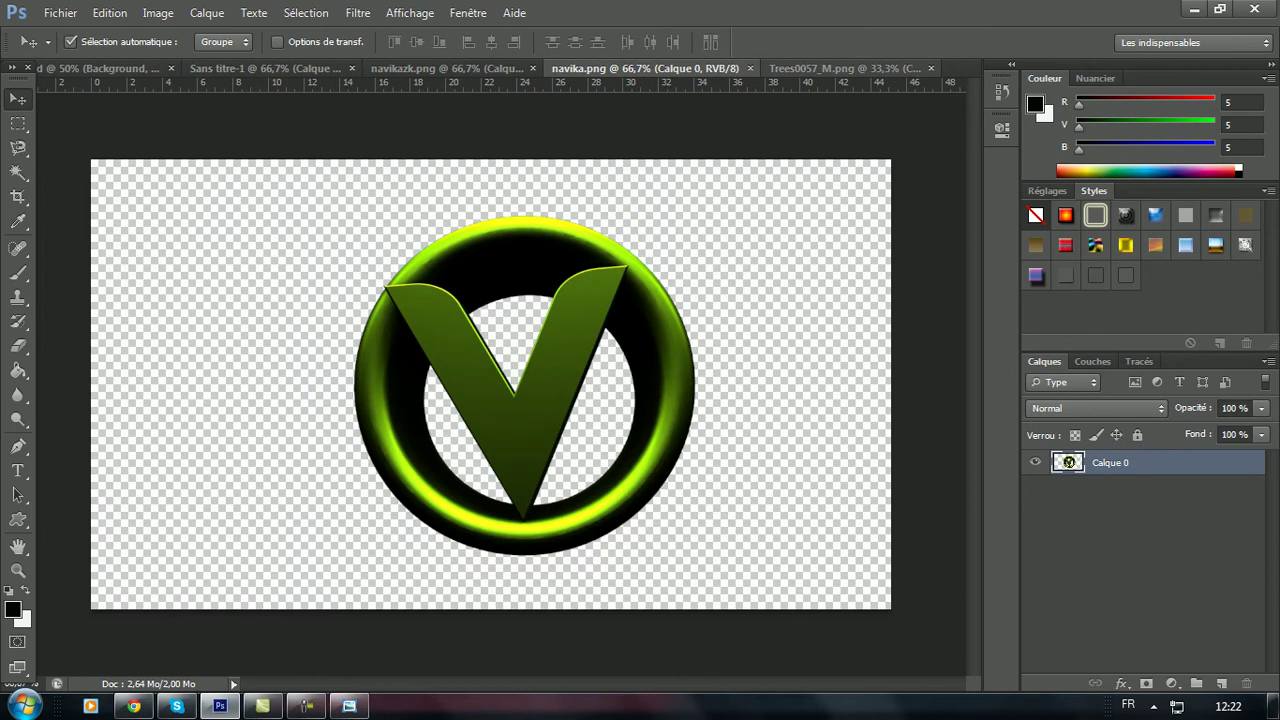
click(840, 68)
key(ctrl+w)
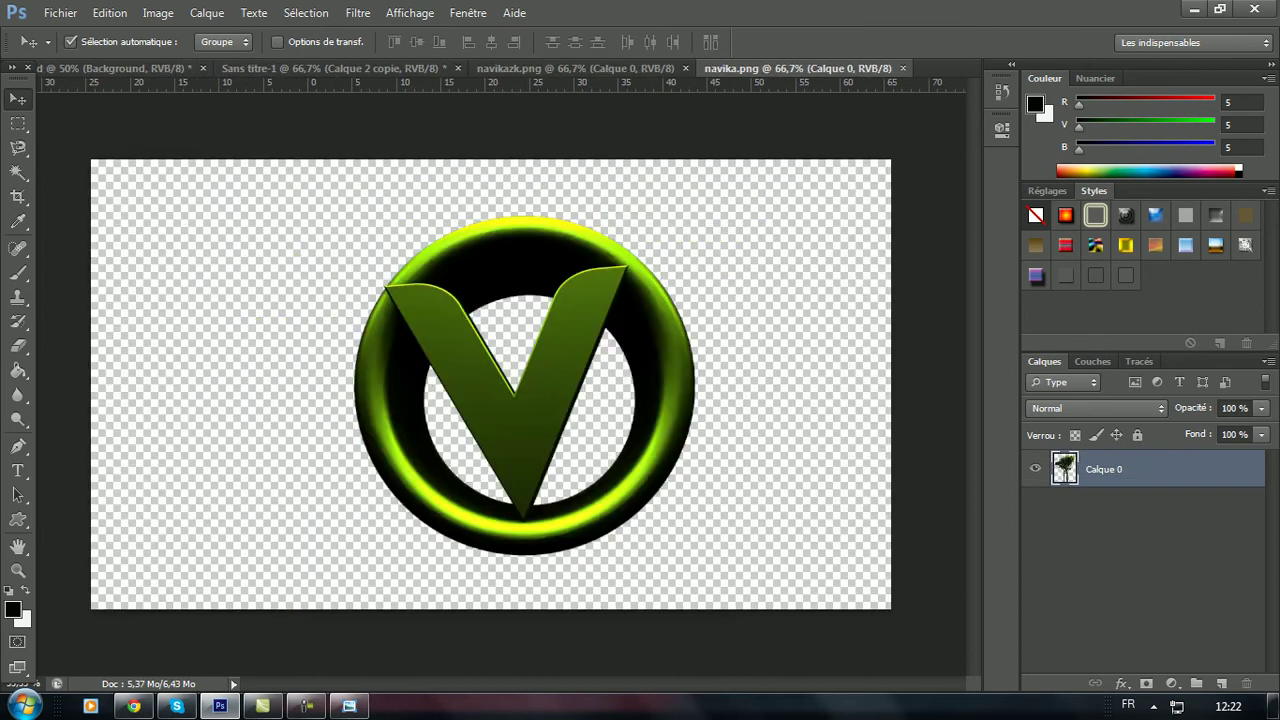
click(60, 12)
click(75, 51)
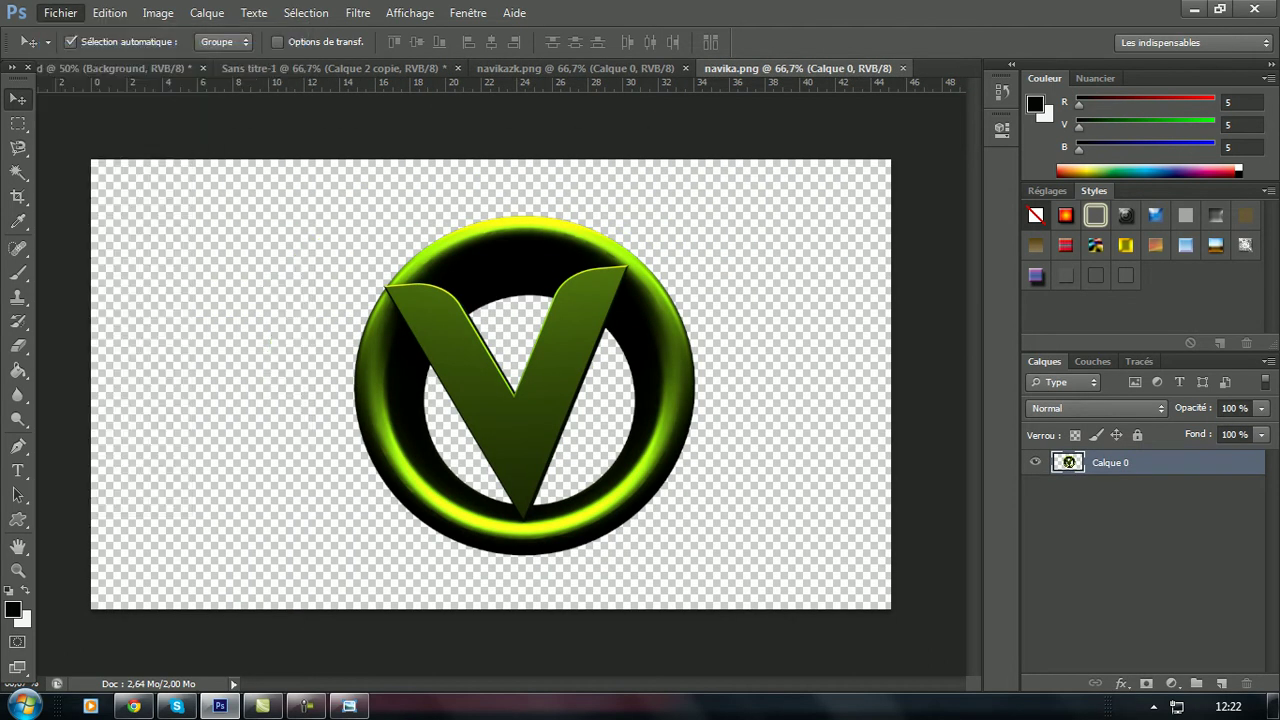
click(875, 210)
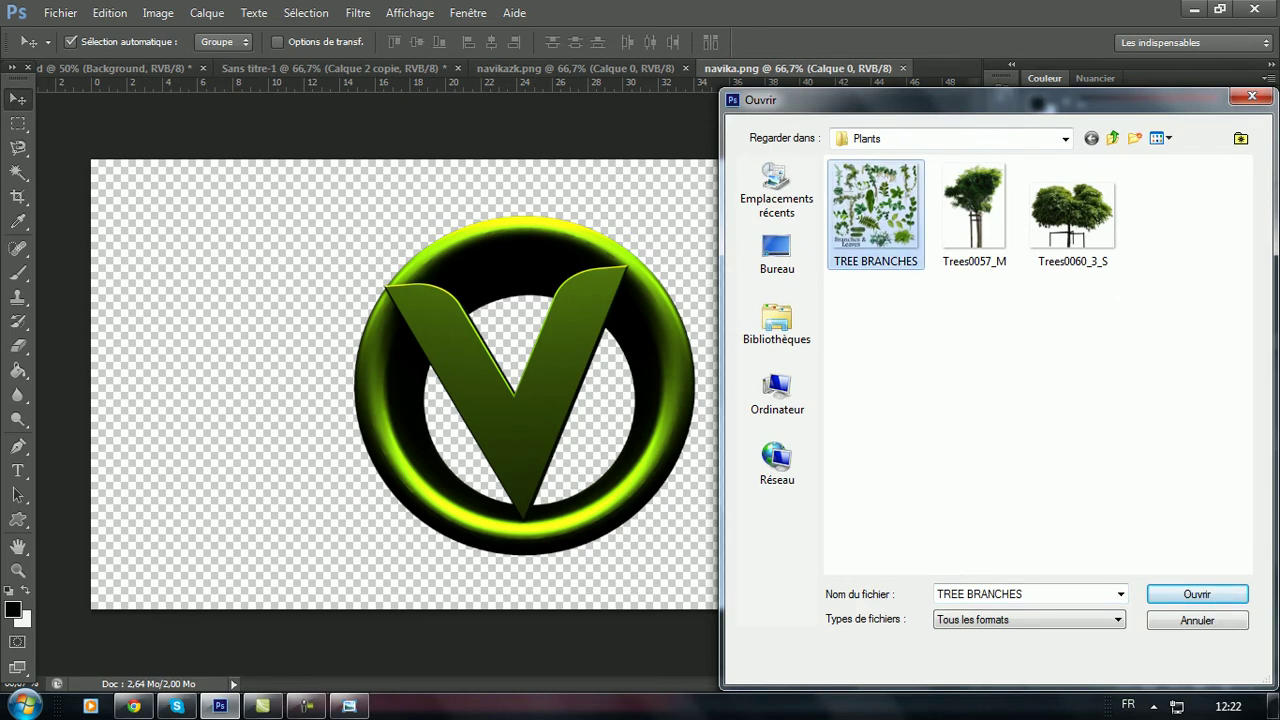
key(Return)
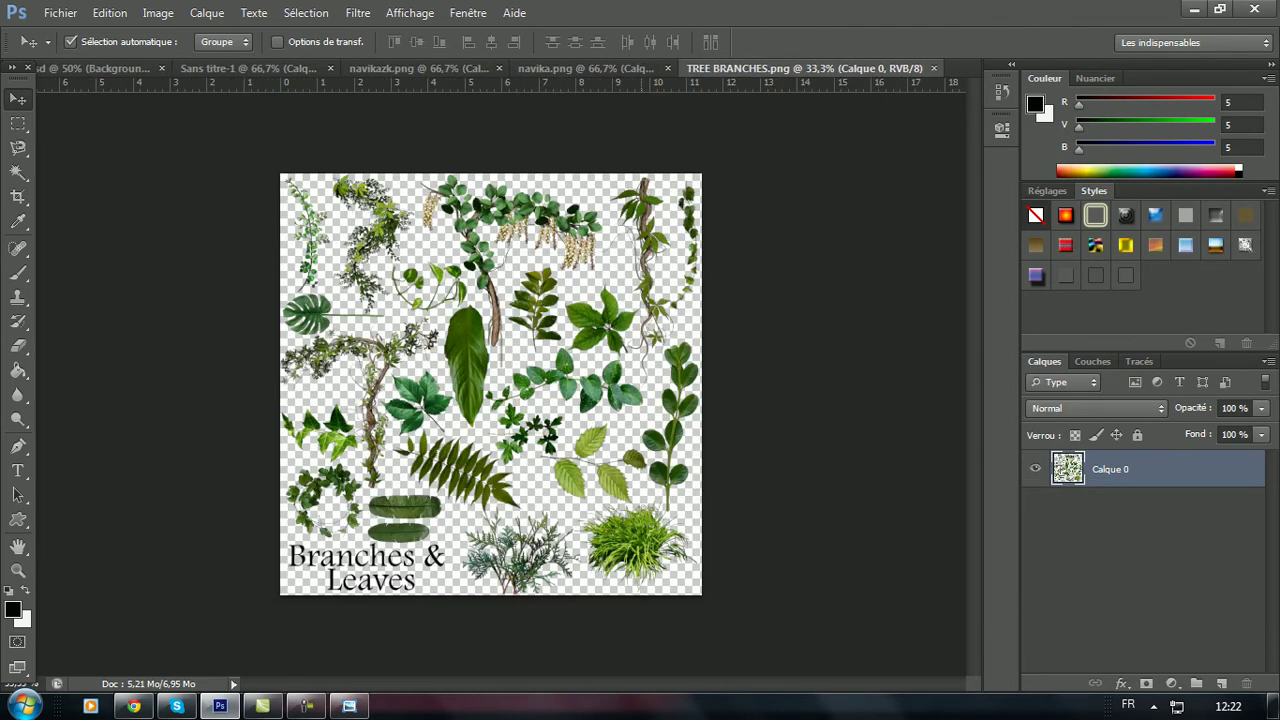
mouse_move(640, 540)
mouse_down()
mouse_move(320, 395)
mouse_move(775, 543)
mouse_up()
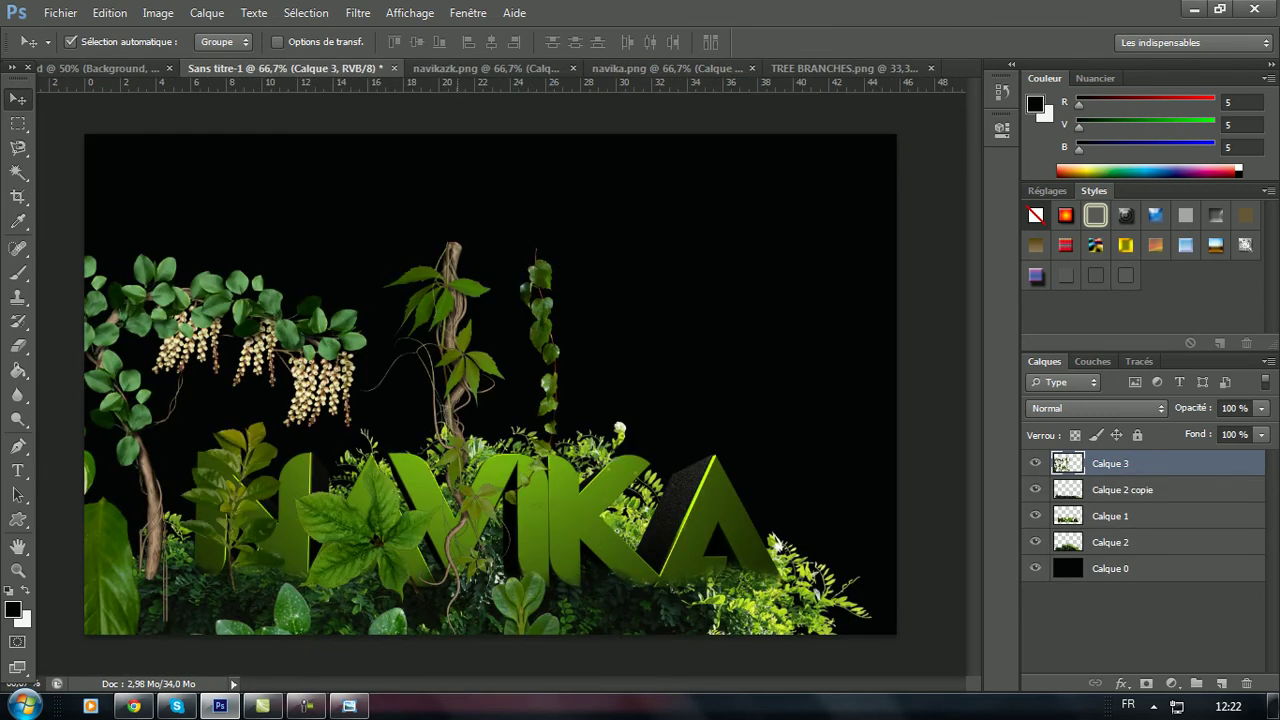
- Scale Calque 3 to about 54% and move it up-right over NAVIKA's left side
key(ctrl+t)
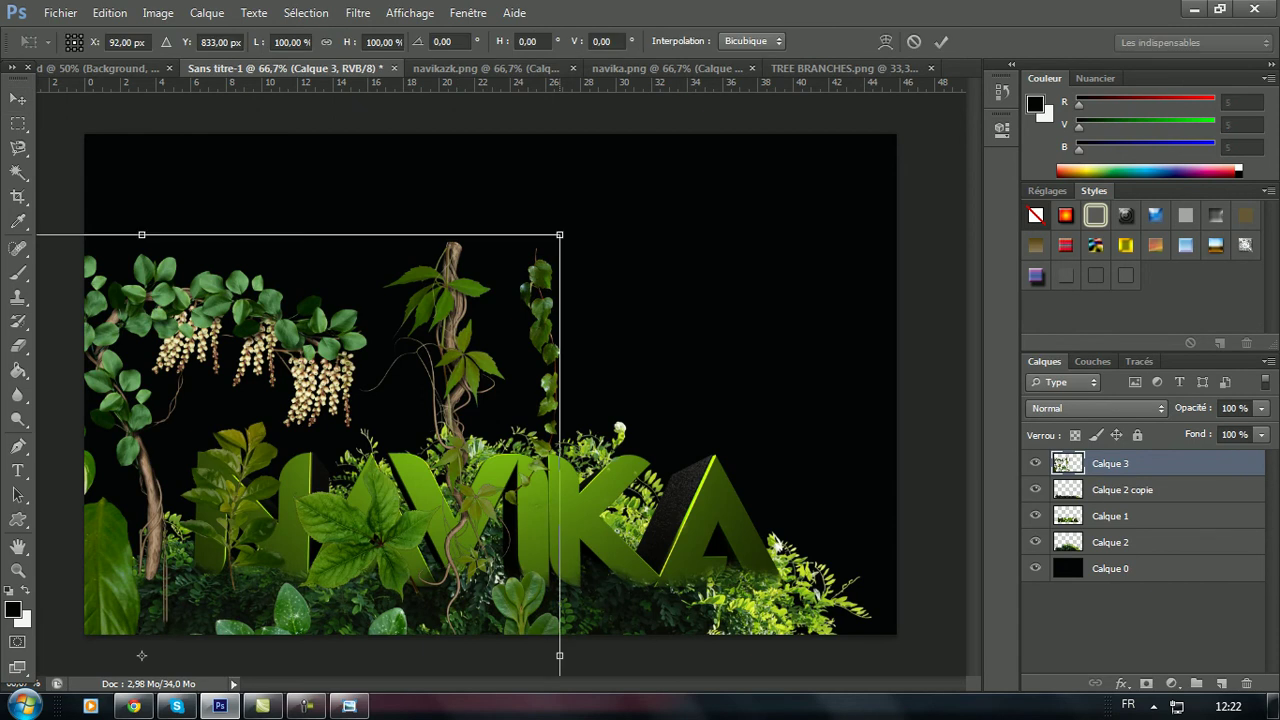
drag(559, 235, 348, 447)
mouse_move(246, 553)
mouse_down()
mouse_move(545, 250)
mouse_move(590, 187)
mouse_up()
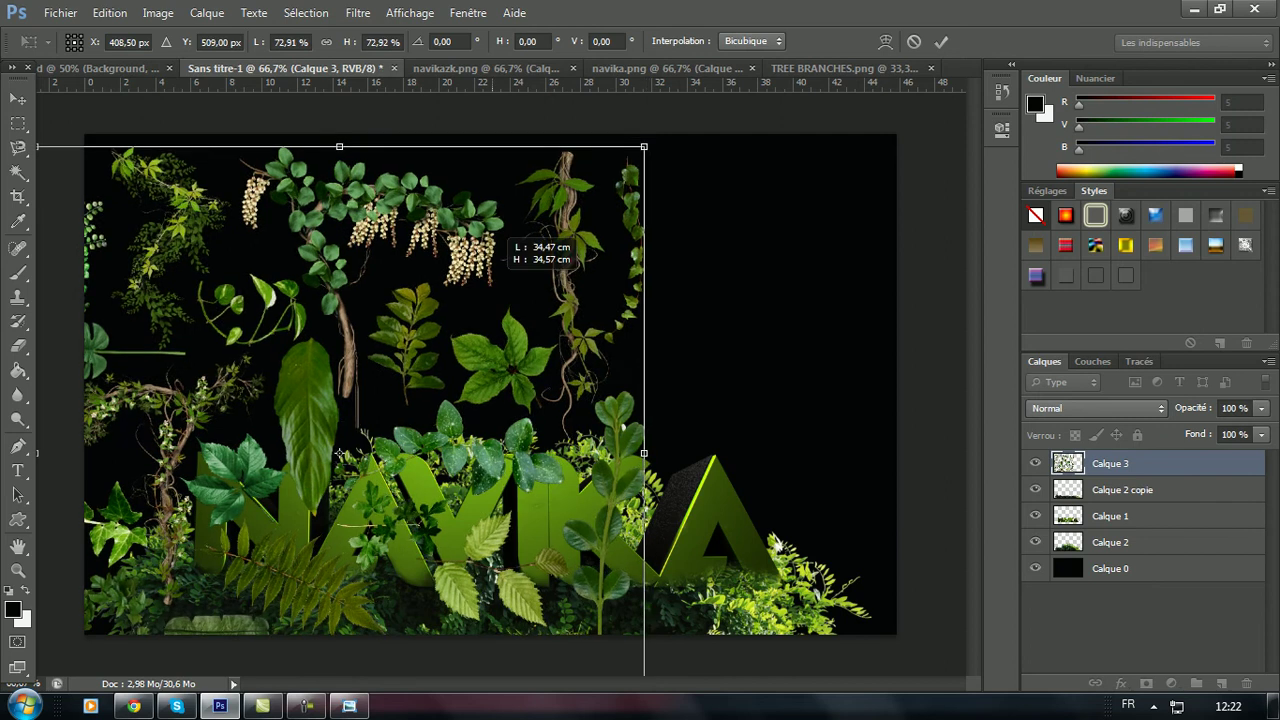
drag(648, 143, 487, 290)
mouse_move(371, 381)
mouse_down()
mouse_move(440, 322)
mouse_move(500, 234)
mouse_up()
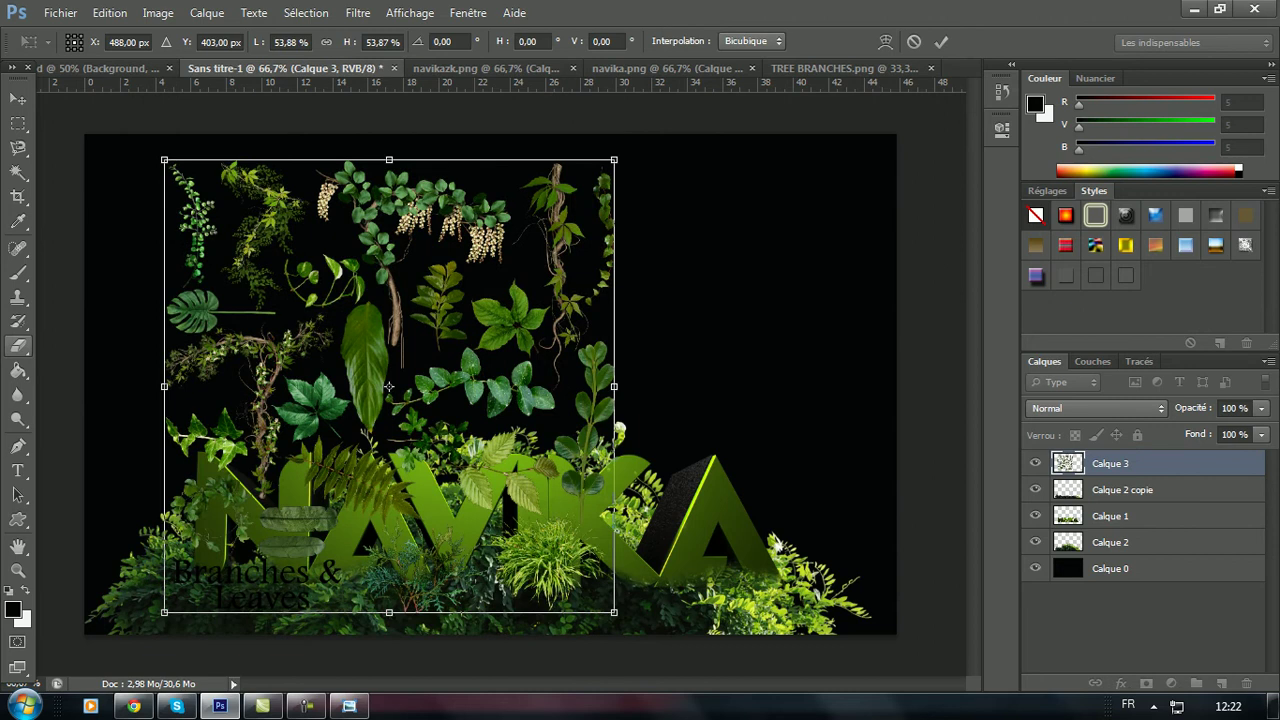
key(e)
key(Return)
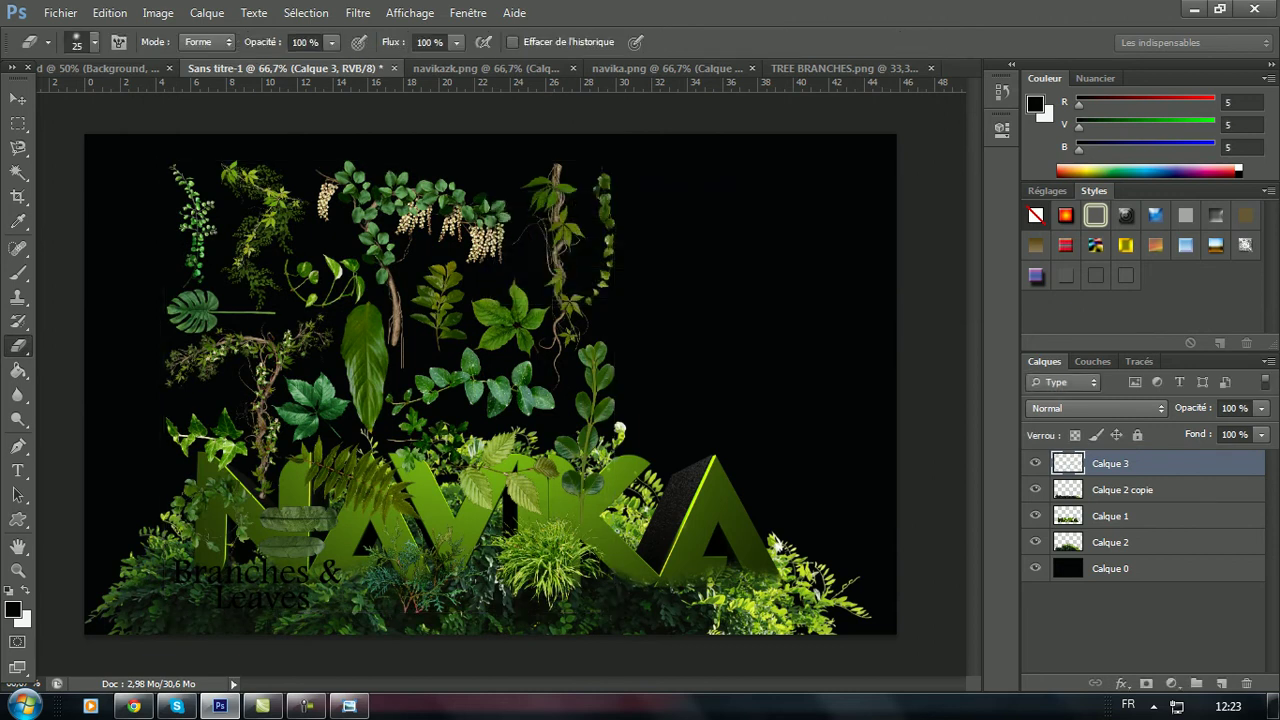
- Set the Eraser to 116 px and erase the left, upper and central leaves and Branches text
click(95, 42)
drag(100, 102, 126, 102)
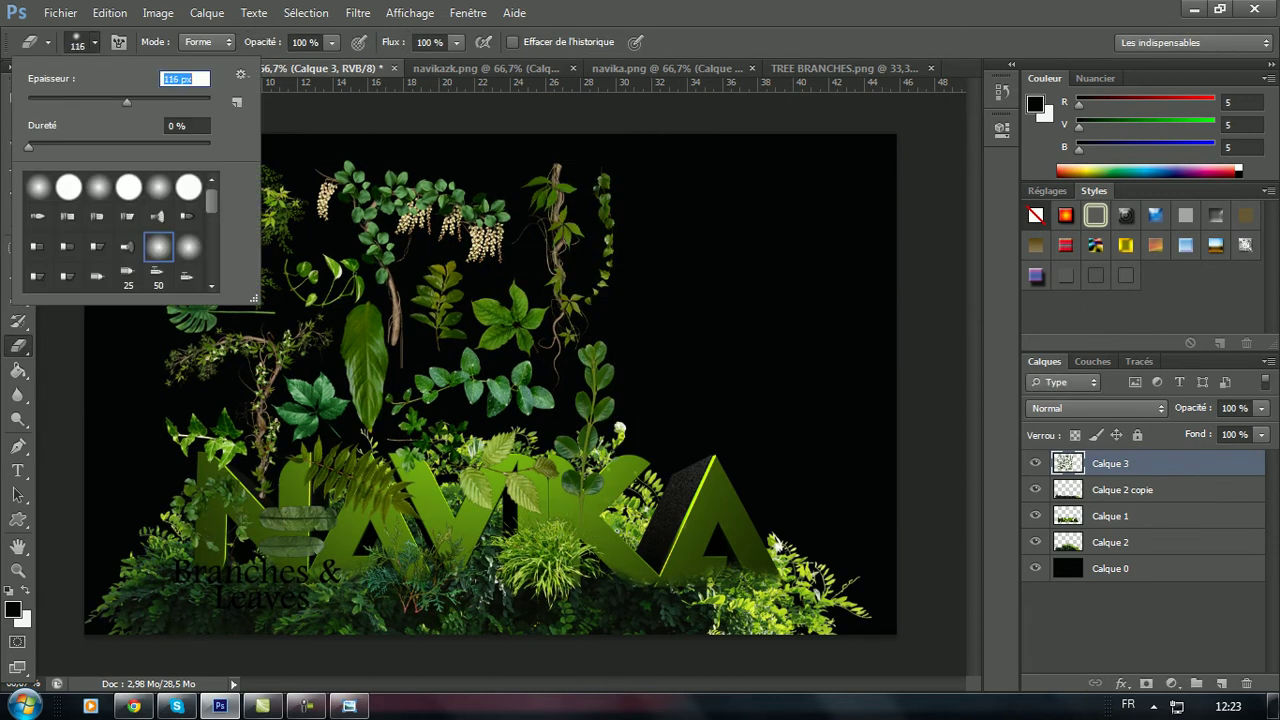
key(Return)
drag(220, 355, 195, 575)
mouse_move(190, 200)
mouse_down()
mouse_move(250, 240)
mouse_move(320, 400)
mouse_move(400, 260)
mouse_move(440, 380)
mouse_up()
mouse_move(450, 195)
mouse_down()
mouse_move(505, 240)
mouse_move(500, 205)
mouse_up()
mouse_move(260, 175)
mouse_down()
mouse_move(290, 222)
mouse_move(281, 340)
mouse_up()
mouse_move(500, 295)
mouse_down()
mouse_move(472, 375)
mouse_move(512, 345)
mouse_up()
drag(520, 435, 525, 555)
- Erase the remaining foliage in front of the letters and the right-hand vine strand
mouse_move(238, 520)
mouse_down()
mouse_move(245, 545)
mouse_move(440, 595)
mouse_up()
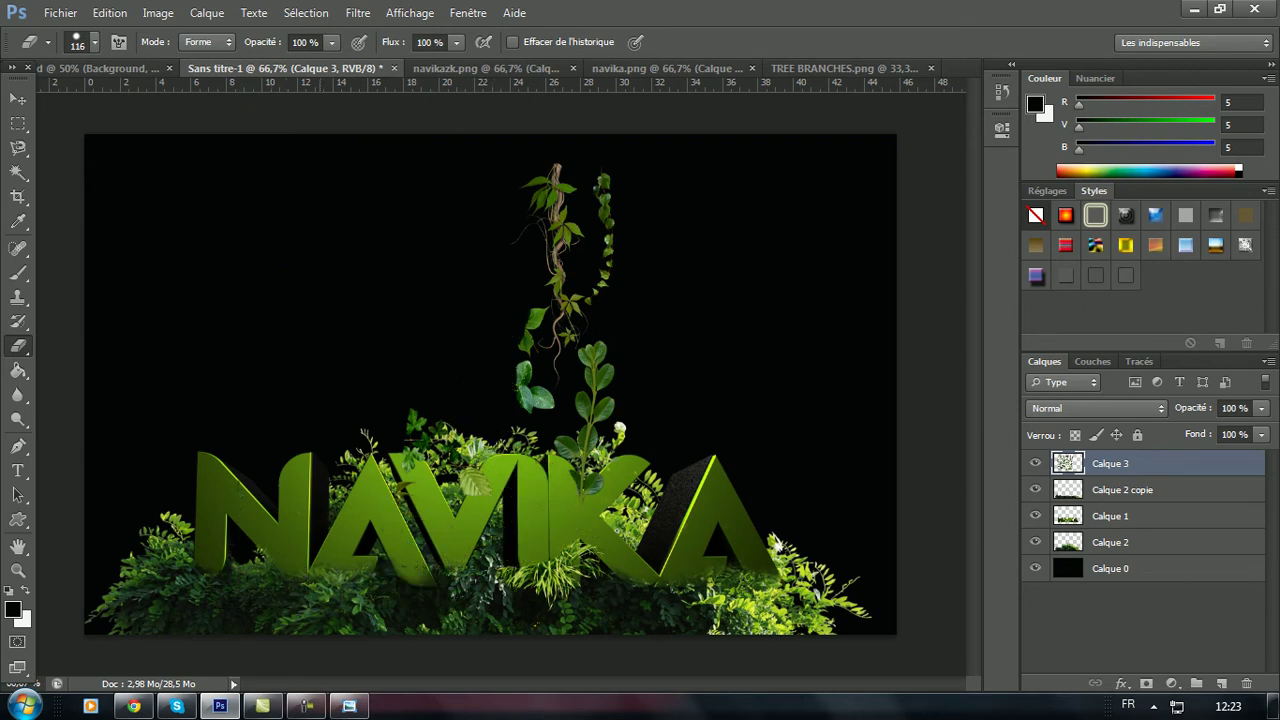
mouse_move(557, 600)
mouse_down()
mouse_move(515, 572)
mouse_move(577, 550)
mouse_up()
mouse_move(475, 482)
mouse_down()
mouse_move(418, 440)
mouse_move(430, 420)
mouse_up()
mouse_move(588, 445)
mouse_down()
mouse_move(597, 345)
mouse_move(581, 410)
mouse_up()
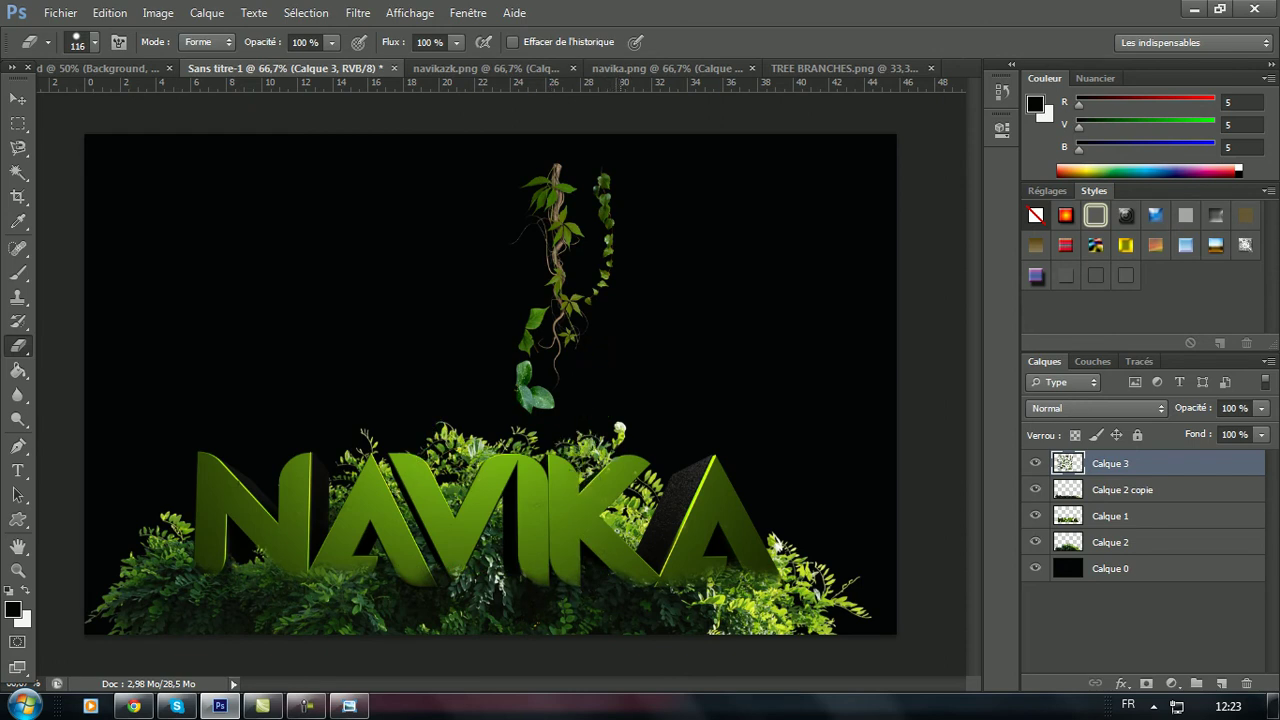
drag(593, 305, 602, 172)
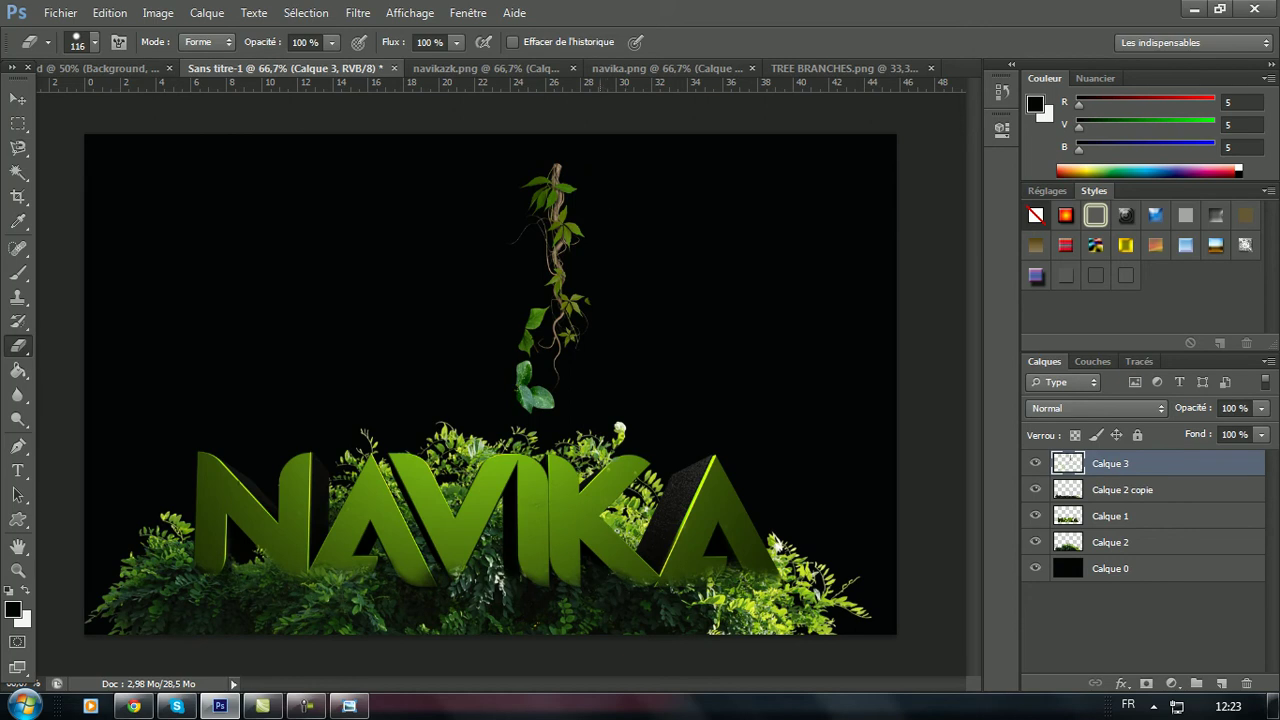
mouse_move(520, 365)
mouse_down()
mouse_move(525, 405)
mouse_move(552, 400)
mouse_up()
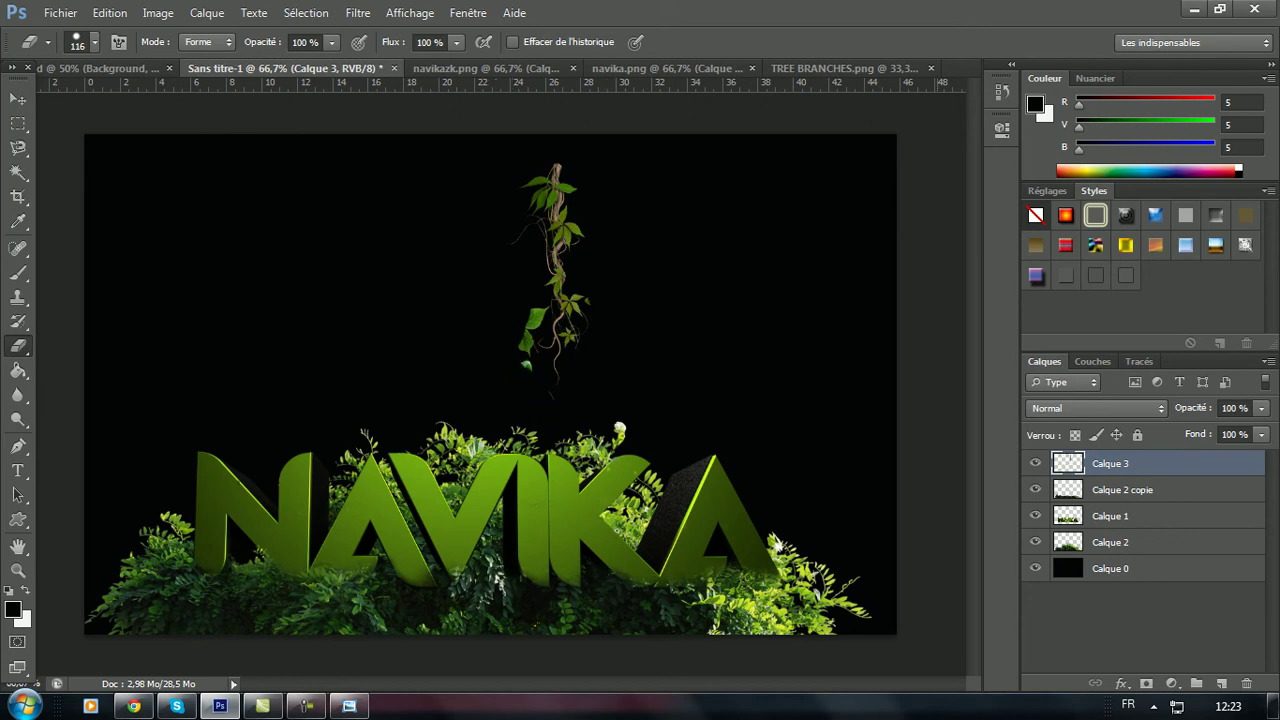
click(1011, 64)
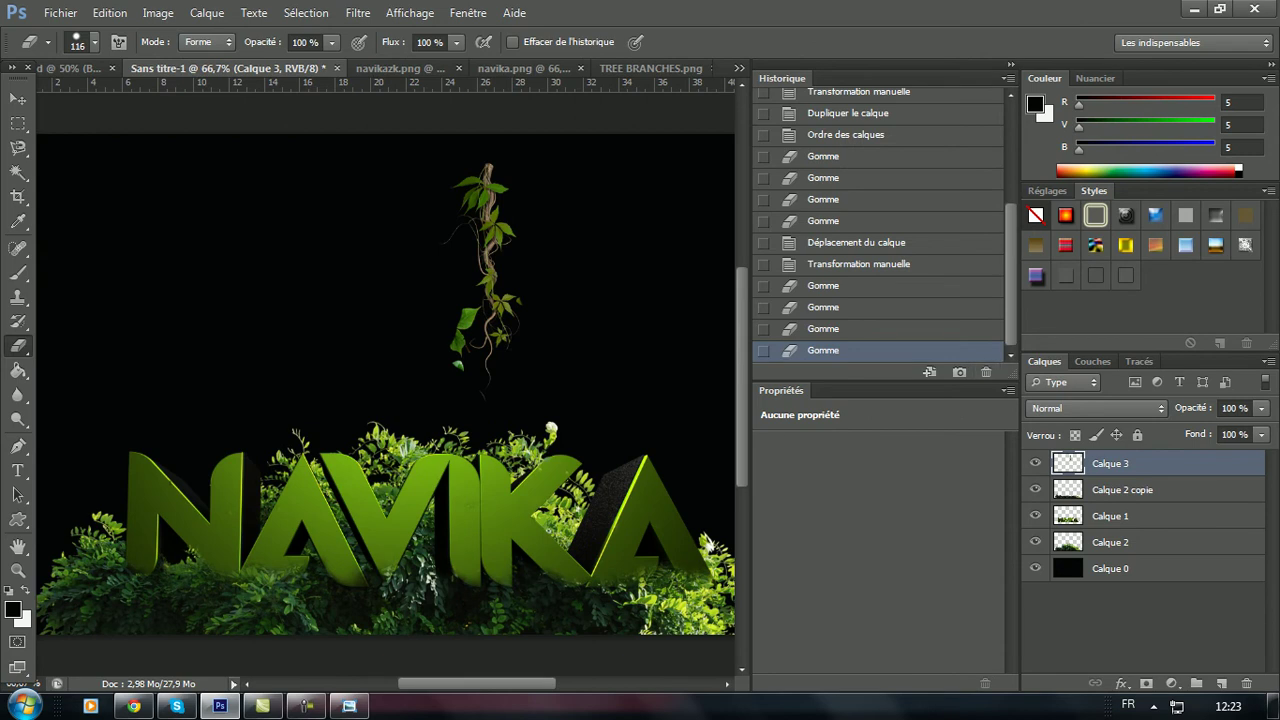
click(1011, 64)
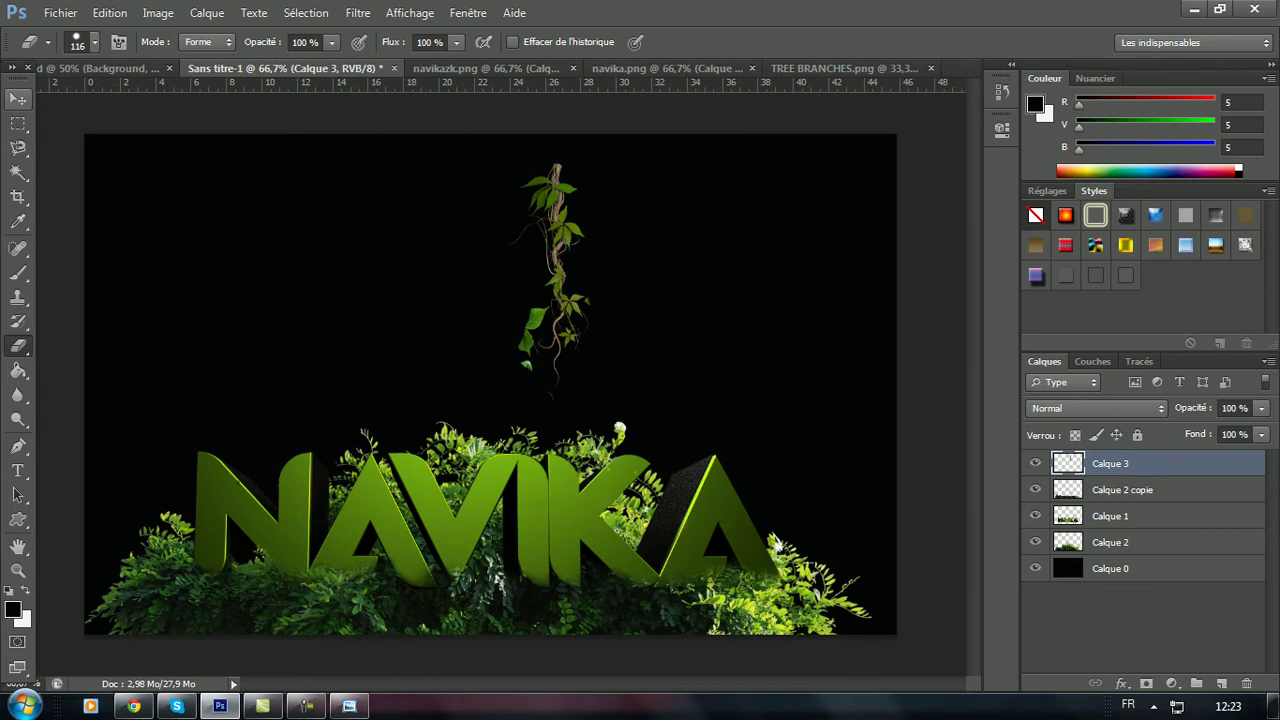
- Reduce the Eraser to 36 px and remove the small leaf below the vine
click(95, 42)
drag(126, 101, 64, 101)
key(Return)
click(532, 318)
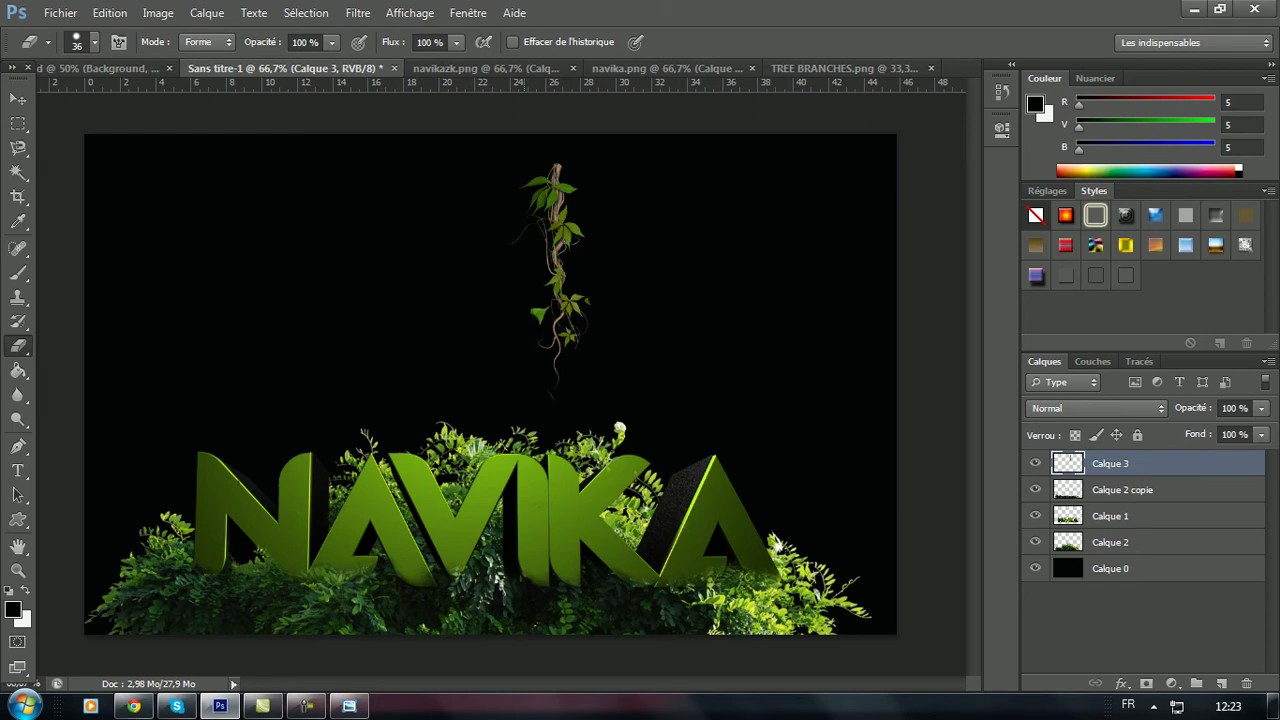
click(536, 316)
- Undo the accidental black background move using the History panel
key(v)
drag(556, 165, 556, 233)
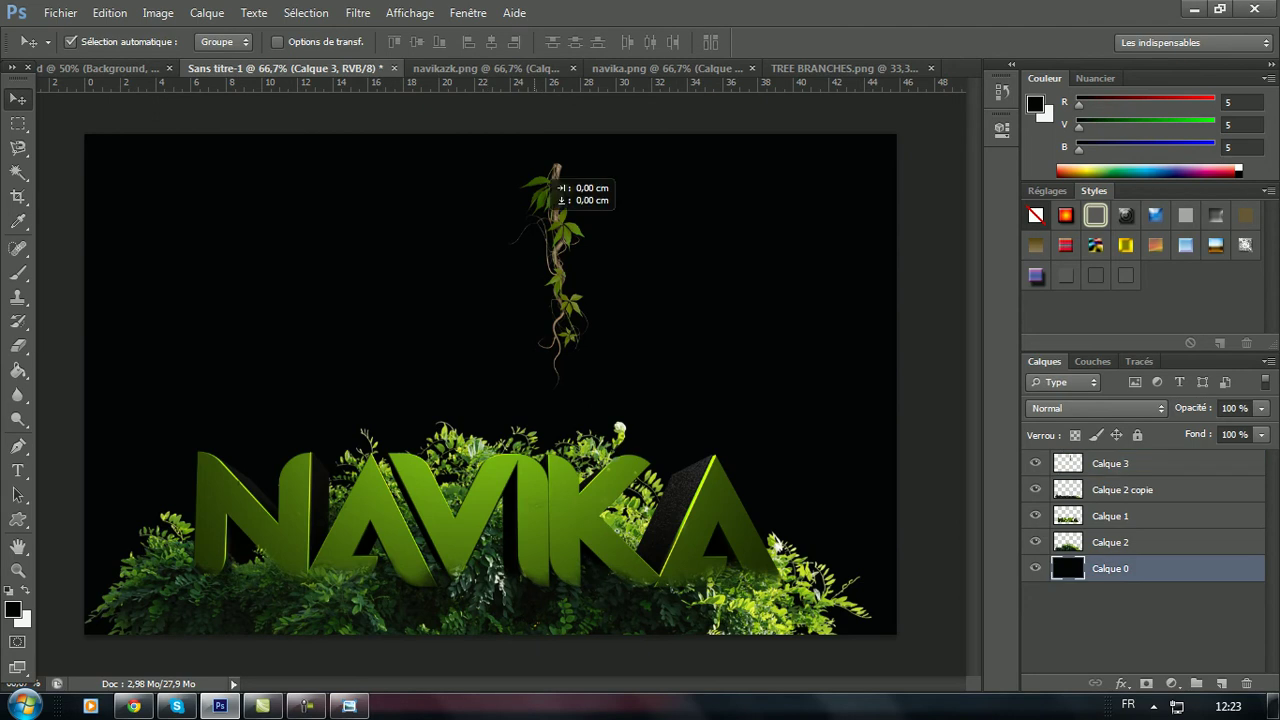
mouse_move(726, 214)
mouse_down()
mouse_move(766, 148)
mouse_move(704, 152)
mouse_move(716, 152)
mouse_up()
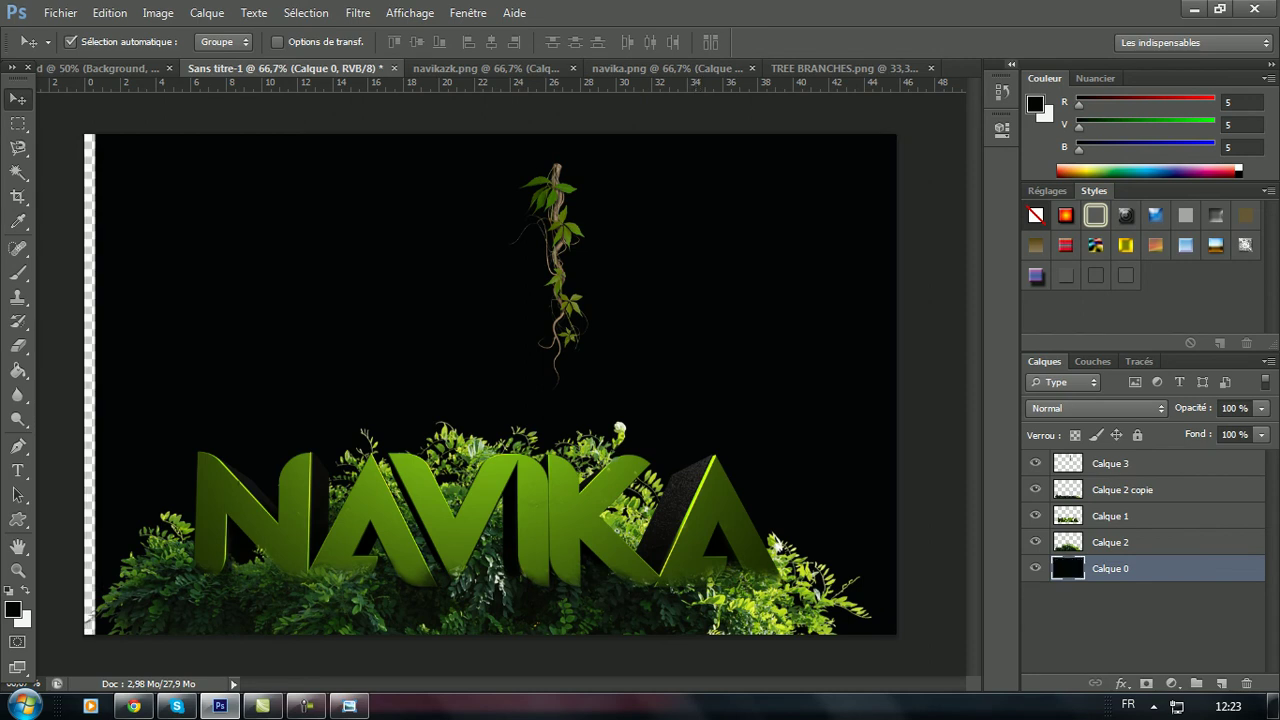
click(1001, 91)
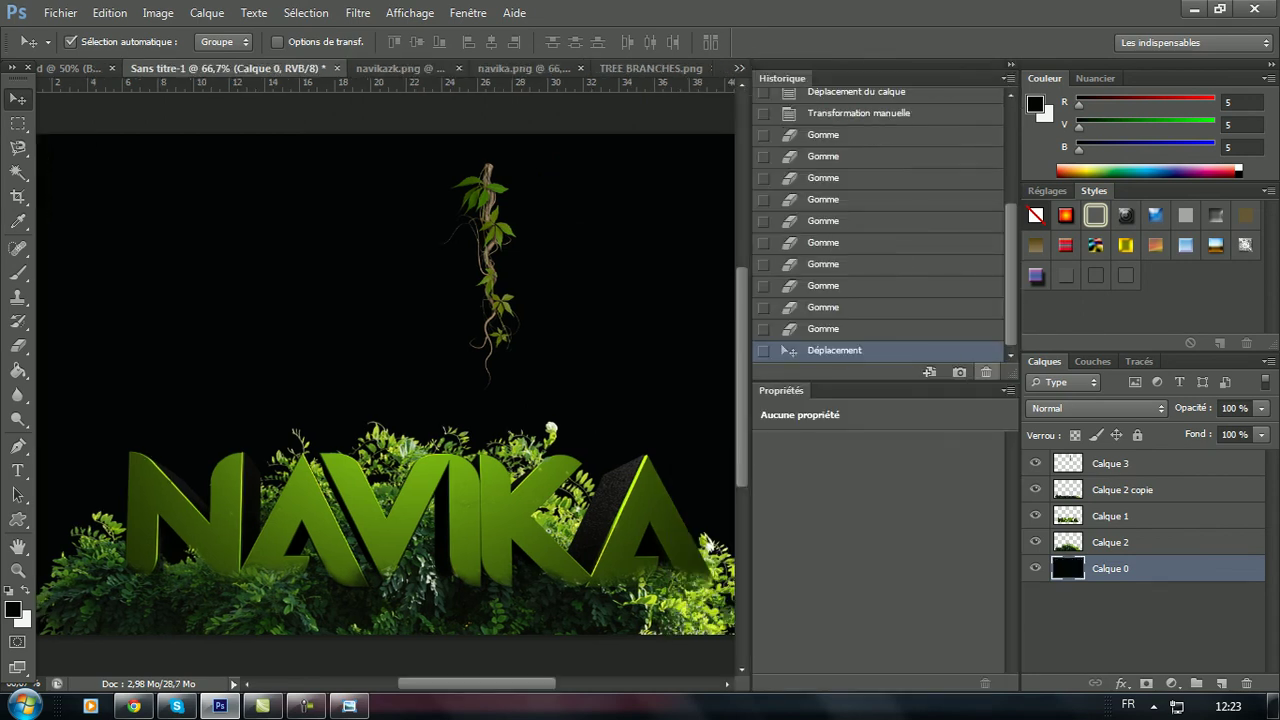
click(986, 371)
click(591, 277)
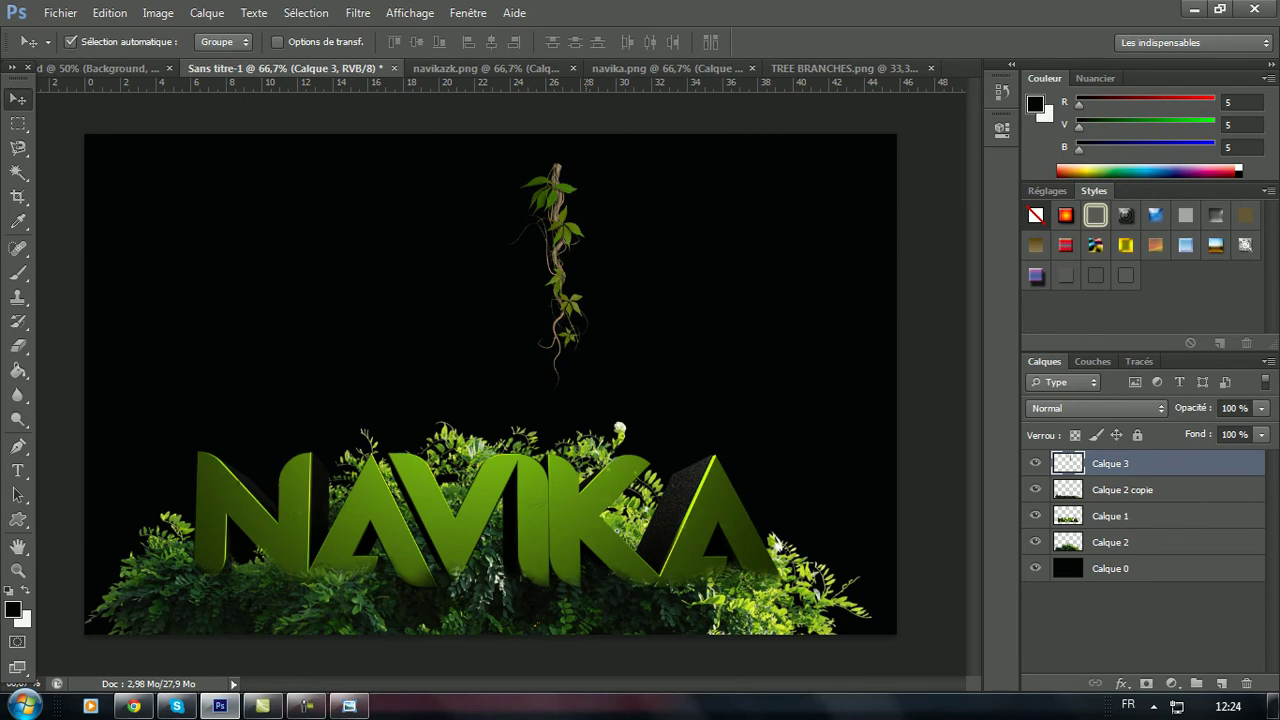
- Scale the vine to about 66% and place it against the left side of the N
key(ctrl+t)
mouse_move(562, 205)
mouse_down()
mouse_move(345, 478)
mouse_move(258, 484)
mouse_up()
mouse_move(97, 607)
mouse_down()
mouse_move(40, 667)
mouse_move(98, 558)
mouse_up()
key(v)
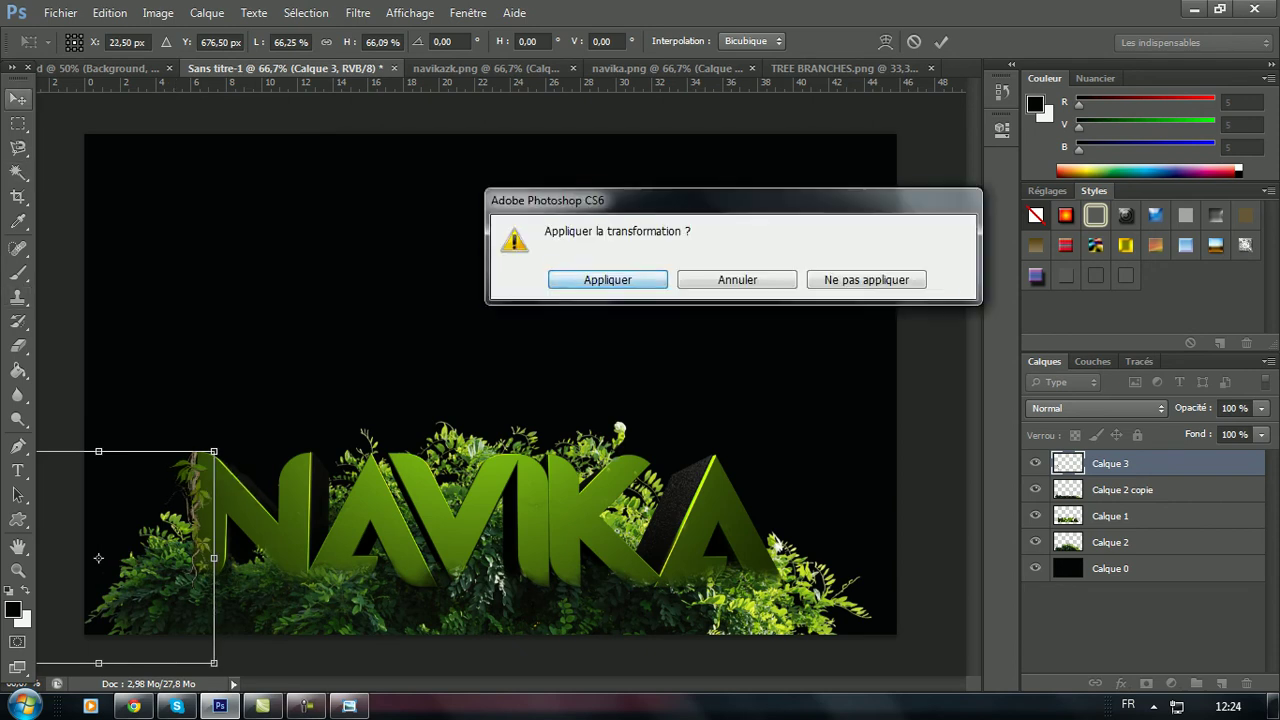
key(Return)
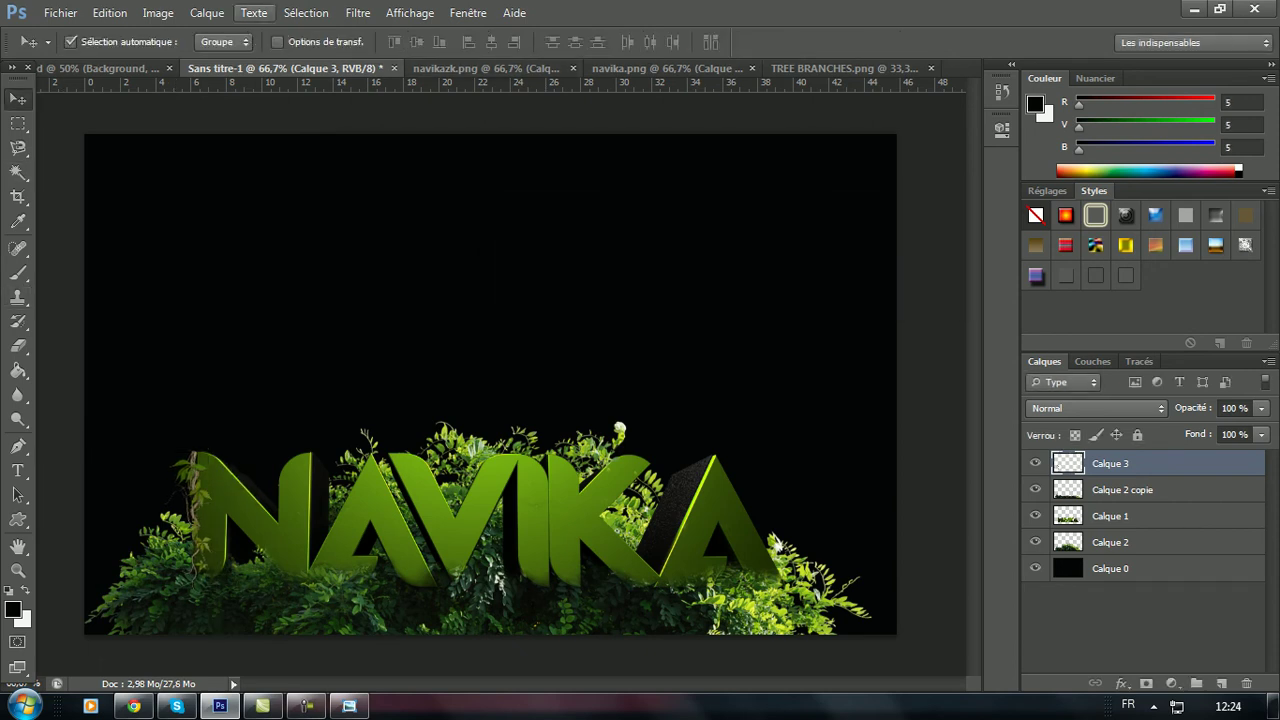
- Darken Calque 3 with Teinte/Saturation, setting Luminosité to -26
click(158, 12)
mouse_move(177, 60)
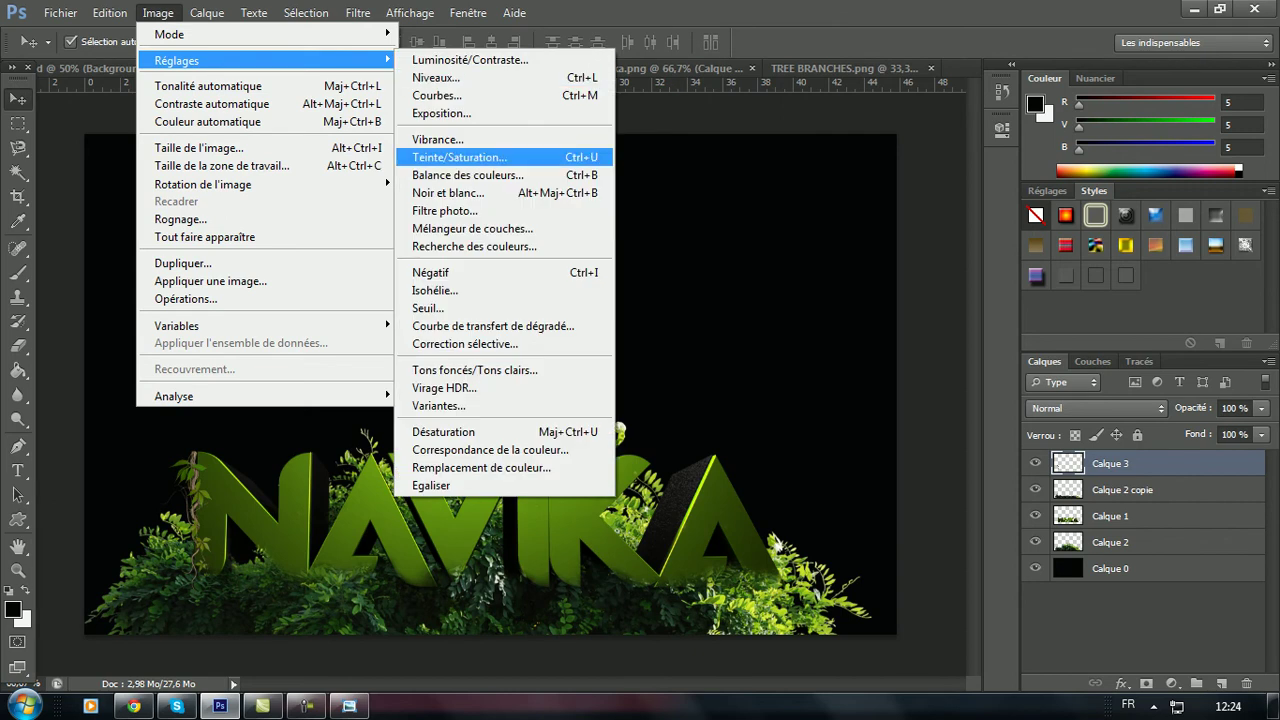
click(459, 157)
text(-37)
drag(849, 238, 856, 238)
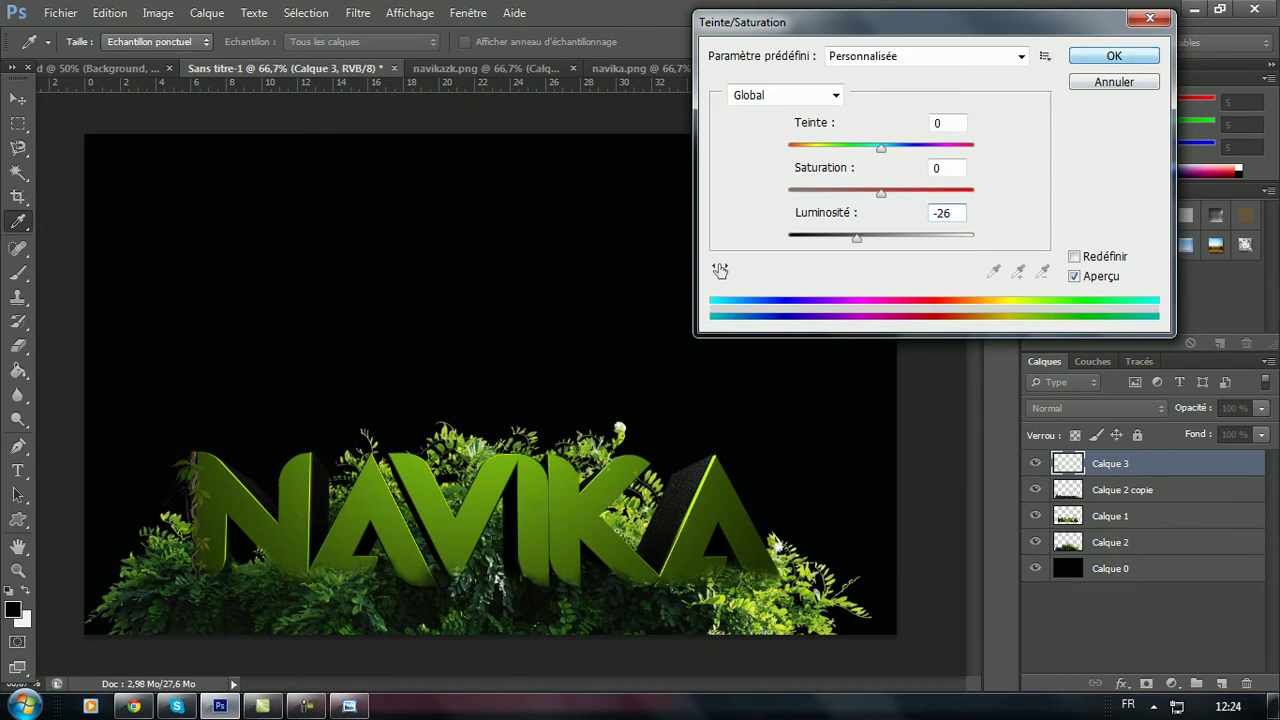
key(Return)
- Duplicate Calque 3 into Calque 3 copie and begin a free transform on it
right_click(1060, 462)
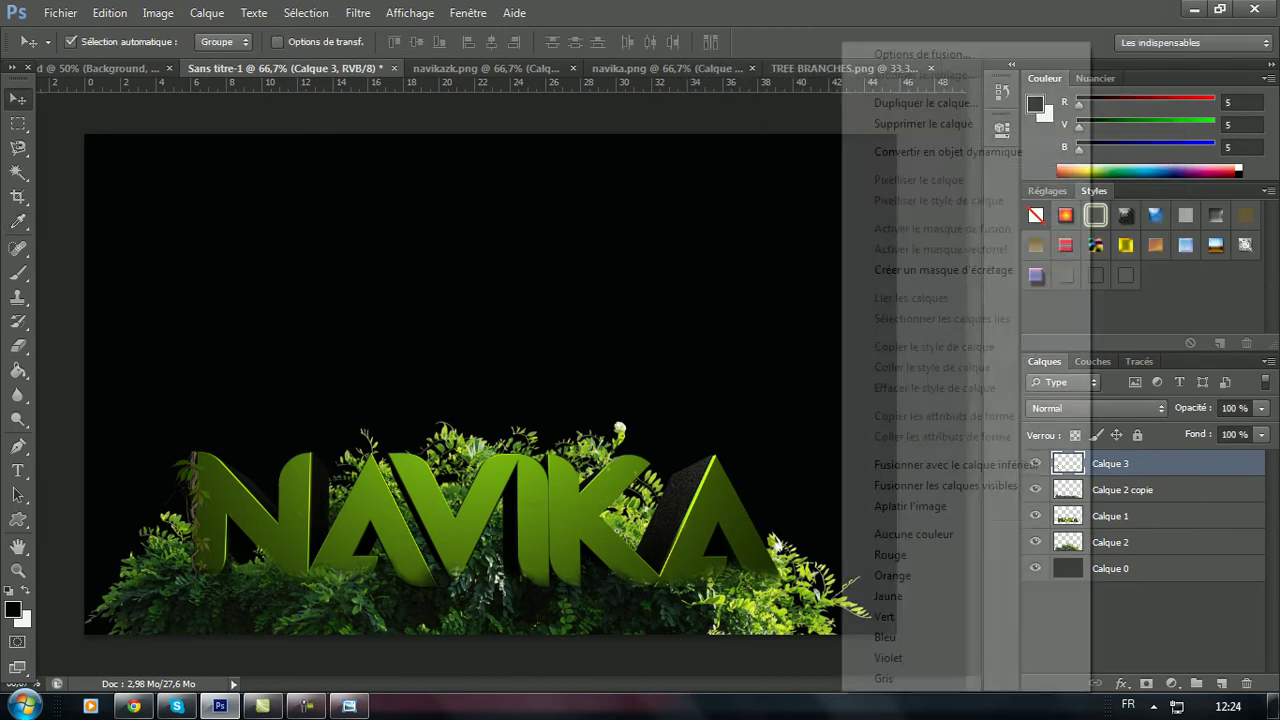
click(925, 103)
click(806, 209)
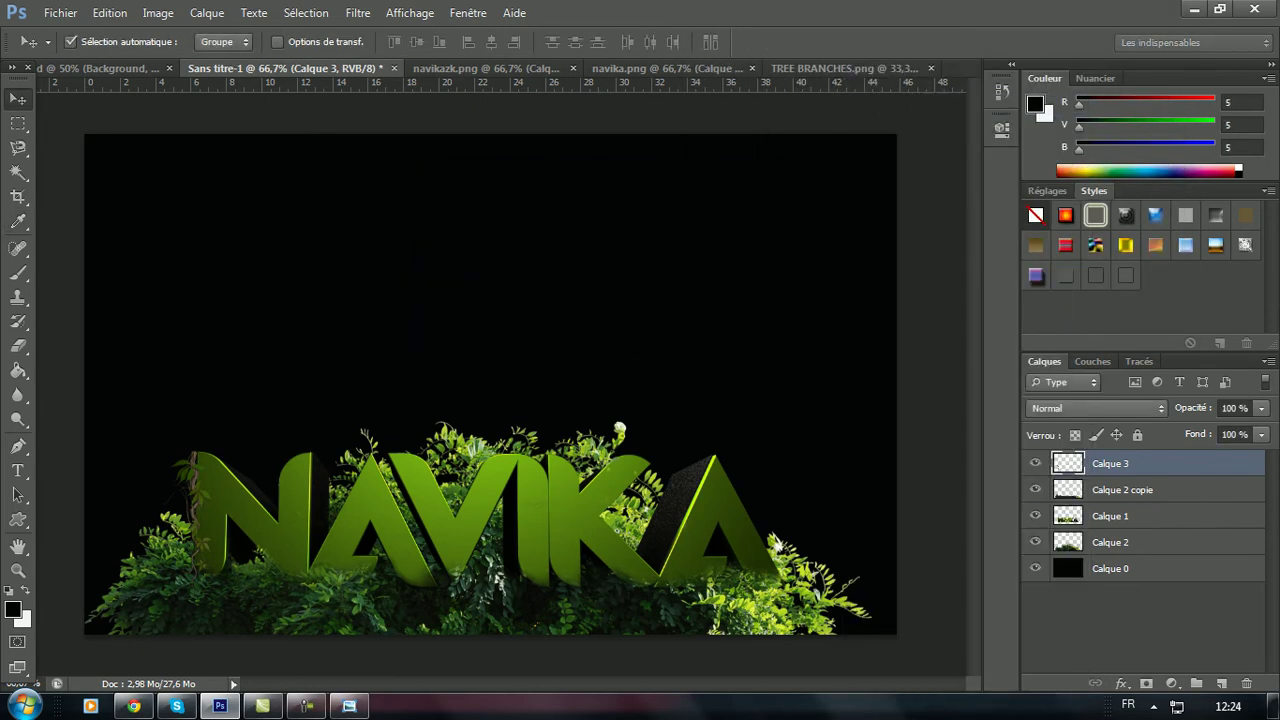
key(ctrl+t)
- Move the vine copy over the V of NAVIKA and apply the transform
mouse_move(564, 532)
mouse_down()
mouse_move(578, 532)
mouse_move(518, 540)
mouse_move(514, 528)
mouse_up()
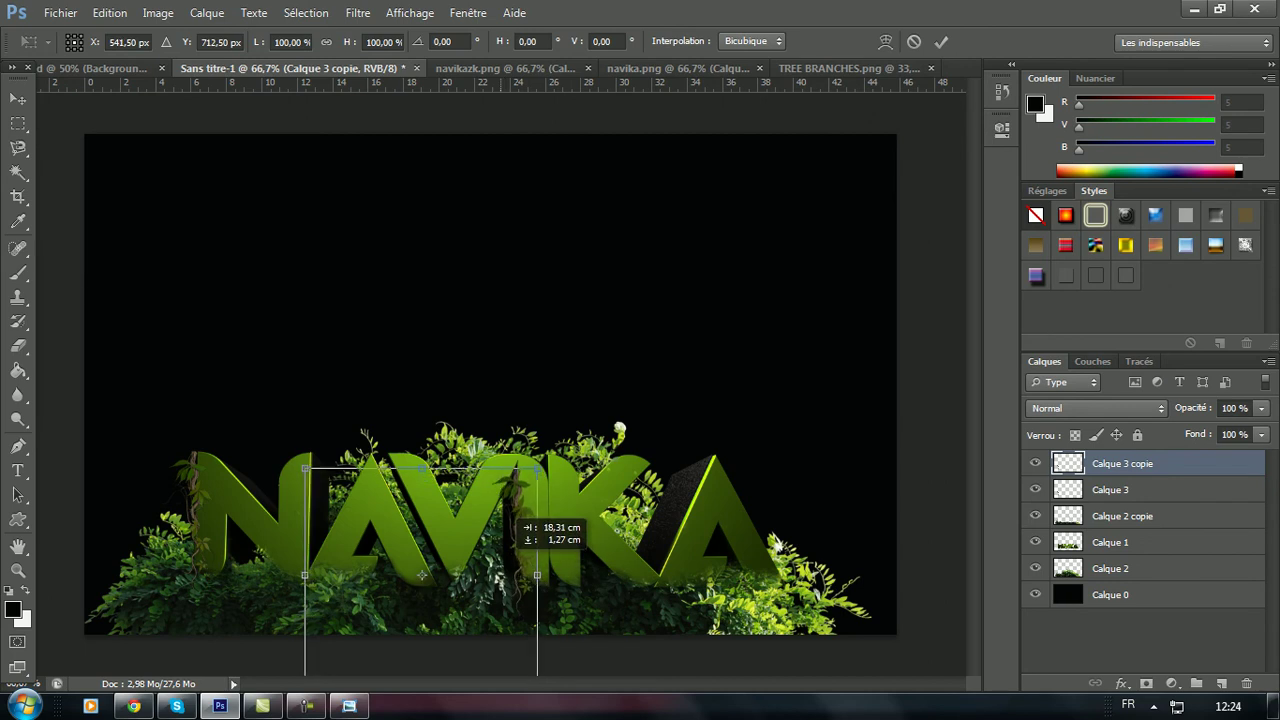
drag(518, 532, 515, 523)
key(v)
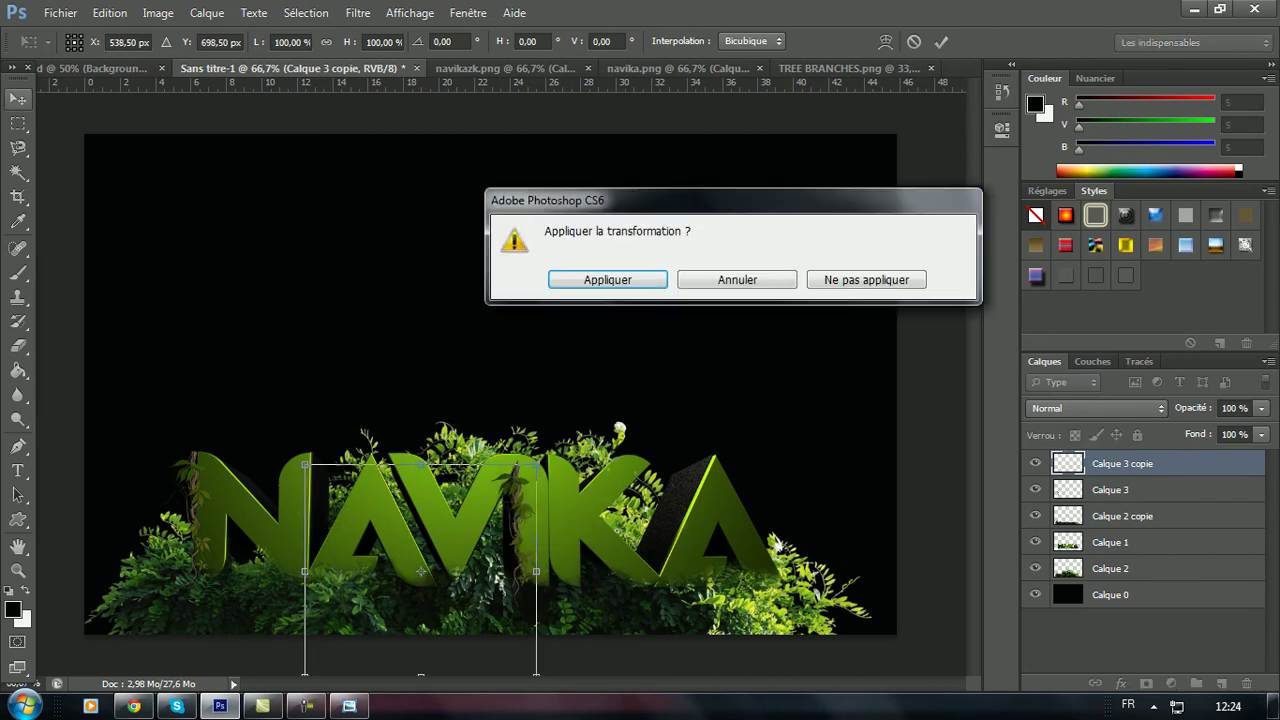
key(Return)
- Set the Eraser brush size to 9 px
key(e)
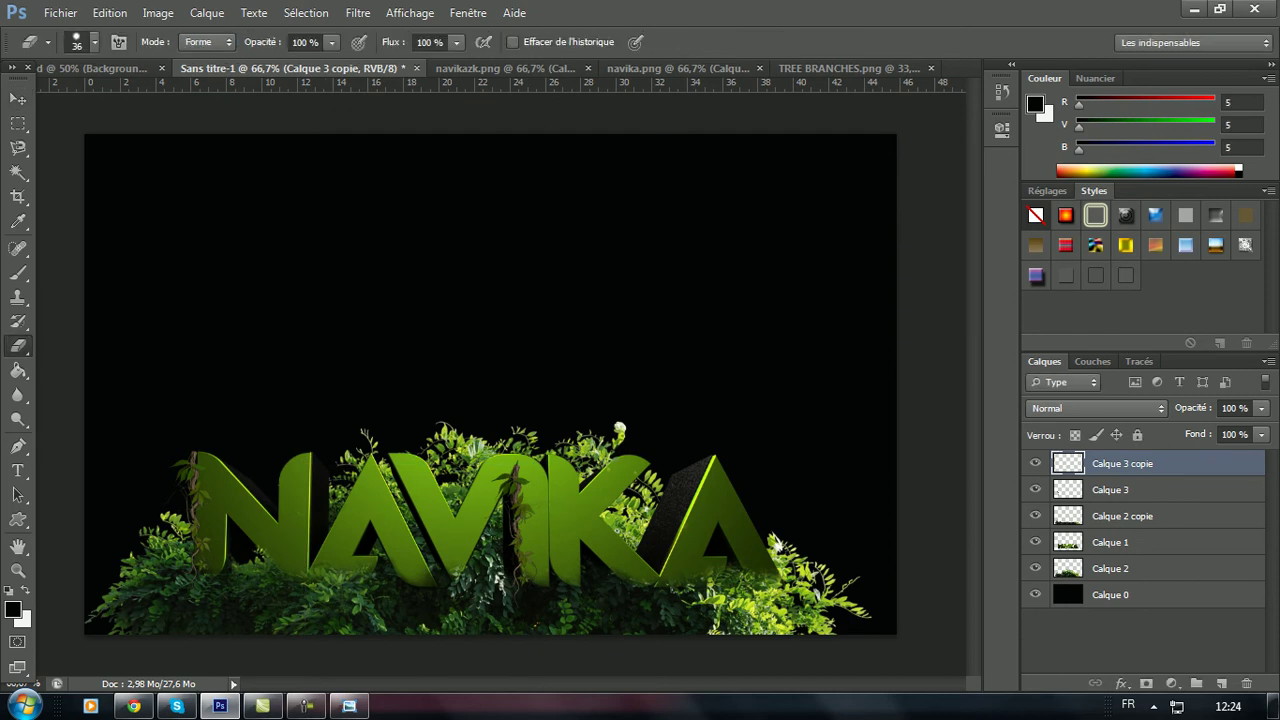
click(94, 42)
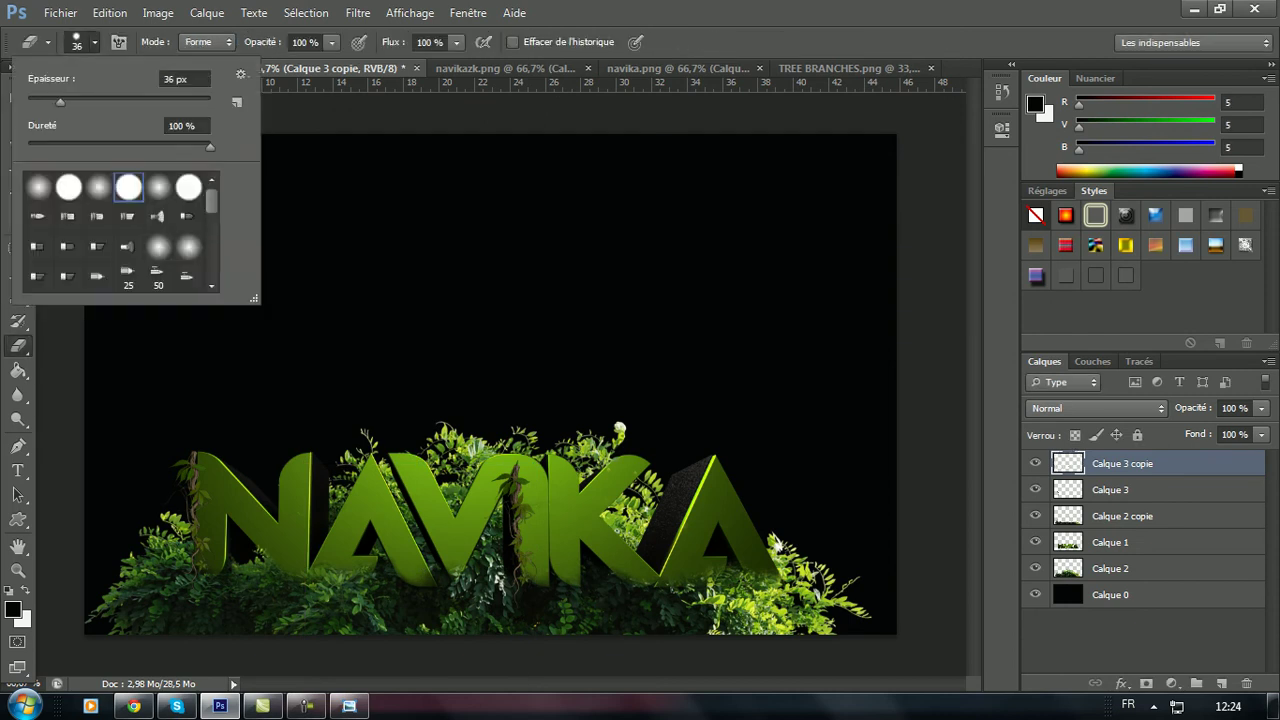
text(9)
key(Return)
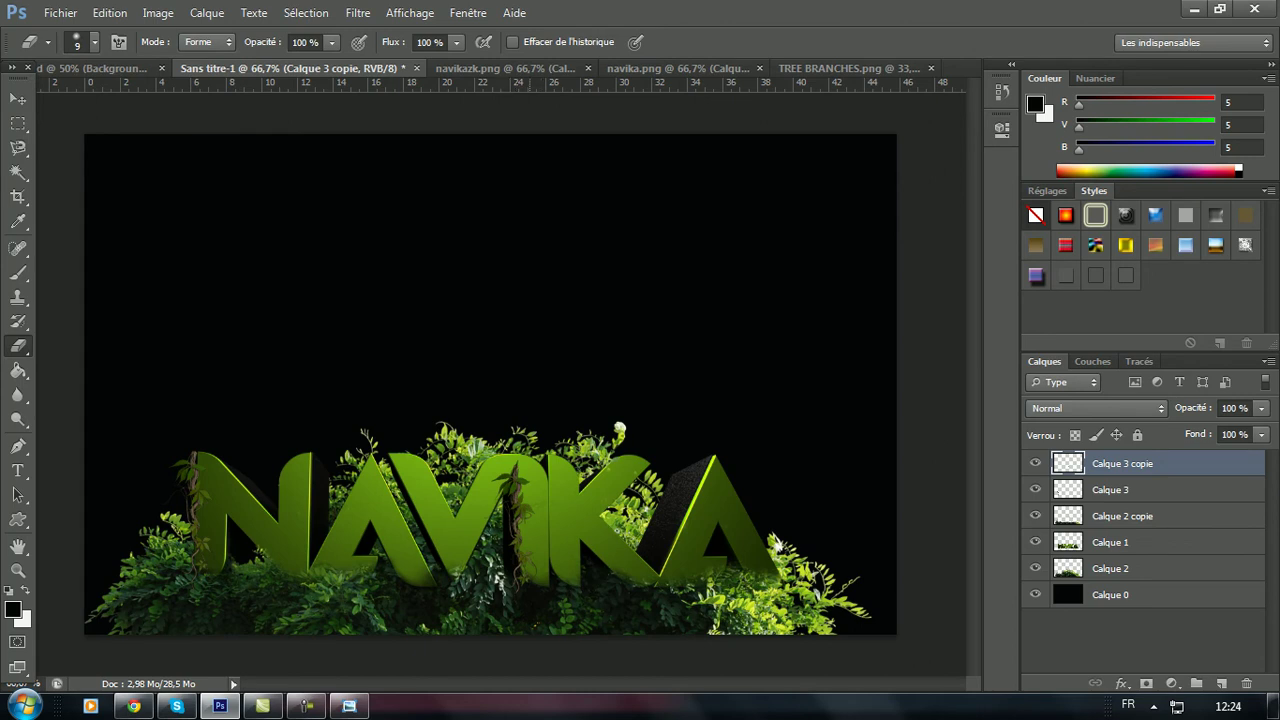
- Duplicate Calque 3 copie into Calque 3 copie 2
key(v)
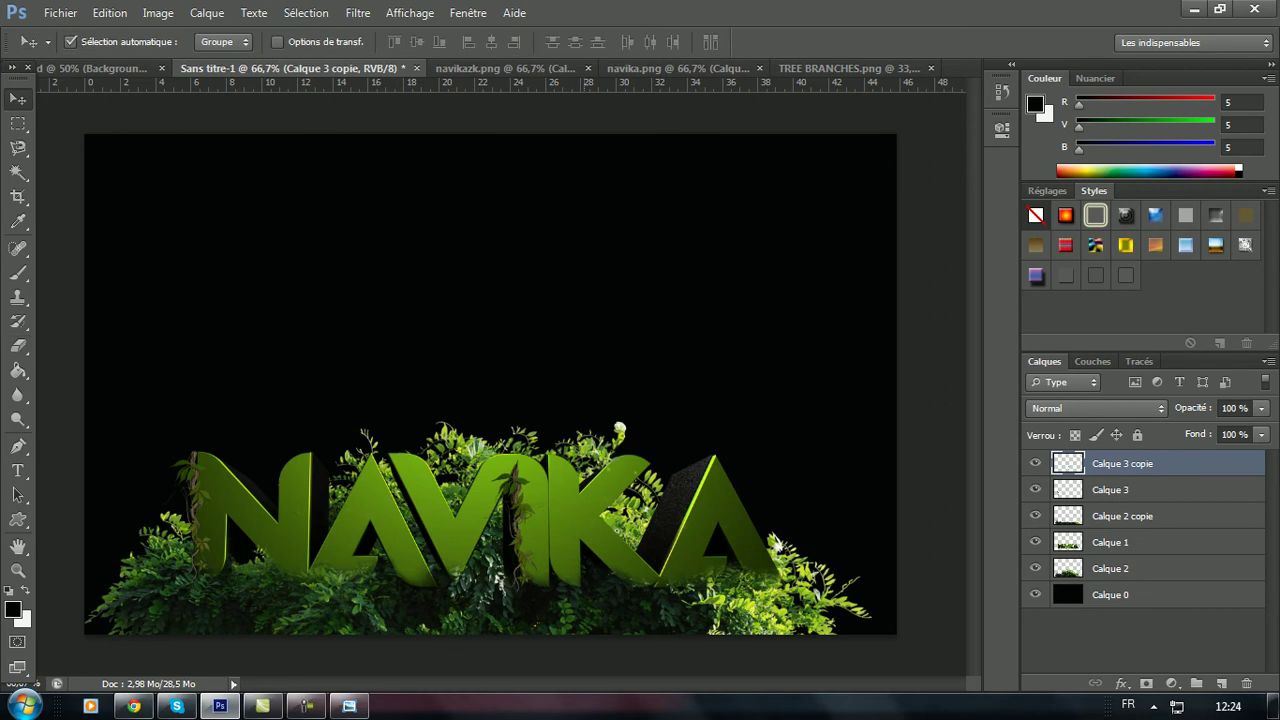
right_click(1150, 463)
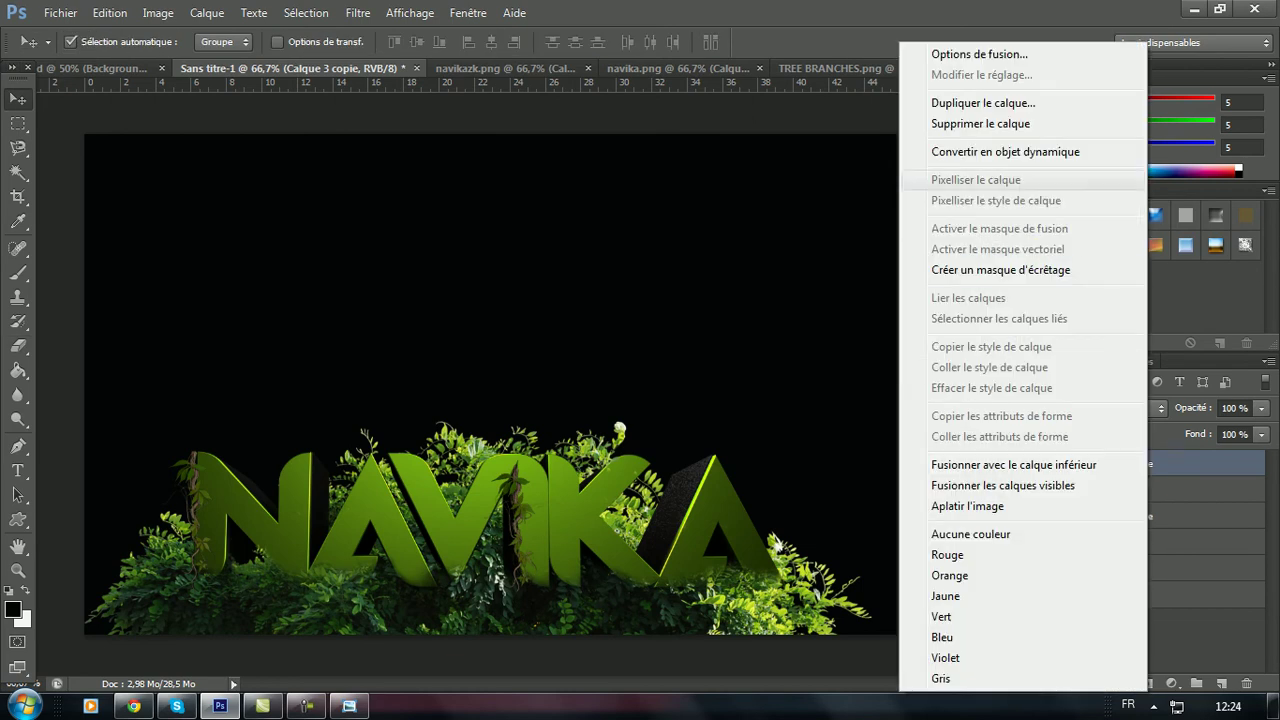
click(990, 100)
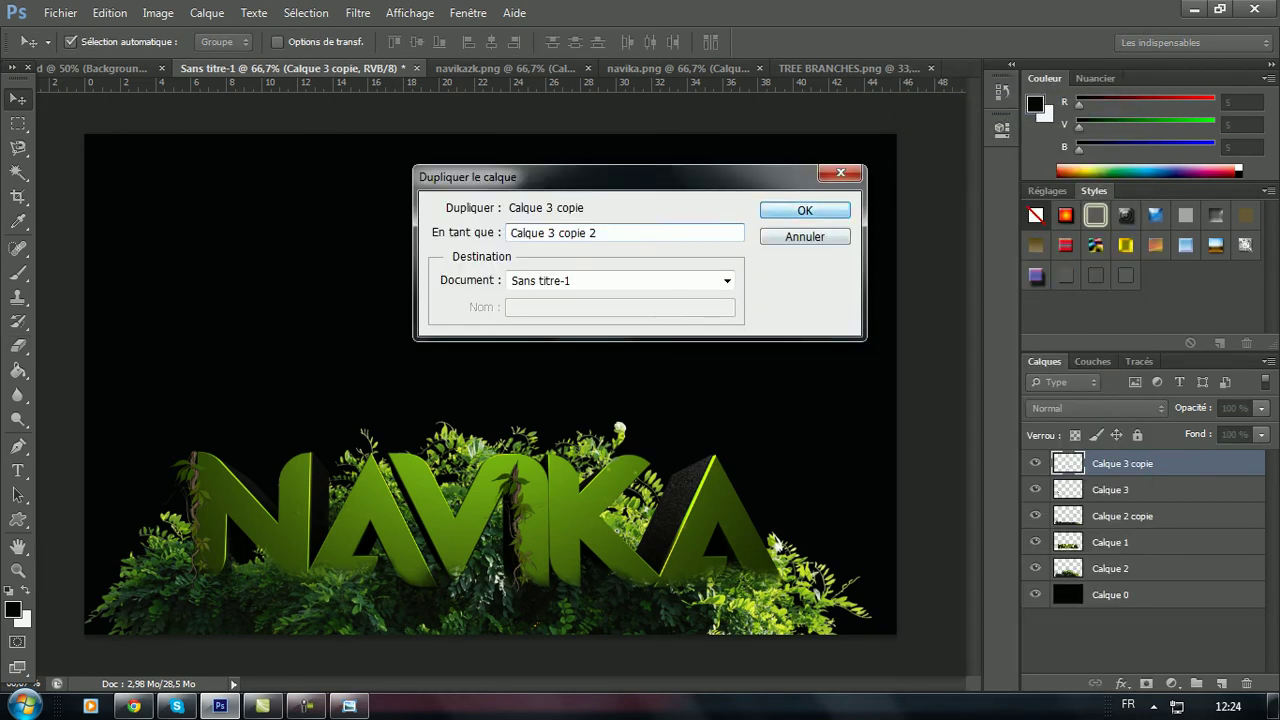
key(Return)
- Move the new vine toward the K, rotate it about 28° and scale it to roughly 75%
key(ctrl+t)
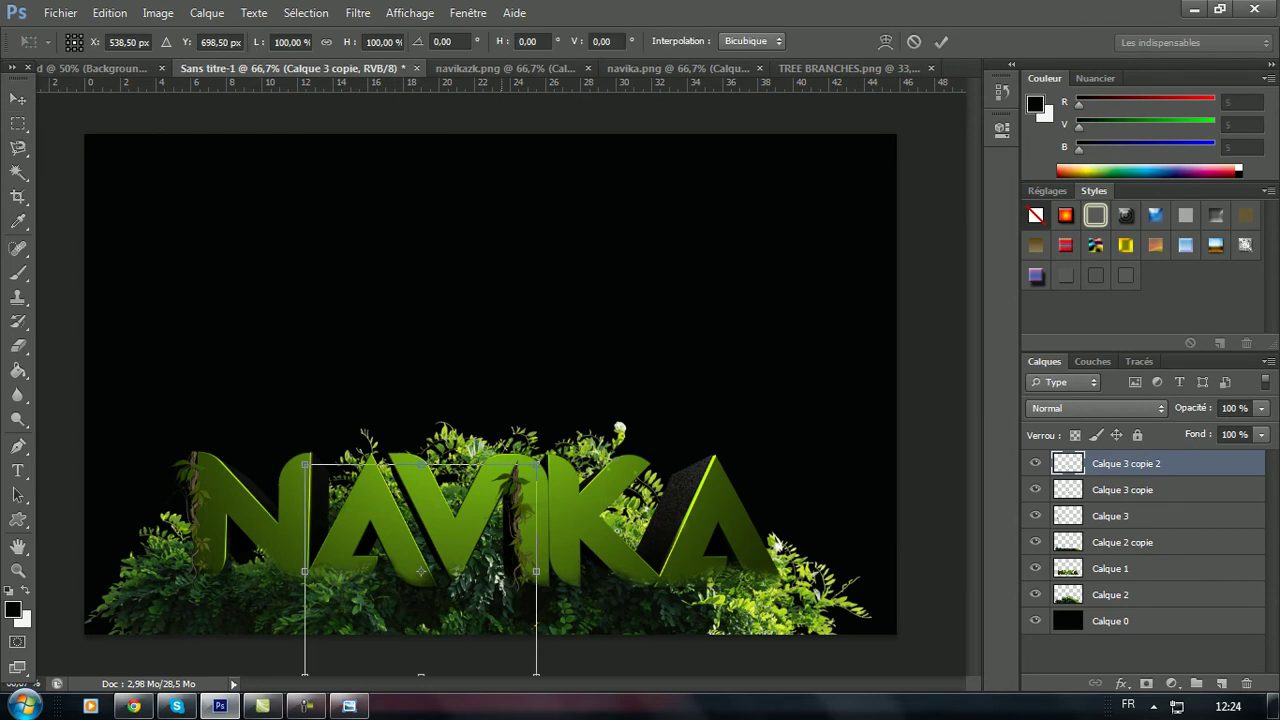
drag(748, 496, 660, 506)
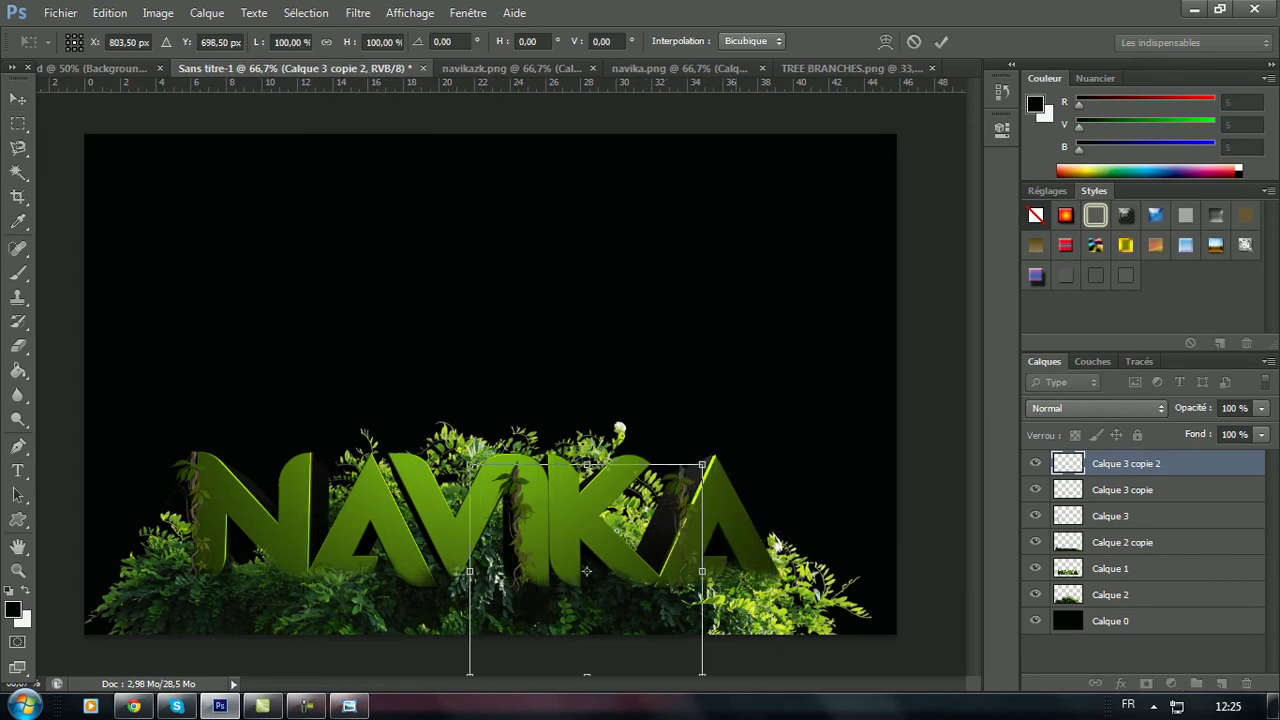
drag(735, 430, 784, 476)
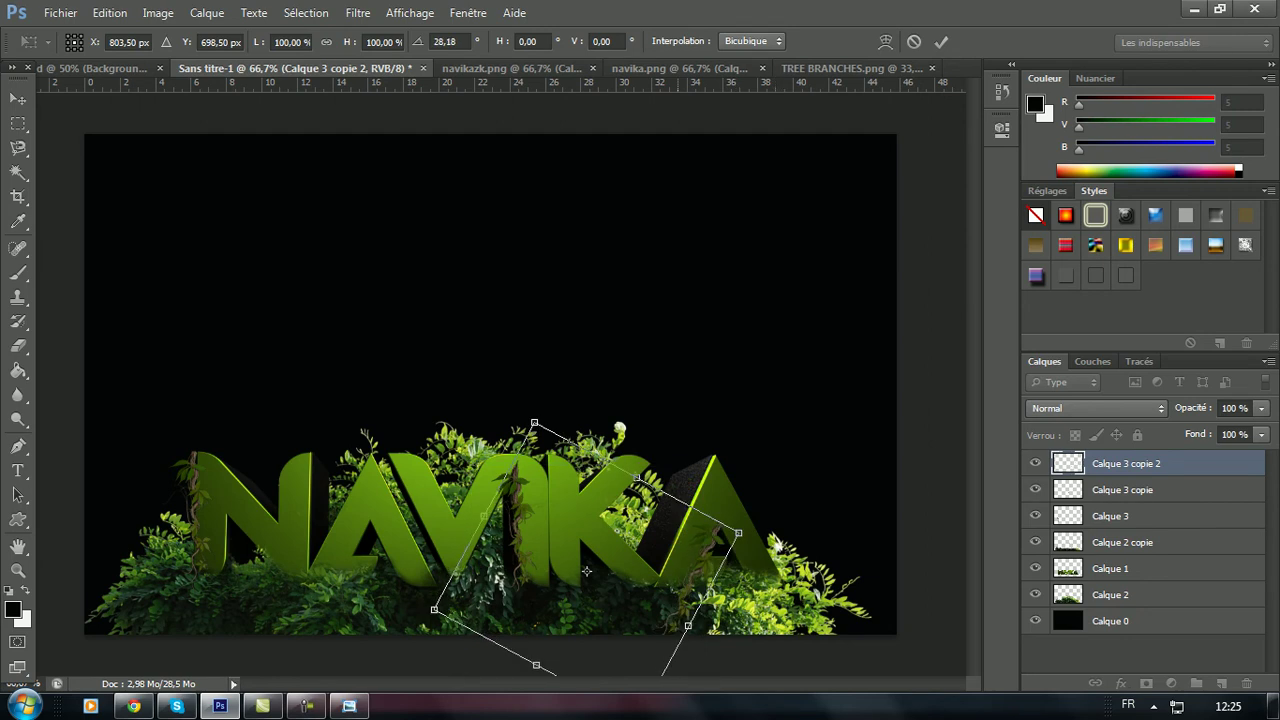
mouse_move(688, 521)
mouse_down()
mouse_move(630, 478)
mouse_move(652, 485)
mouse_up()
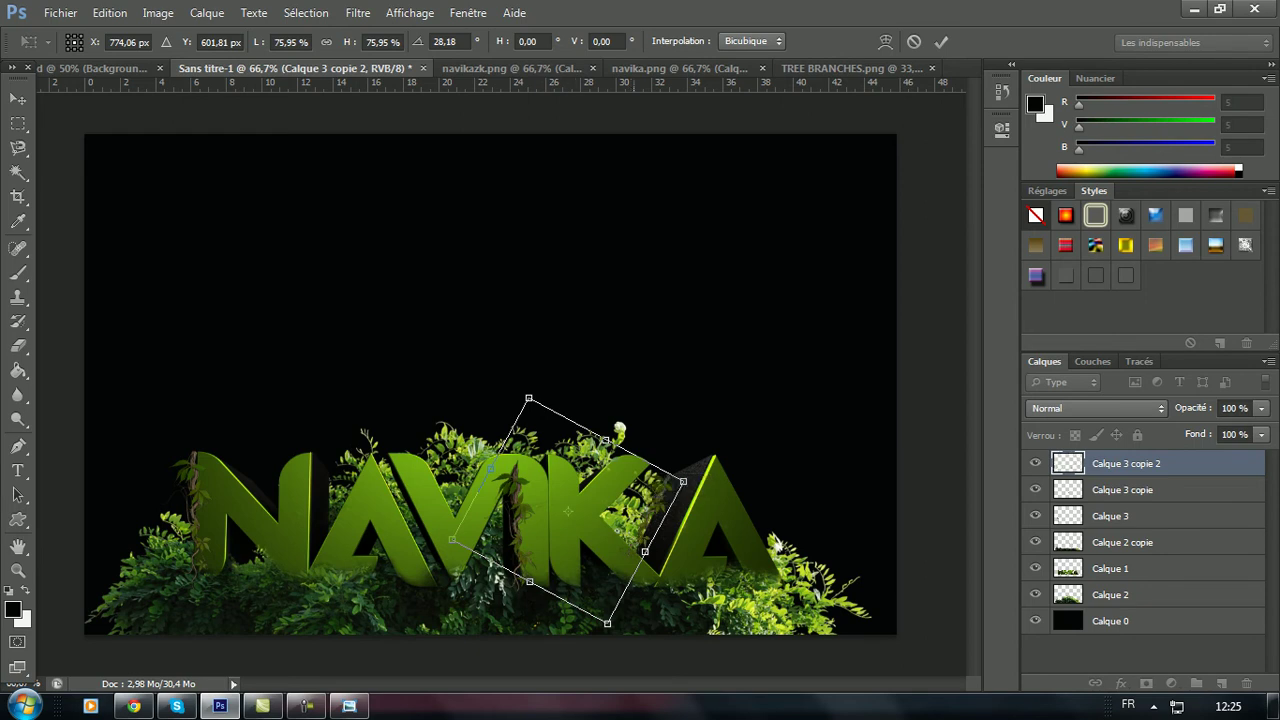
drag(490, 469, 498, 474)
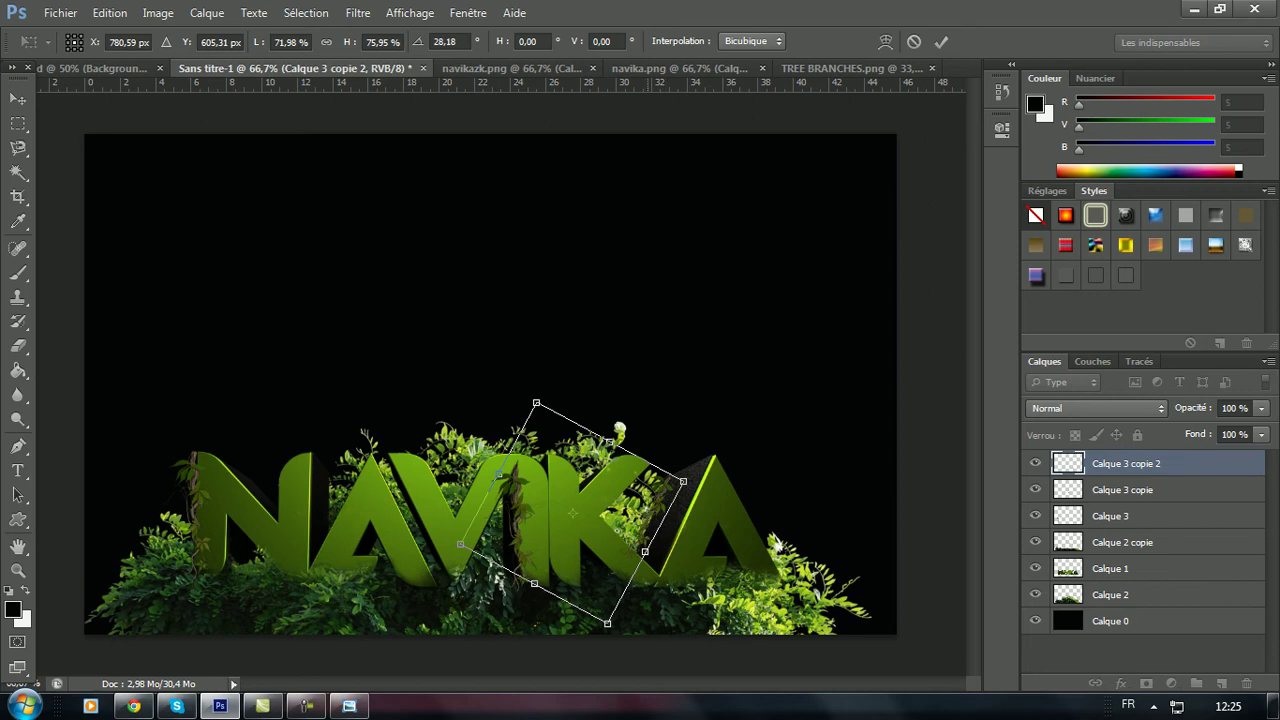
drag(645, 551, 651, 555)
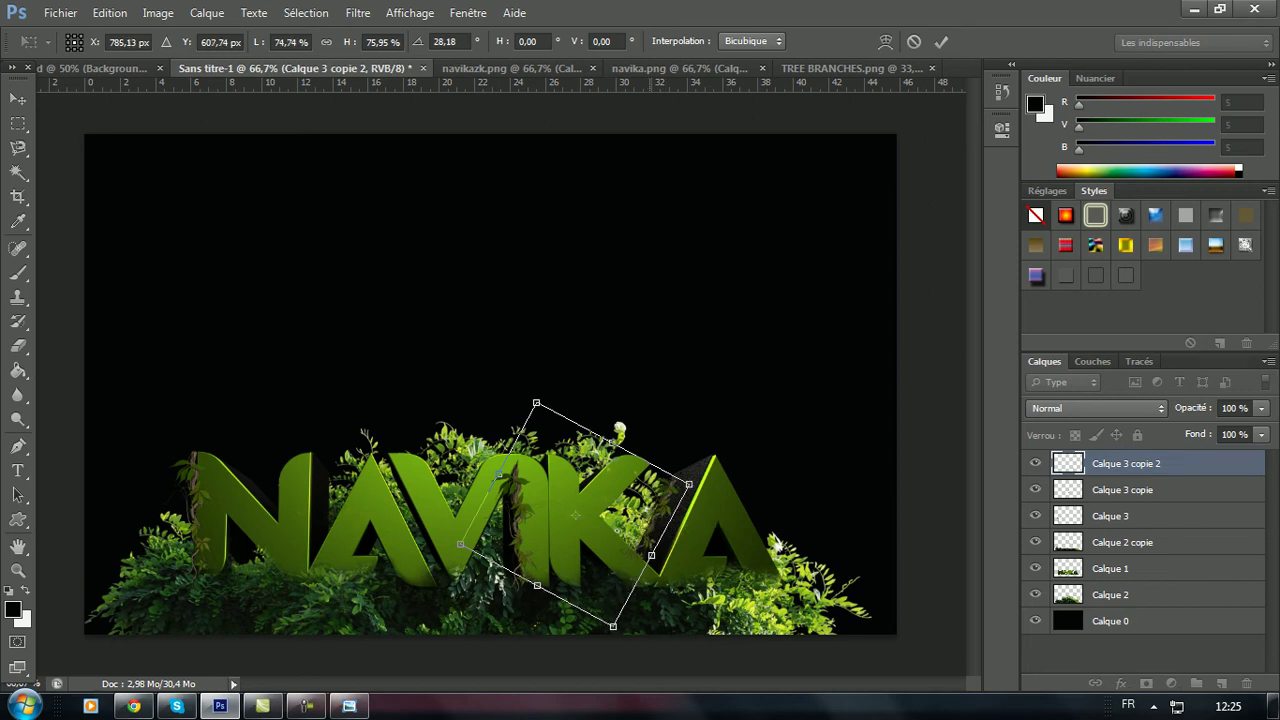
key(v)
key(Return)
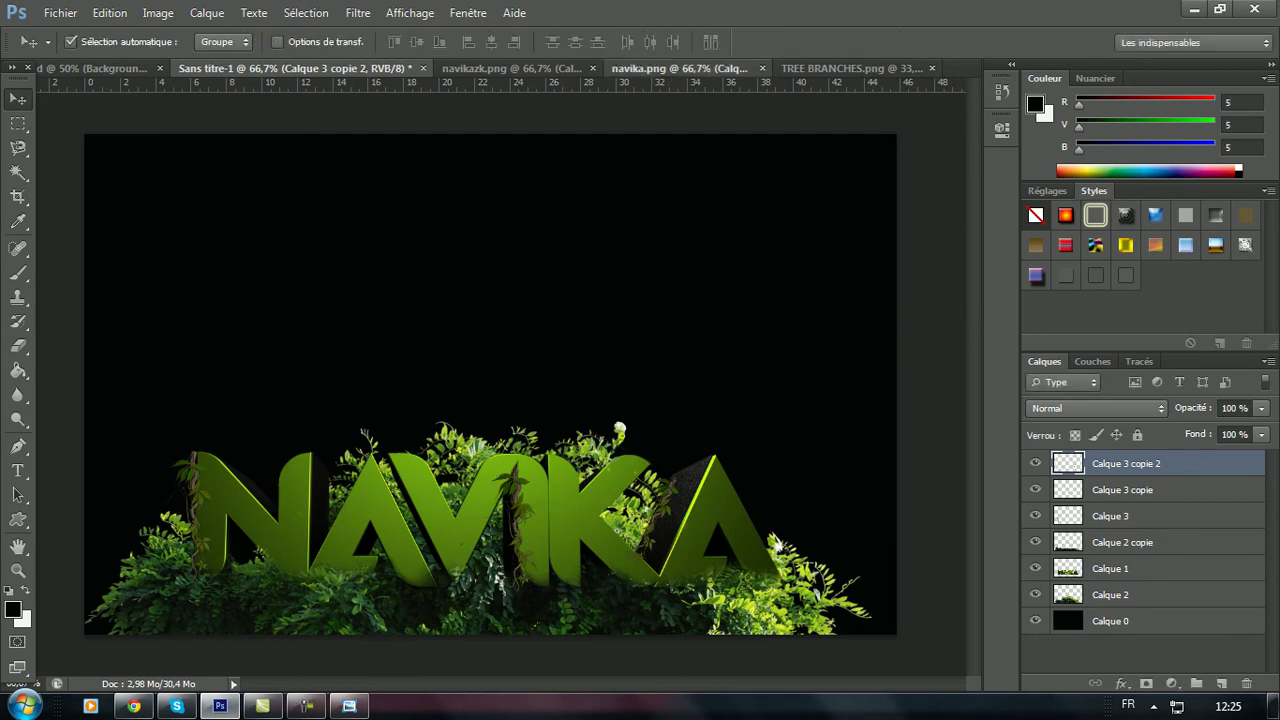
click(680, 68)
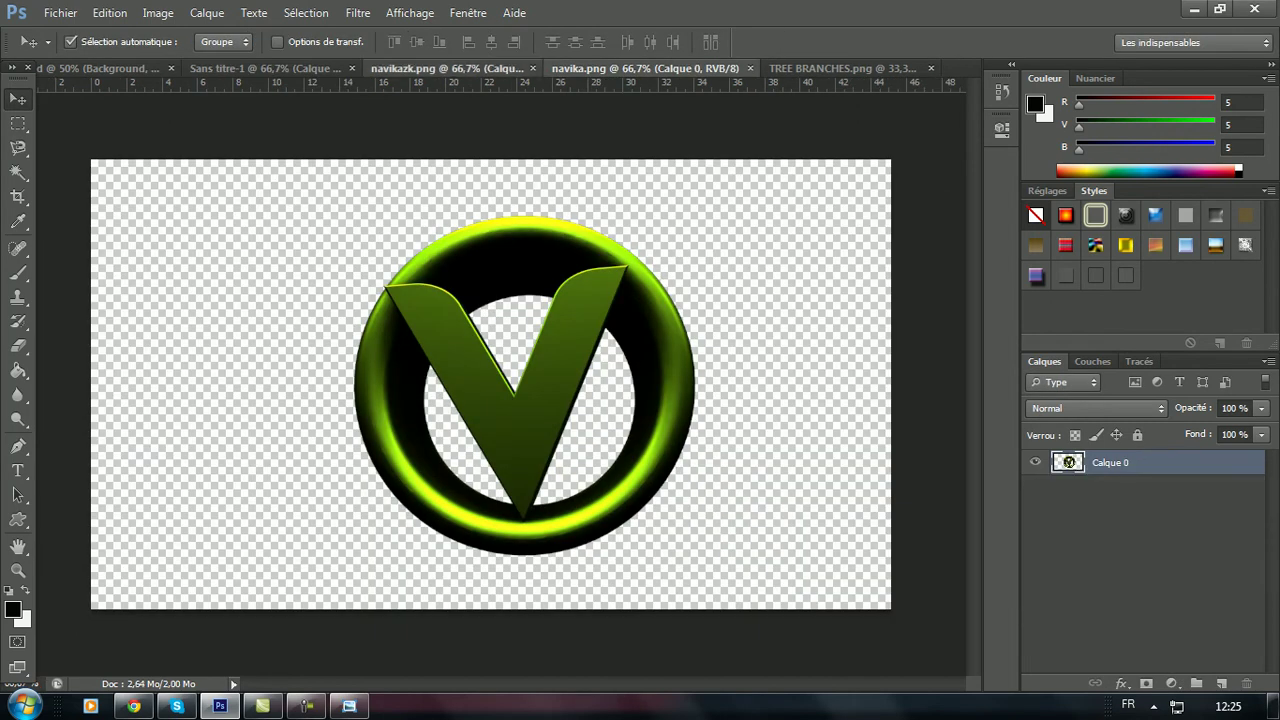
- Drag the navika.png V ring logo into Sans titre-1 as Calque 4 and place it behind the letters
click(410, 68)
click(265, 68)
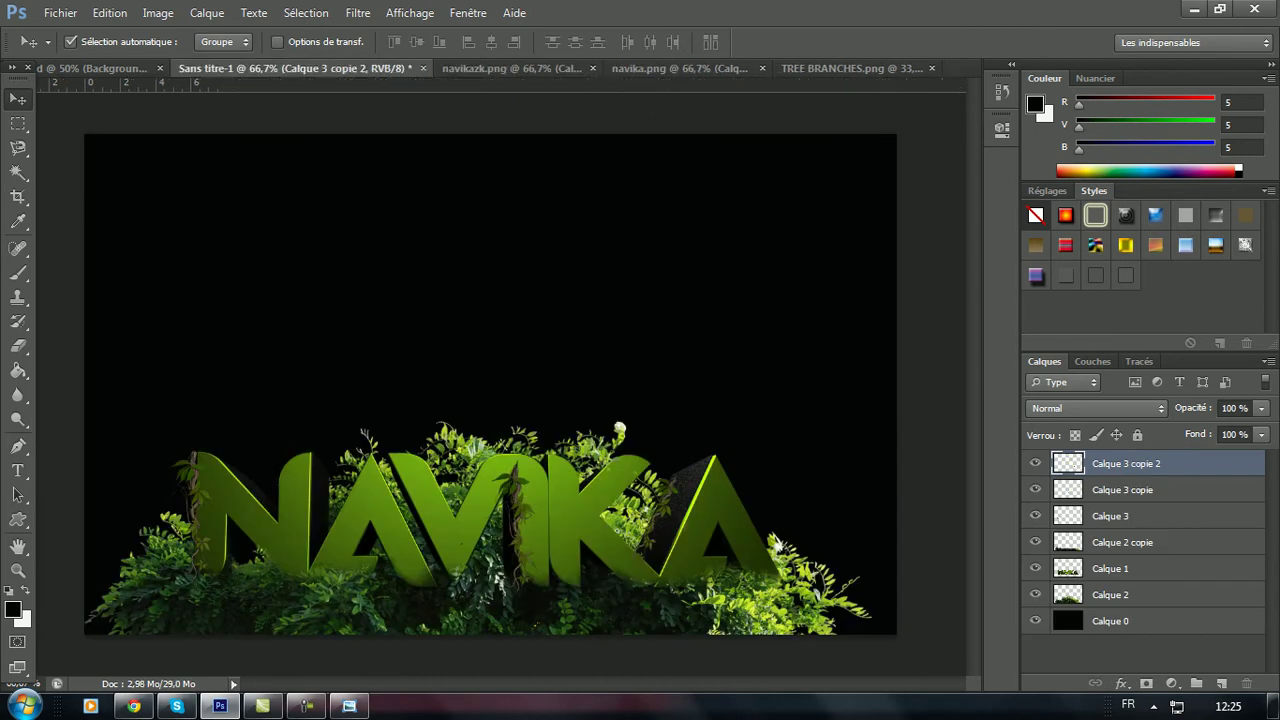
click(500, 68)
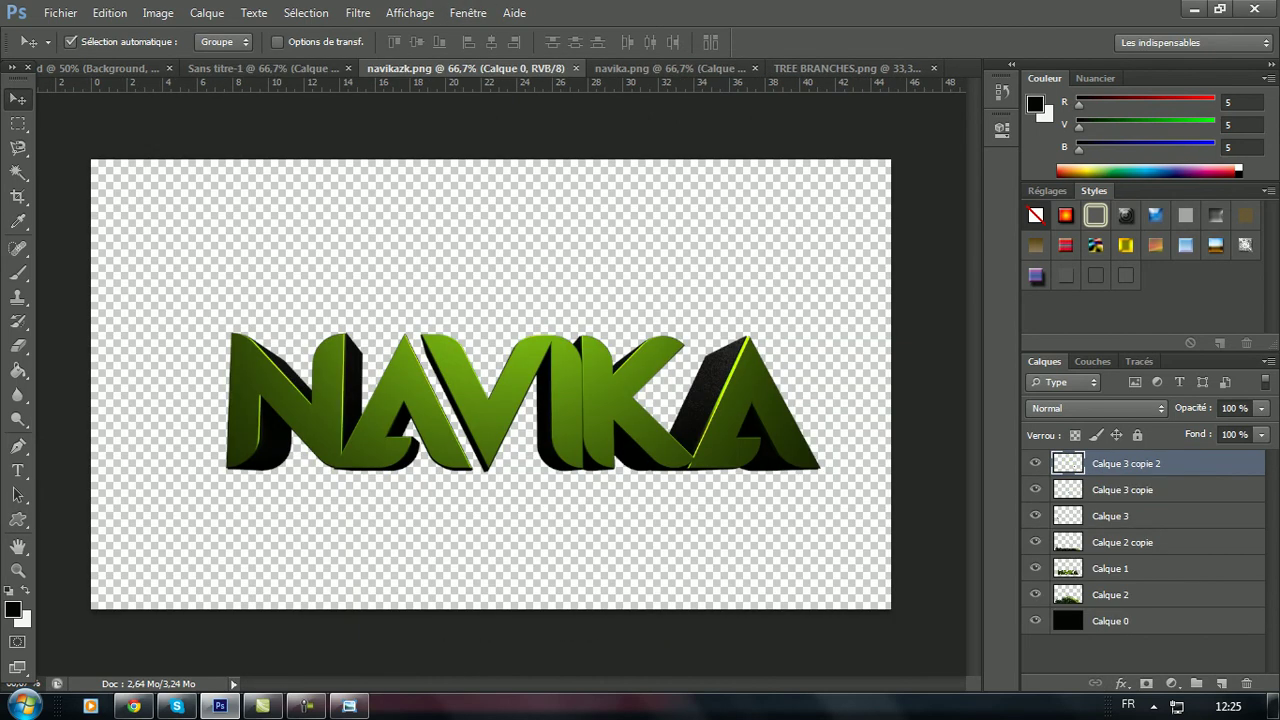
click(640, 68)
mouse_move(515, 375)
mouse_down()
mouse_move(267, 43)
mouse_move(290, 68)
mouse_up()
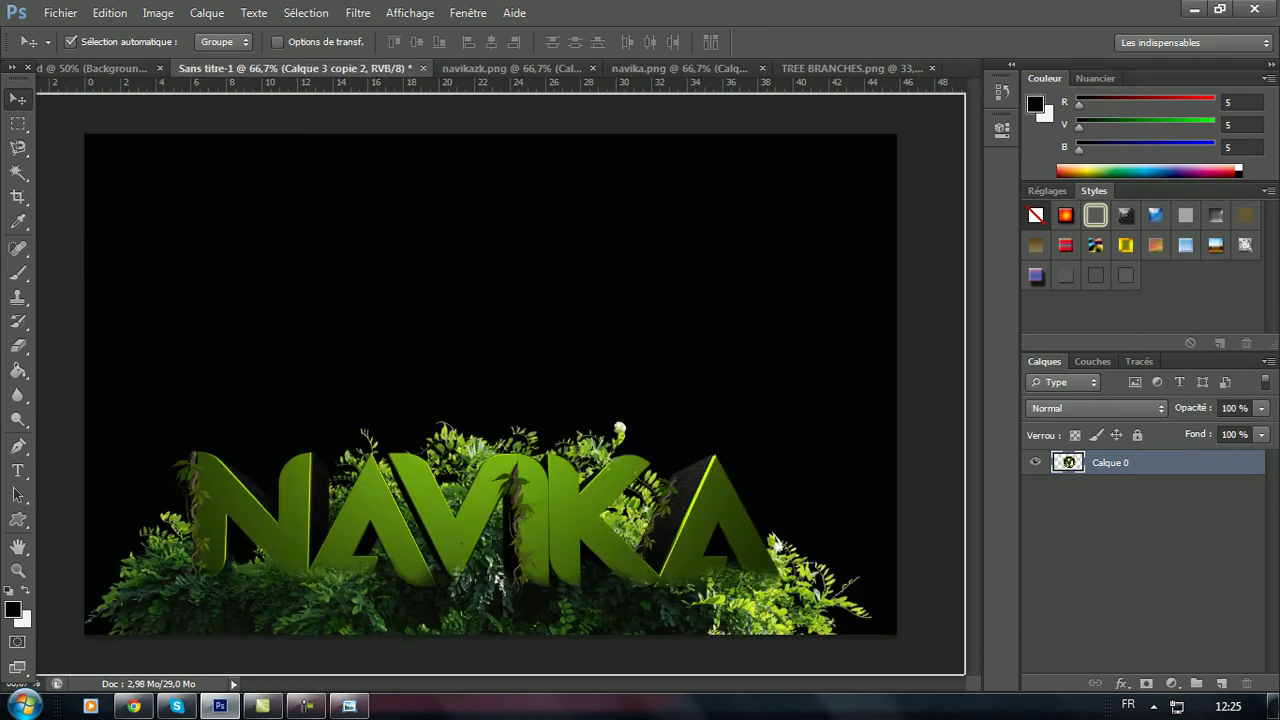
drag(290, 68, 470, 430)
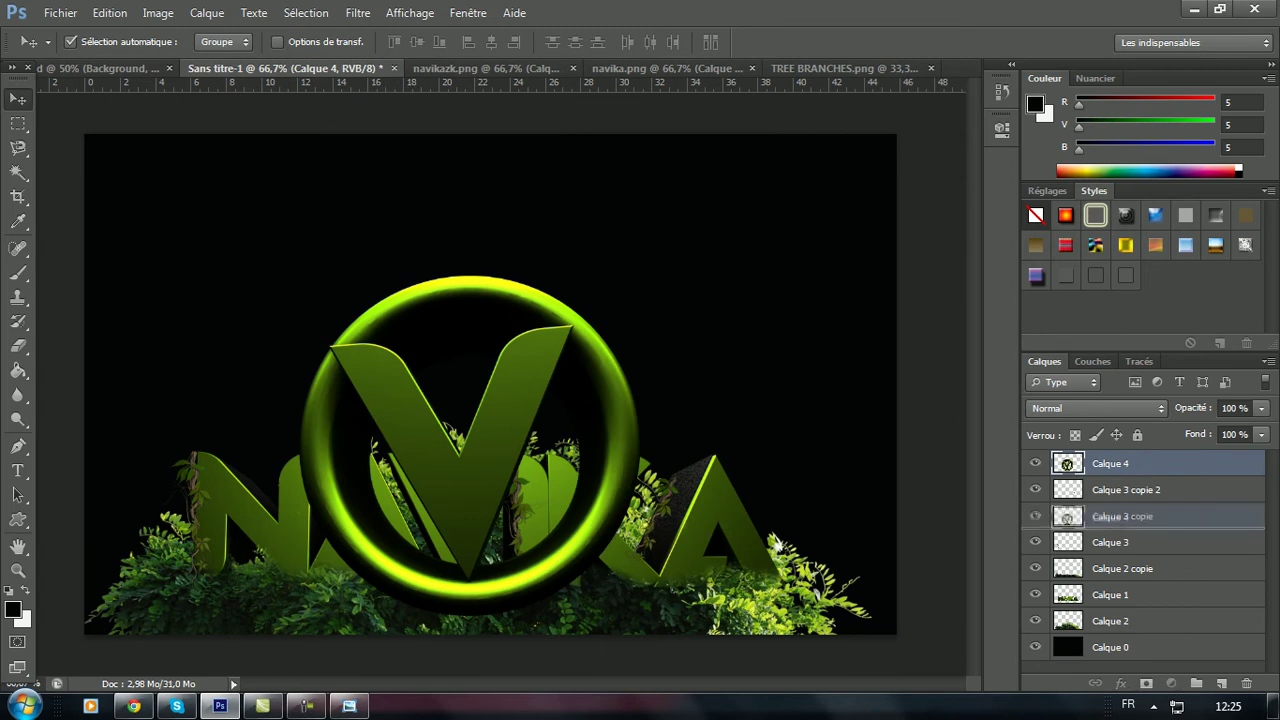
drag(1110, 463, 1110, 608)
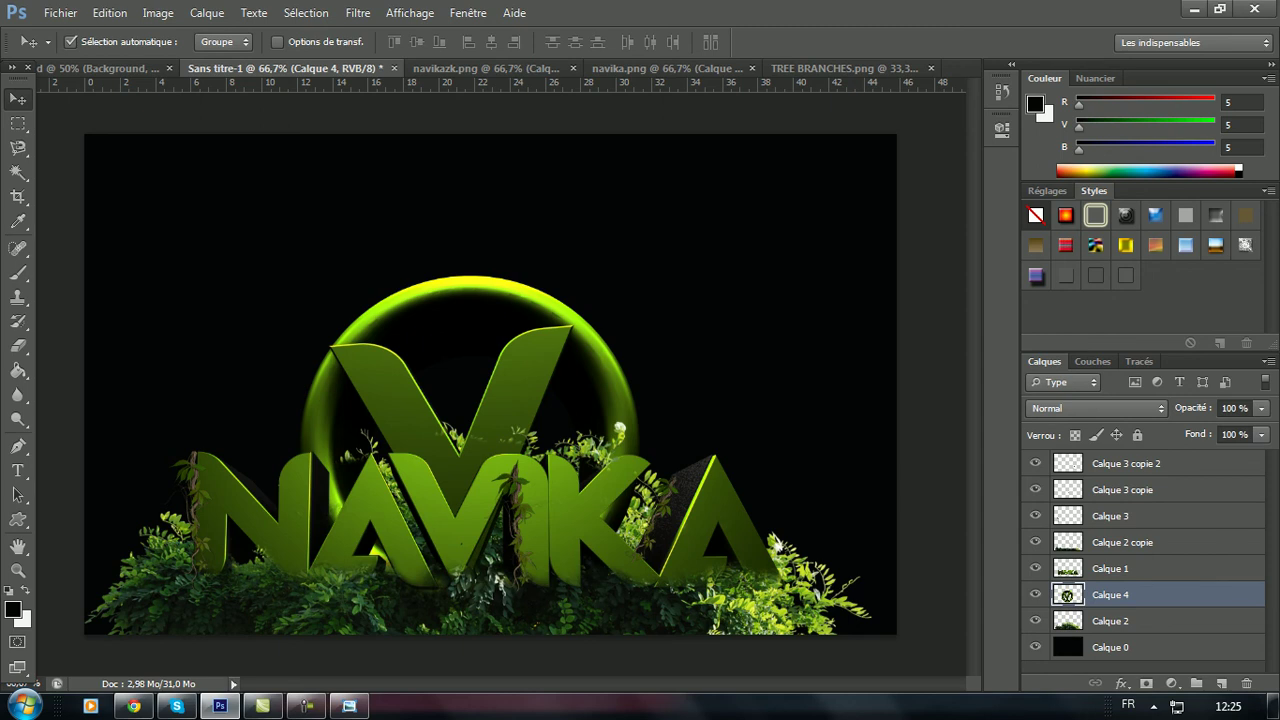
click(1122, 542)
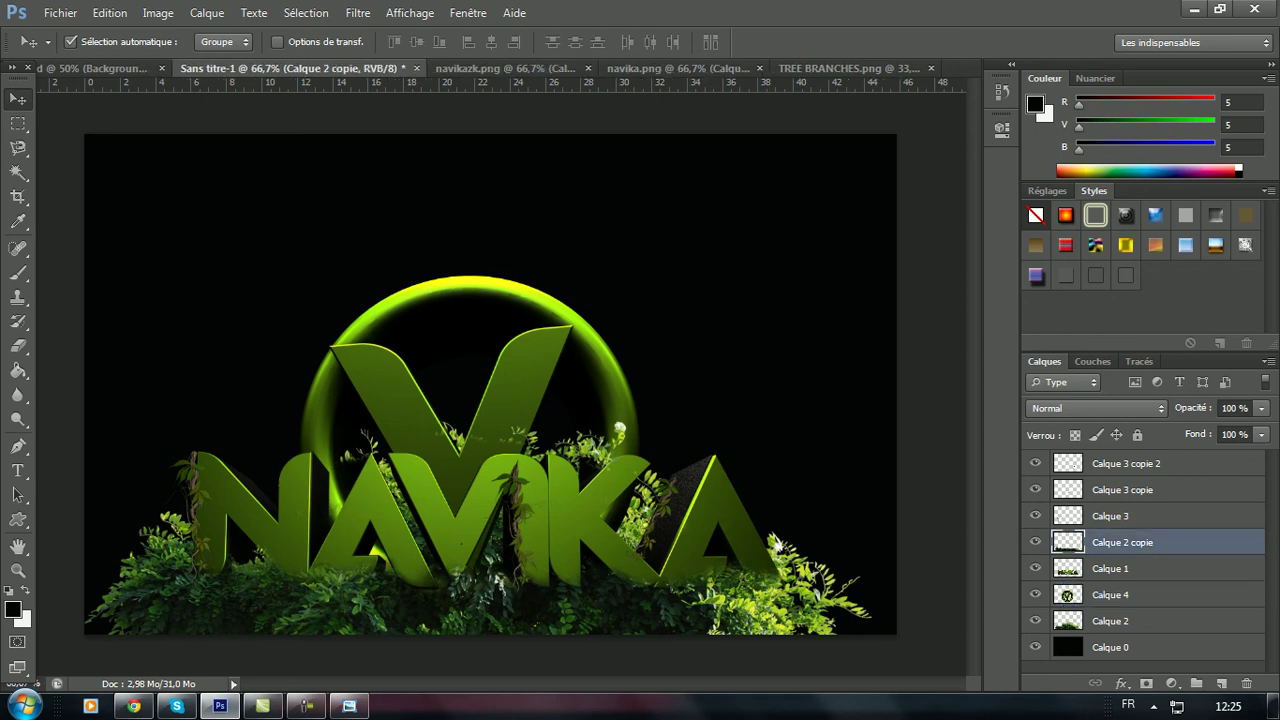
- Apply Teinte/Saturation Luminosité -20 to Calque 2 copie, then select Calque 4
click(158, 12)
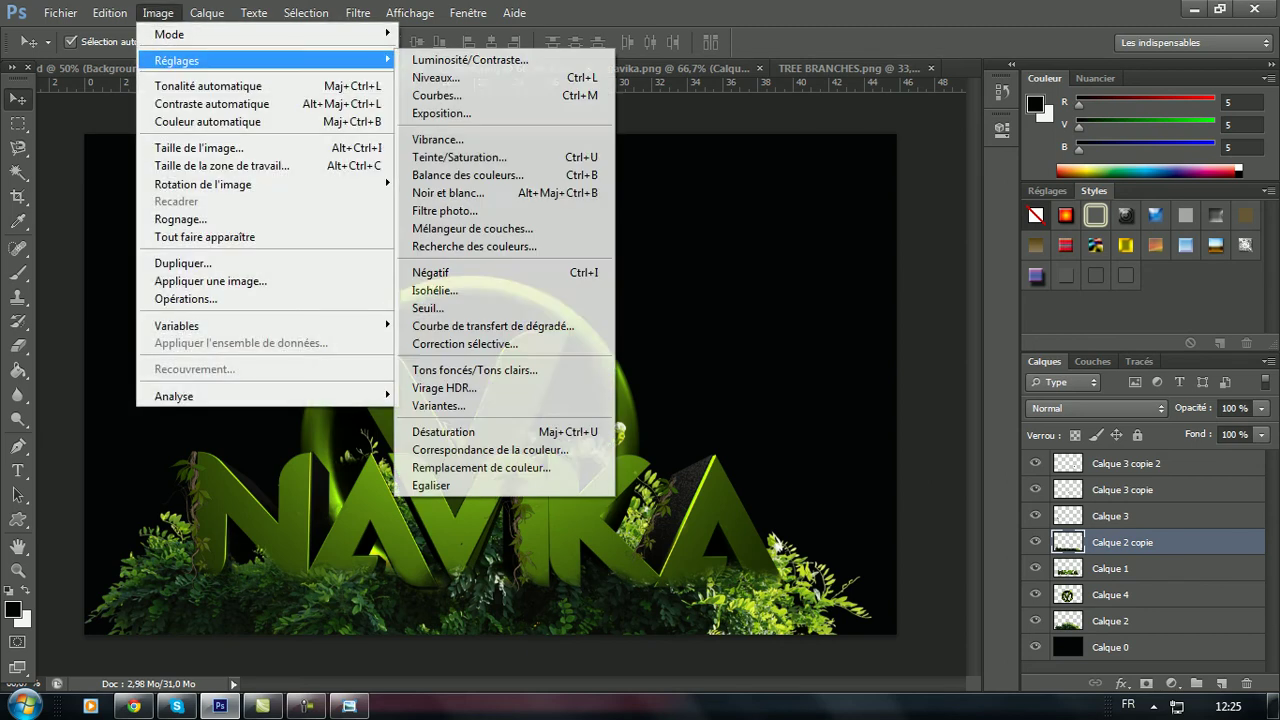
click(459, 157)
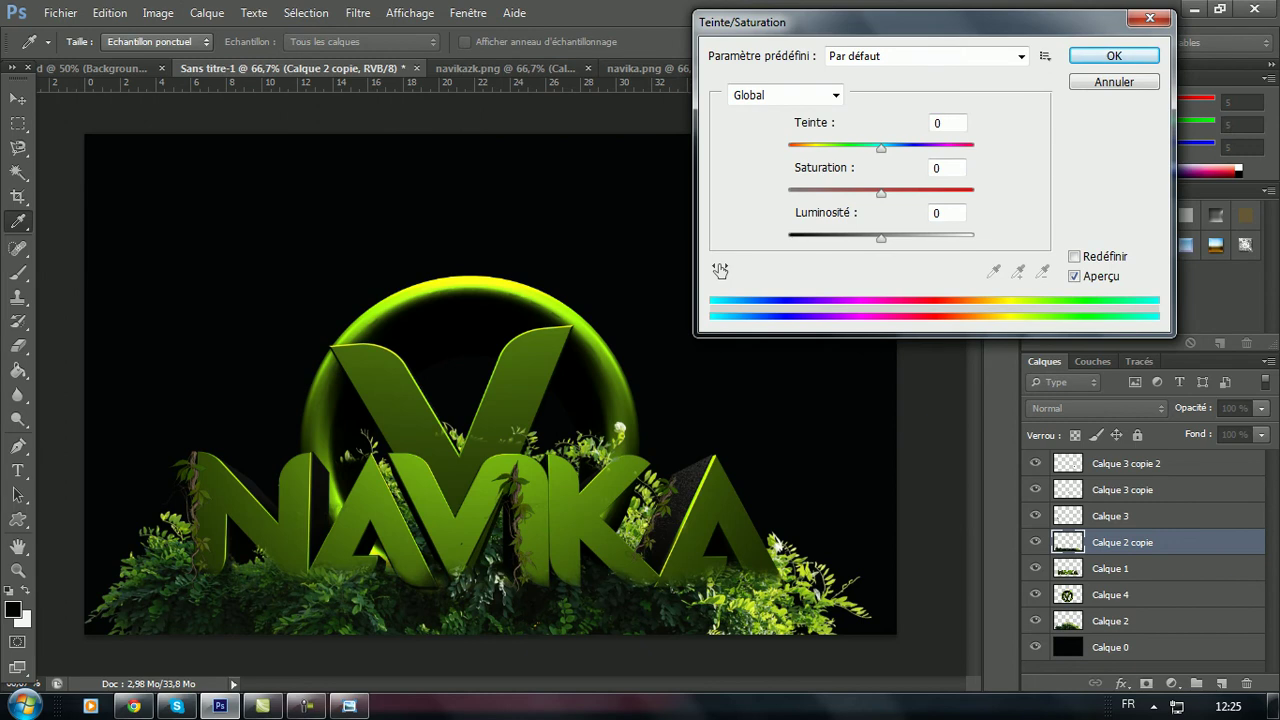
text(-20)
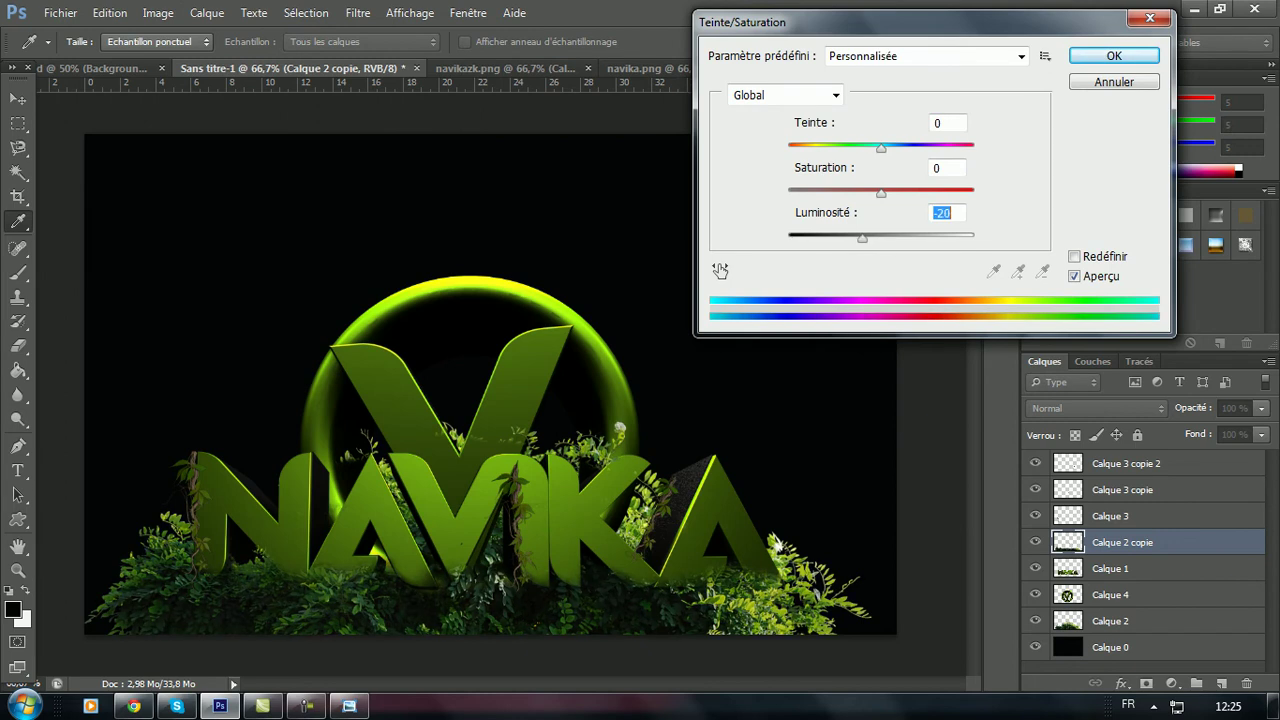
key(Return)
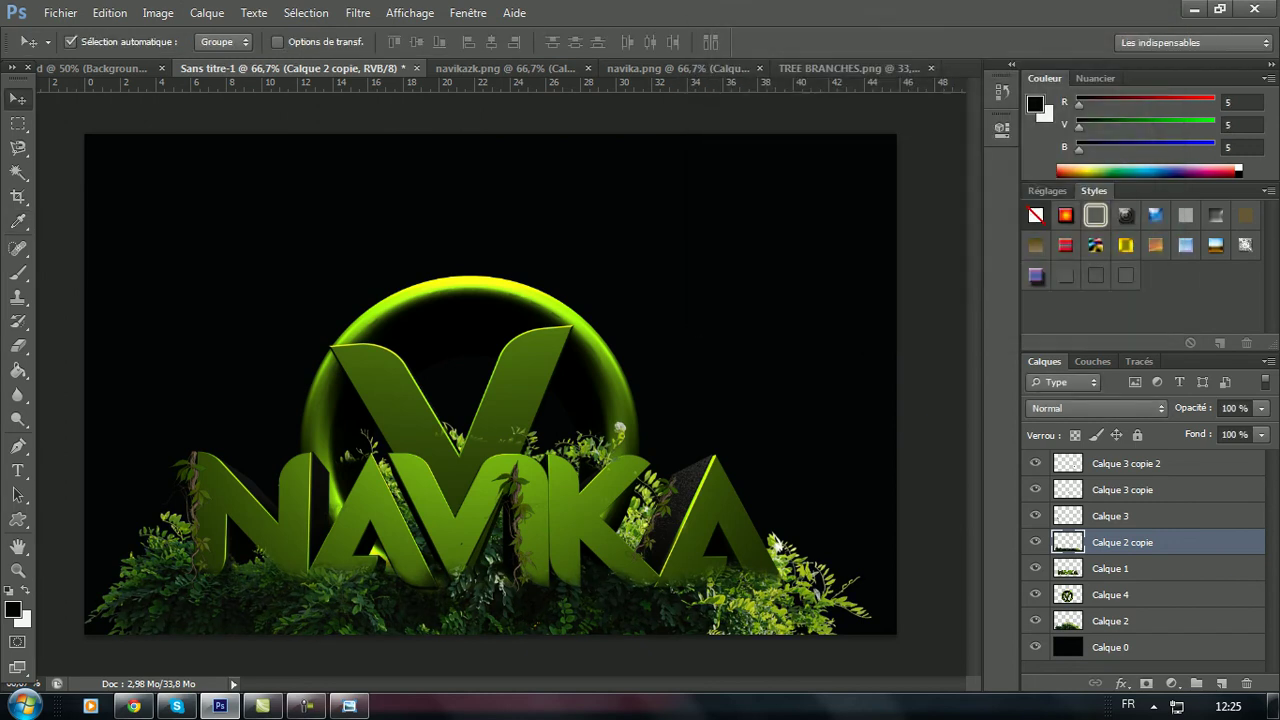
key(alt+bracketleft)
key(alt+bracketleft)
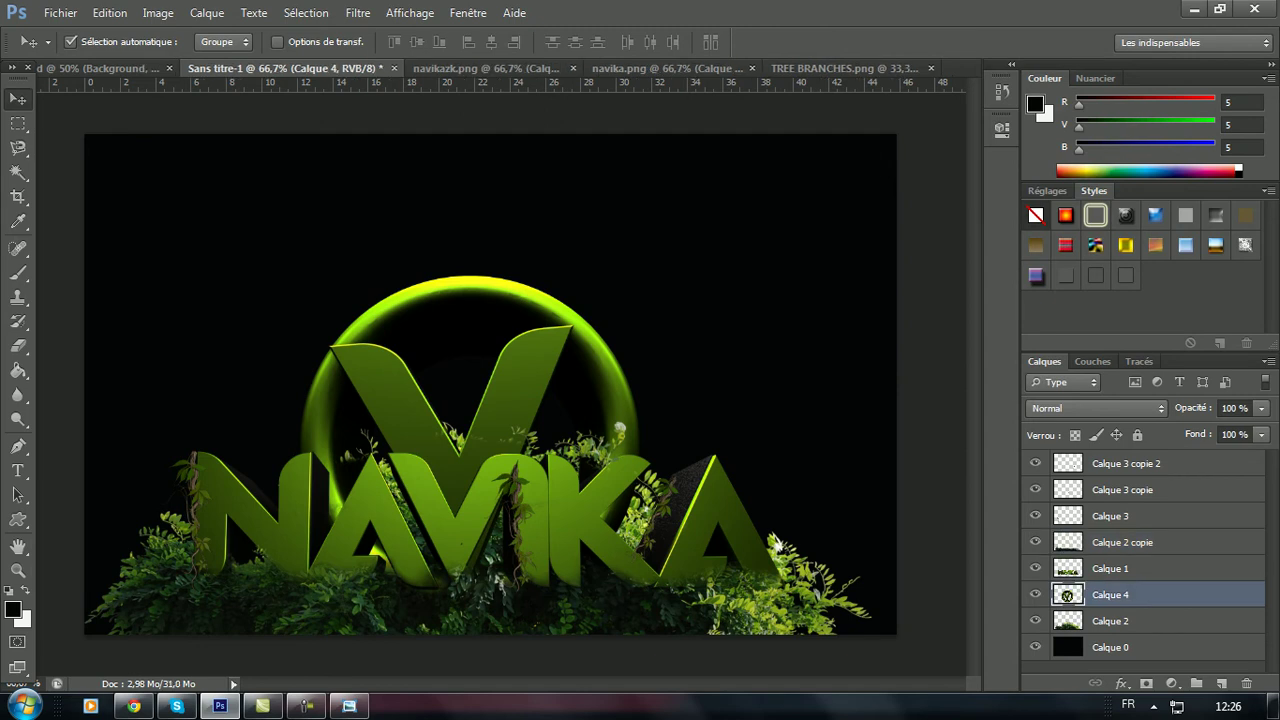
- Move Calque 4 below Calque 2 in the layer stack
mouse_move(1110, 594)
mouse_down()
mouse_move(1110, 530)
mouse_move(1110, 607)
mouse_up()
key(ctrl+t)
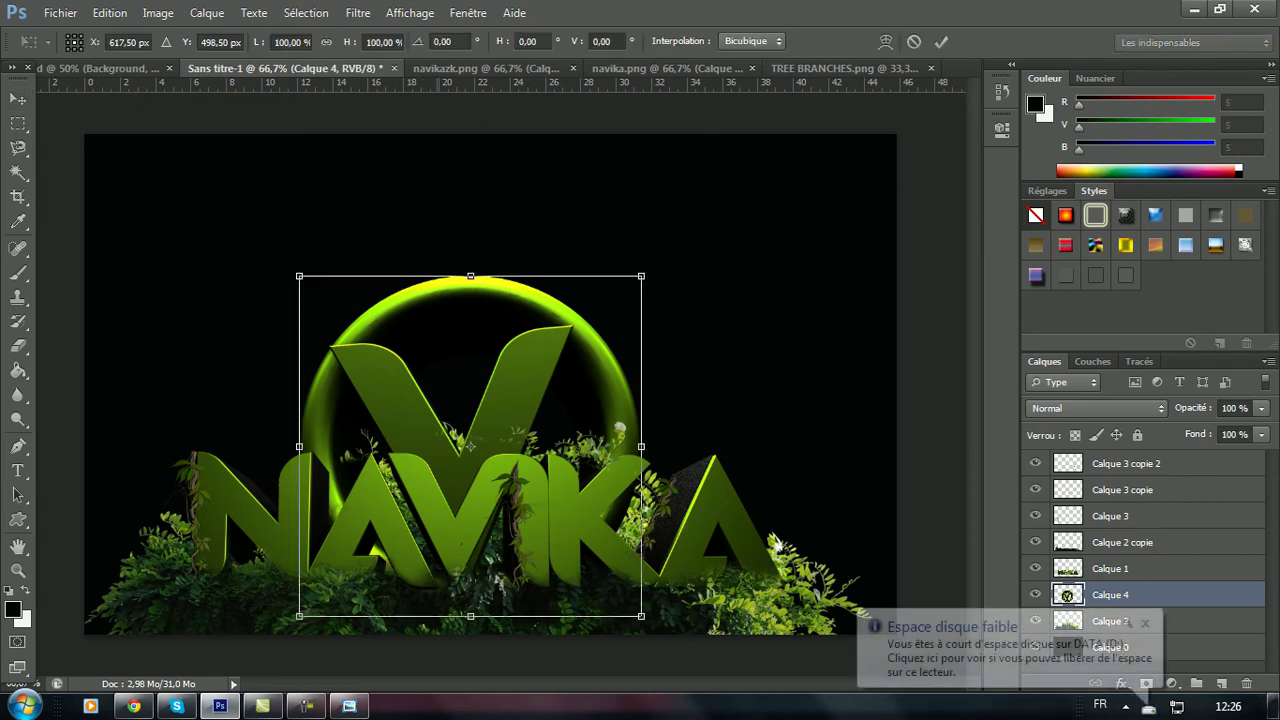
key(Return)
key(ctrl+bracketleft)
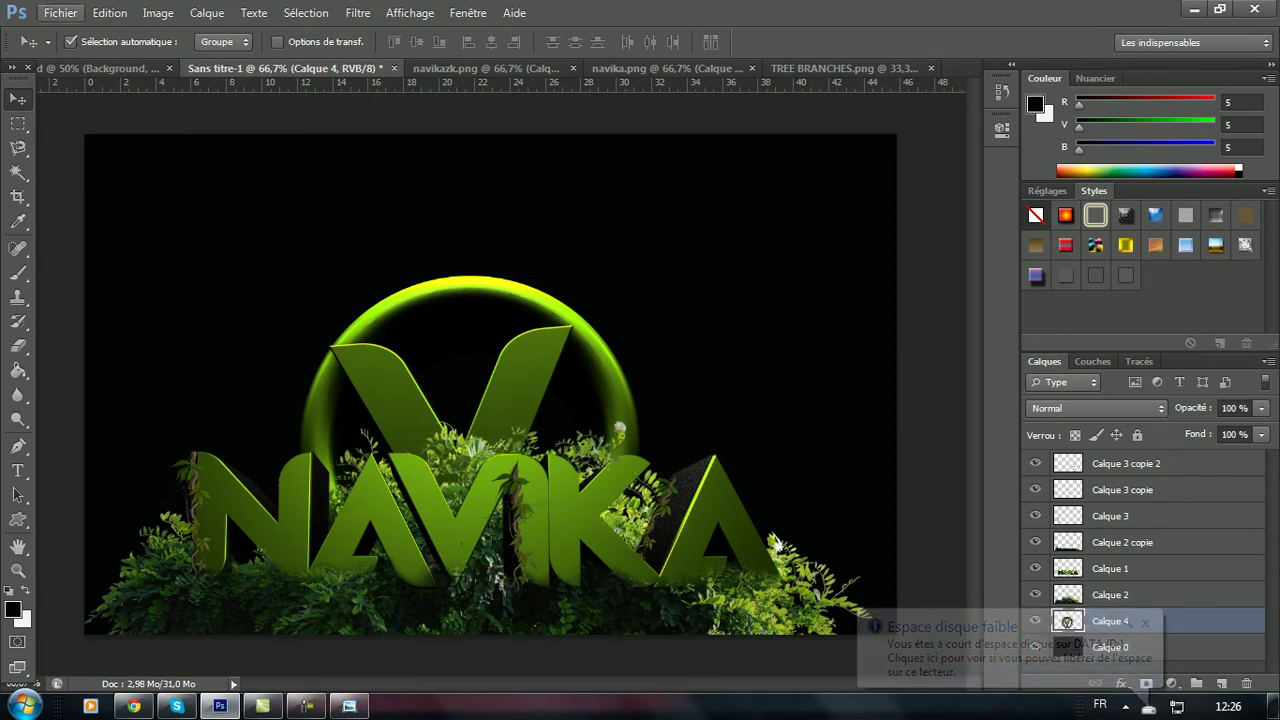
- Open TREE BRANCHES.png from the Plants folder
click(60, 12)
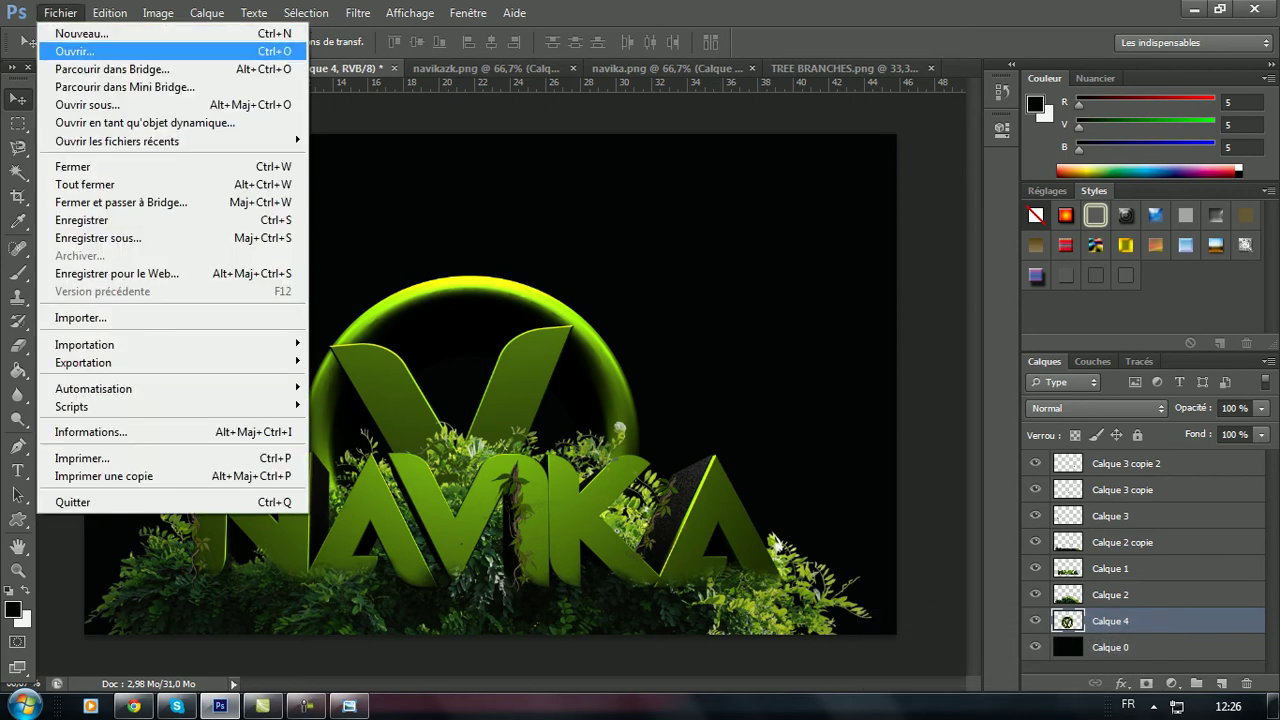
click(75, 51)
click(877, 215)
key(Return)
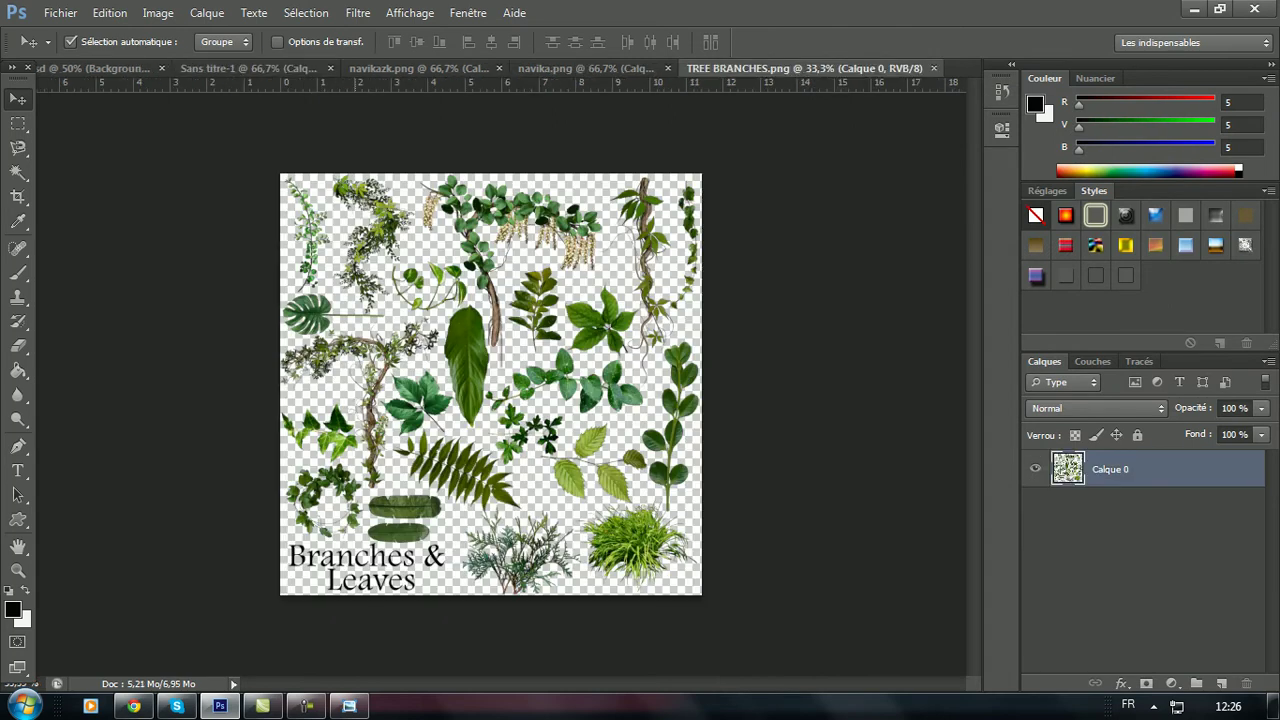
- Set the Eraser to a hard round brush at 100 px
click(18, 346)
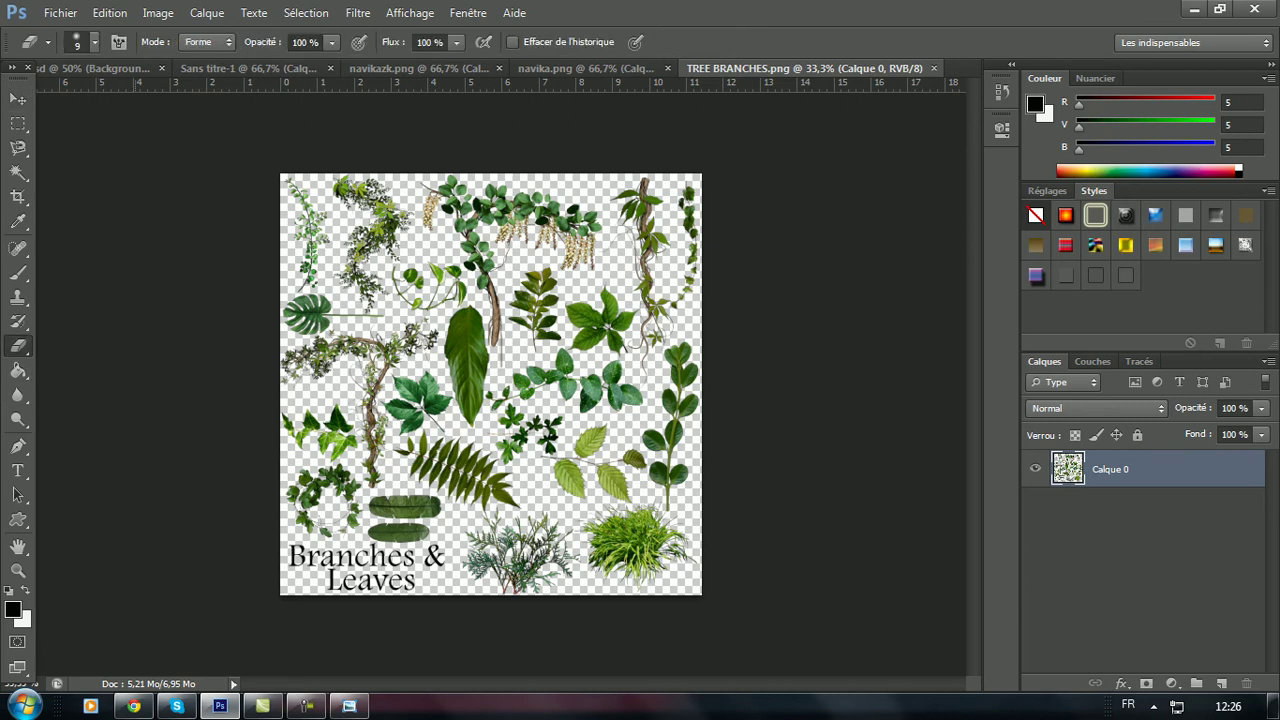
click(94, 42)
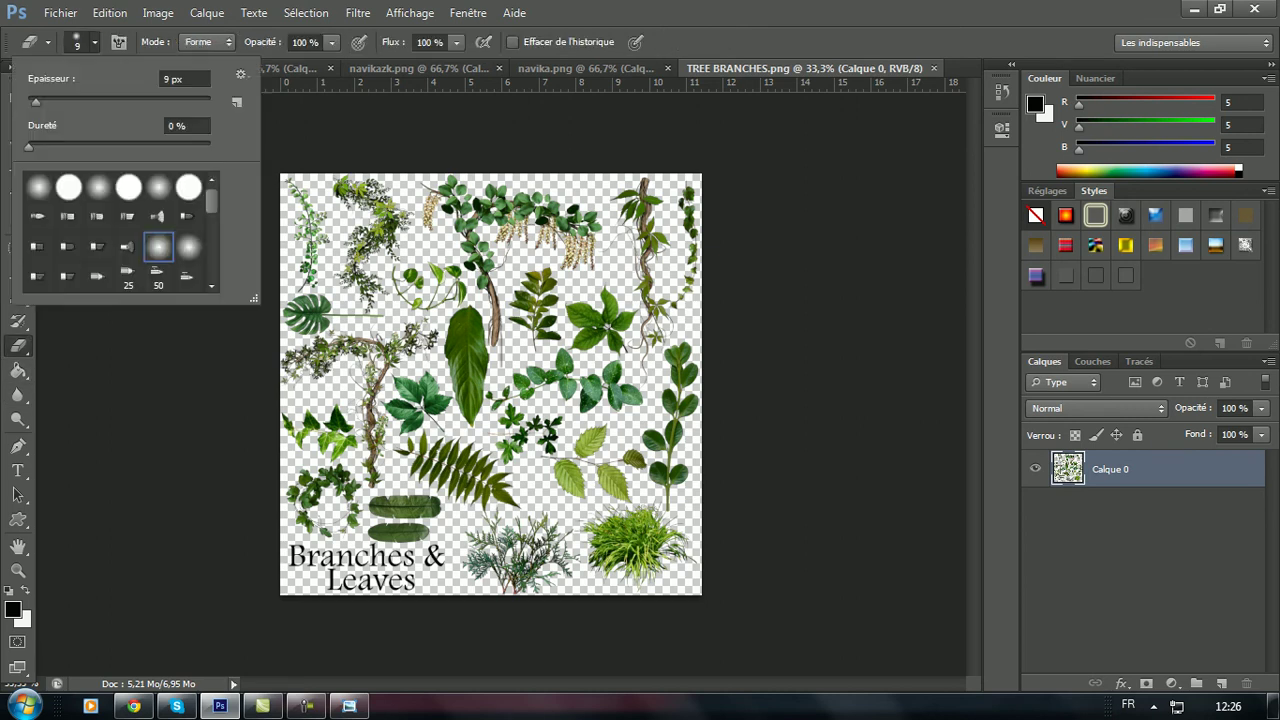
click(128, 187)
drag(35, 101, 92, 101)
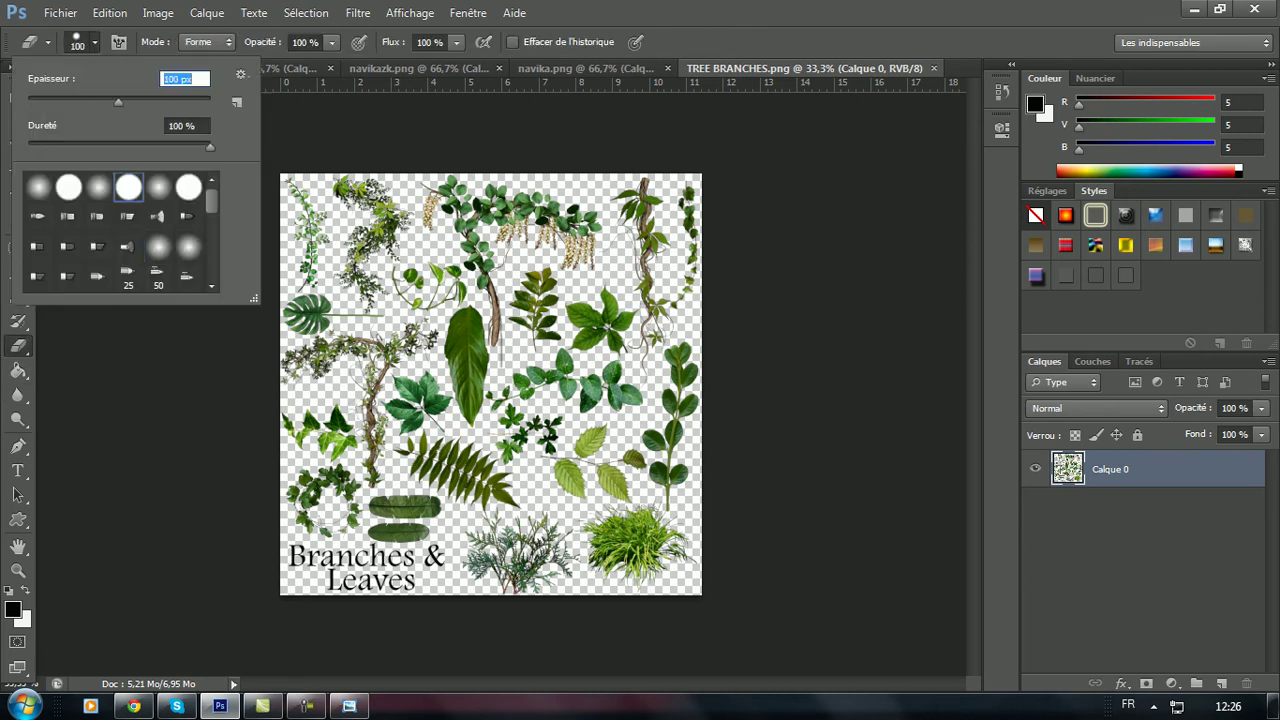
key(Return)
- Erase the right-side vine, right-edge foliage, the caption and the wreath's left part
drag(690, 320, 630, 200)
click(94, 42)
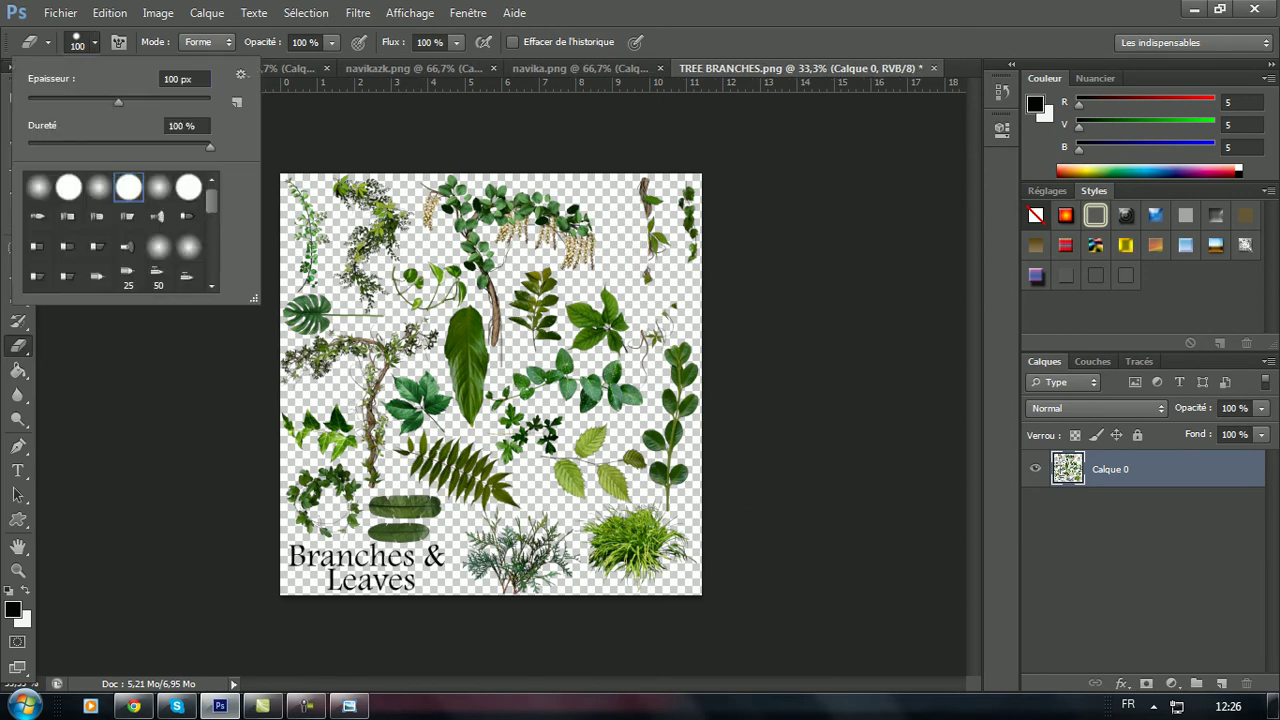
key(Return)
mouse_move(490, 205)
mouse_down()
mouse_move(570, 235)
mouse_move(682, 360)
mouse_move(665, 575)
mouse_move(600, 330)
mouse_move(570, 480)
mouse_move(540, 550)
mouse_move(490, 560)
mouse_up()
mouse_move(420, 582)
mouse_down()
mouse_move(368, 585)
mouse_move(292, 556)
mouse_move(400, 560)
mouse_move(410, 455)
mouse_move(380, 440)
mouse_move(365, 398)
mouse_move(350, 420)
mouse_move(330, 418)
mouse_up()
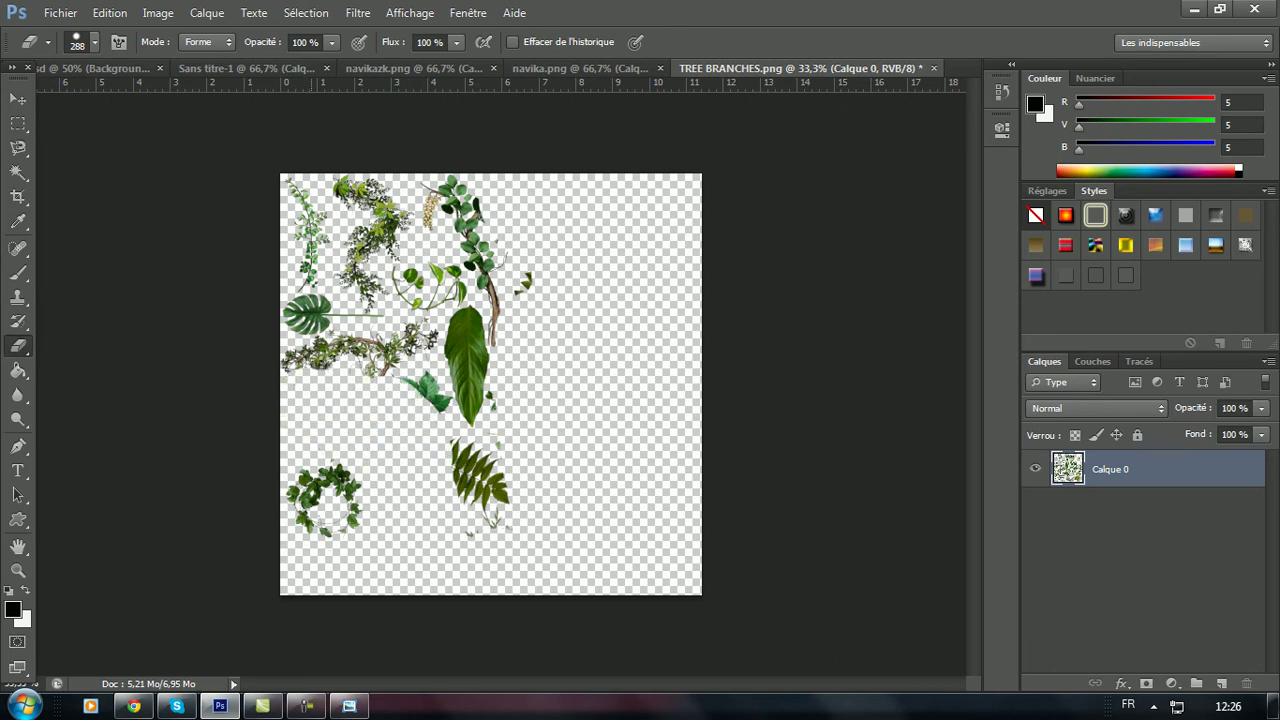
drag(297, 494, 306, 516)
drag(305, 470, 312, 498)
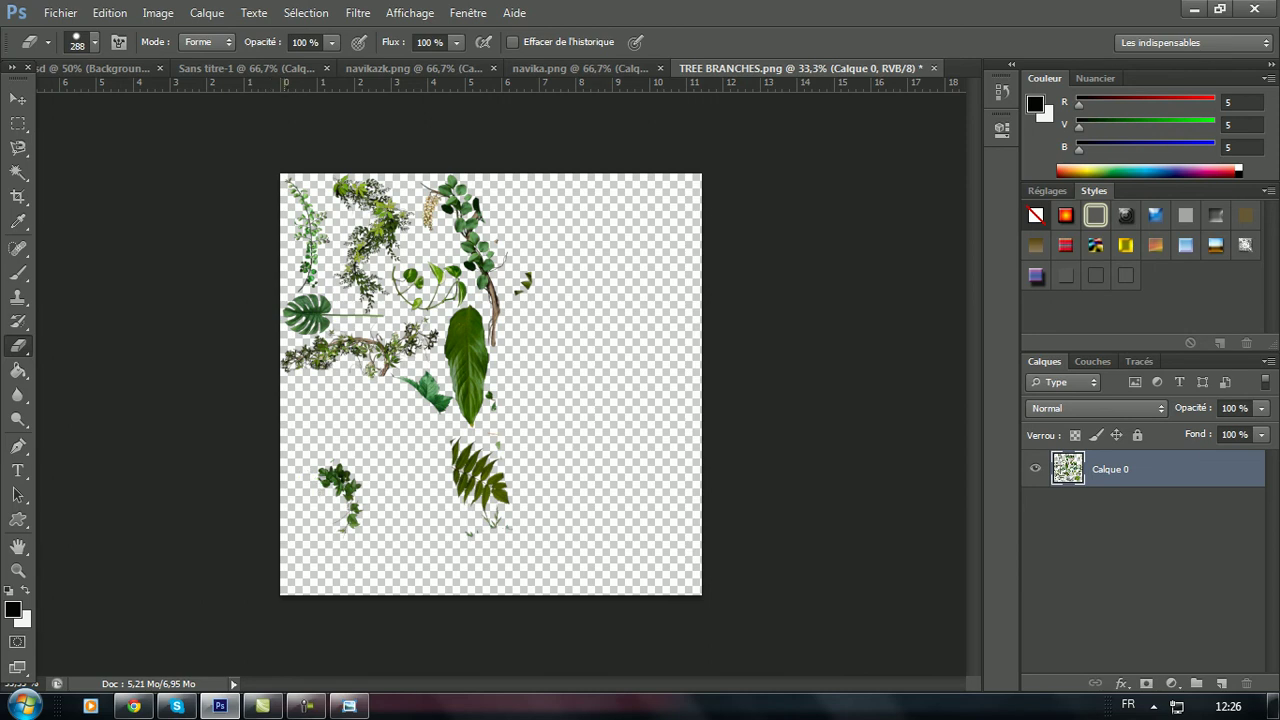
- Erase the monstera, fern, upper branches and left sprig, then drag the leaf cluster off the canvas
mouse_move(300, 315)
mouse_down()
mouse_move(405, 385)
mouse_move(480, 470)
mouse_move(490, 520)
mouse_up()
drag(480, 230, 460, 360)
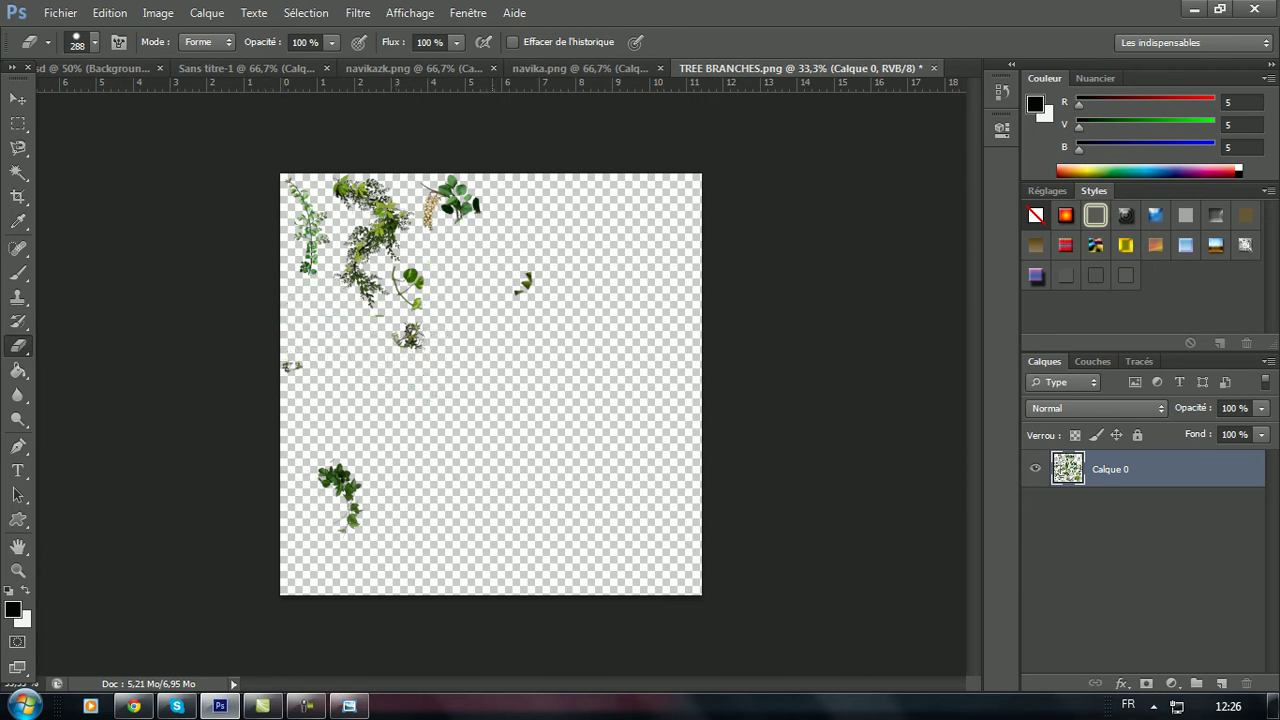
mouse_move(478, 182)
mouse_down()
mouse_move(428, 228)
mouse_move(408, 338)
mouse_up()
drag(360, 282, 310, 236)
drag(298, 190, 293, 368)
key(v)
drag(340, 490, 295, 110)
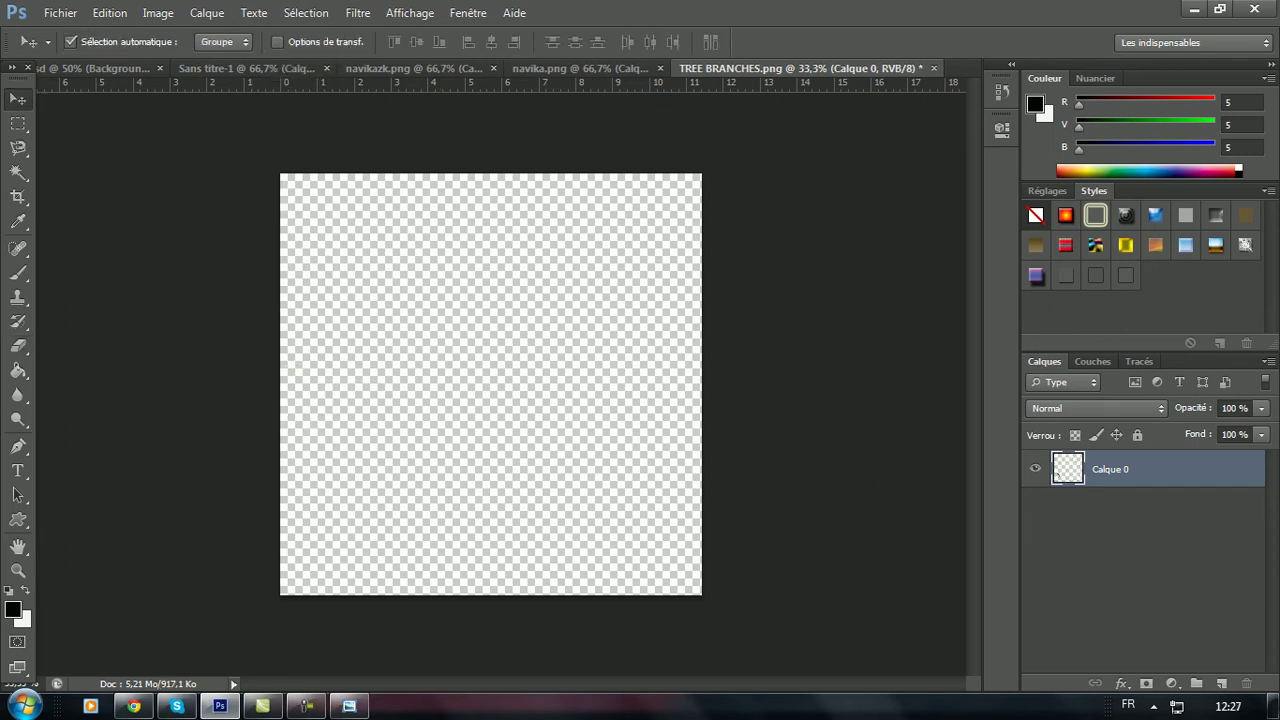
- Place the leaf cluster as Calque 5 at about 72% on the ring's right side, below Calque 4
drag(250, 68, 775, 543)
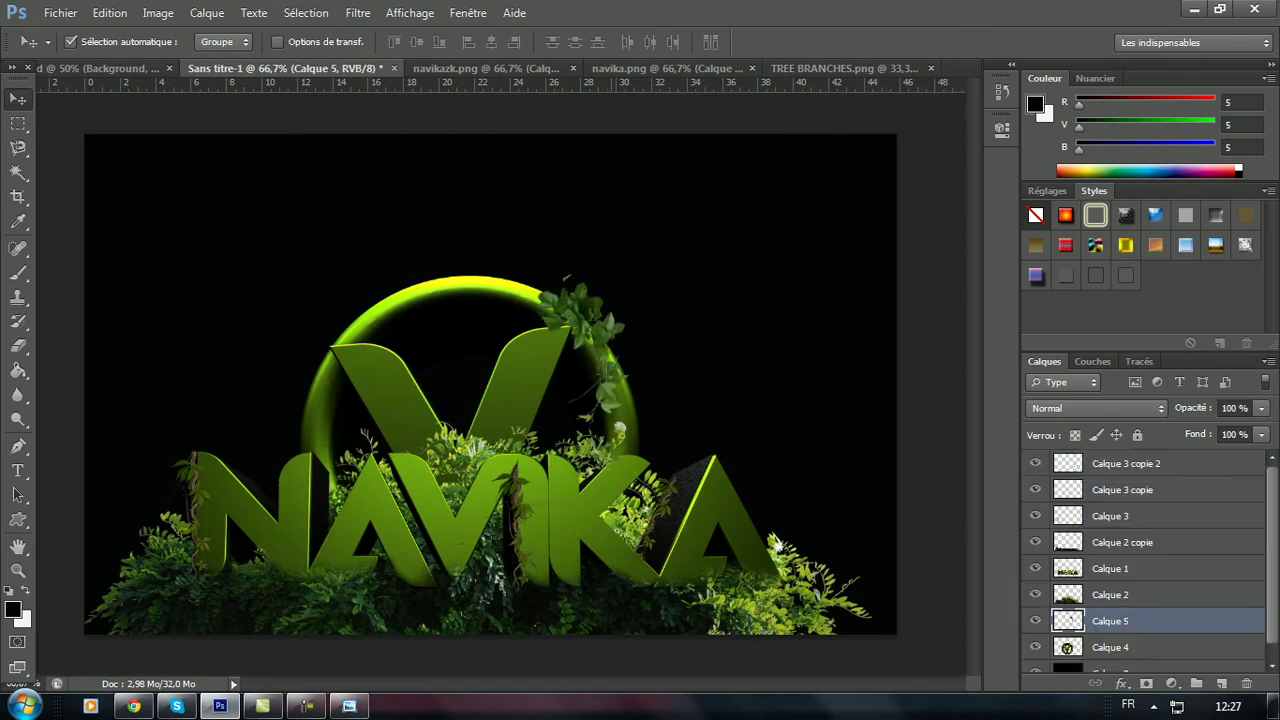
key(ctrl+t)
drag(636, 273, 608, 318)
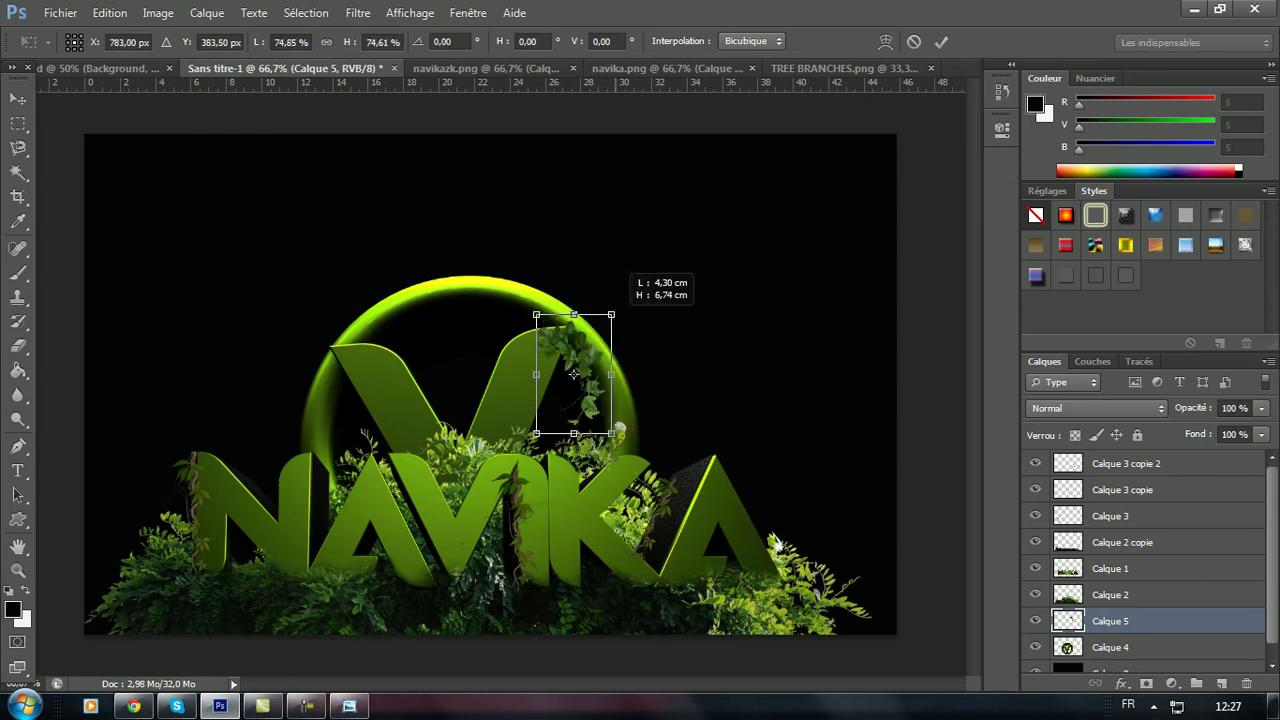
mouse_move(572, 376)
mouse_down()
mouse_move(626, 405)
mouse_move(626, 418)
mouse_up()
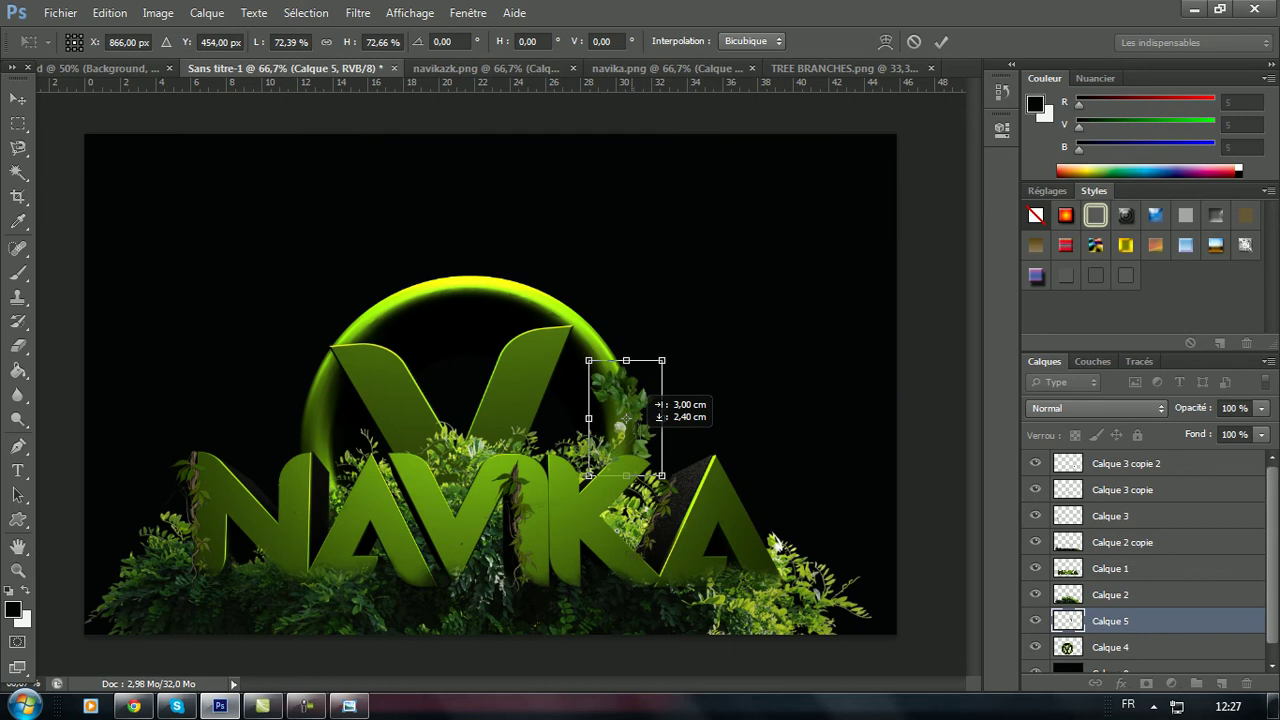
key(v)
key(Return)
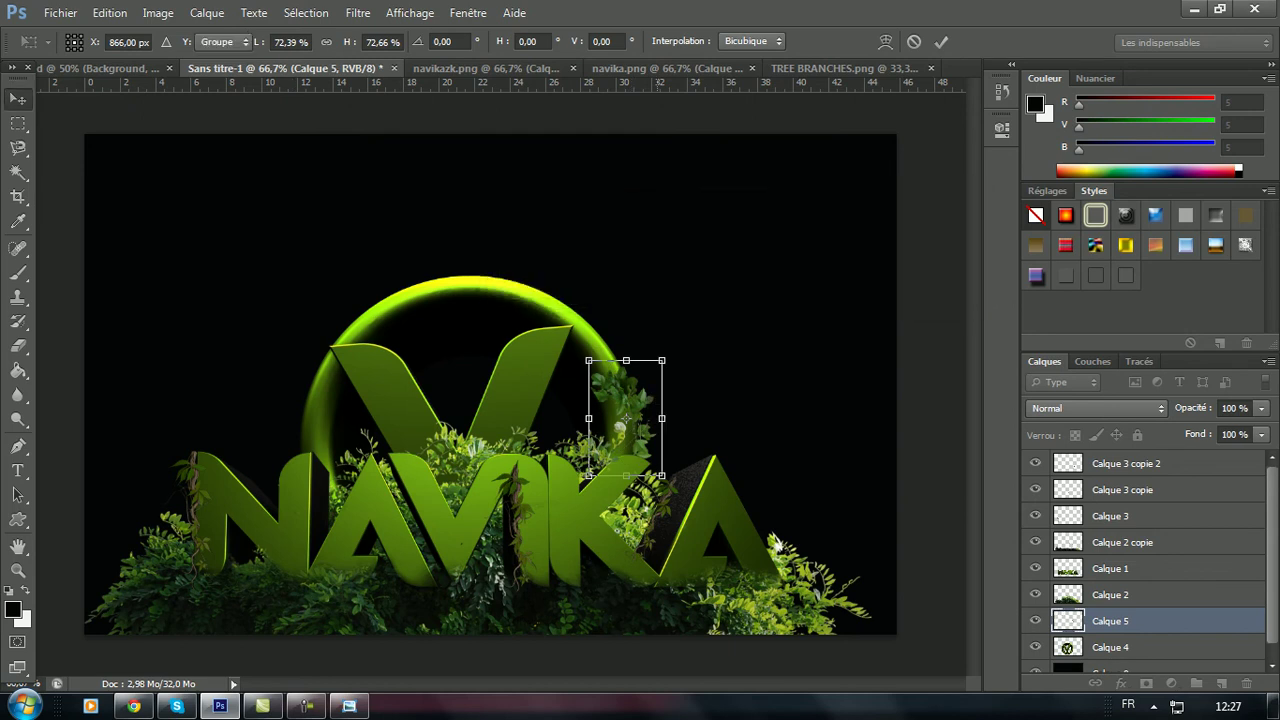
drag(1068, 621, 1068, 652)
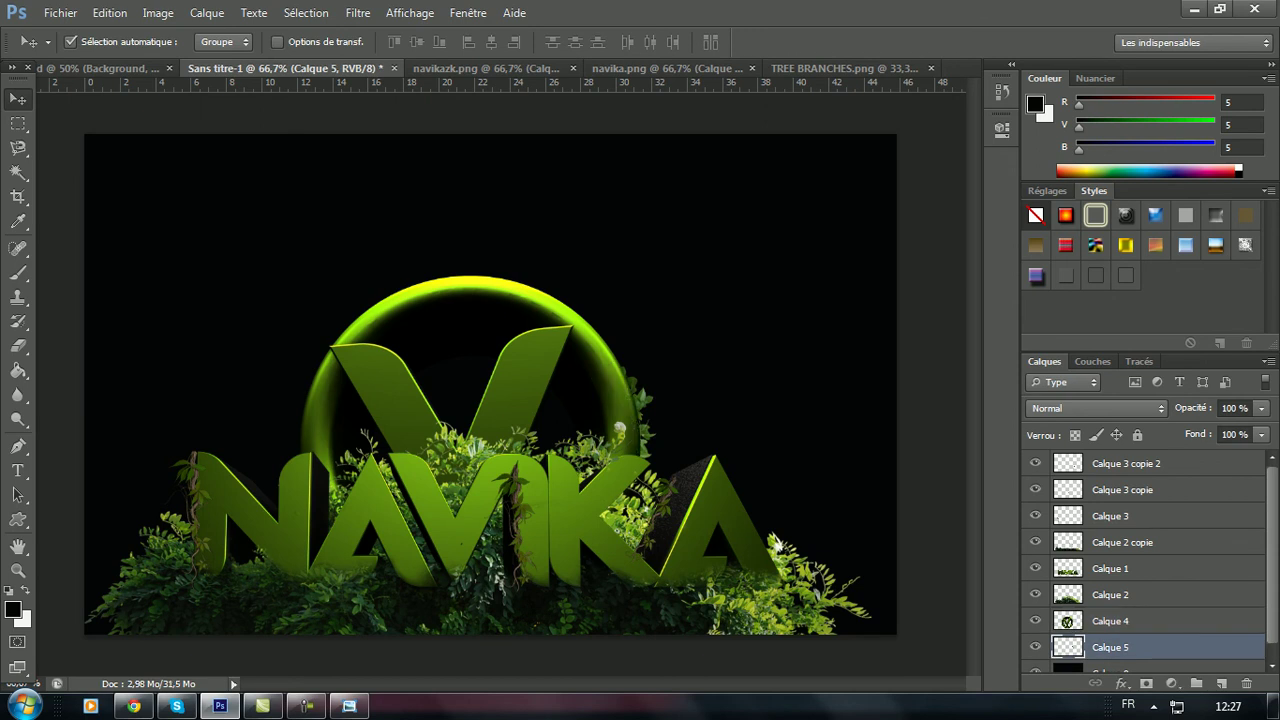
- Duplicate Calque 5, moving the copy up the ring and rotating it about -10.67°
right_click(1110, 647)
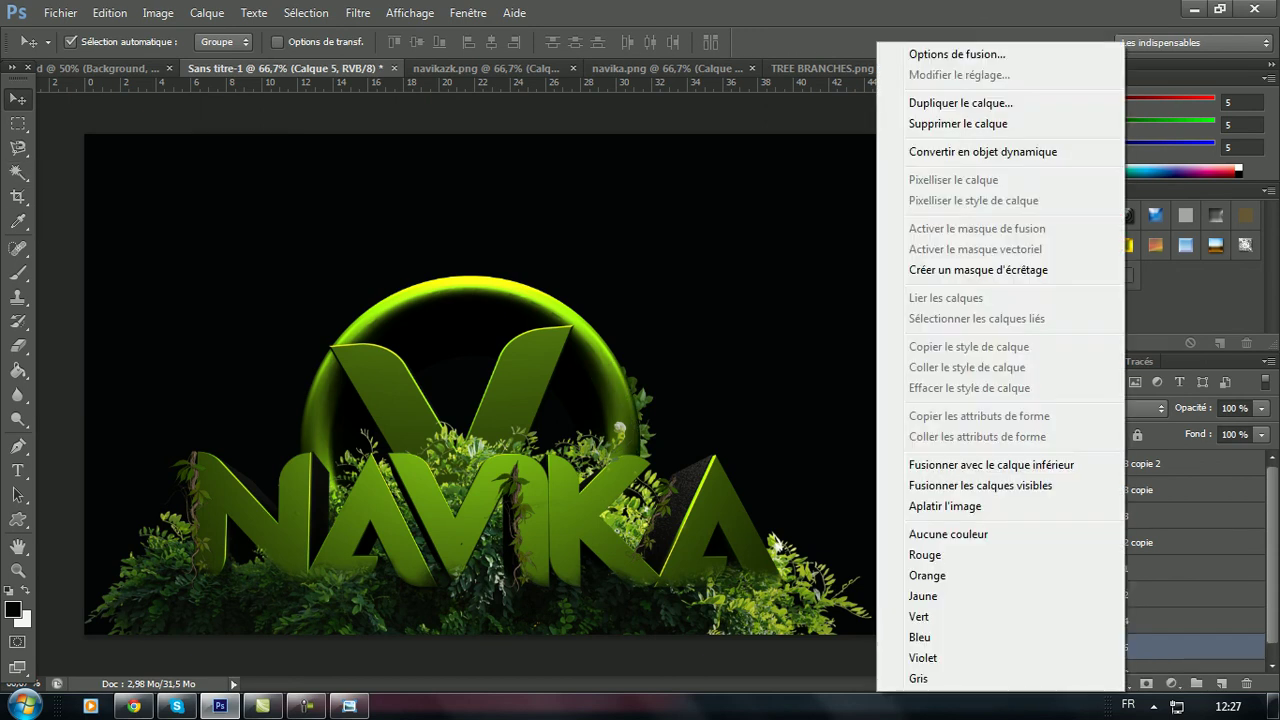
click(960, 103)
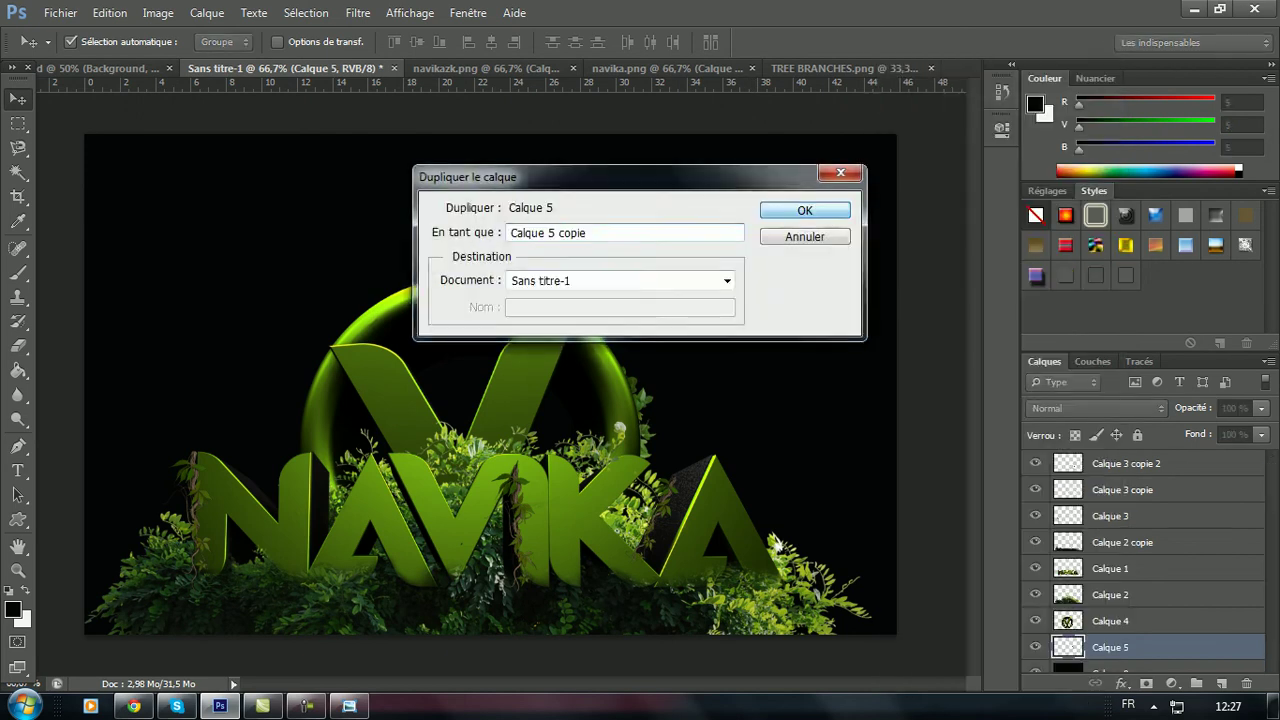
click(803, 231)
key(ctrl+t)
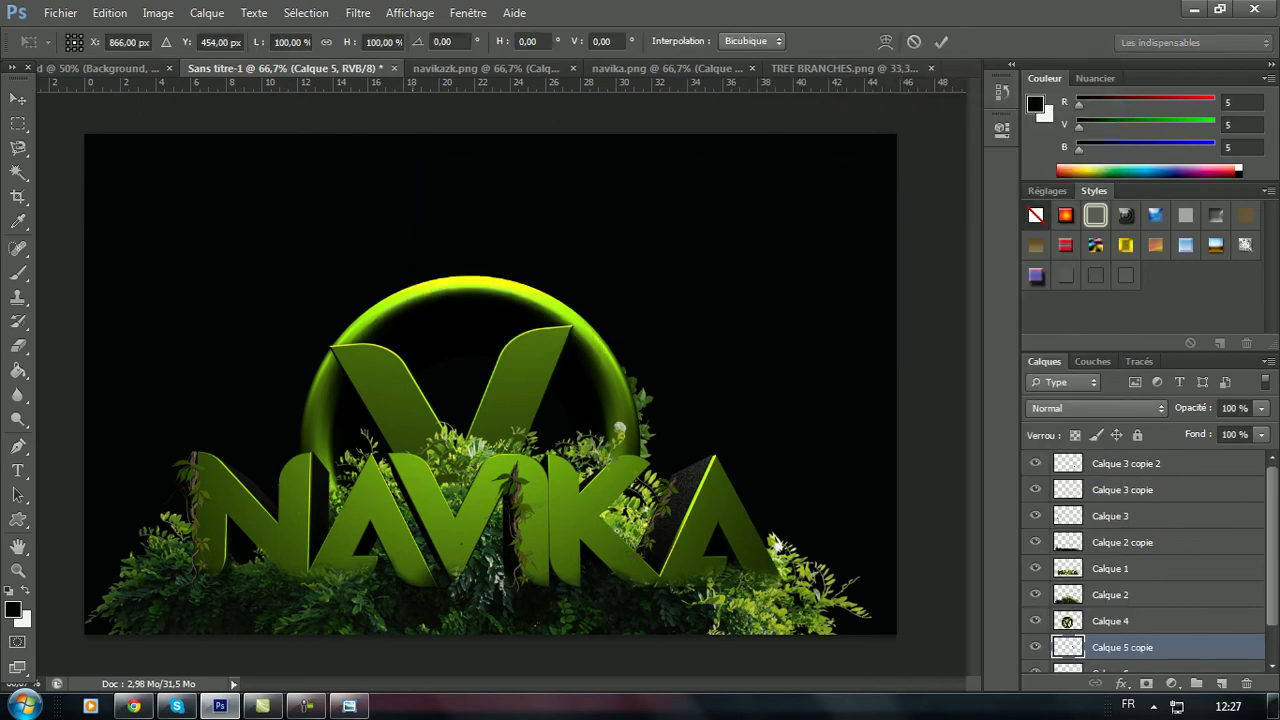
drag(626, 419, 596, 360)
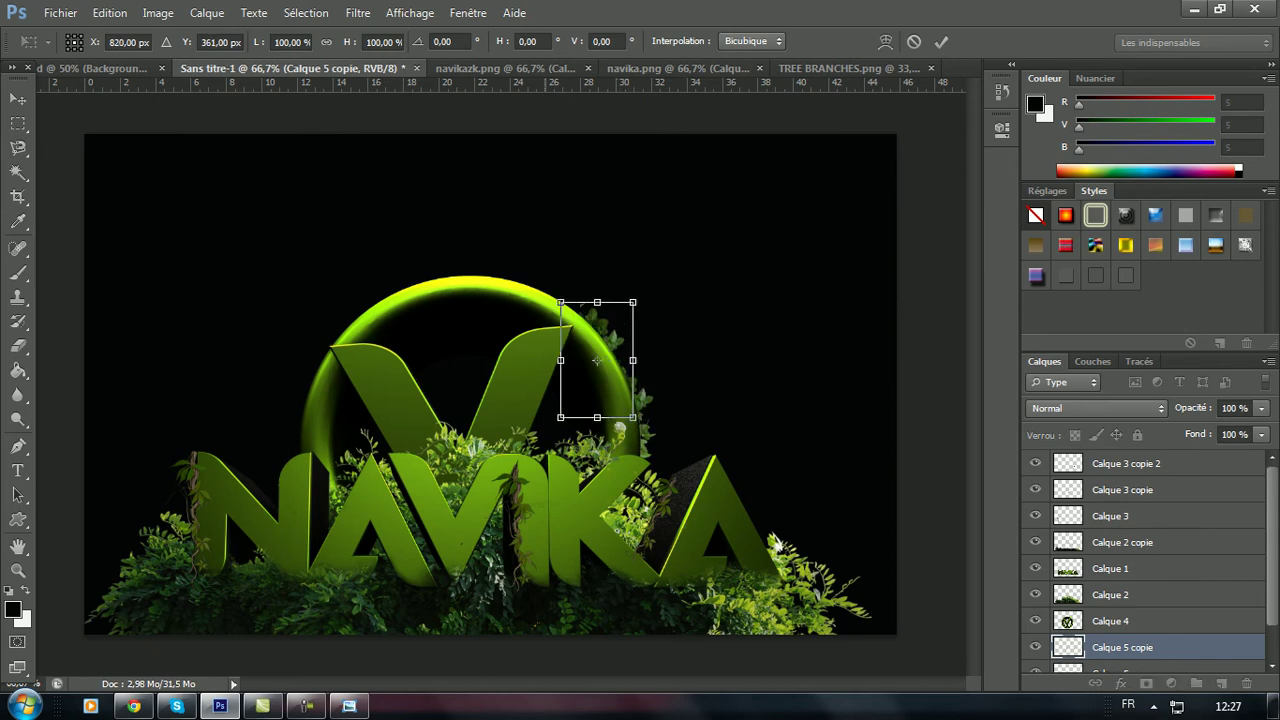
drag(655, 300, 632, 284)
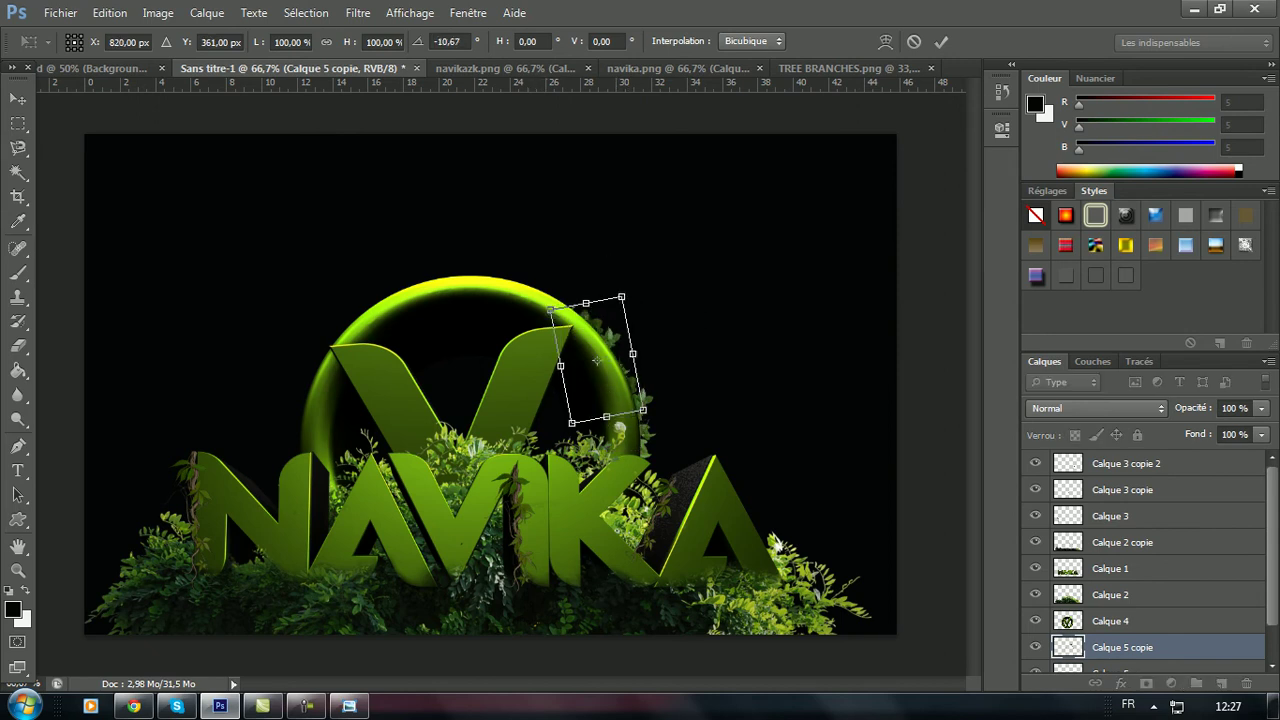
click(18, 98)
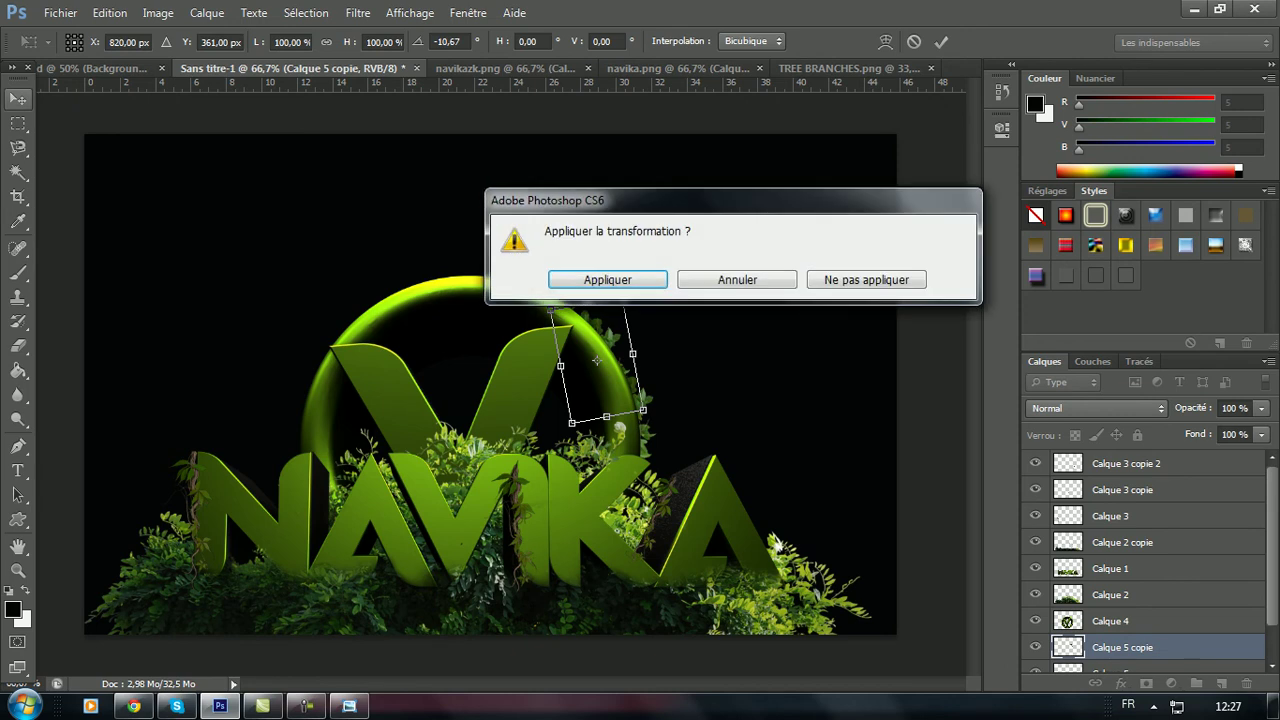
click(607, 279)
- Raise Calque 5 copie in the layer stack and trim it with a 35 px eraser
mouse_move(1120, 647)
mouse_down()
mouse_move(1090, 615)
mouse_move(1068, 622)
mouse_up()
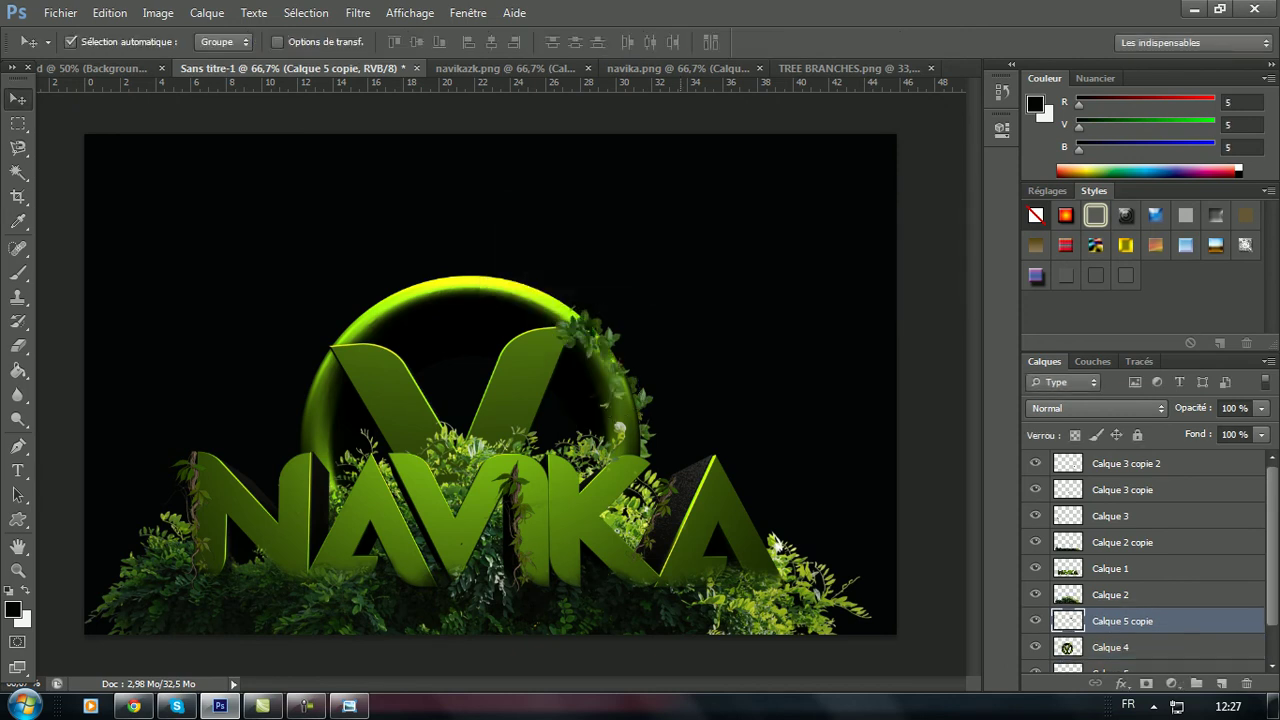
click(18, 345)
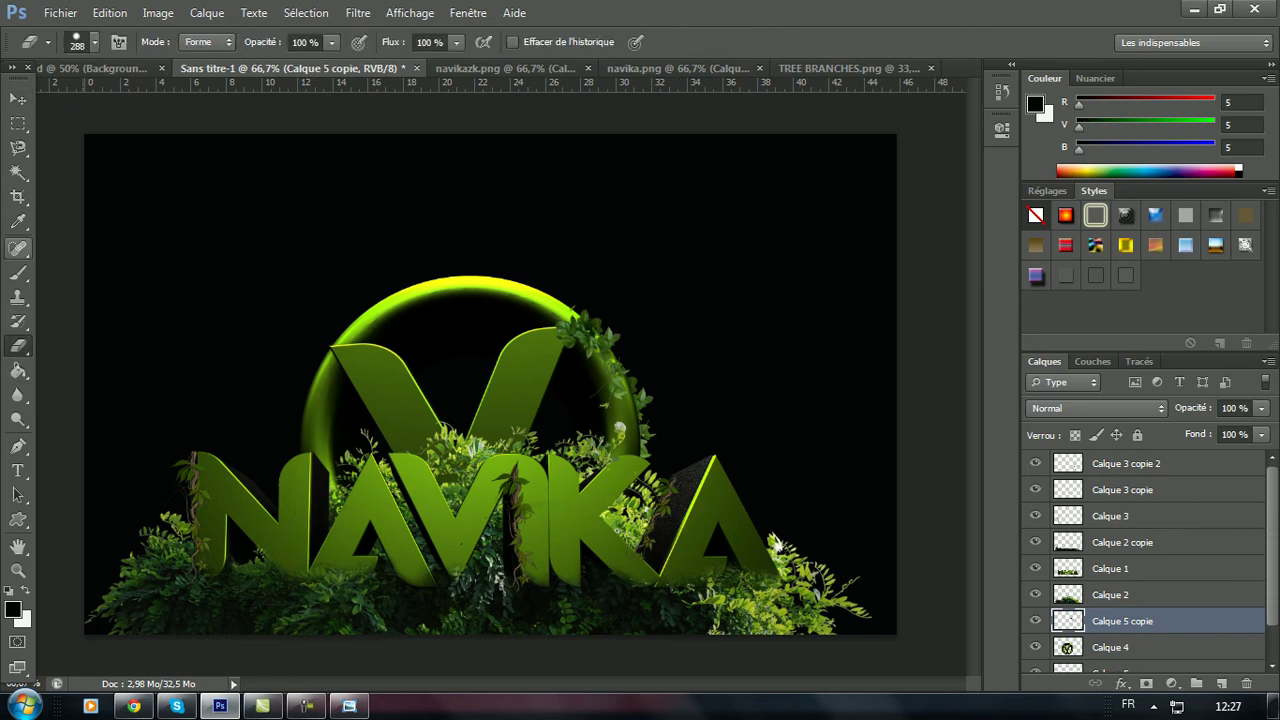
click(94, 42)
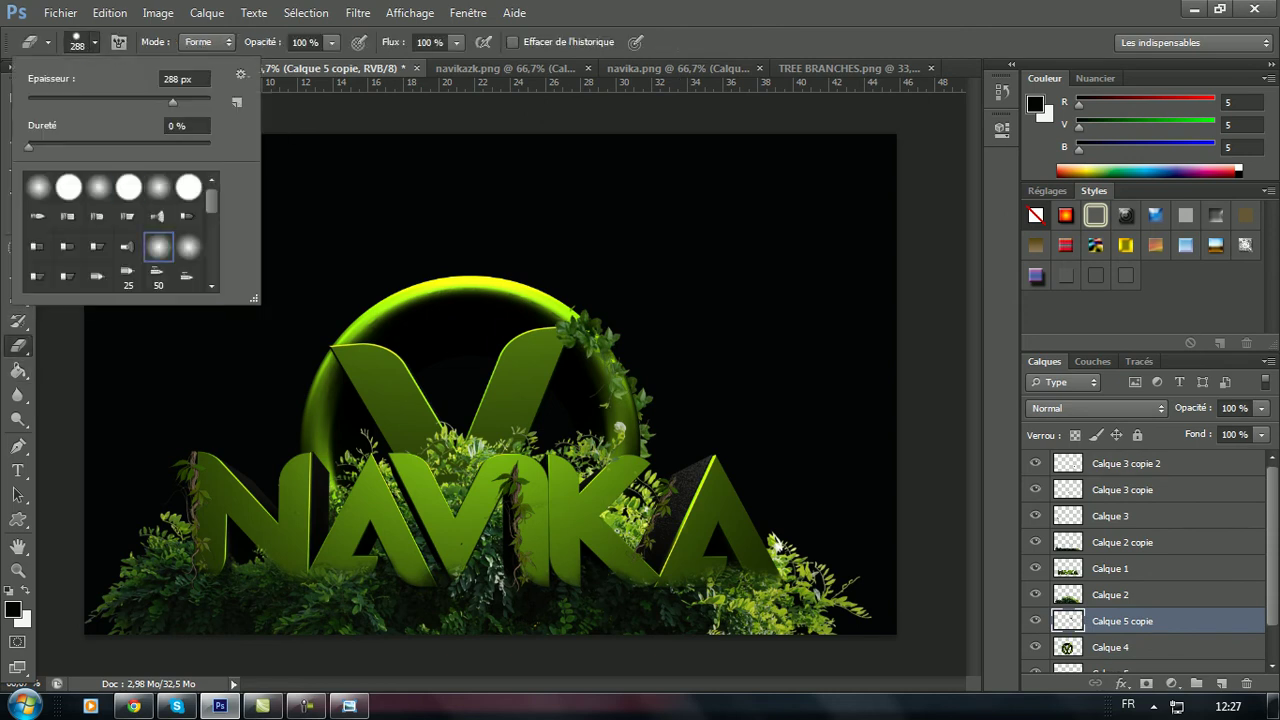
text(35)
key(Return)
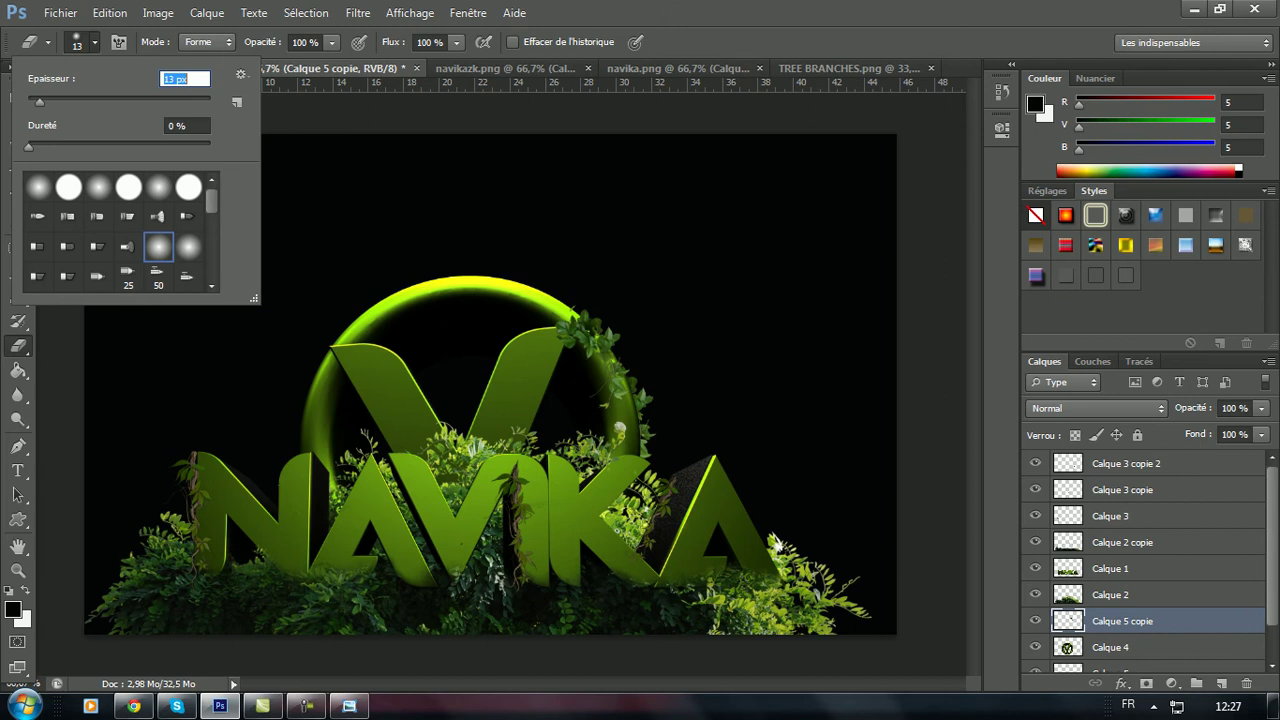
key(Return)
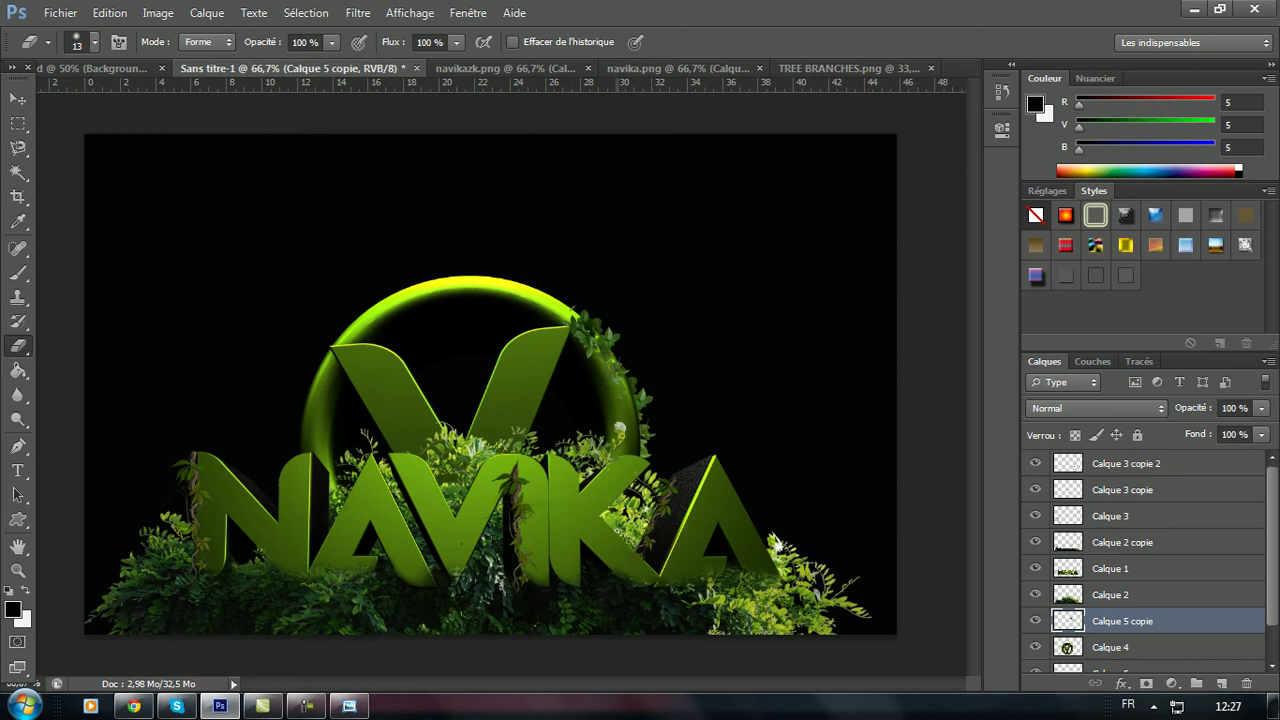
key(v)
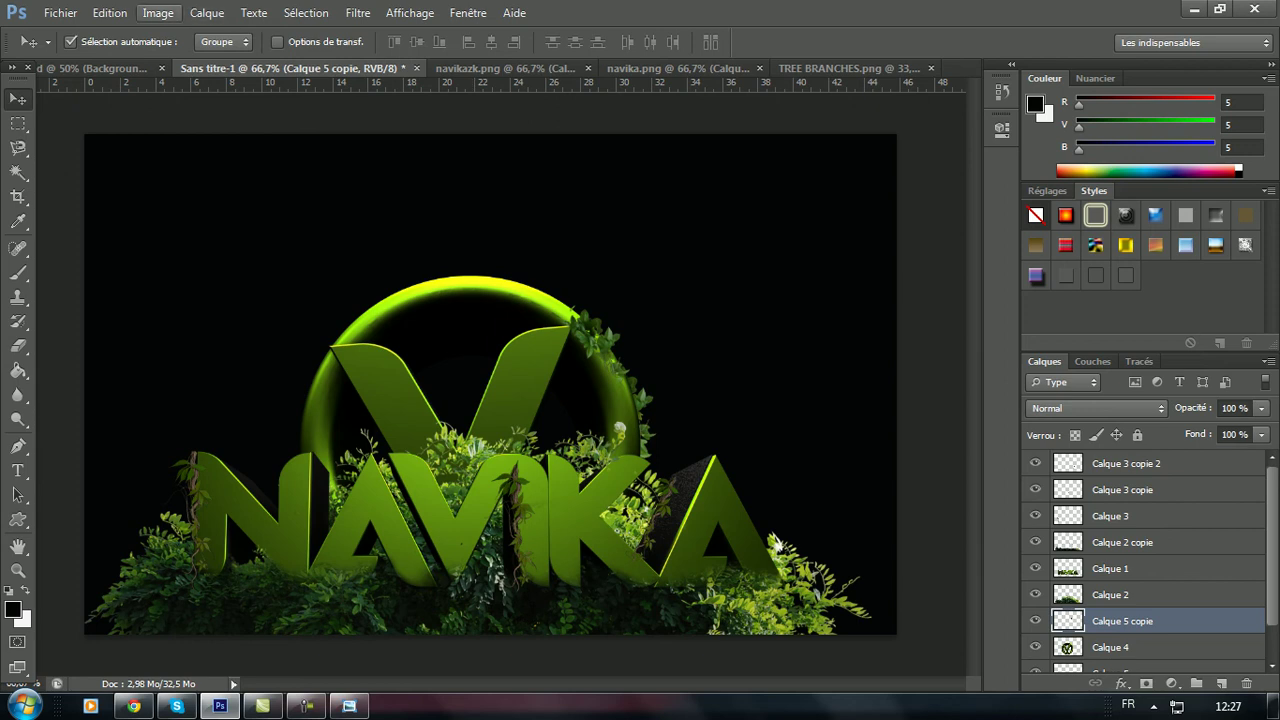
- Darken Calque 5 copie with Teinte/Saturation, setting Luminosité to -31
click(158, 12)
mouse_move(265, 60)
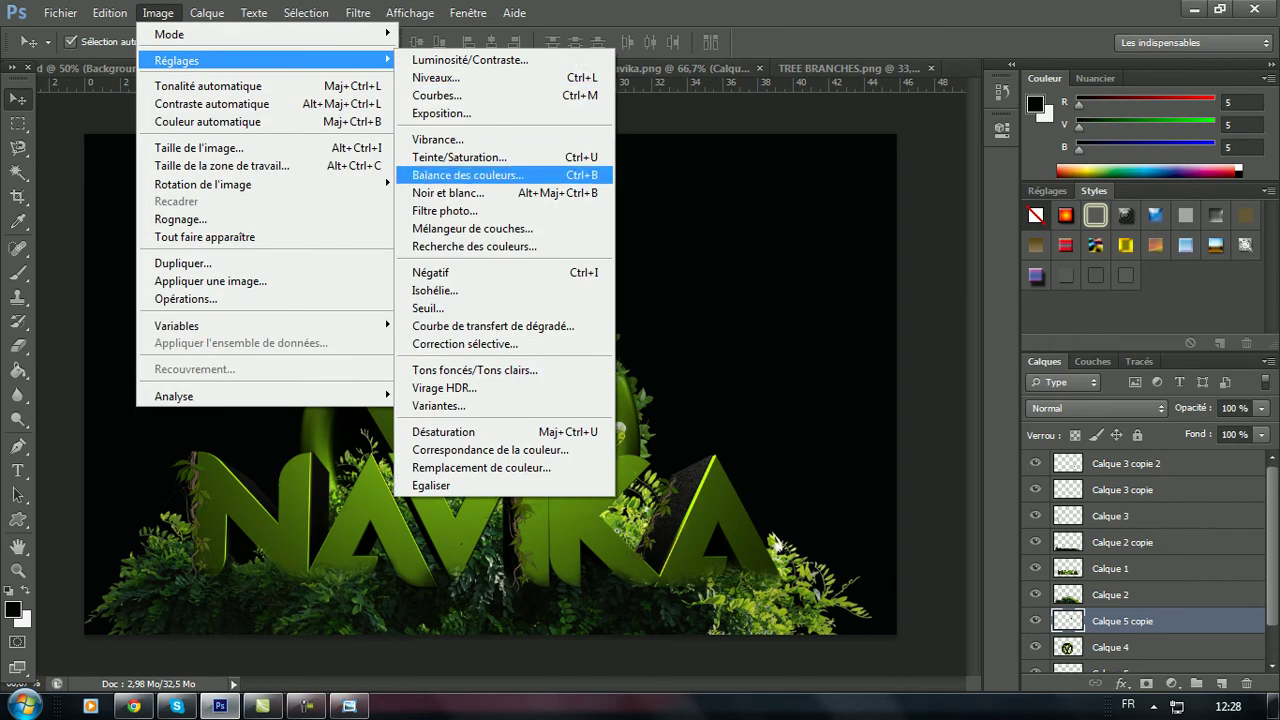
click(460, 157)
key(Tab)
key(Tab)
text(-31)
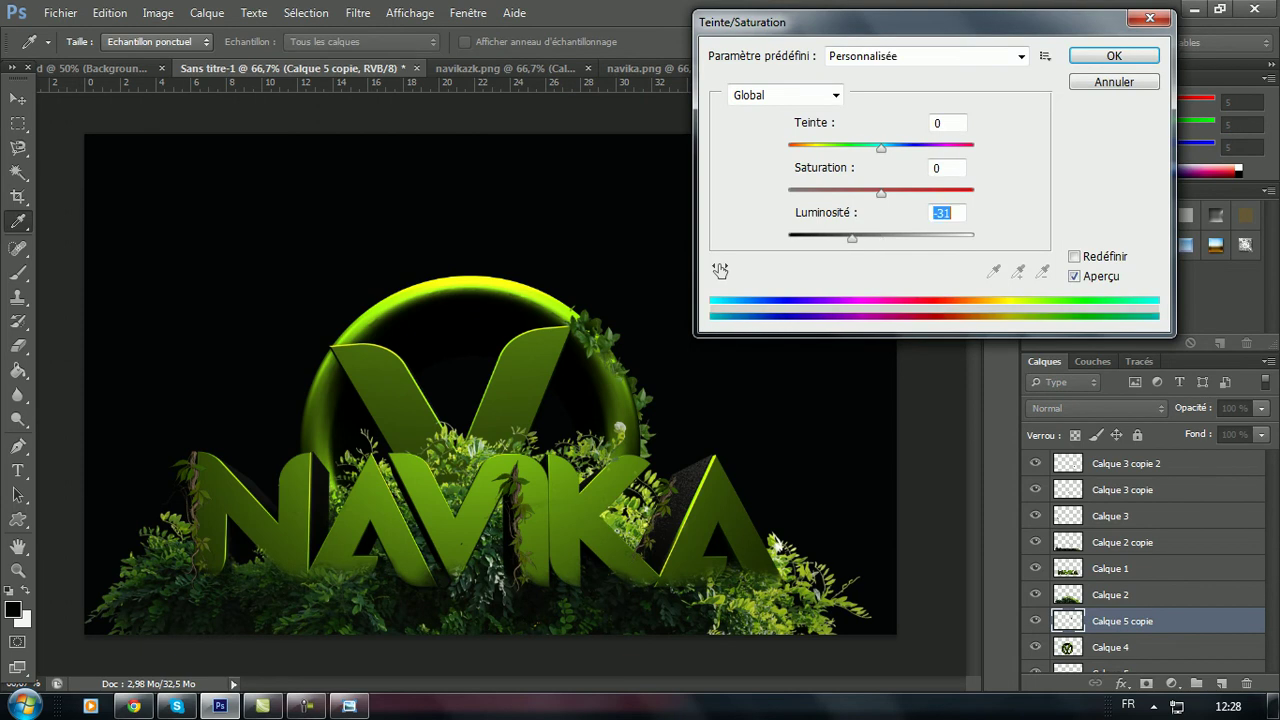
key(Return)
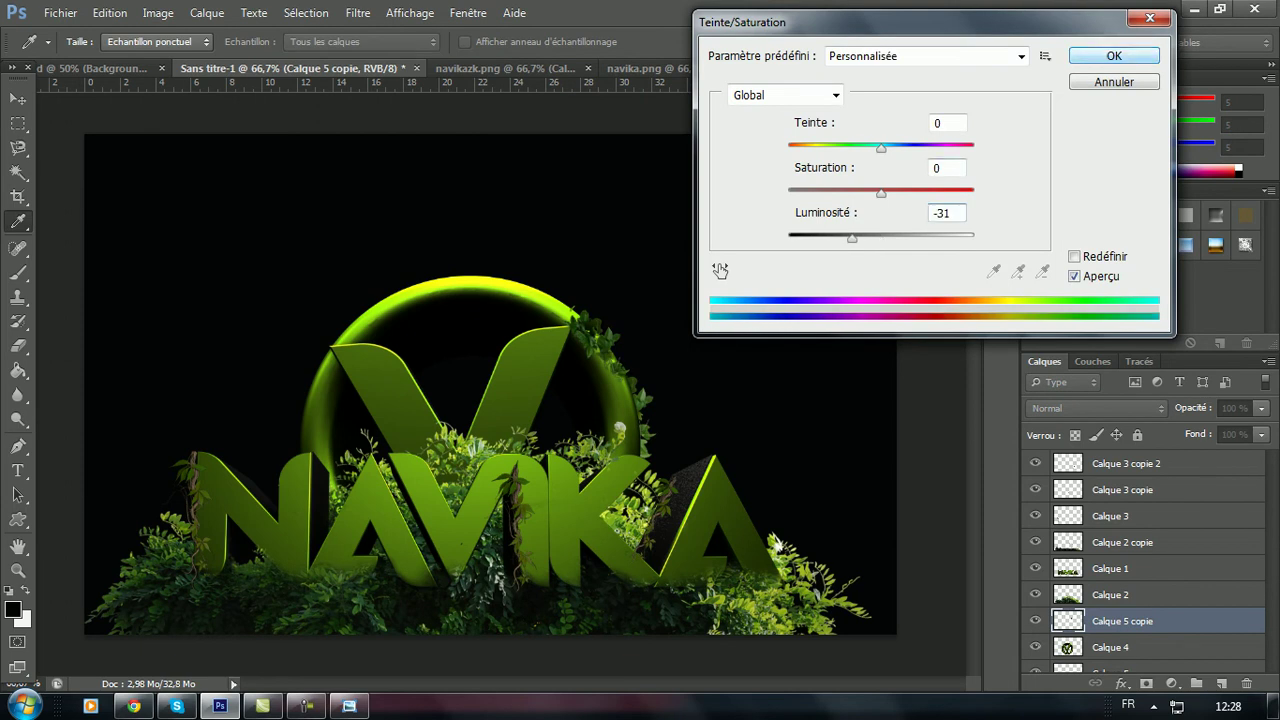
- Open the layer options menus for Calque 4 and Calque 5 in the Layers panel
key(v)
right_click(1122, 647)
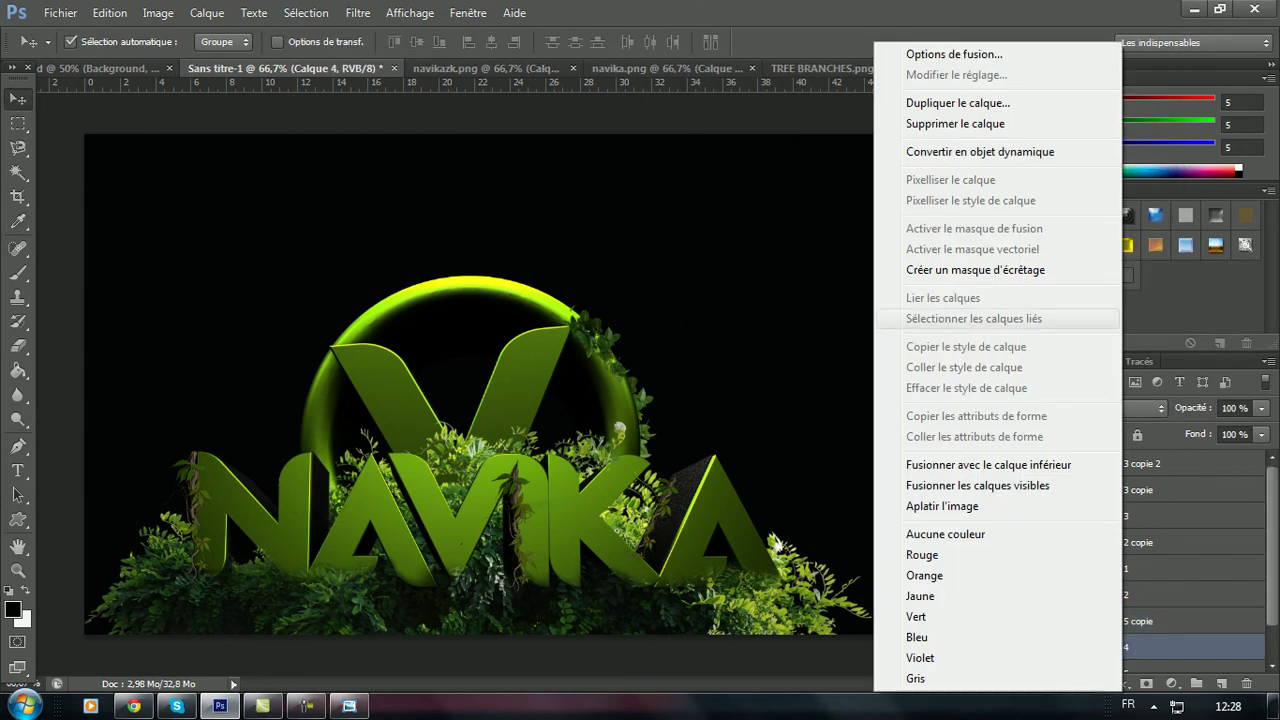
key(Escape)
scroll(1150, 560, down, 1)
scroll(1150, 560, down, 1)
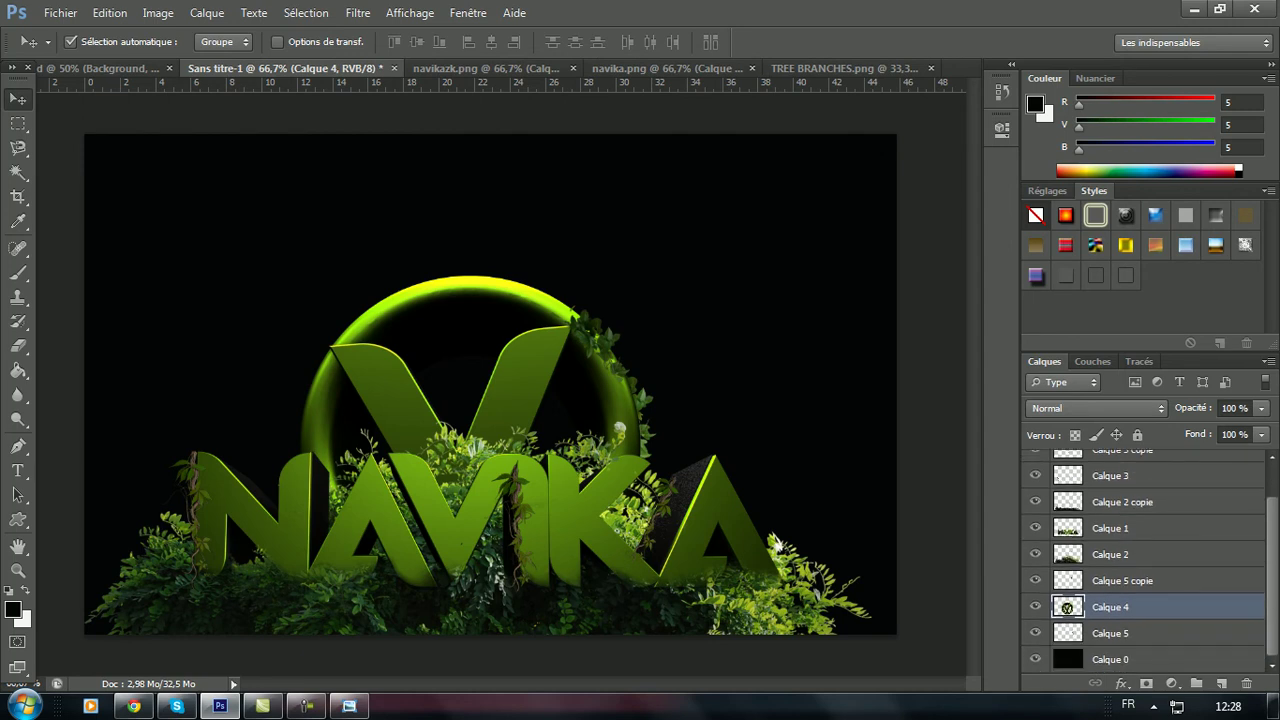
right_click(1150, 633)
- Duplicate the Calque 5 leaves and rotate the copy about -45° onto the top of the ring
click(1000, 104)
key(Return)
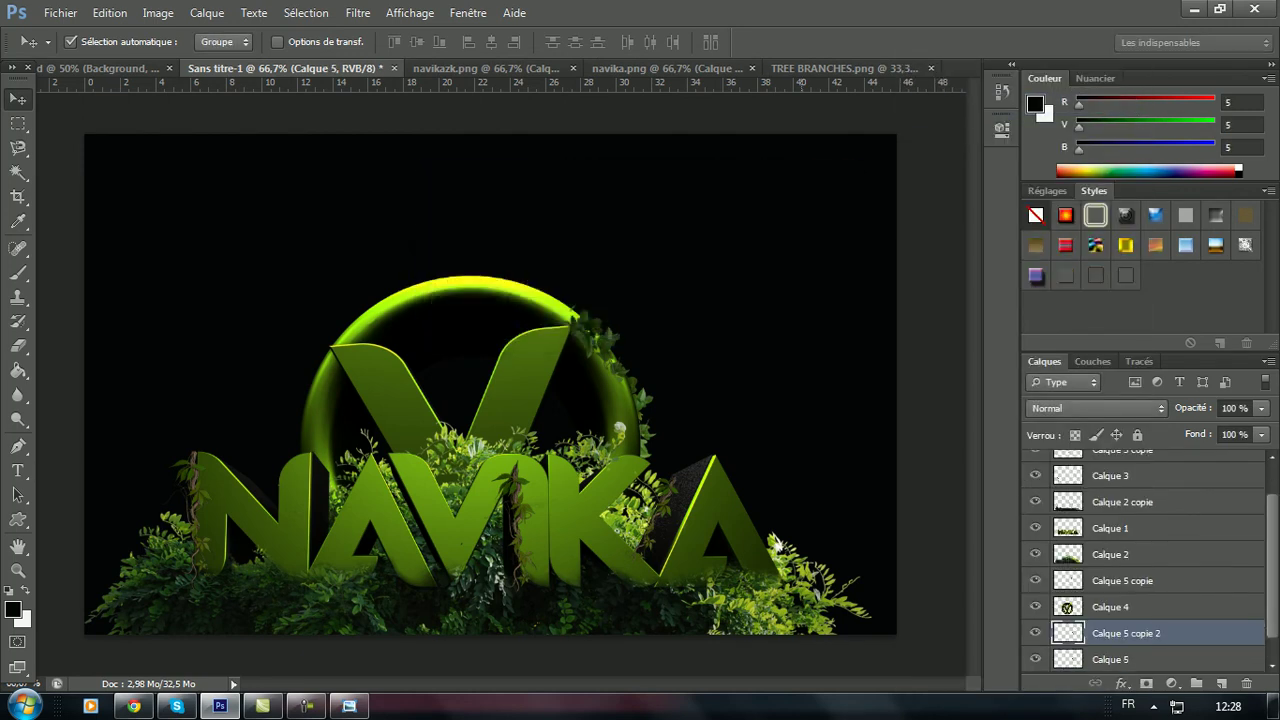
key(ctrl+t)
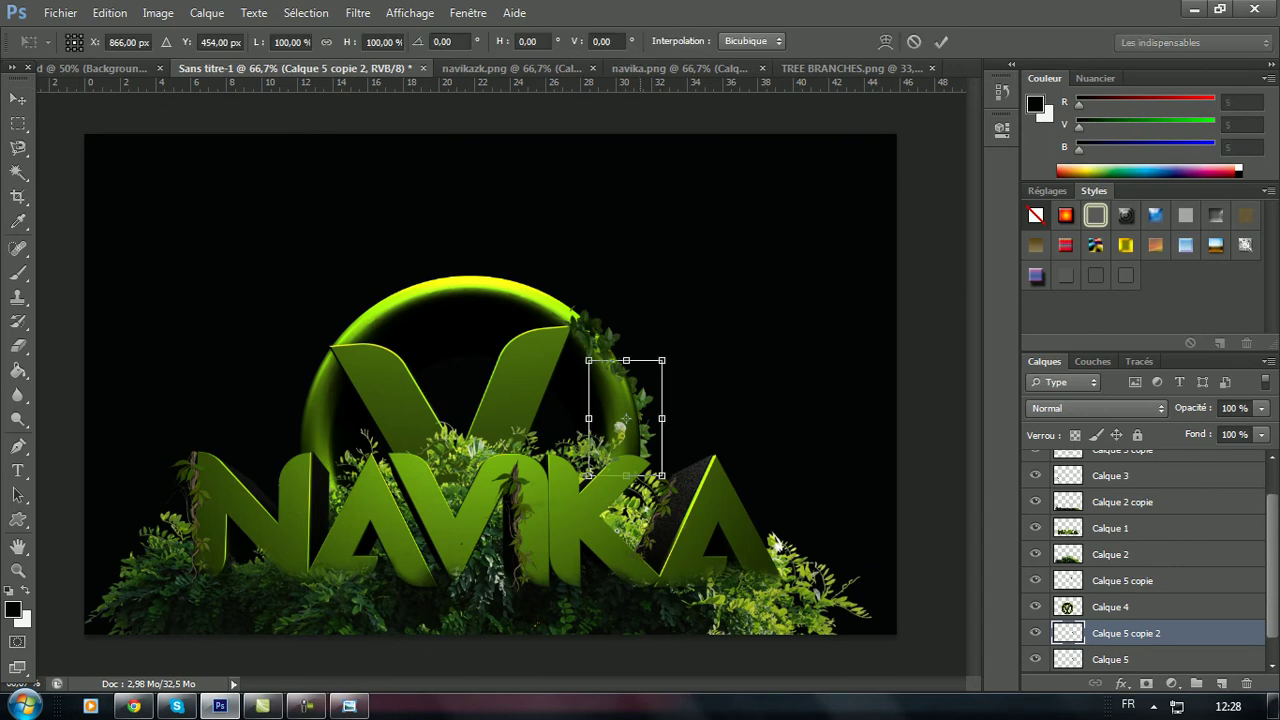
drag(590, 330, 538, 314)
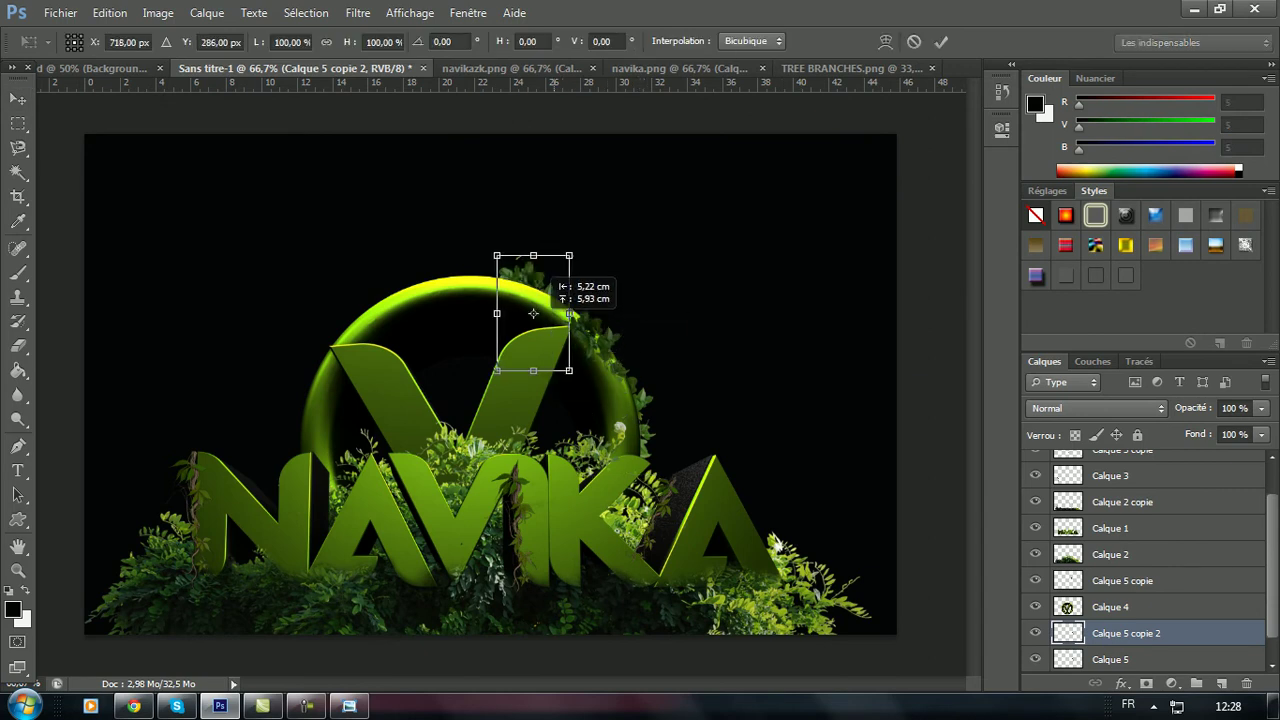
drag(490, 245, 458, 289)
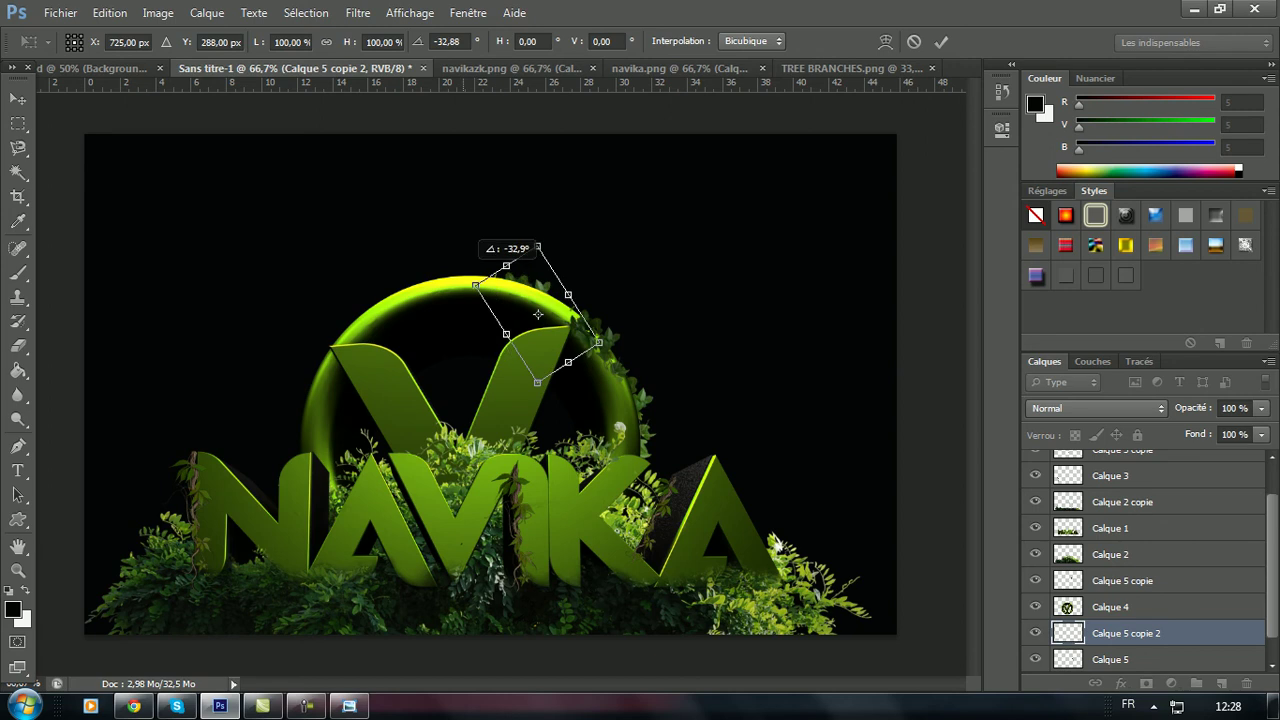
drag(538, 314, 548, 303)
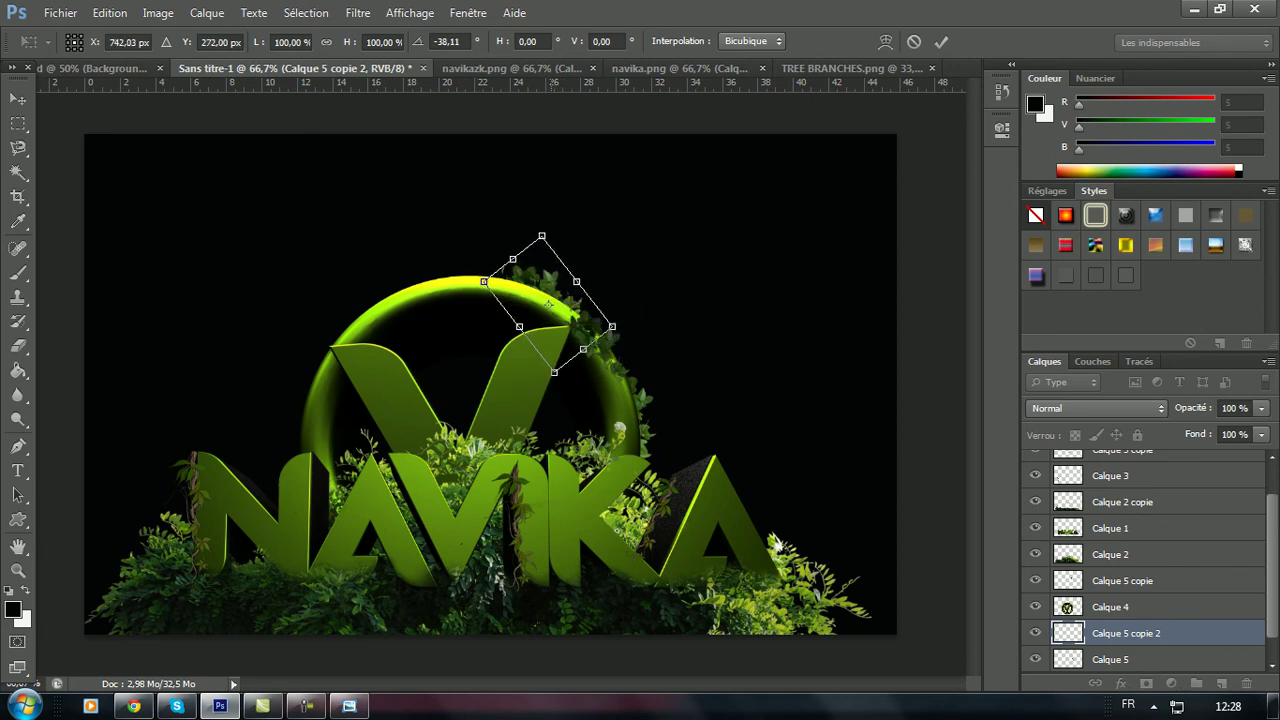
drag(462, 262, 457, 272)
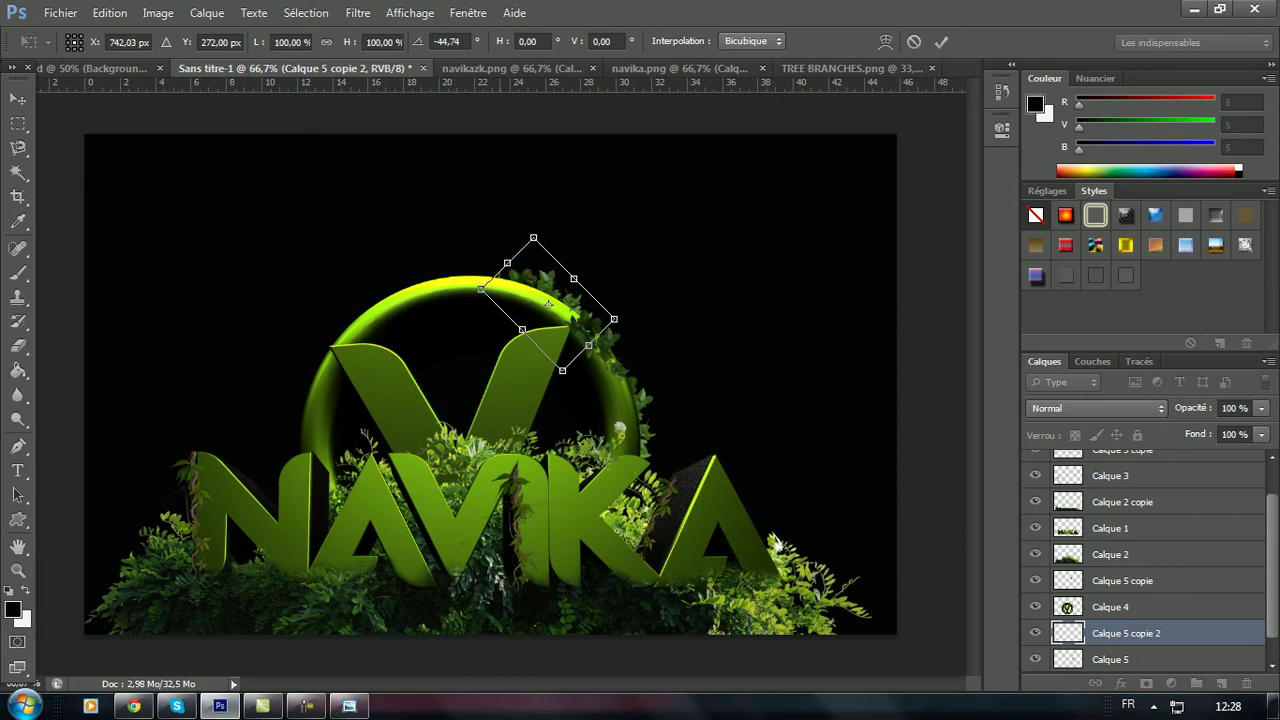
mouse_move(548, 303)
mouse_down()
mouse_move(539, 315)
mouse_move(539, 303)
mouse_up()
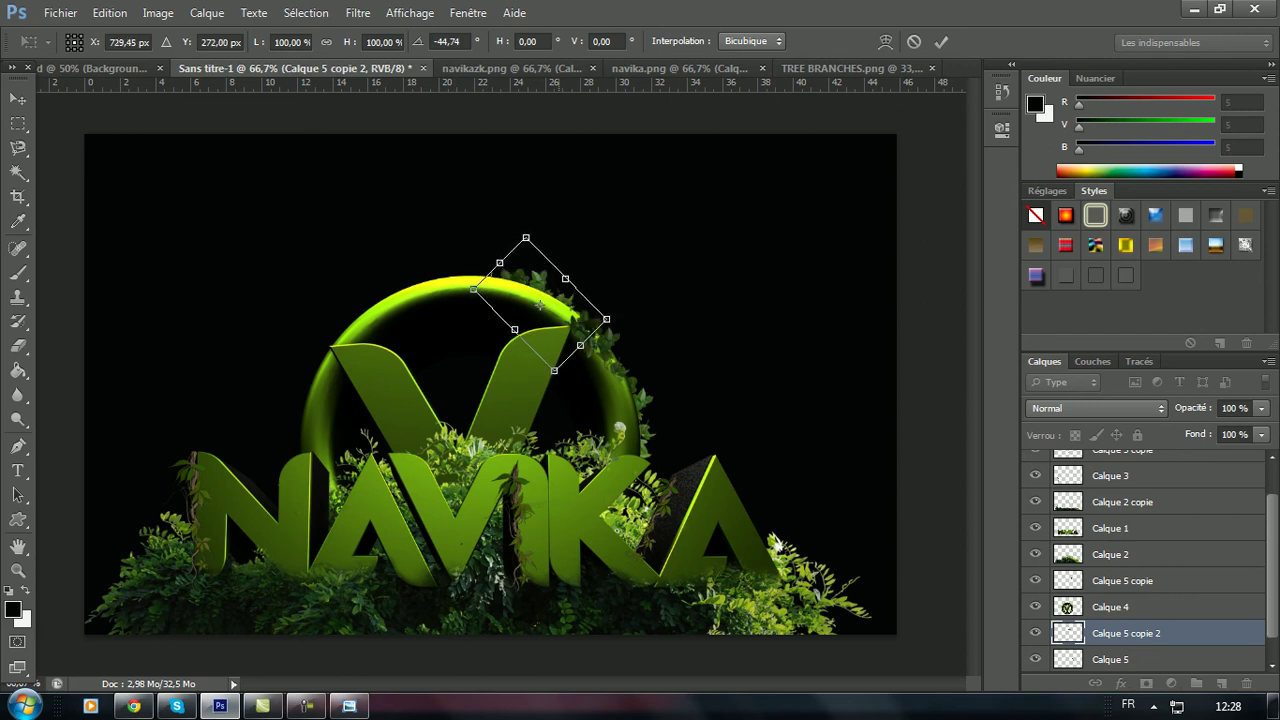
key(v)
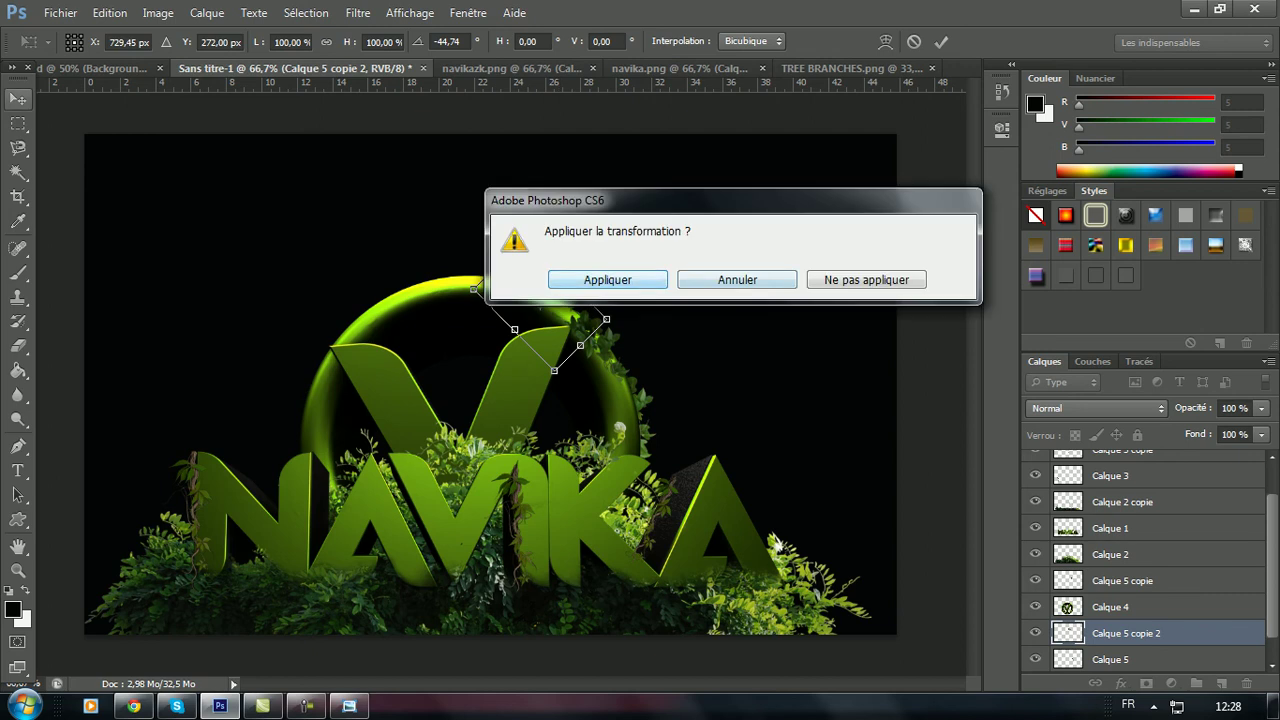
key(Return)
- Duplicate the rotated leaves as Calque 5 copie 3 and shift it left along the ring
right_click(1148, 633)
click(1010, 103)
key(Return)
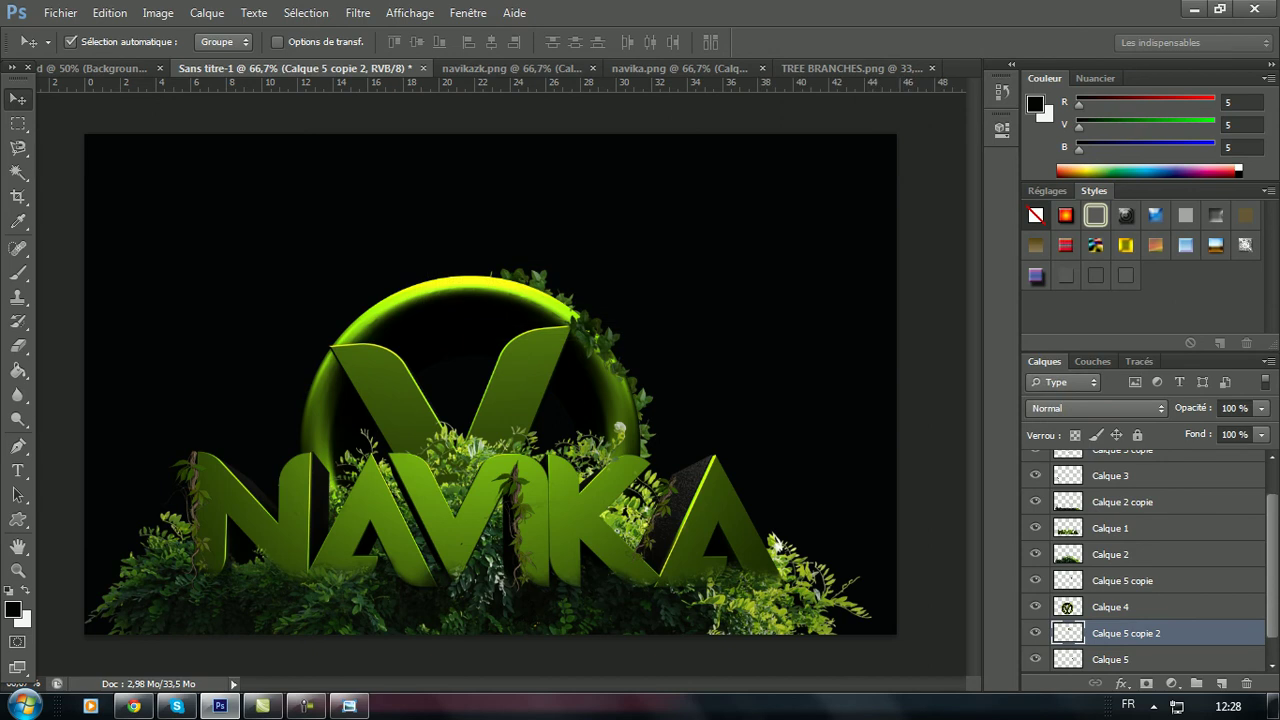
key(ctrl+t)
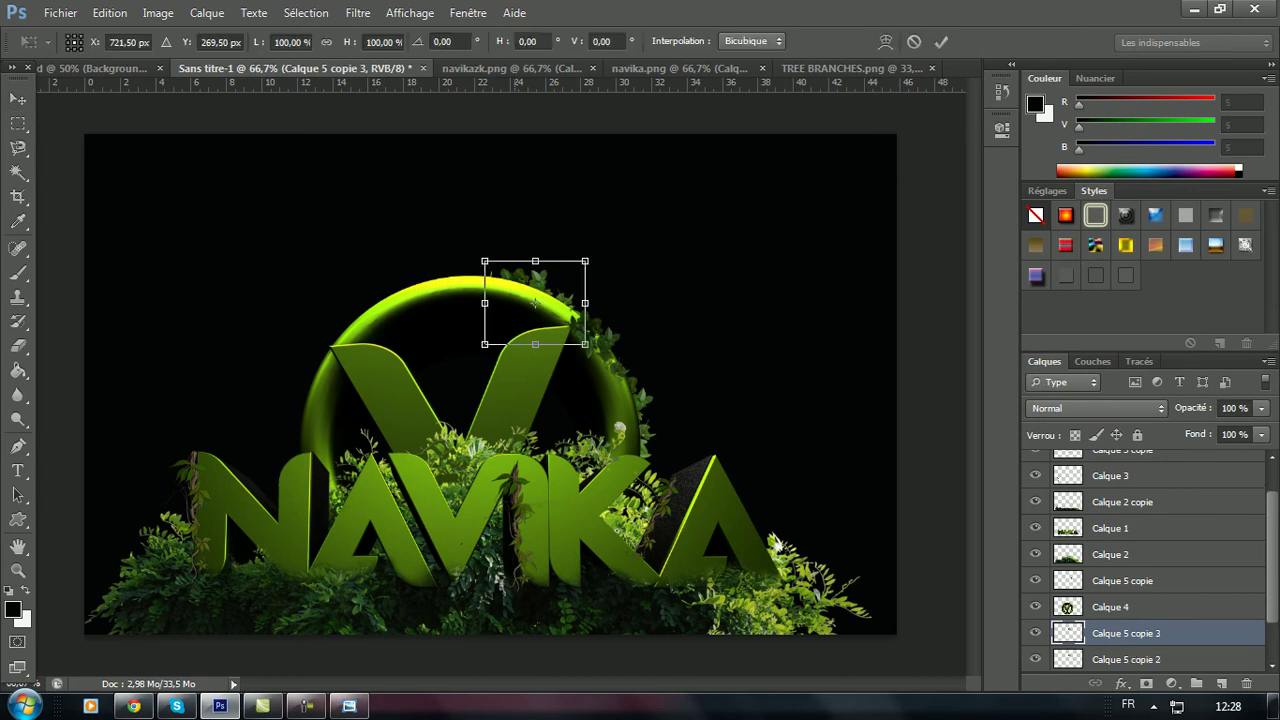
drag(535, 303, 485, 303)
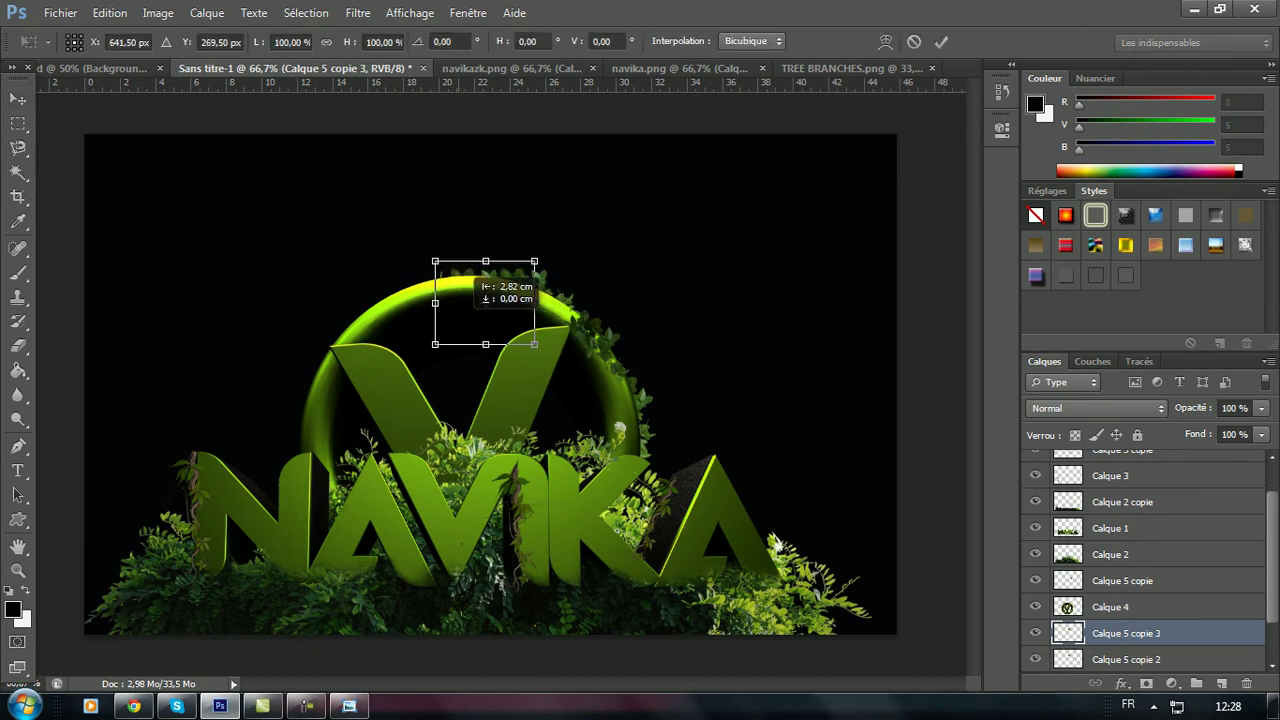
key(v)
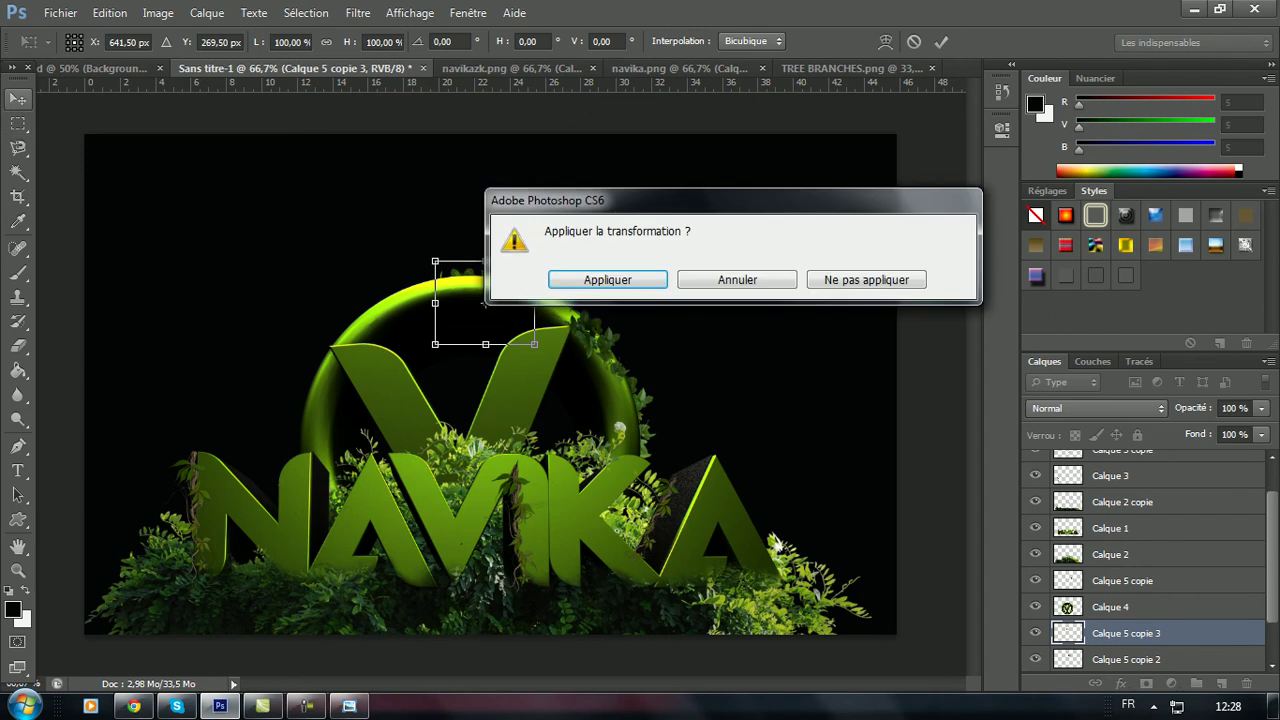
key(Return)
- Select the four leaf layers and duplicate them together
scroll(1145, 560, down, 1)
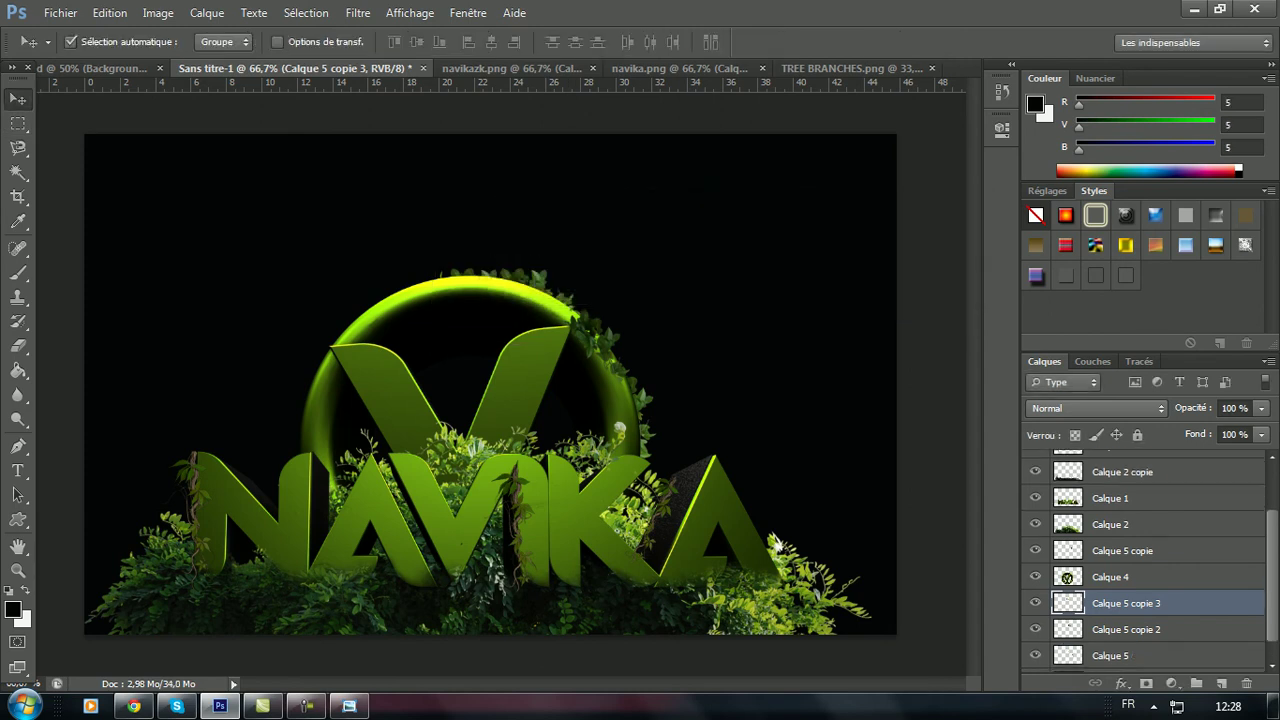
ctrl+click(1120, 655)
ctrl+click(1125, 629)
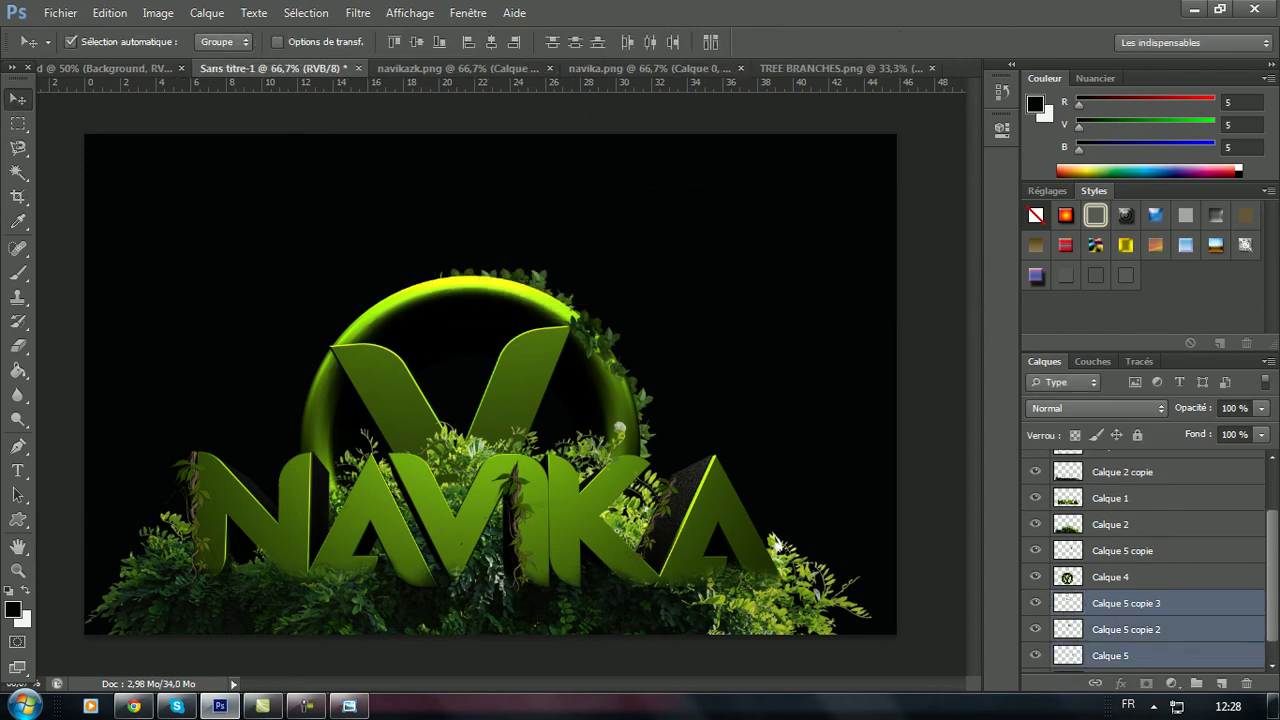
ctrl+click(1122, 550)
right_click(1125, 550)
click(1040, 105)
click(805, 210)
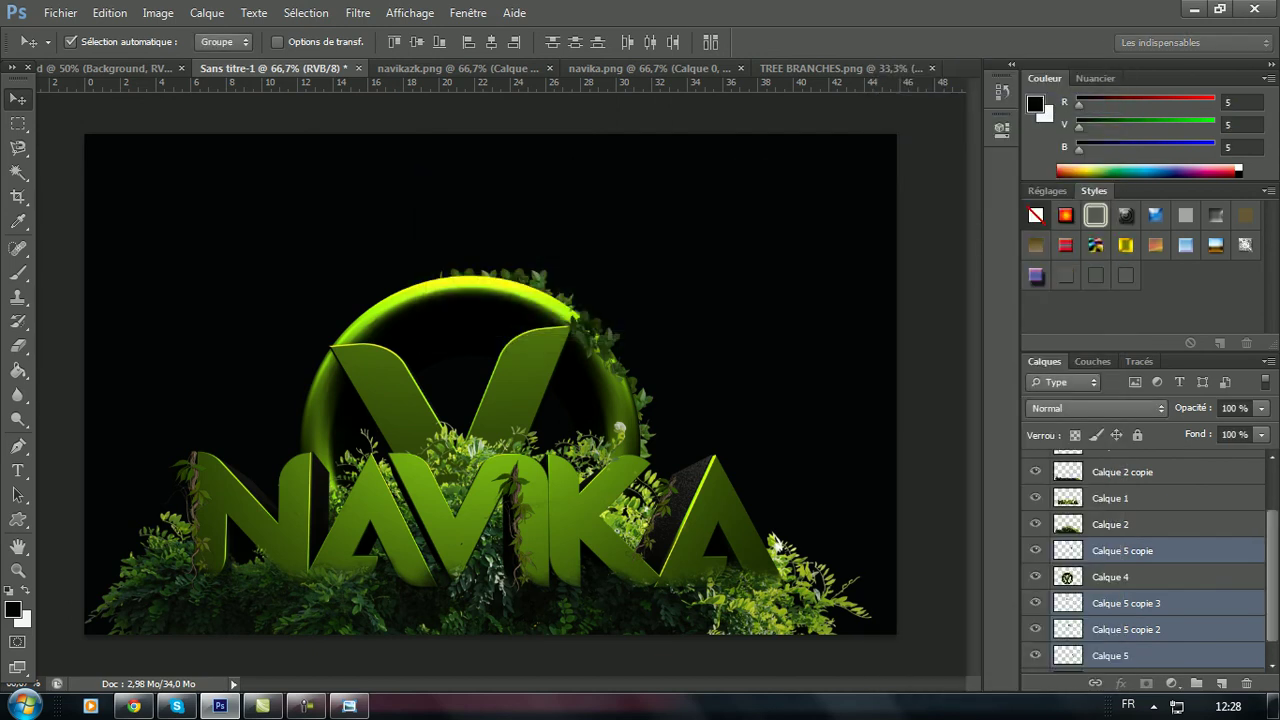
- Flip the four leaf copies horizontally and slide them over the ring's left half
key(ctrl+t)
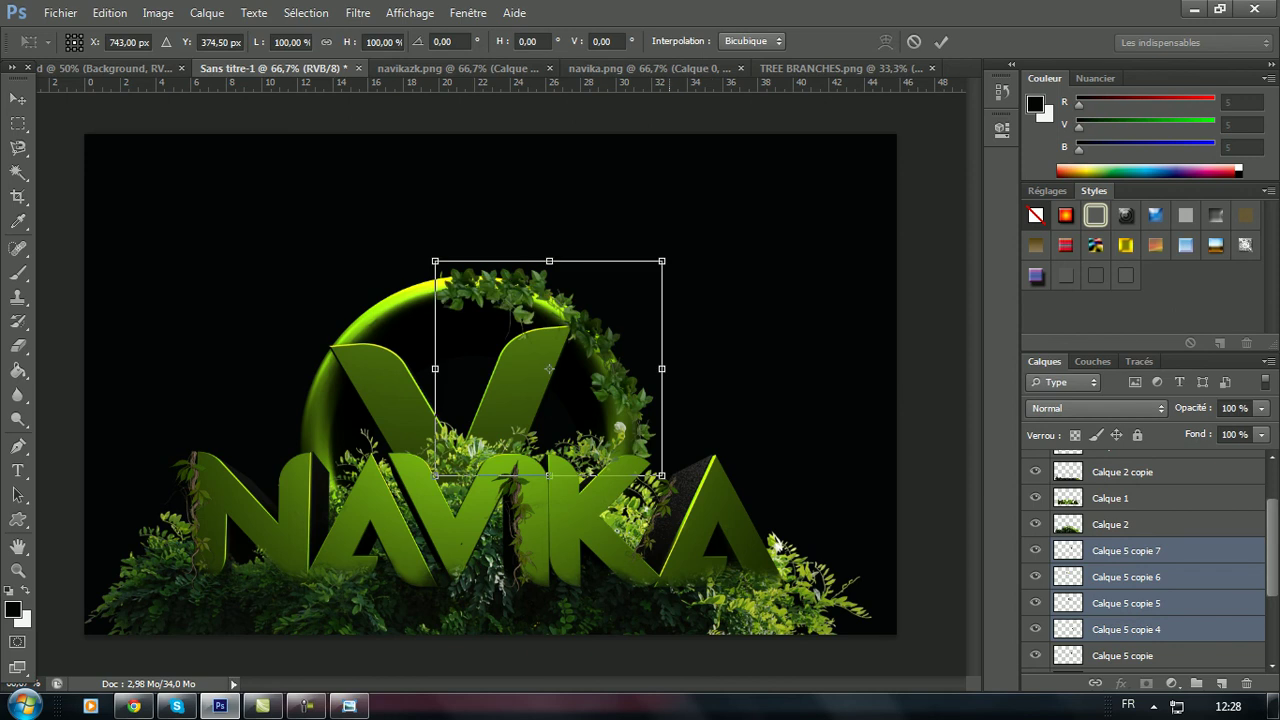
drag(663, 369, 215, 369)
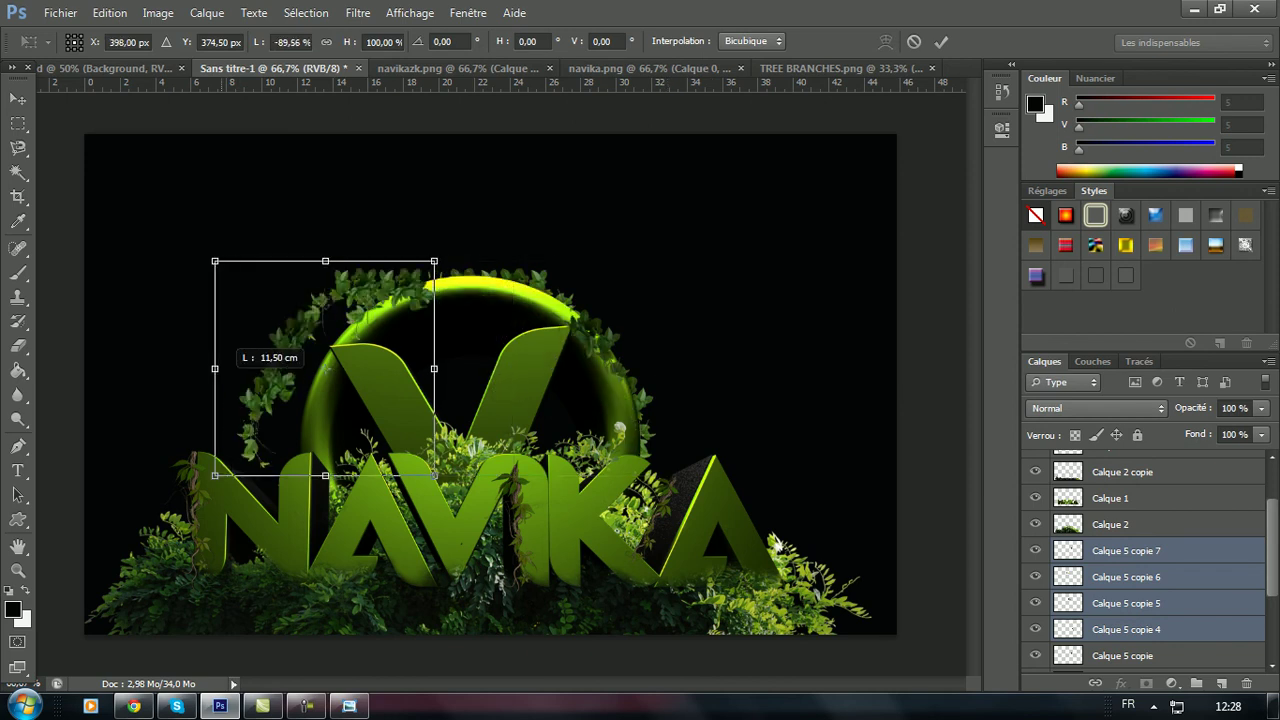
drag(326, 369, 380, 369)
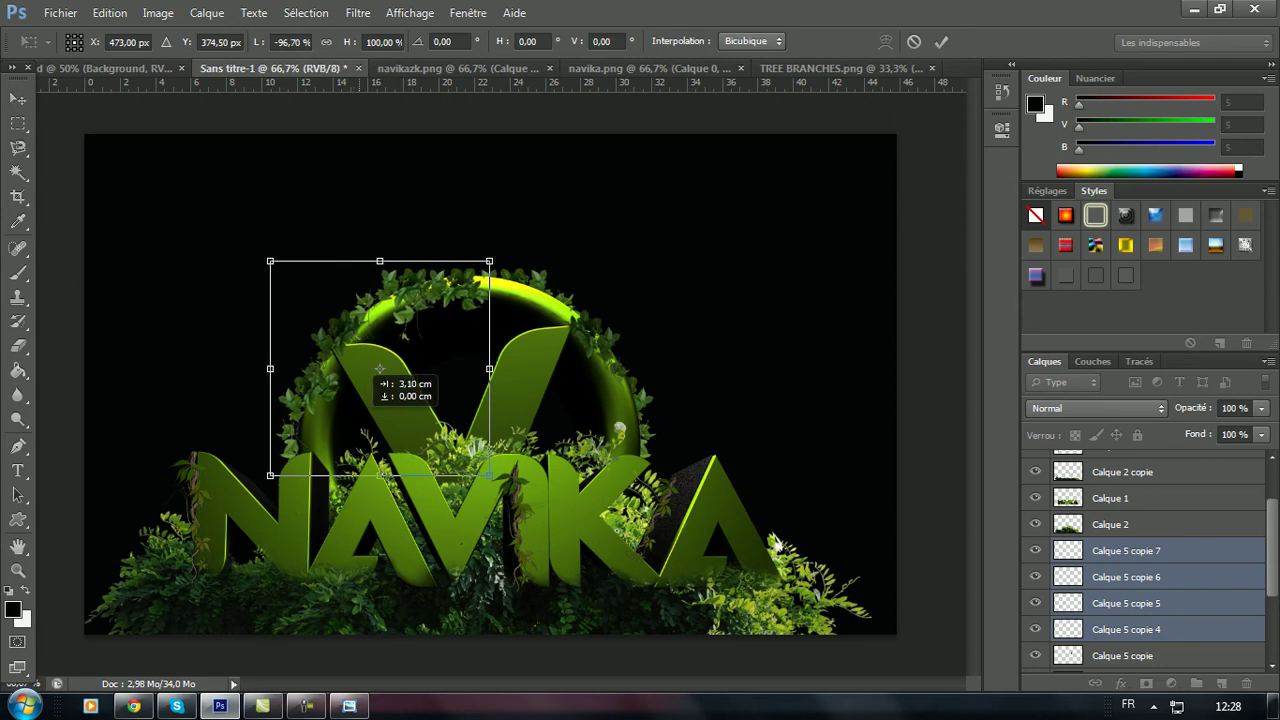
drag(380, 369, 380, 369)
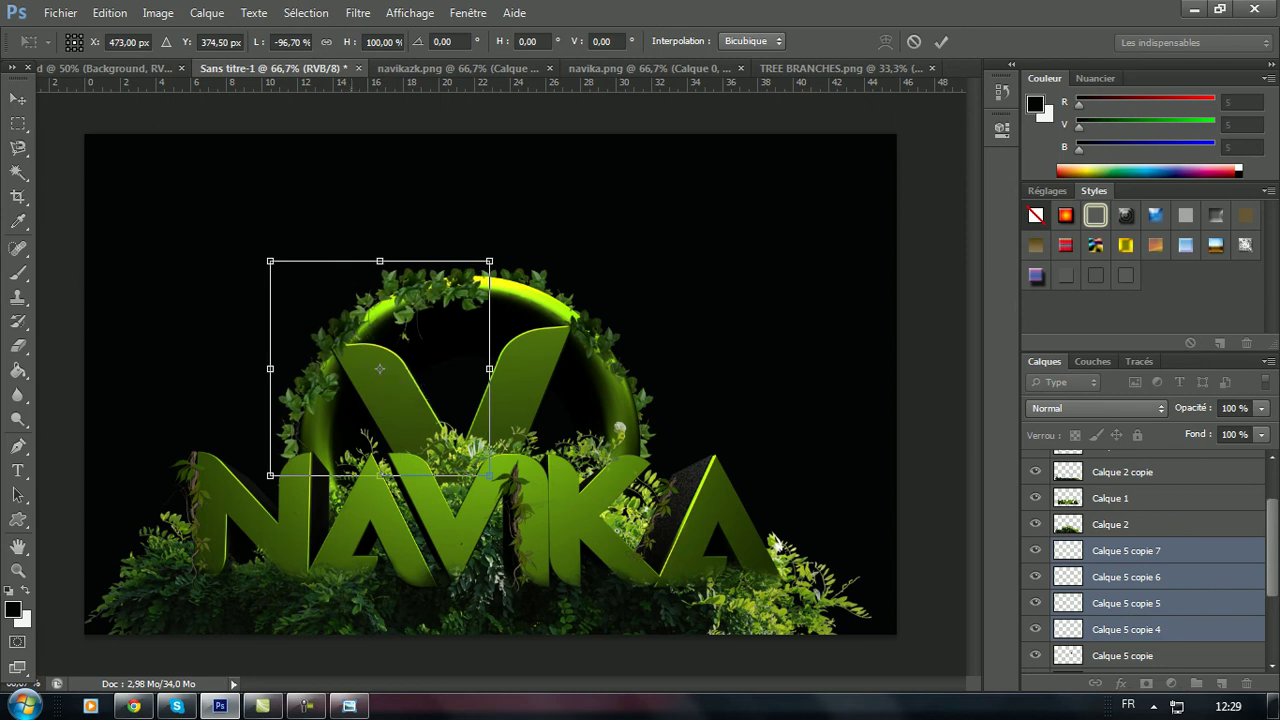
click(380, 369)
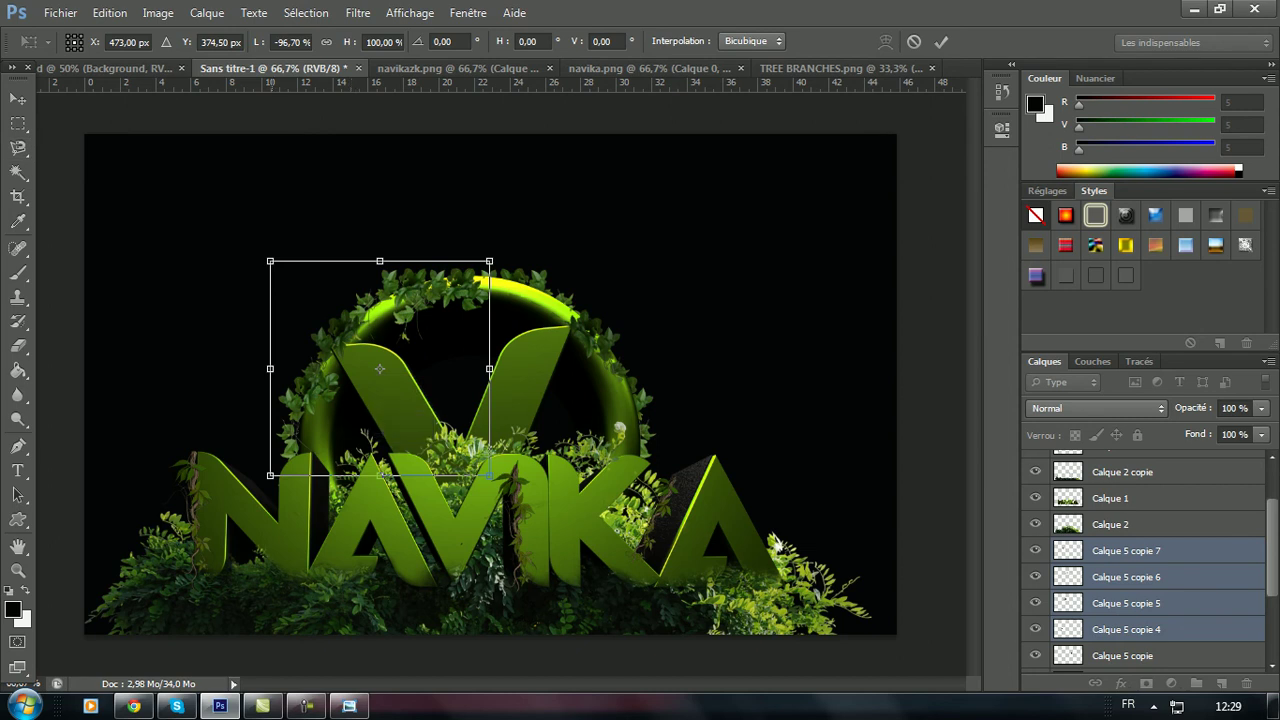
drag(270, 369, 278, 369)
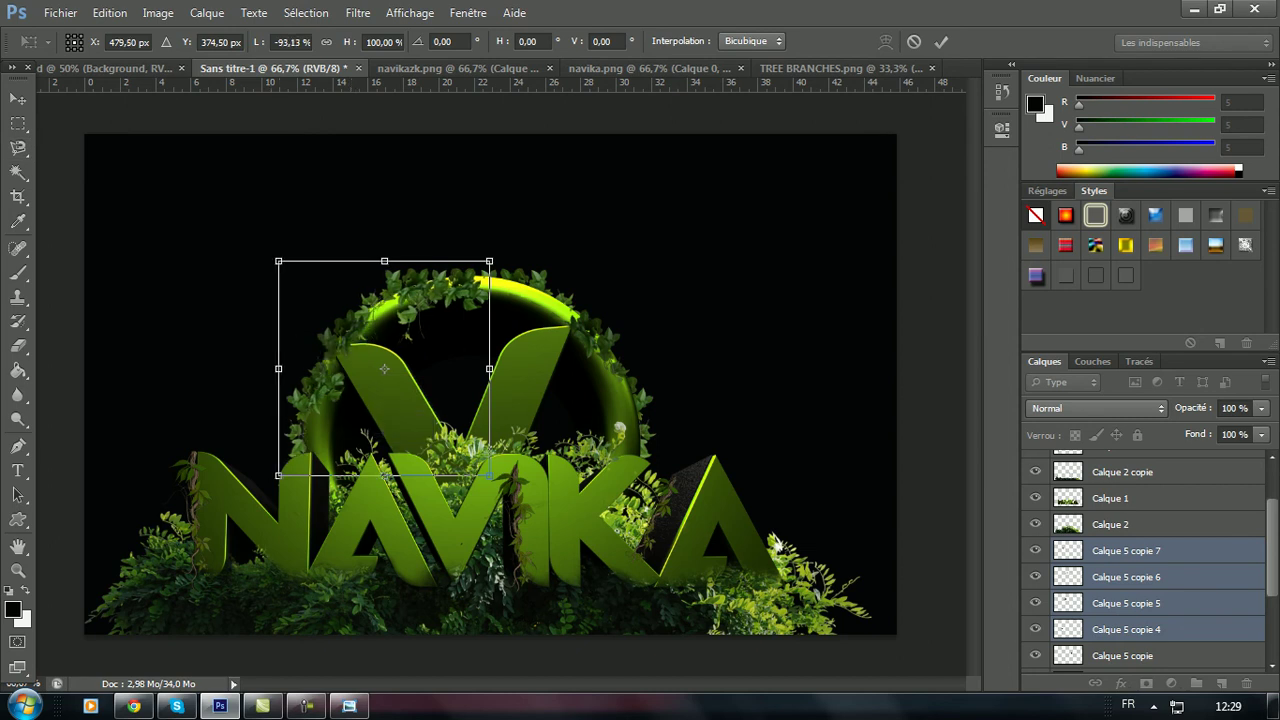
click(18, 98)
click(589, 280)
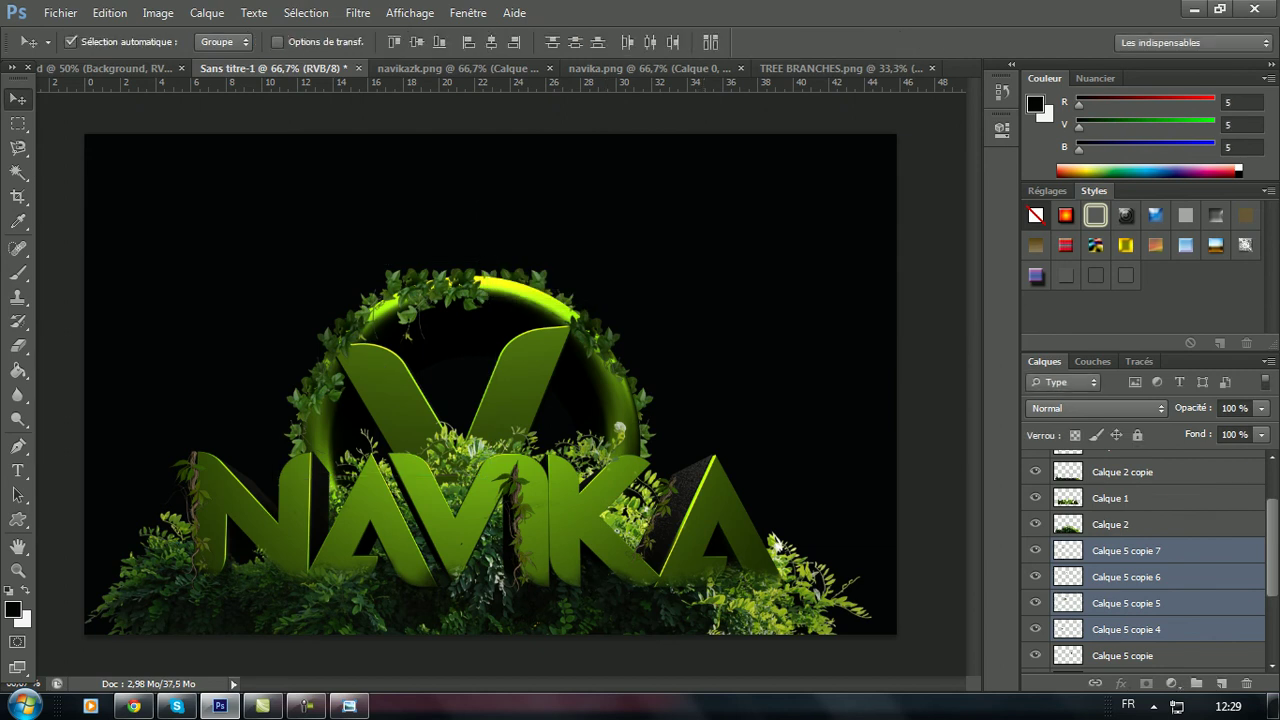
- Select all NAVIKA logo layers, from Calque 3 copie 2 down through the Calque 5 copies
scroll(1150, 560, down, 3)
scroll(1150, 560, down, 1)
ctrl+click(1126, 633)
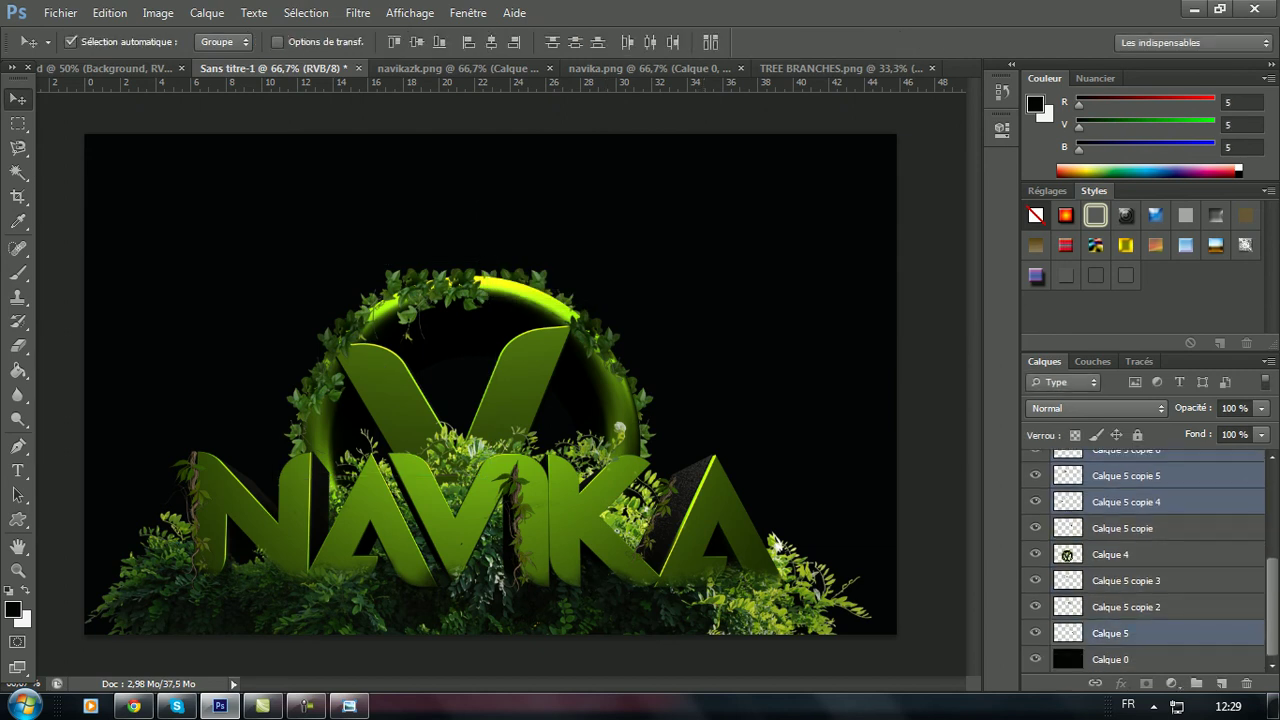
ctrl+click(1126, 607)
ctrl+click(1126, 580)
ctrl+click(1126, 554)
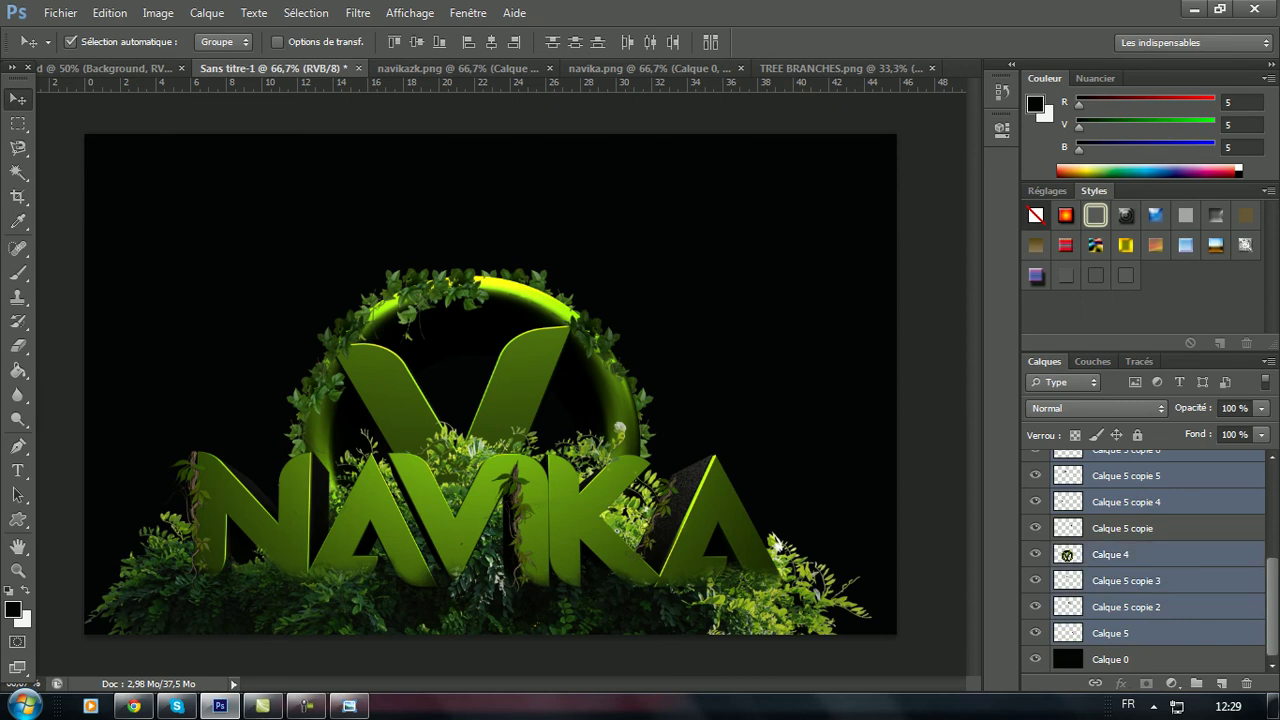
ctrl+click(1126, 528)
scroll(1126, 528, up, 2)
scroll(1150, 560, up, 3)
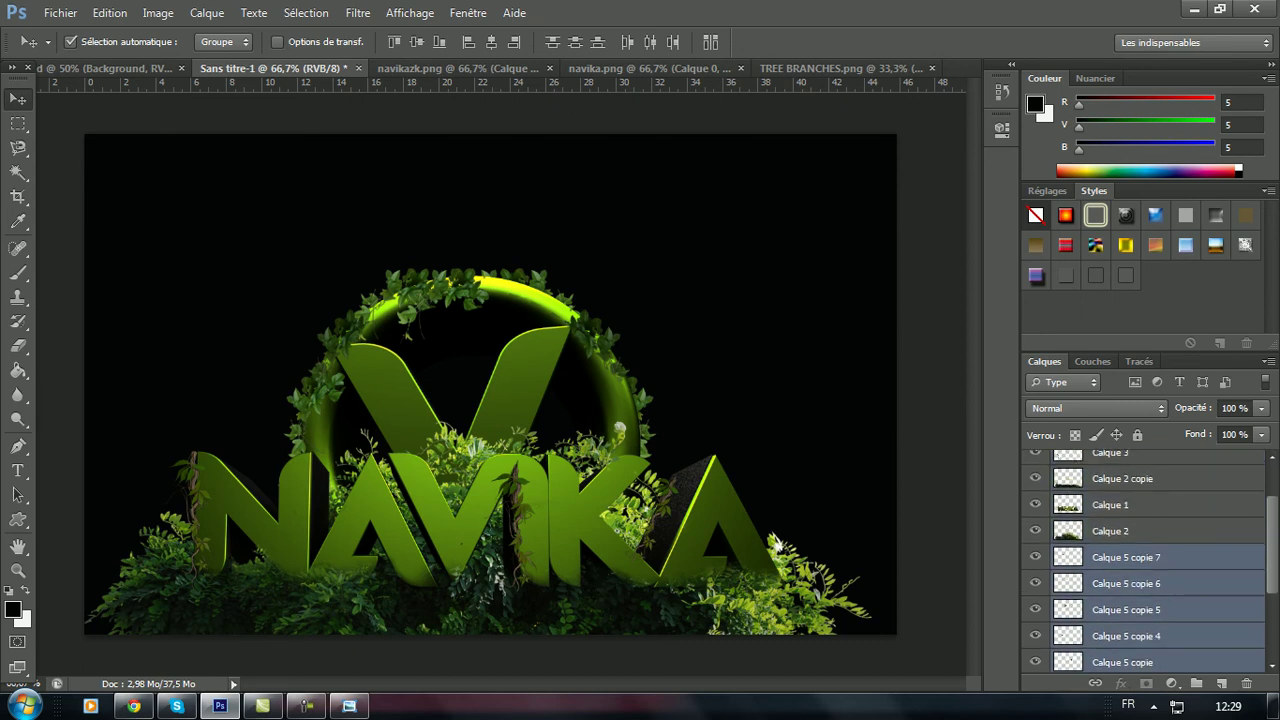
ctrl+click(1126, 530)
ctrl+click(1126, 504)
ctrl+click(1126, 478)
scroll(1126, 478, up, 2)
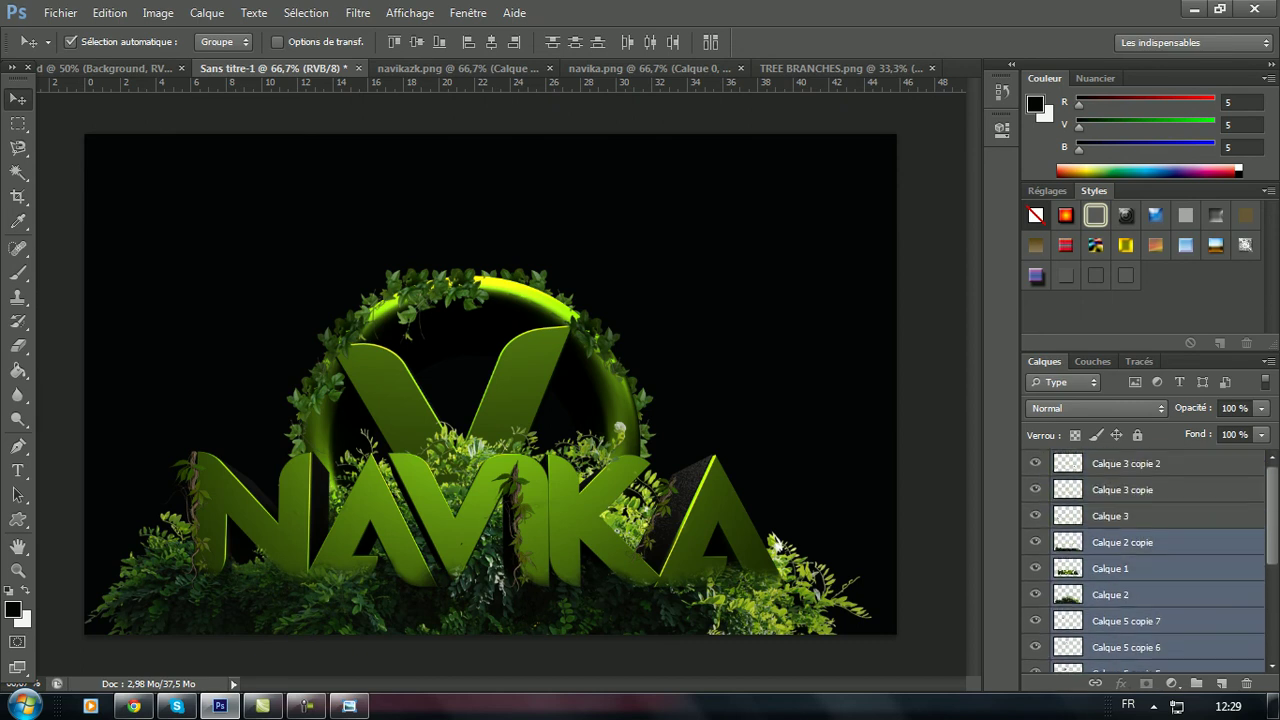
ctrl+click(1126, 515)
ctrl+click(1126, 489)
click(1126, 463)
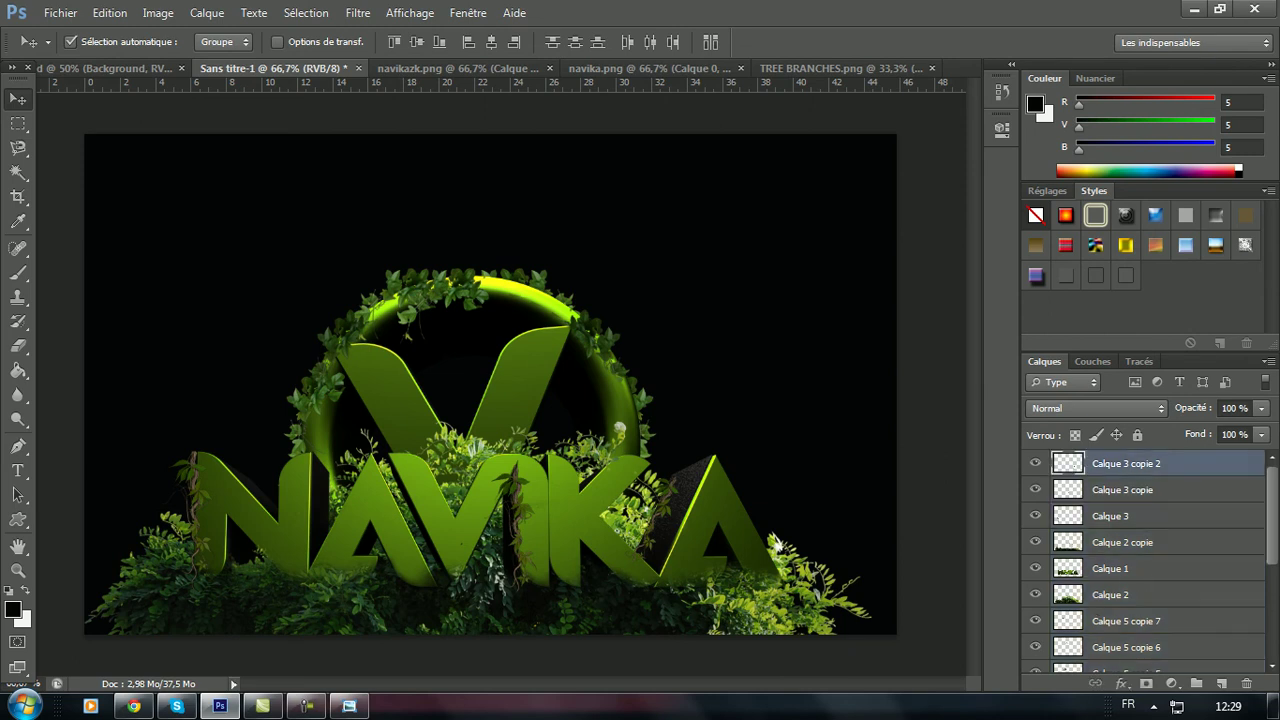
ctrl+click(1126, 489)
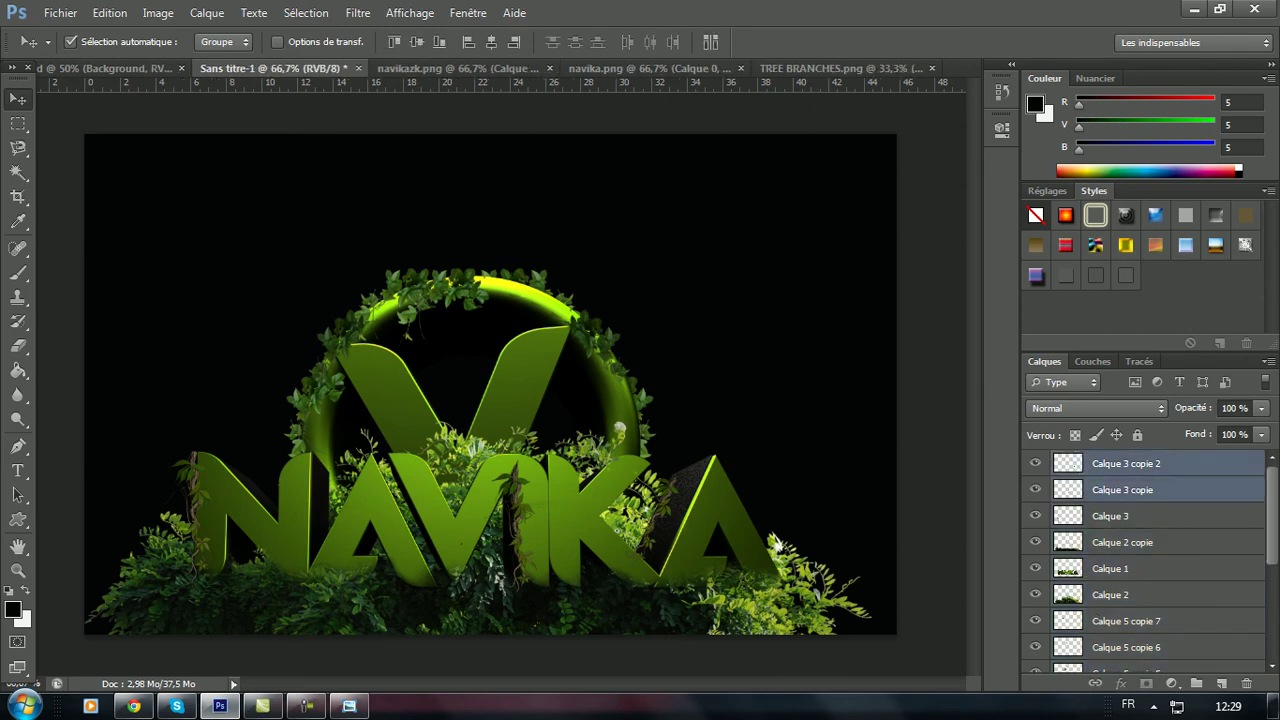
ctrl+click(1126, 515)
ctrl+click(1126, 542)
ctrl+click(1126, 568)
ctrl+click(1126, 594)
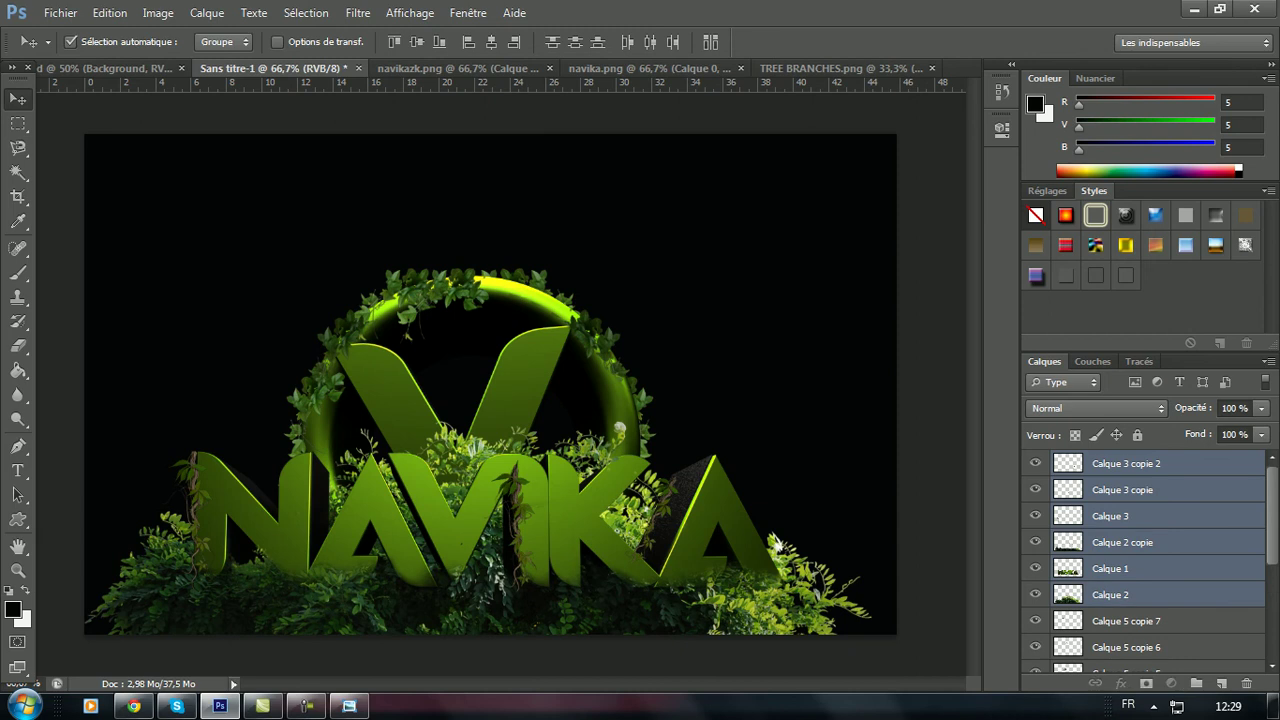
ctrl+click(1126, 621)
ctrl+click(1126, 647)
scroll(1140, 560, down, 2)
scroll(1140, 560, down, 3)
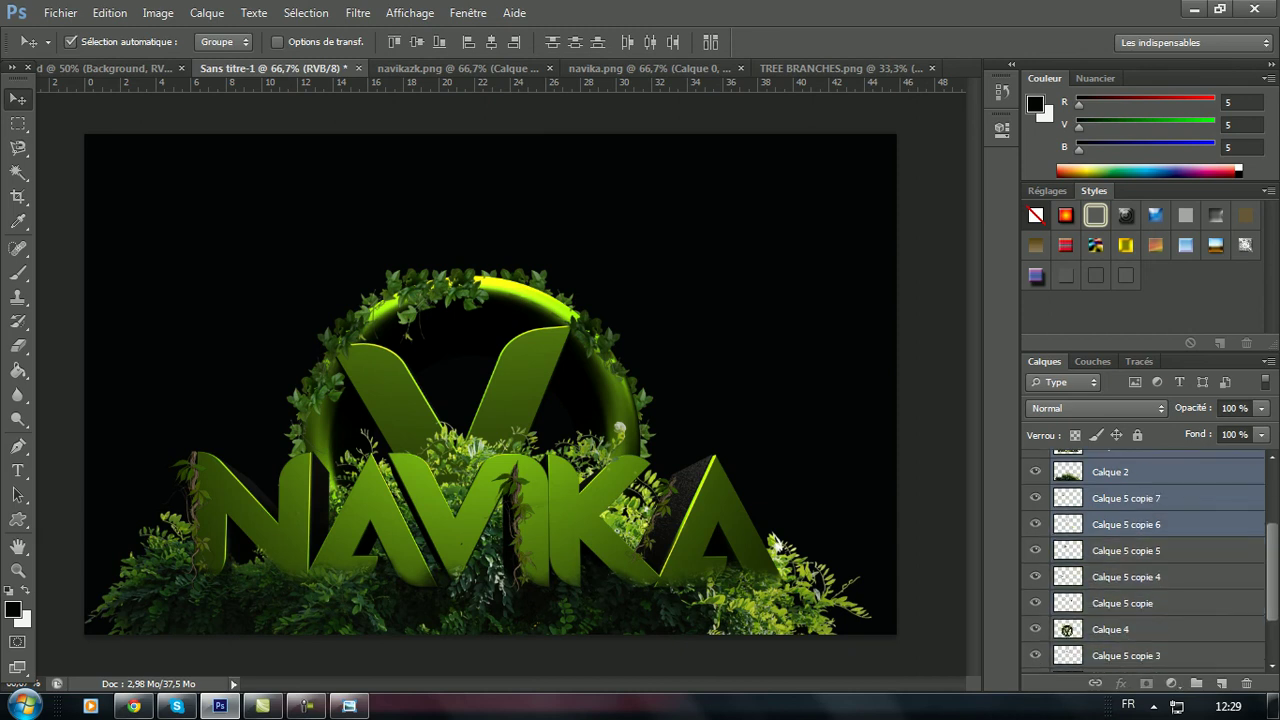
ctrl+click(1126, 550)
ctrl+click(1126, 576)
ctrl+click(1126, 603)
ctrl+click(1126, 629)
scroll(1150, 560, down, 2)
scroll(1150, 560, down, 1)
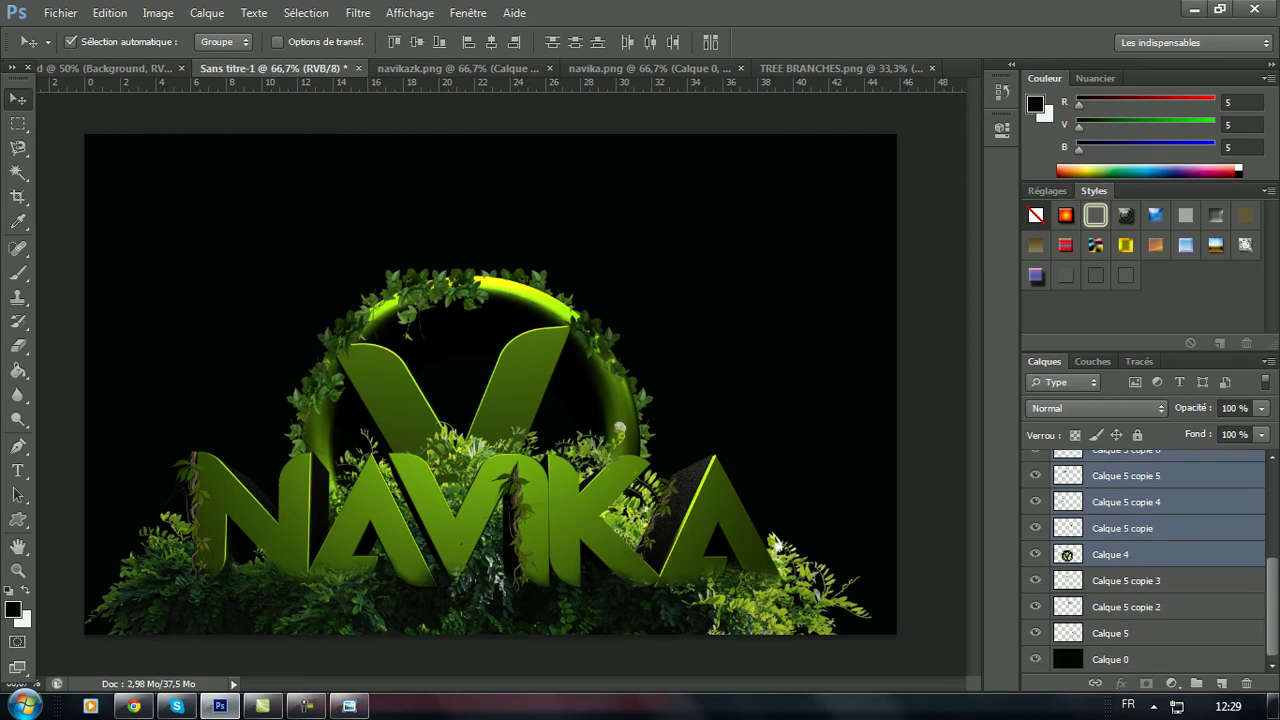
ctrl+click(1126, 580)
ctrl+click(1126, 606)
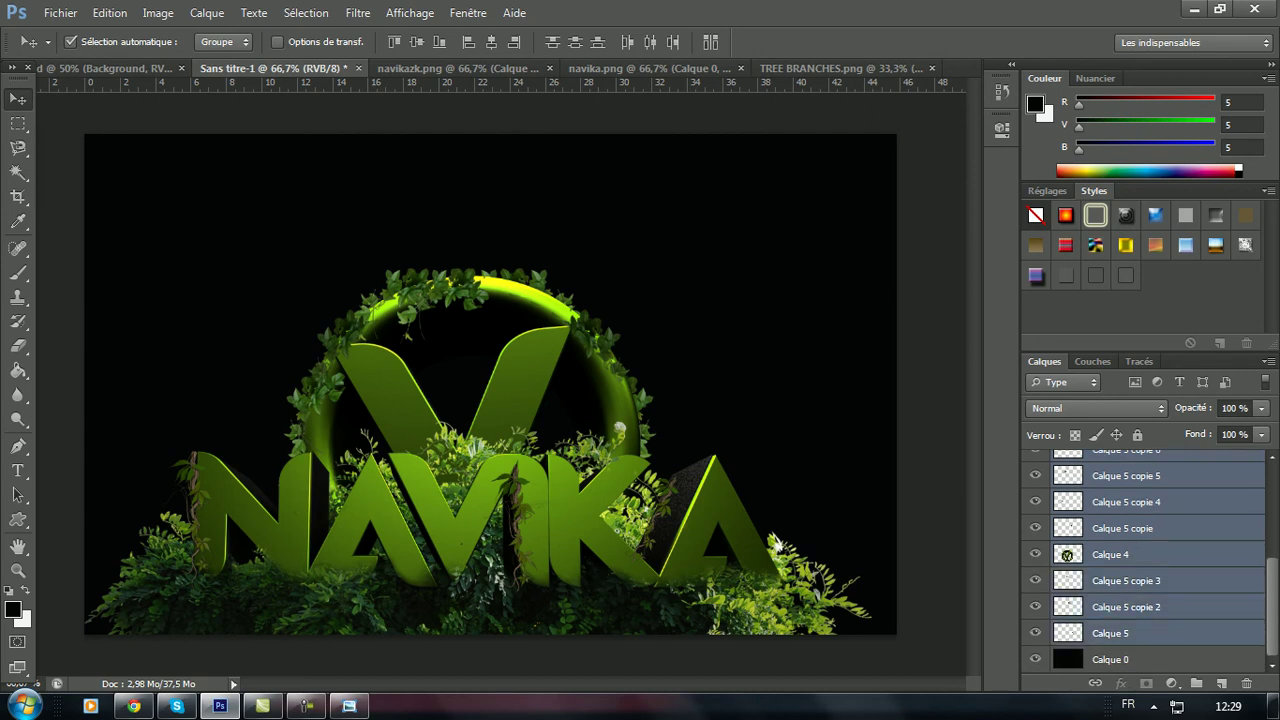
- Duplicate the selected logo layers into the bg.psd document
right_click(1162, 554)
click(1000, 100)
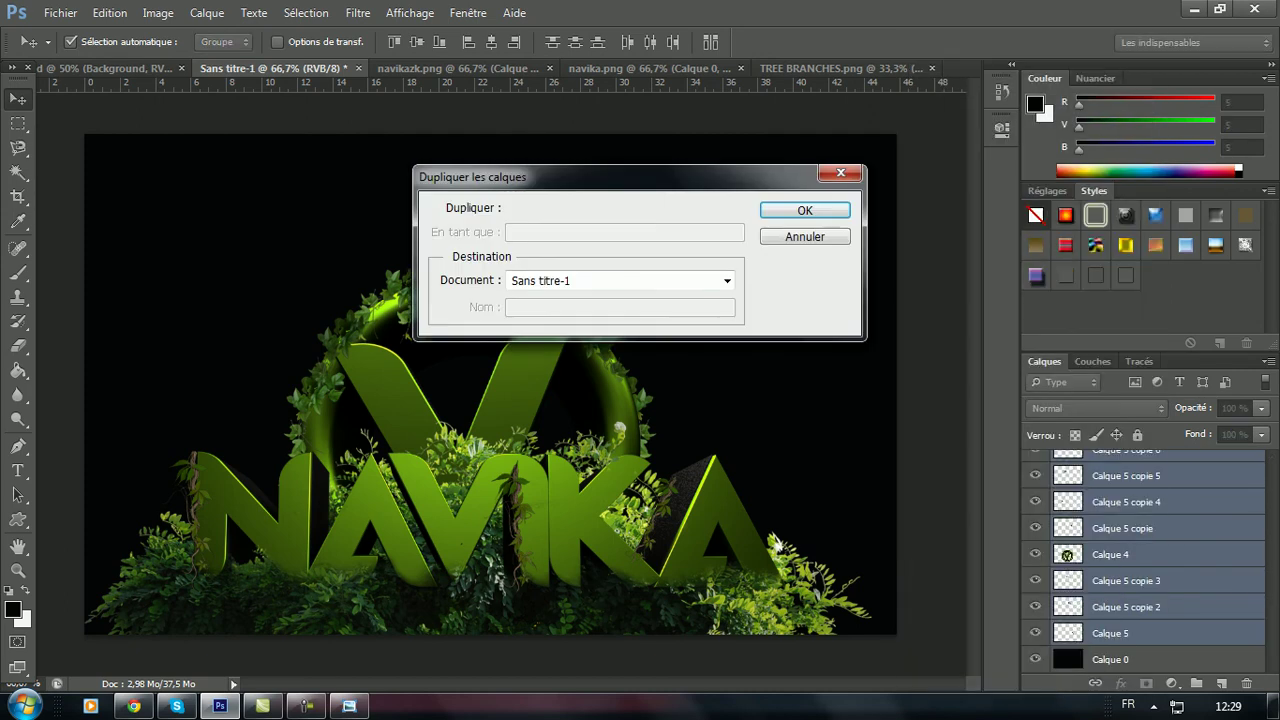
click(620, 280)
click(540, 297)
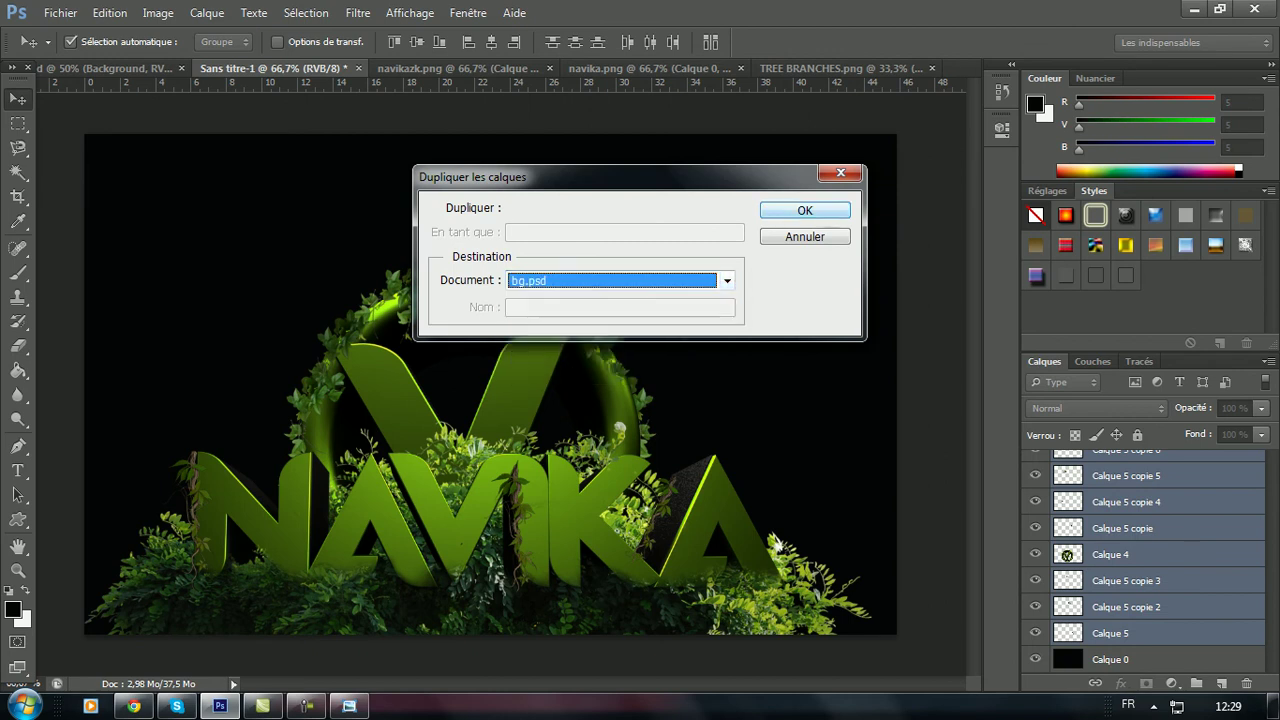
key(Return)
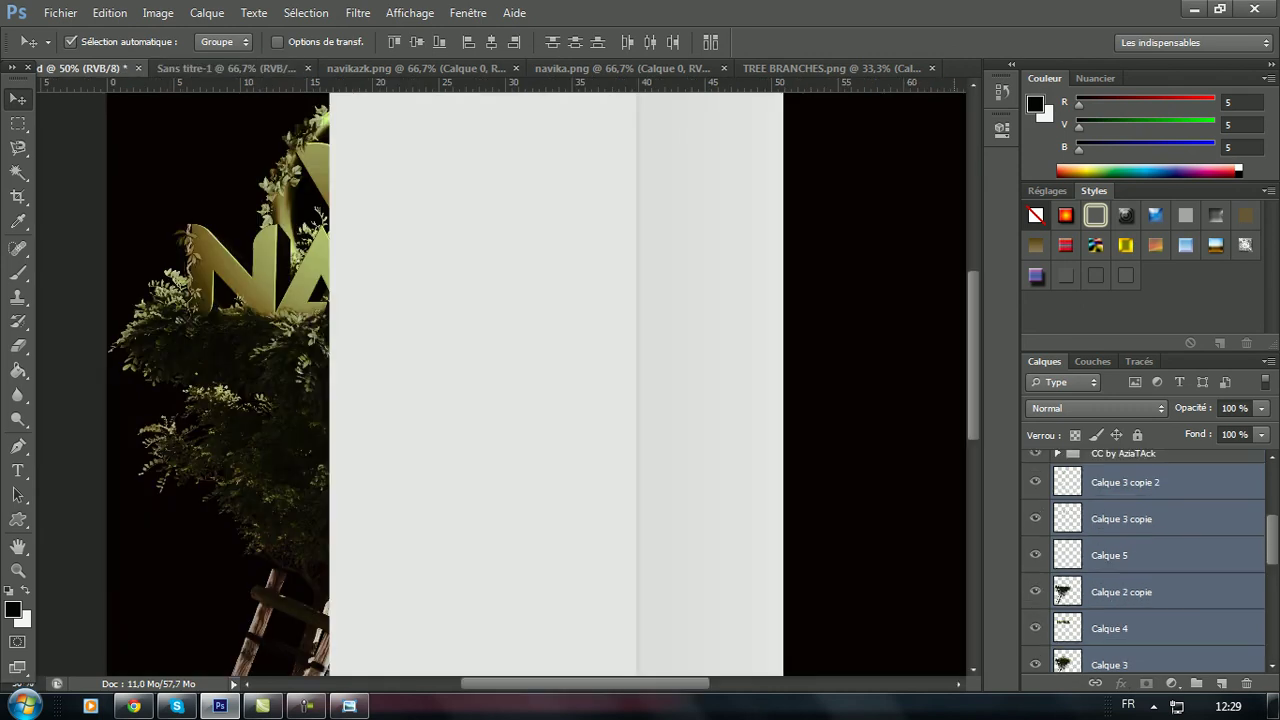
- Rotate the copied logo -90° onto its side
scroll(1145, 560, up, 2)
scroll(1145, 560, up, 1)
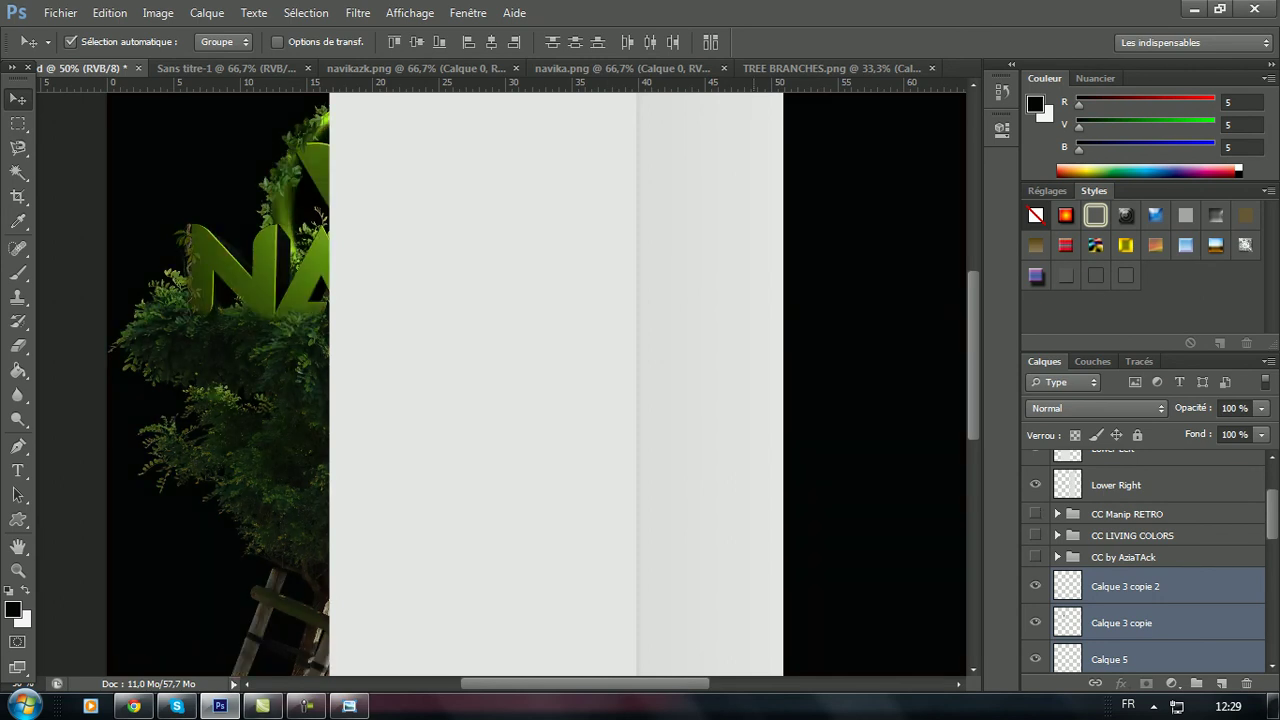
key(ctrl+t)
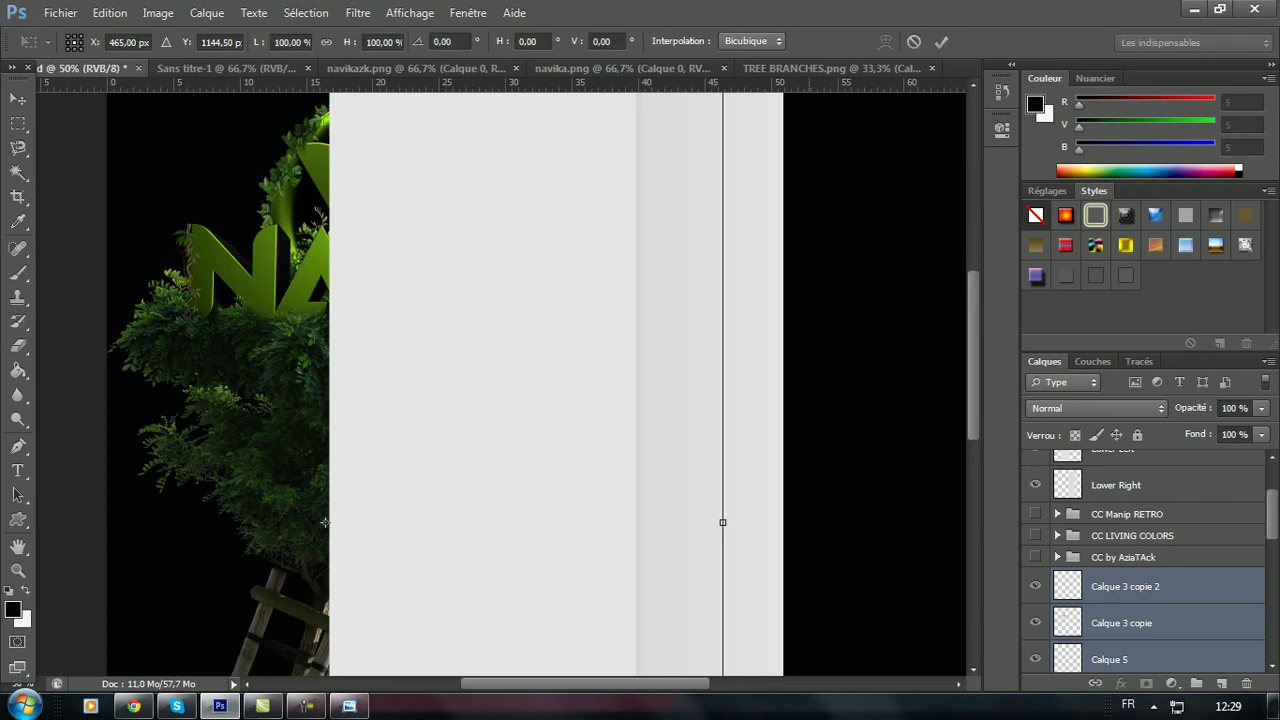
key(ctrl+minus)
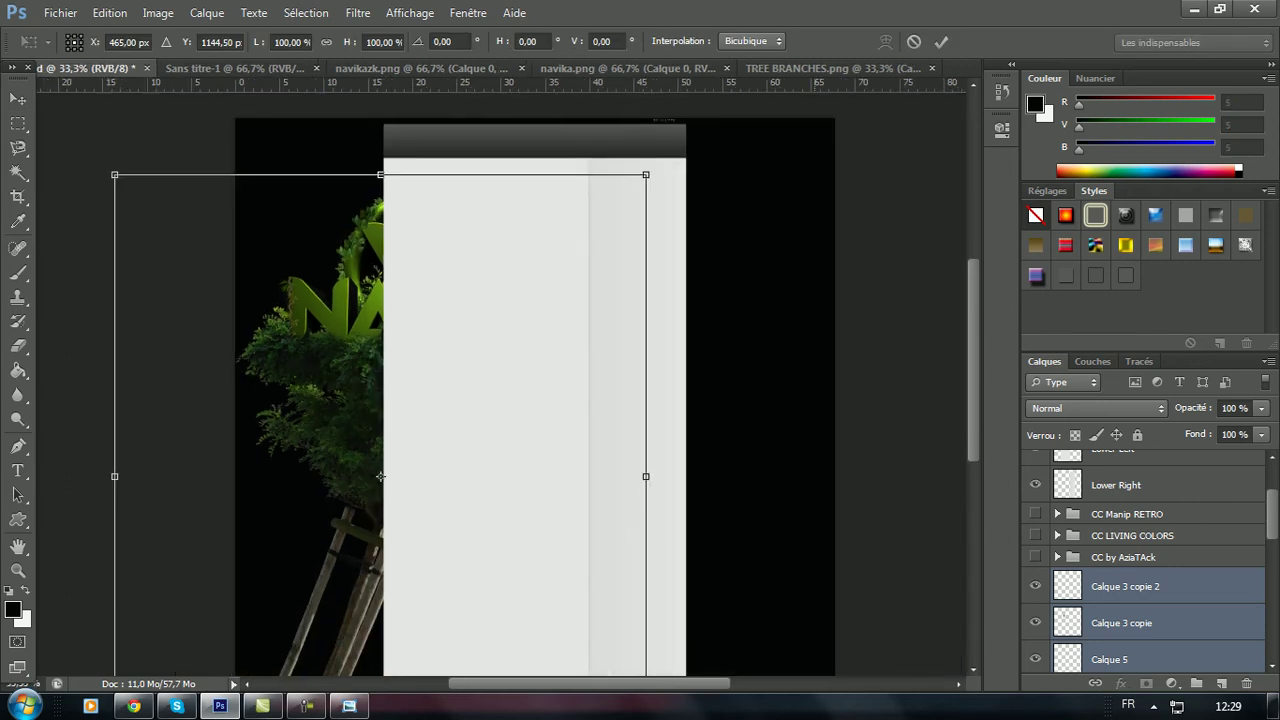
key(ctrl+minus)
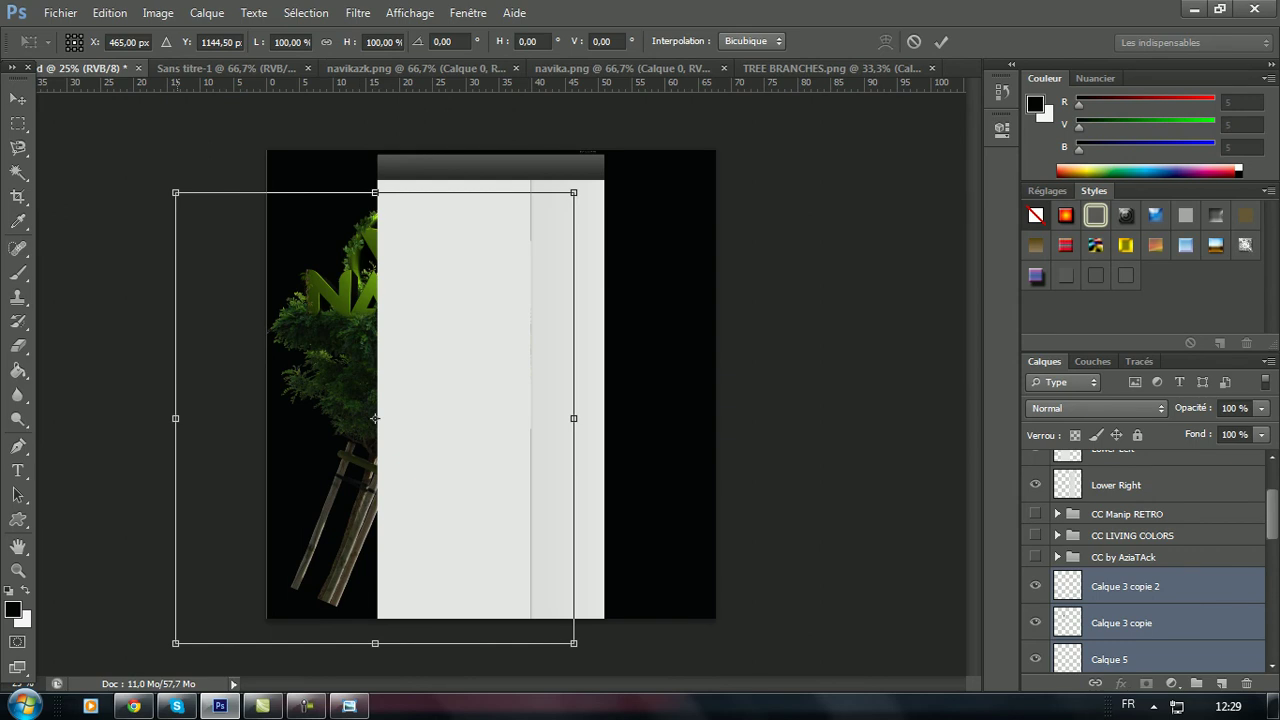
drag(120, 275, 215, 530)
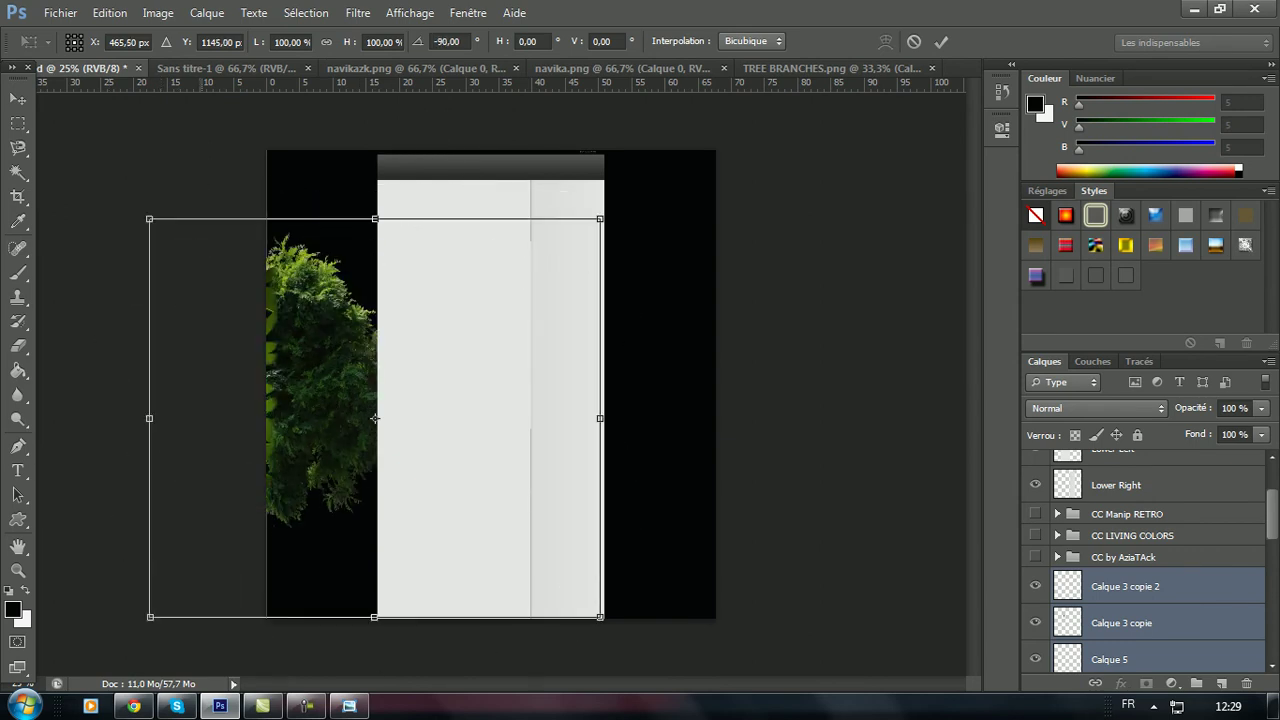
mouse_move(375, 418)
mouse_down()
mouse_move(421, 380)
mouse_move(469, 380)
mouse_up()
- Scale the vertical logo to about 77% and place it against the panel's left edge
drag(694, 180, 620, 245)
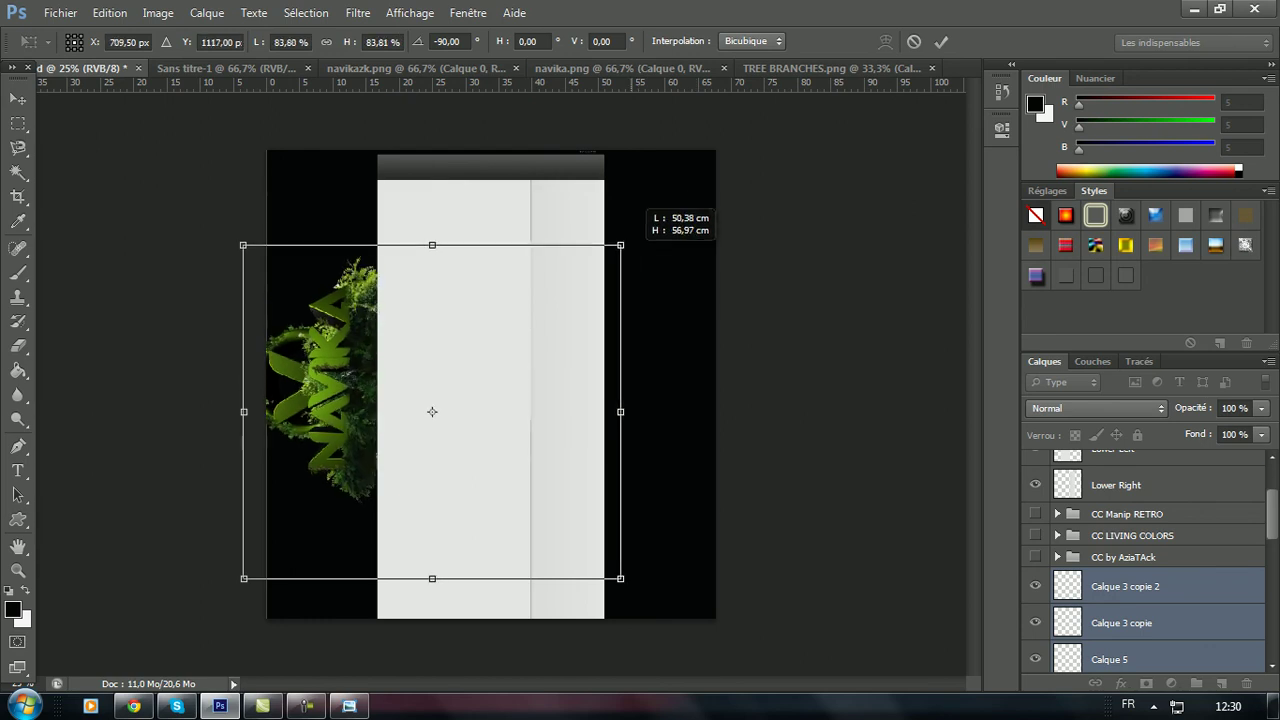
drag(574, 445, 606, 420)
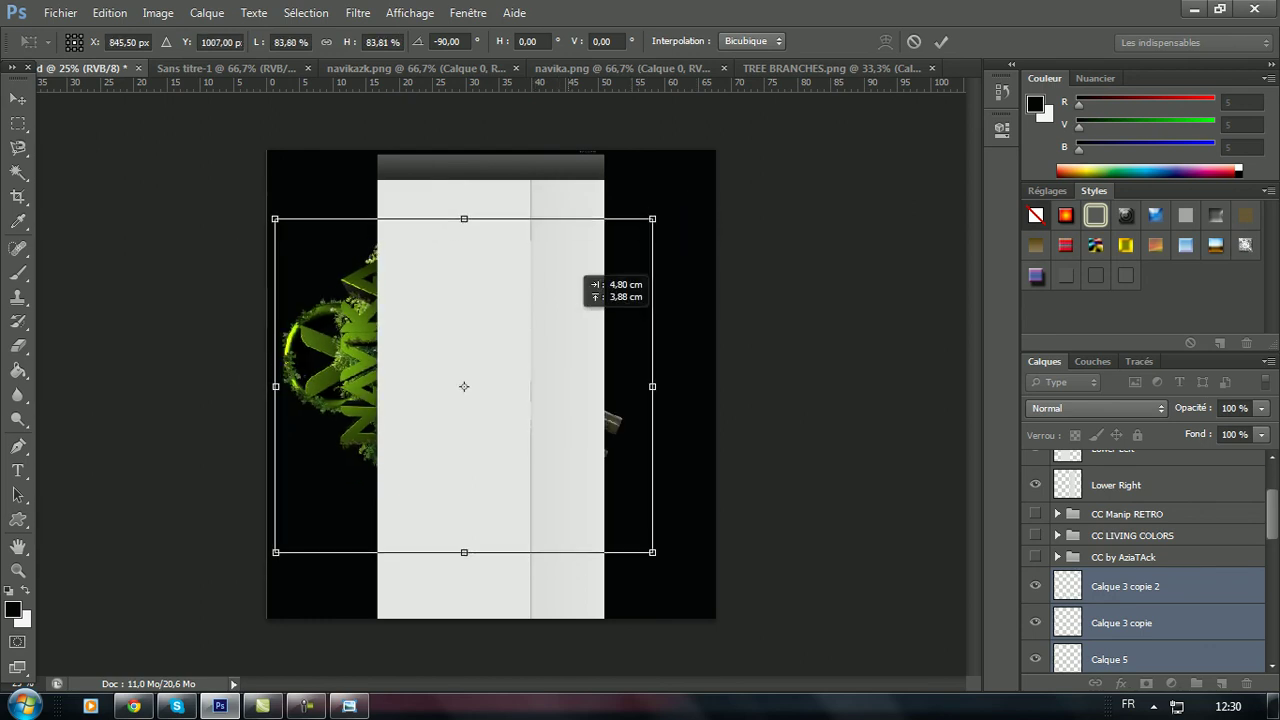
drag(578, 292, 569, 292)
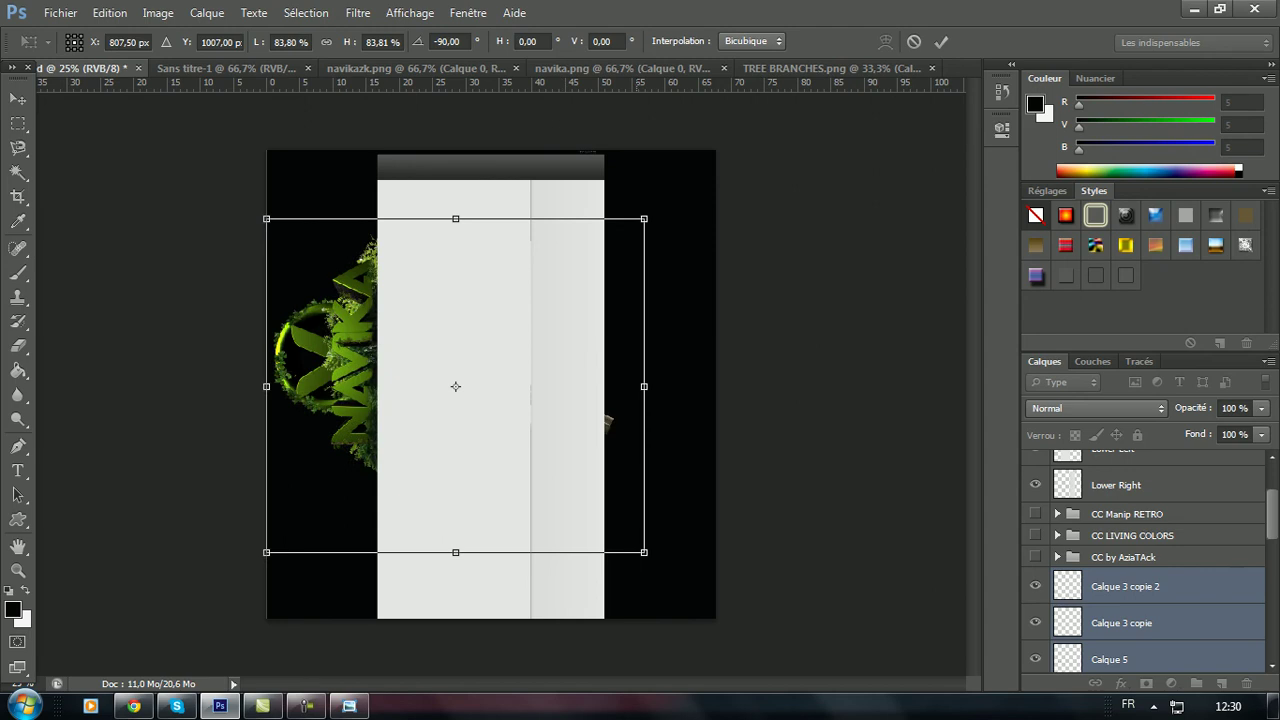
drag(644, 218, 638, 225)
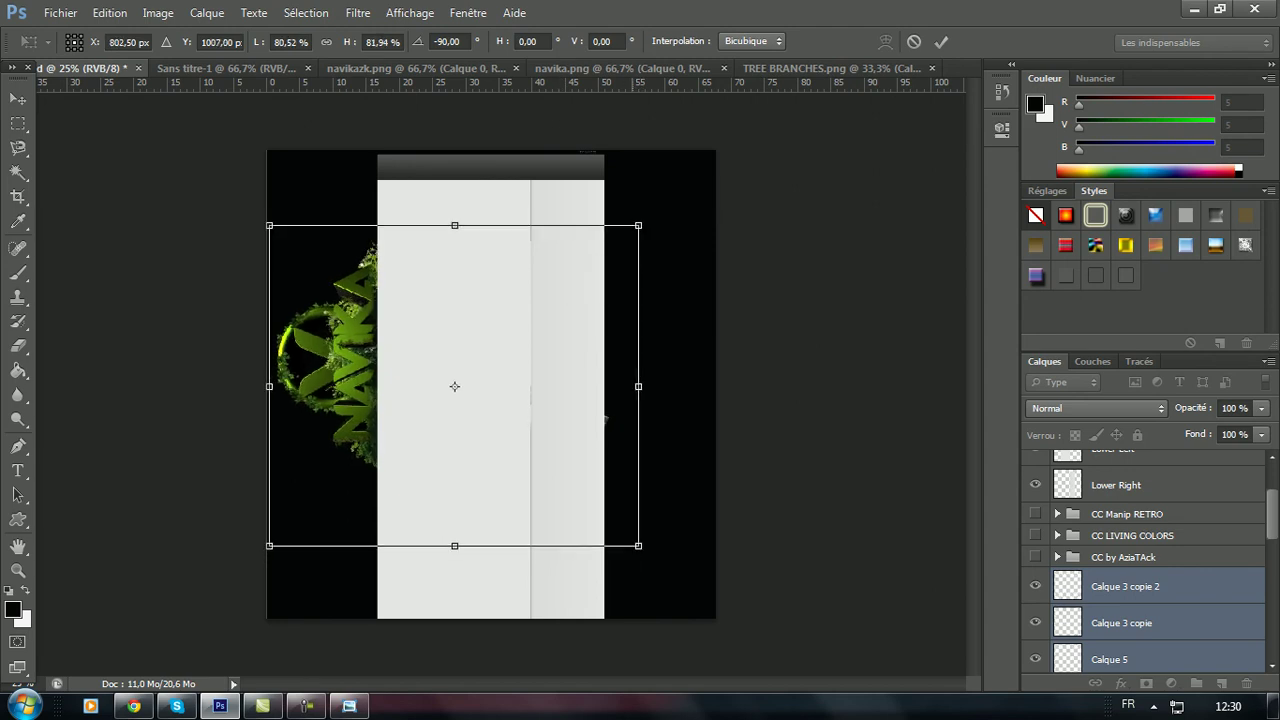
drag(638, 225, 628, 234)
drag(566, 276, 572, 280)
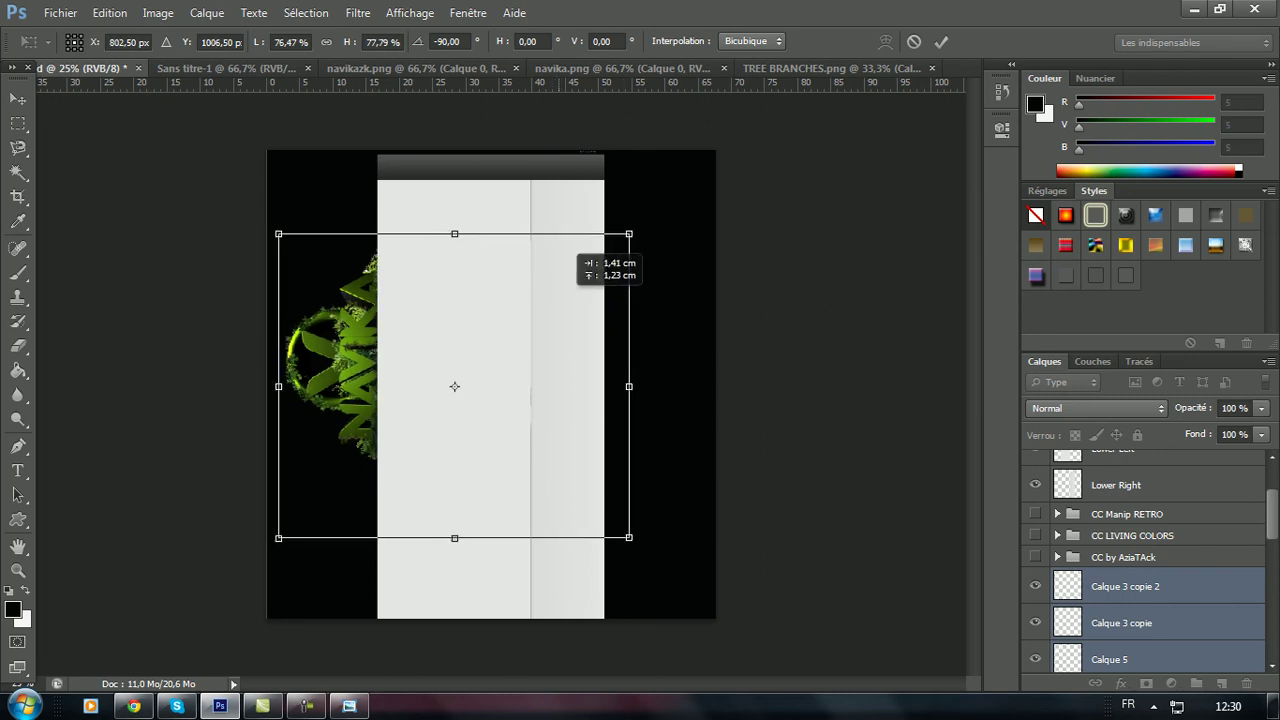
drag(572, 256, 568, 249)
click(18, 98)
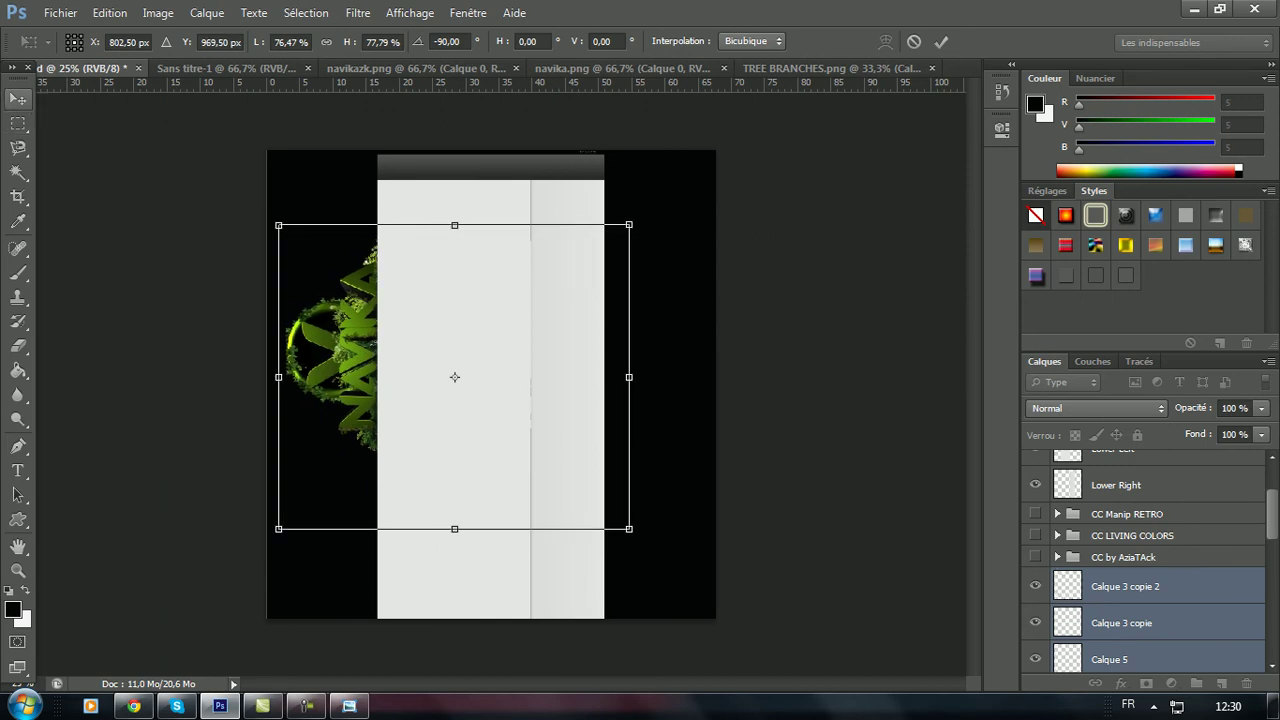
key(Escape)
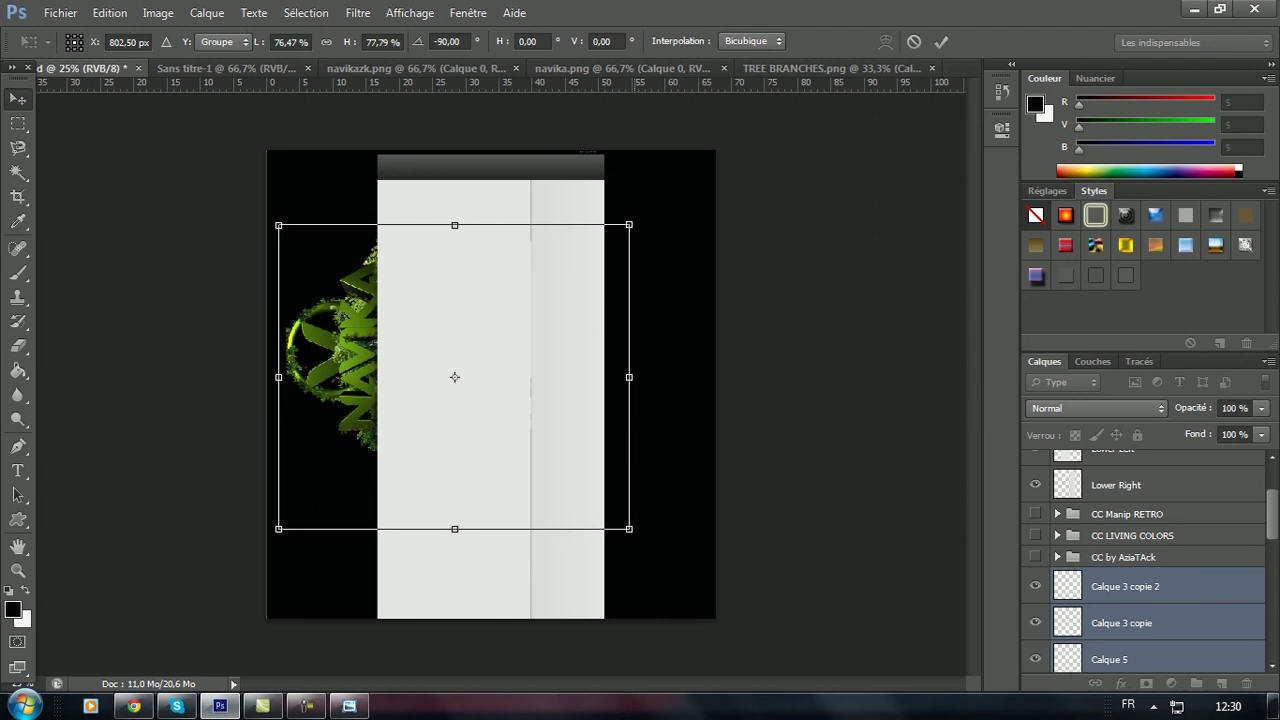
key(Return)
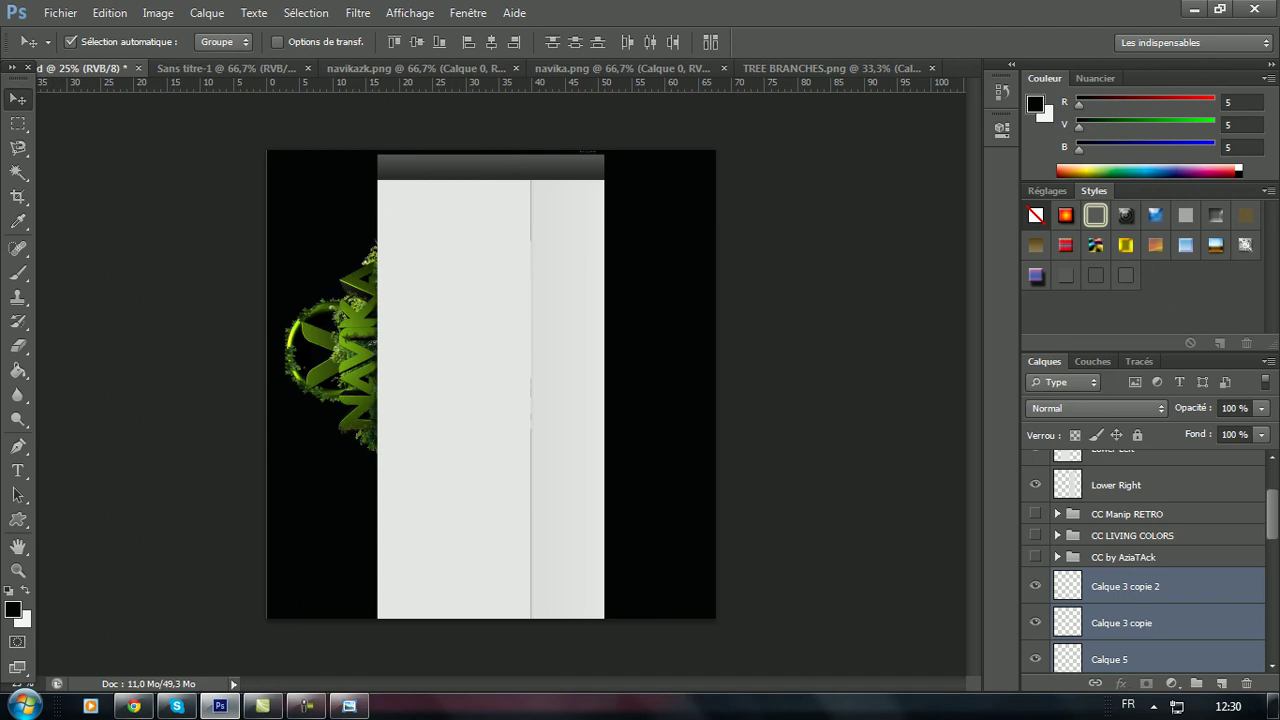
- Duplicate the selected vertical logo layers
scroll(1145, 560, up, 3)
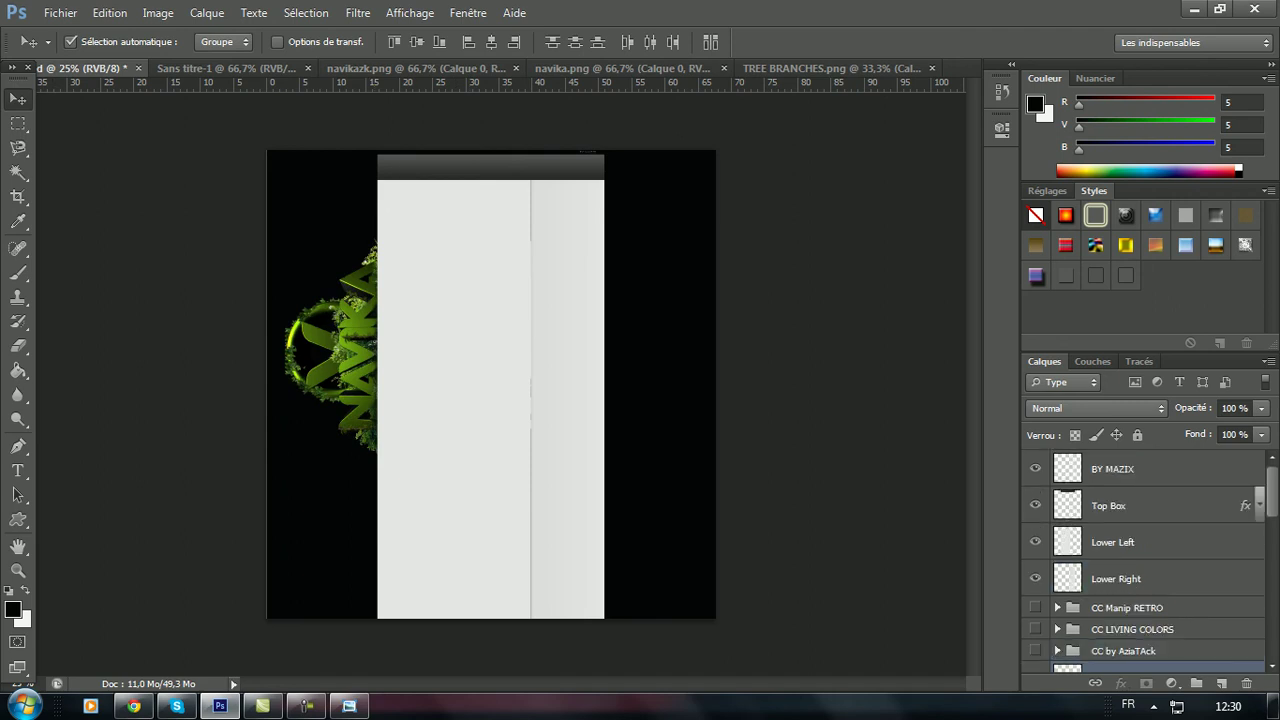
scroll(1063, 650, down, 1)
scroll(1063, 650, down, 2)
scroll(1063, 650, down, 1)
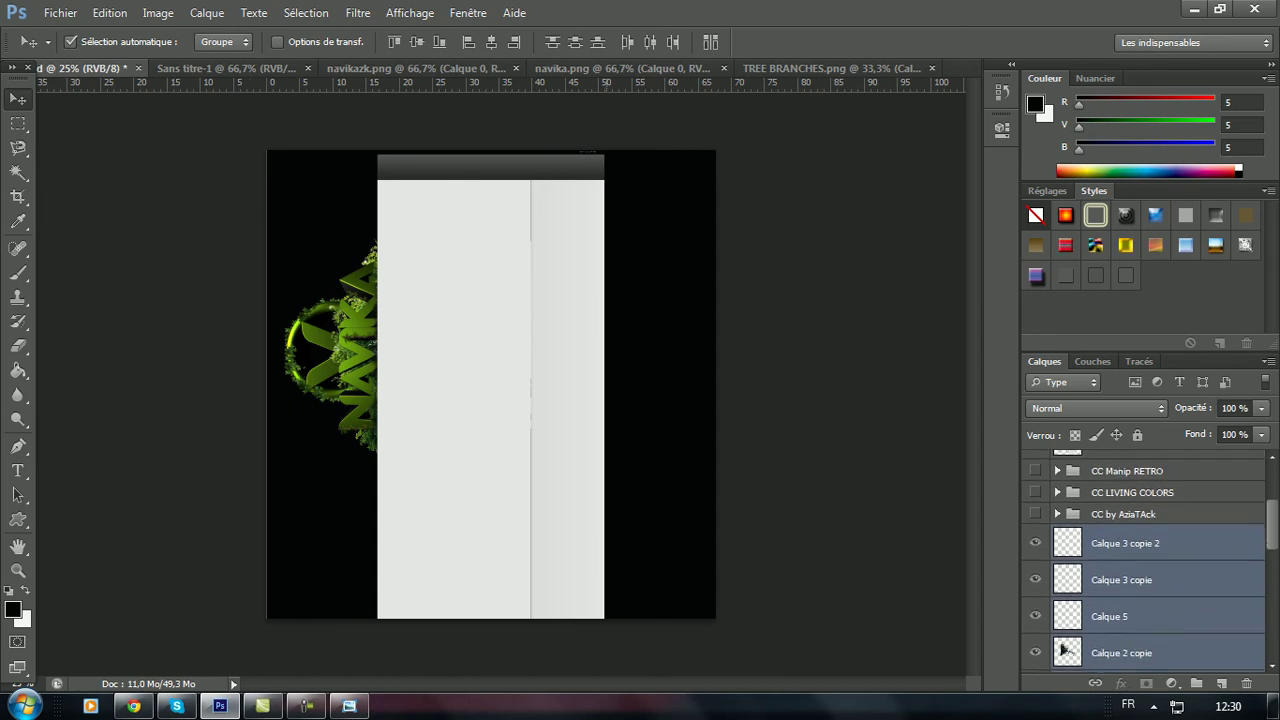
right_click(1063, 650)
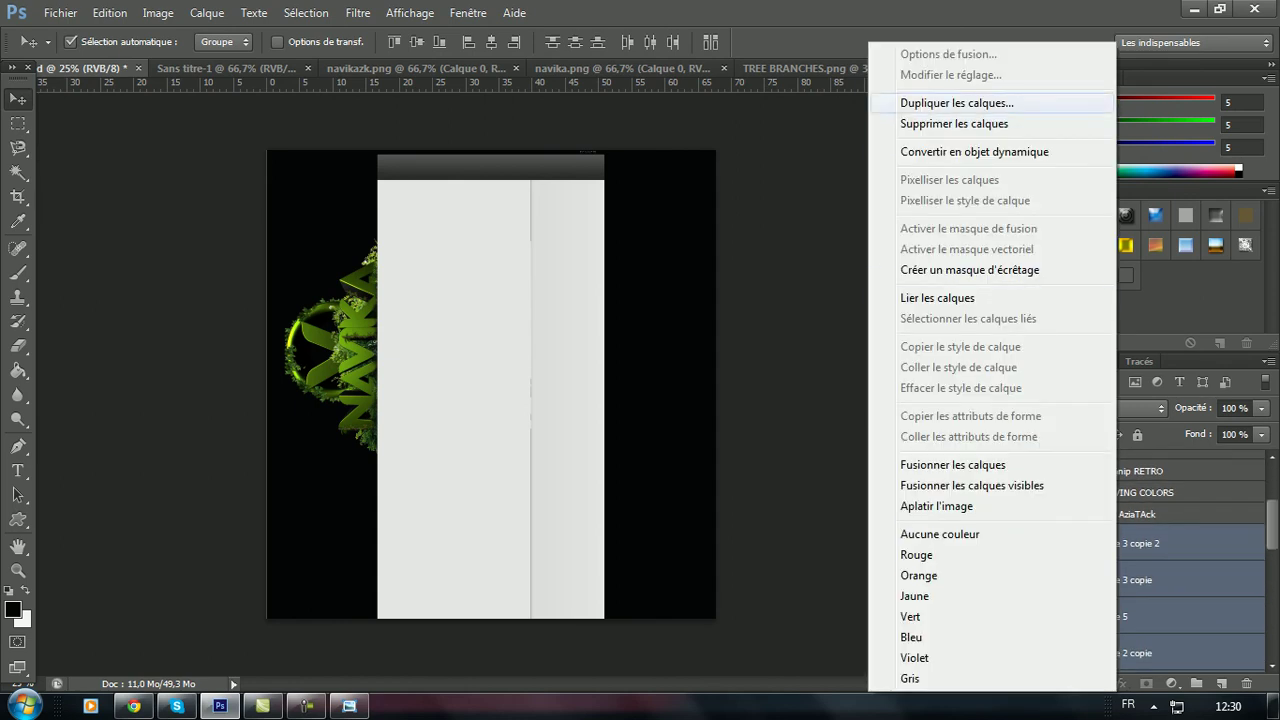
click(943, 101)
key(Return)
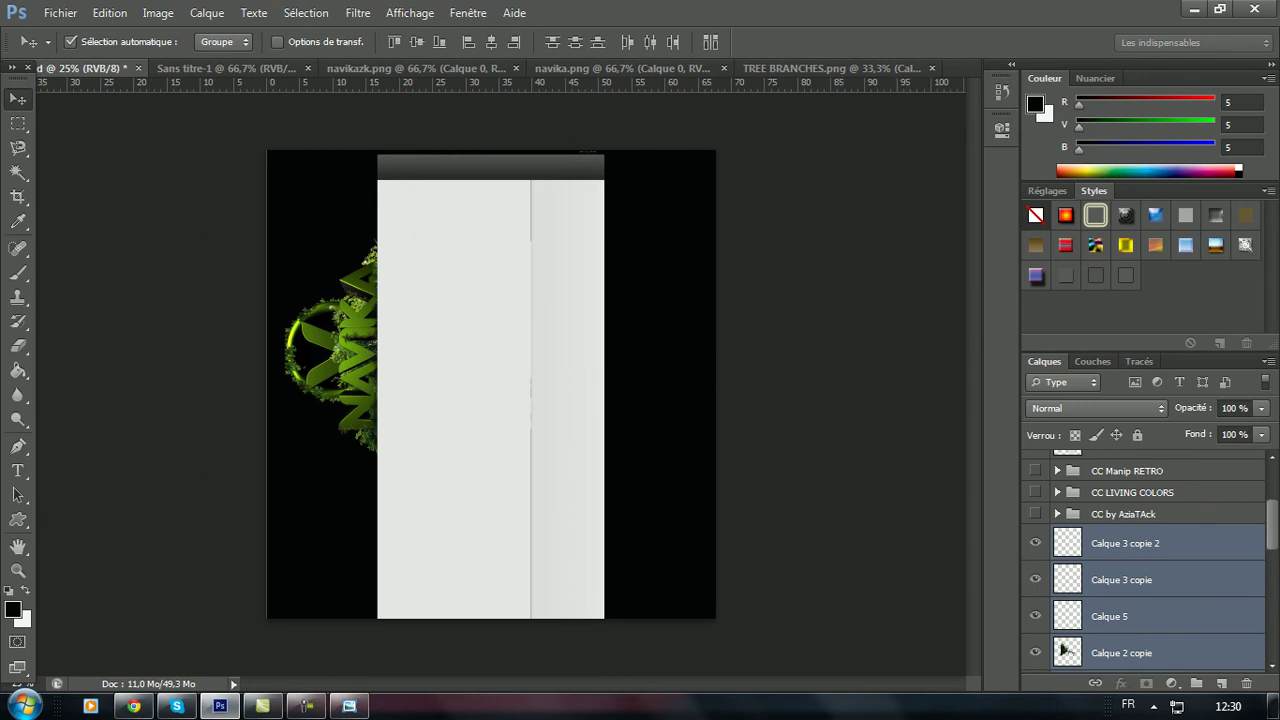
- Rotate the logo copy 180° and place it against the panel's right edge
key(ctrl+t)
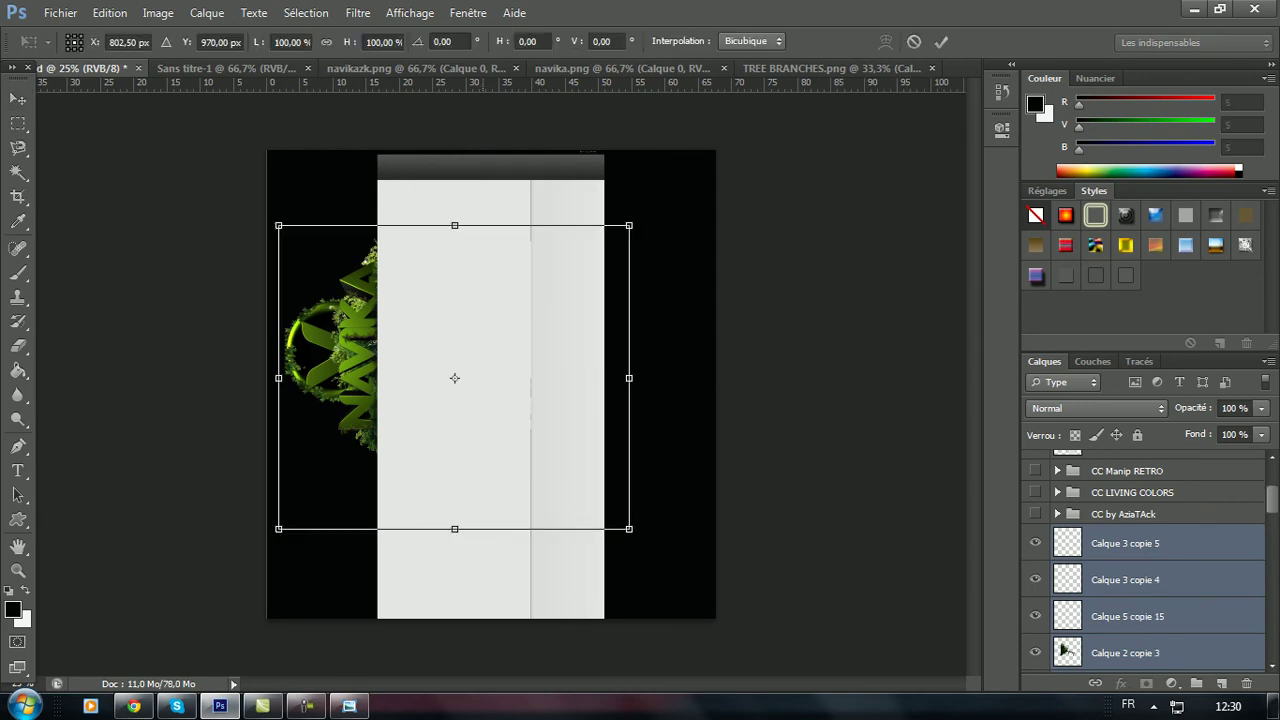
drag(268, 540, 228, 273)
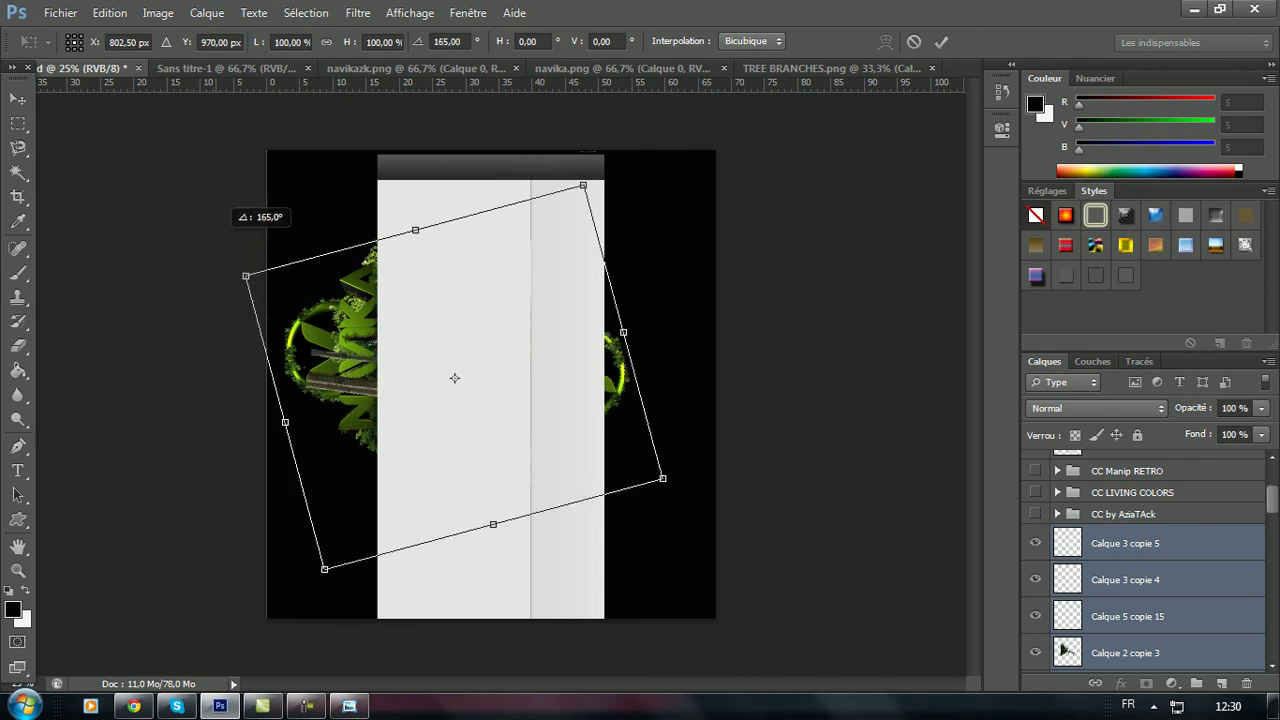
drag(228, 273, 251, 211)
key(shift+Right)
key(shift+Right)
drag(458, 378, 521, 325)
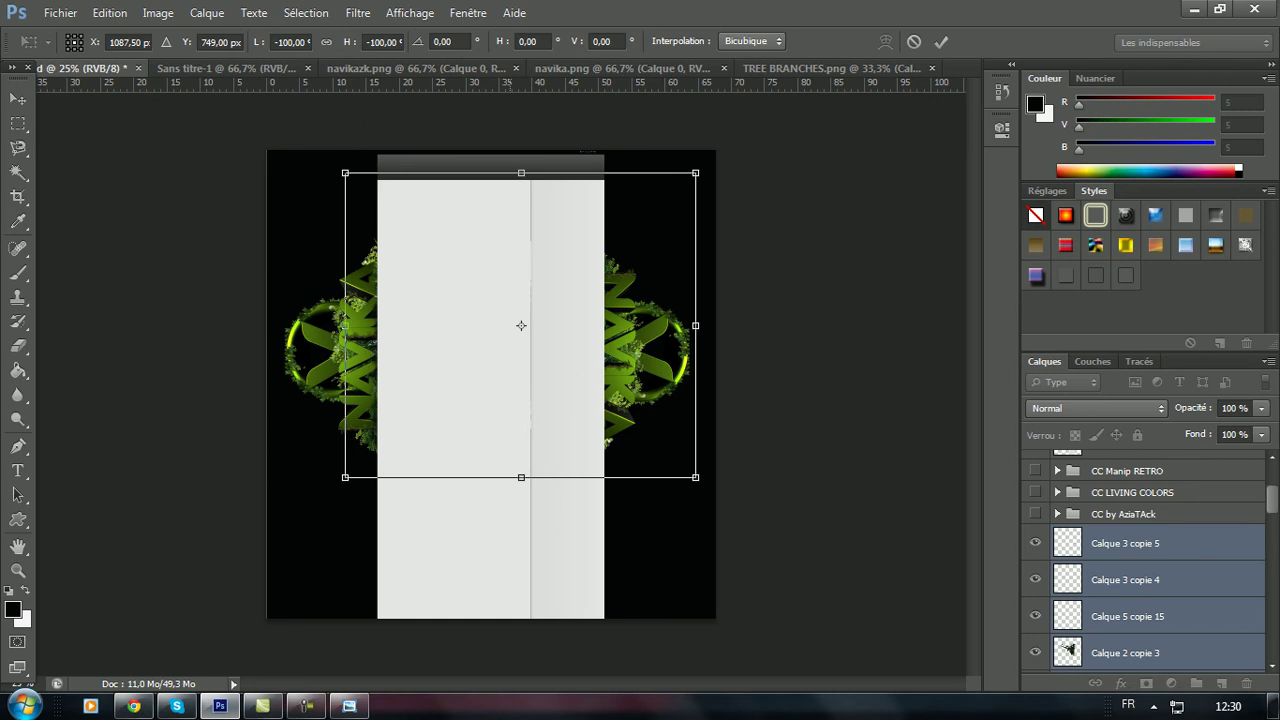
key(v)
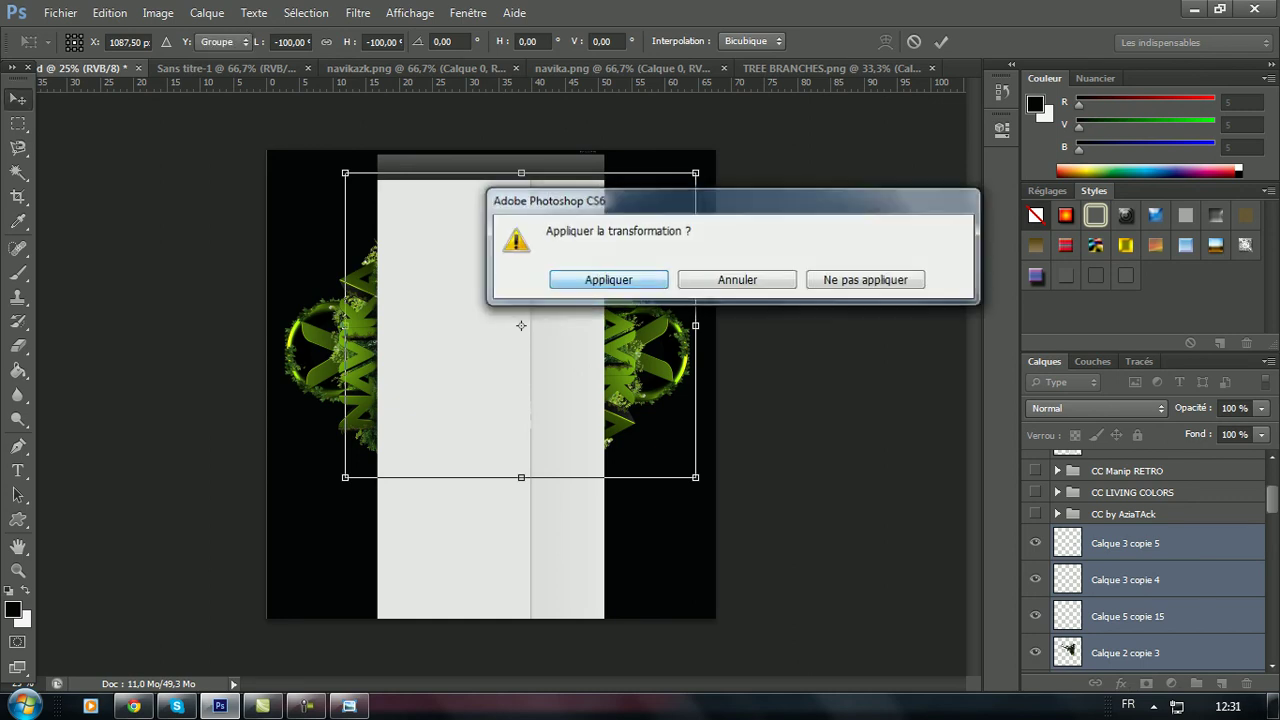
key(Escape)
key(Return)
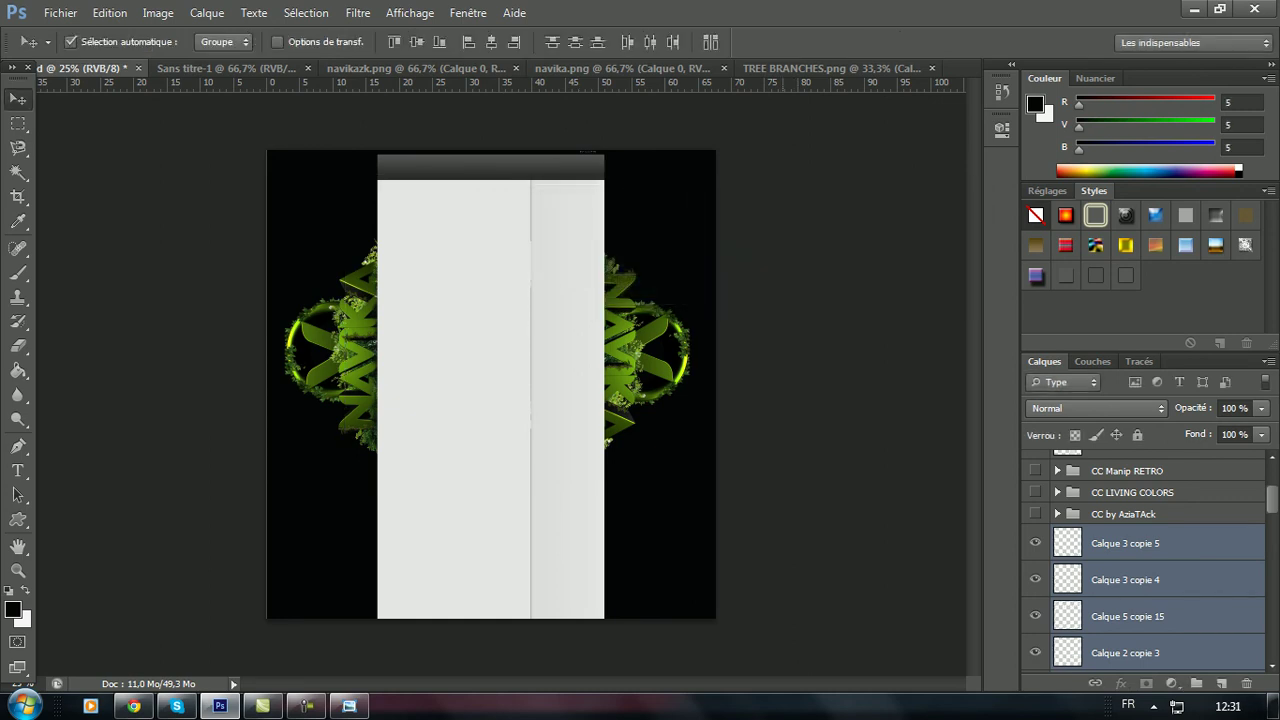
- Add a horizontal guide across the logos and raise both logos slightly
drag(800, 82, 800, 256)
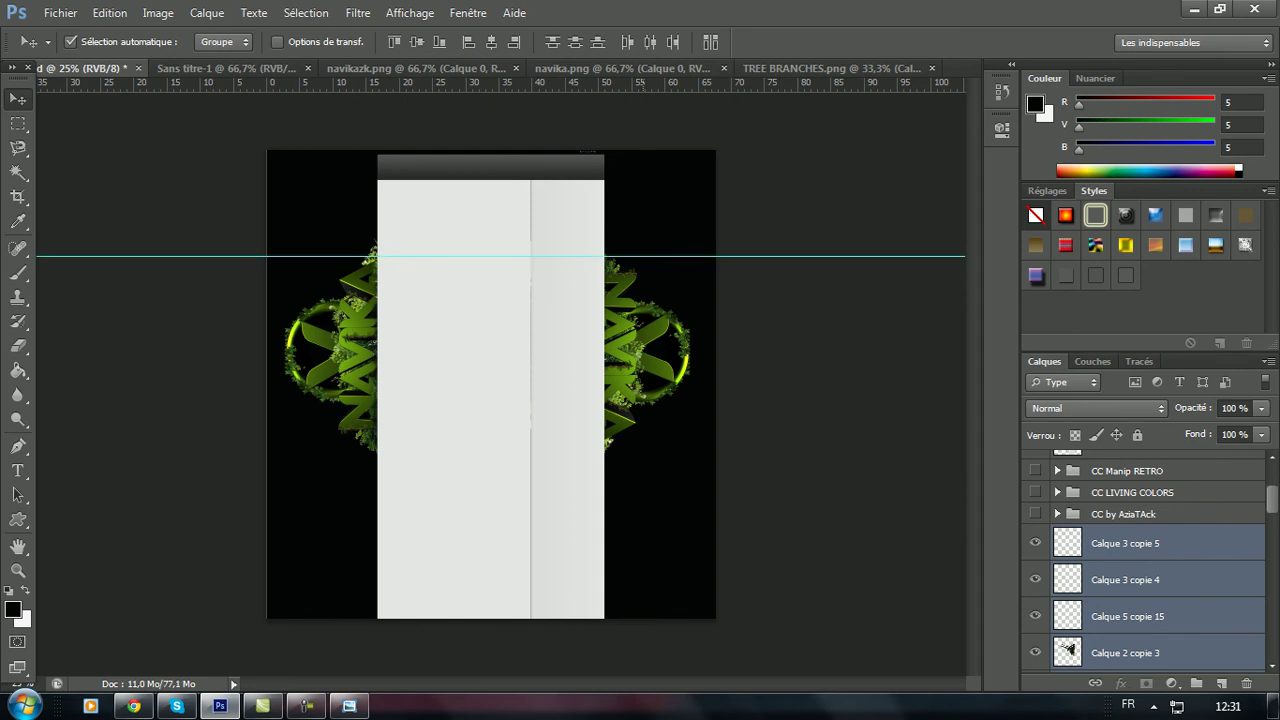
key(ctrl+t)
drag(521, 325, 521, 314)
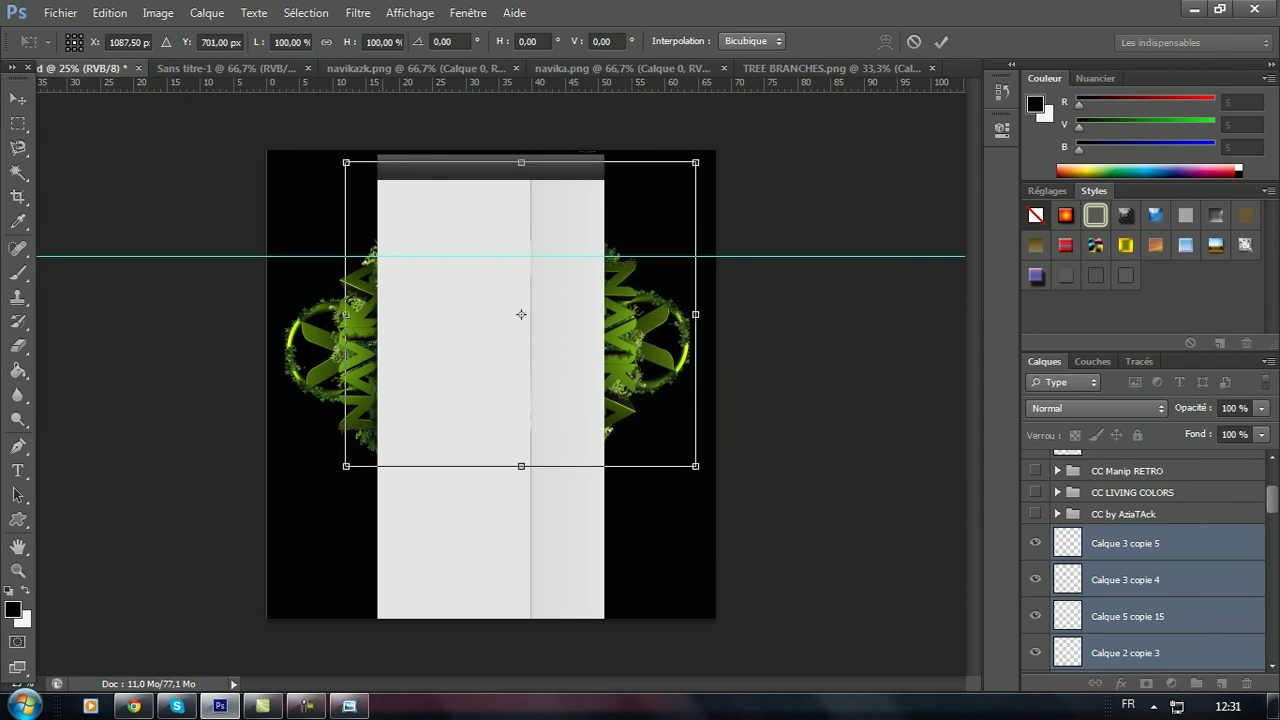
key(v)
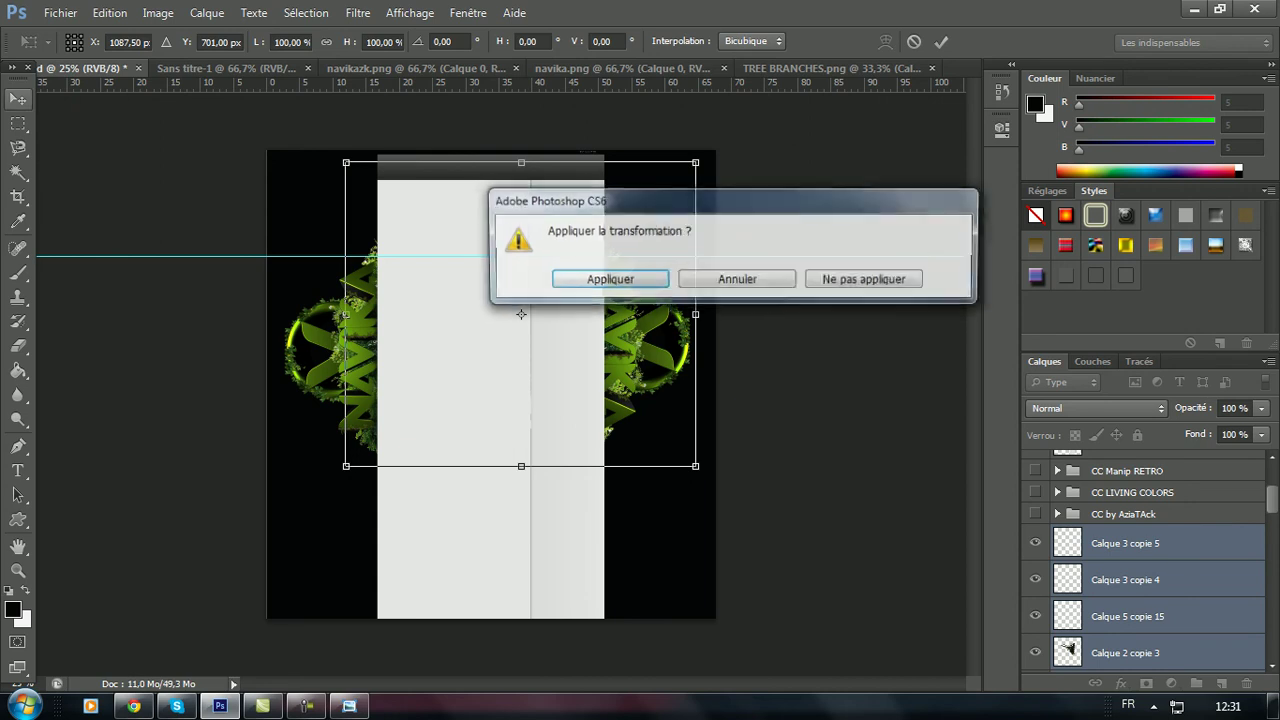
key(Return)
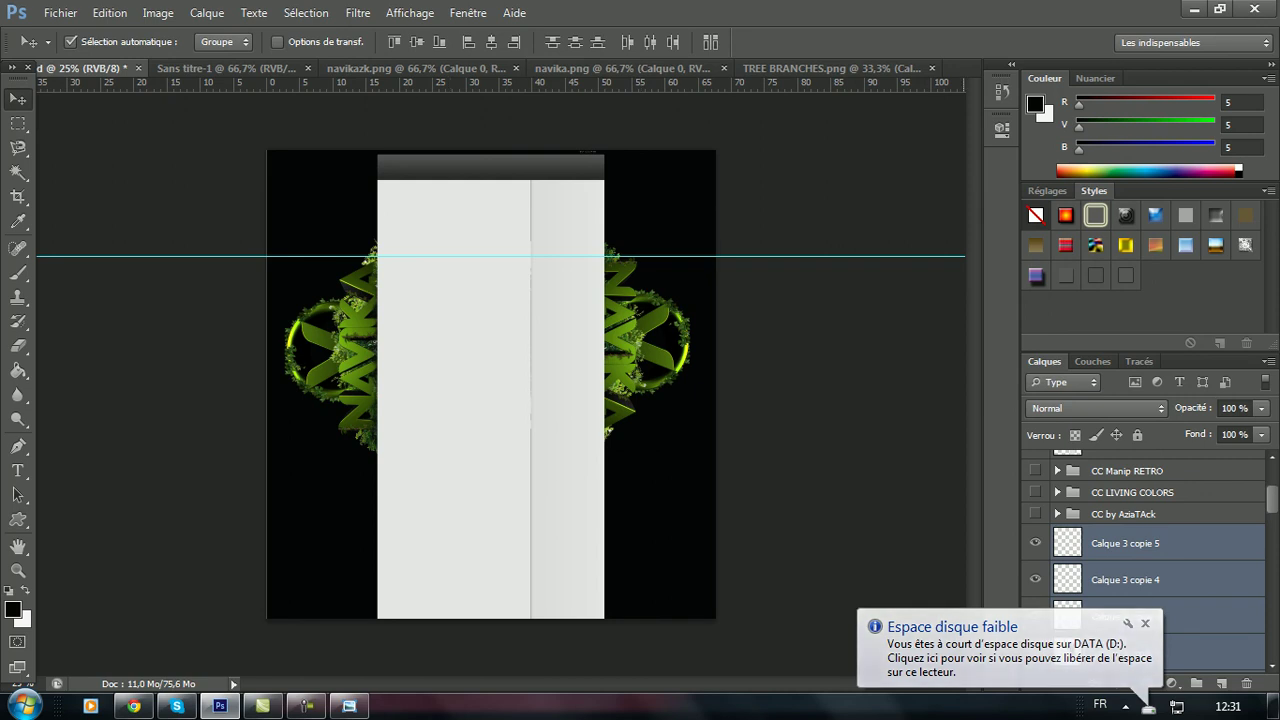
- Open the wheat-field wallpaper 2656194c9bot.com_.jpg from GFX > Wallpaper PACK
key(alt+f)
key(Escape)
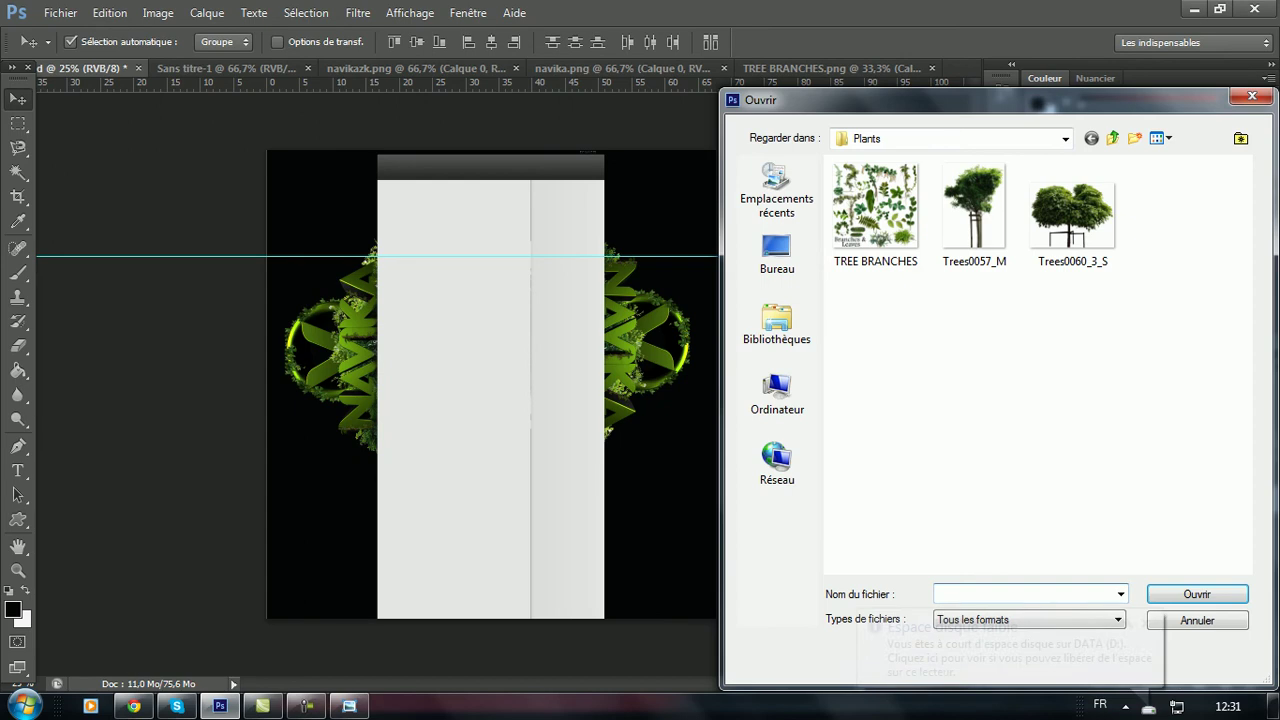
click(1065, 138)
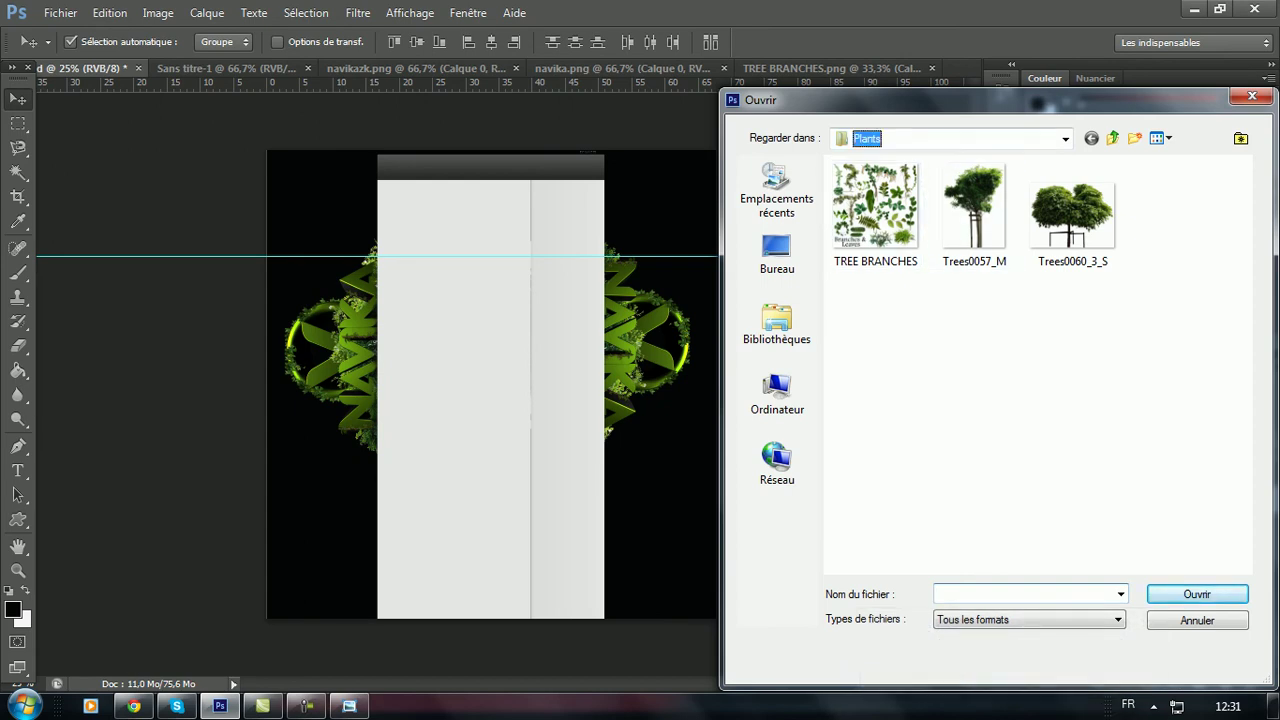
click(889, 248)
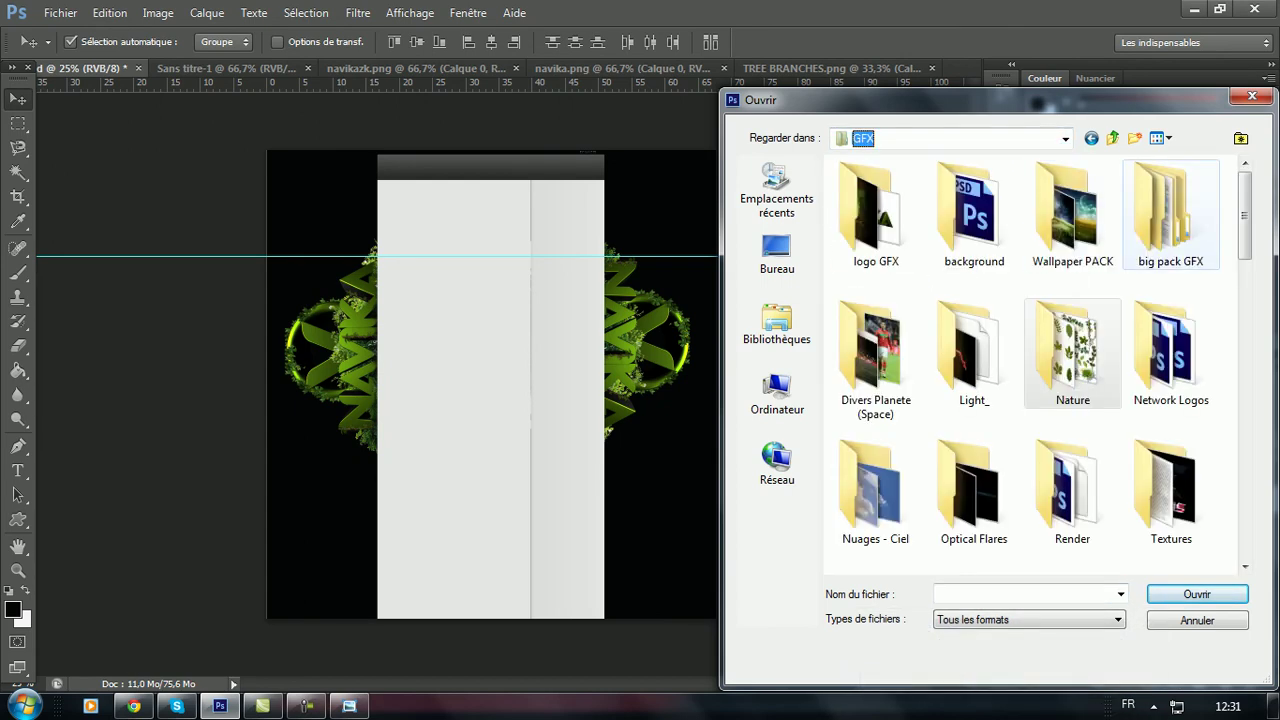
double_click(1072, 215)
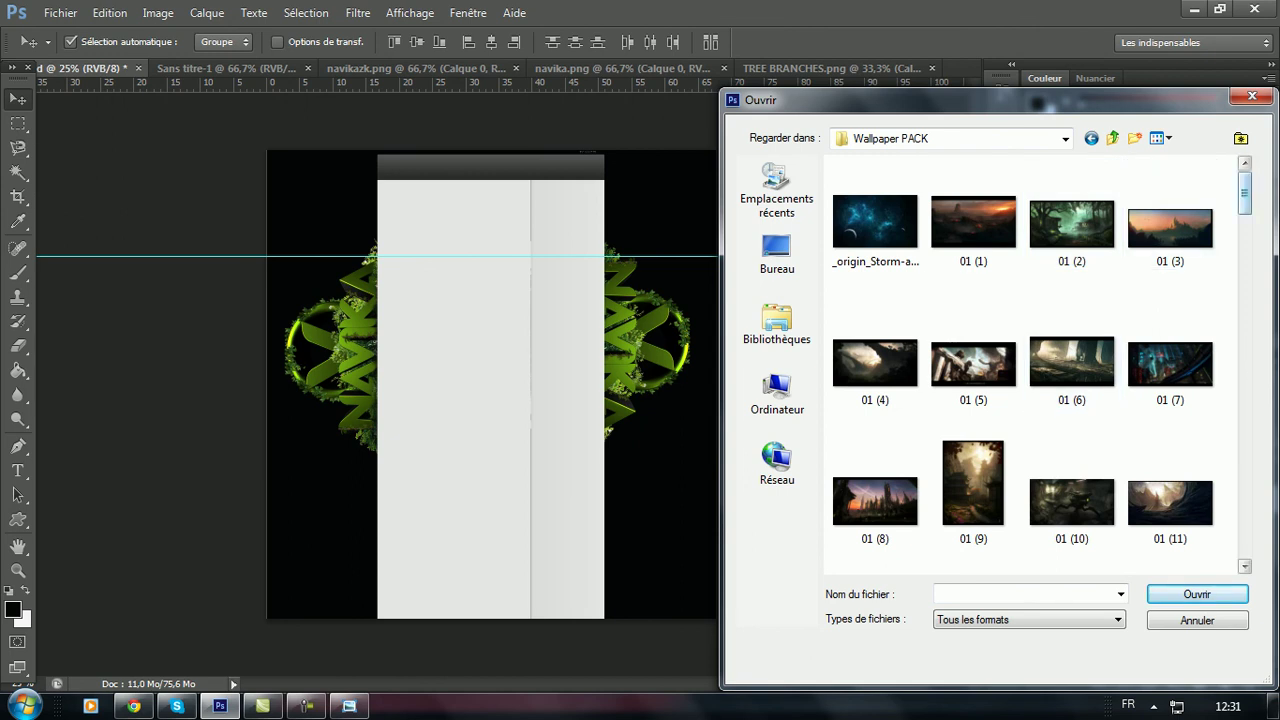
scroll(1100, 350, down, 5)
scroll(1040, 360, down, 2)
click(1072, 515)
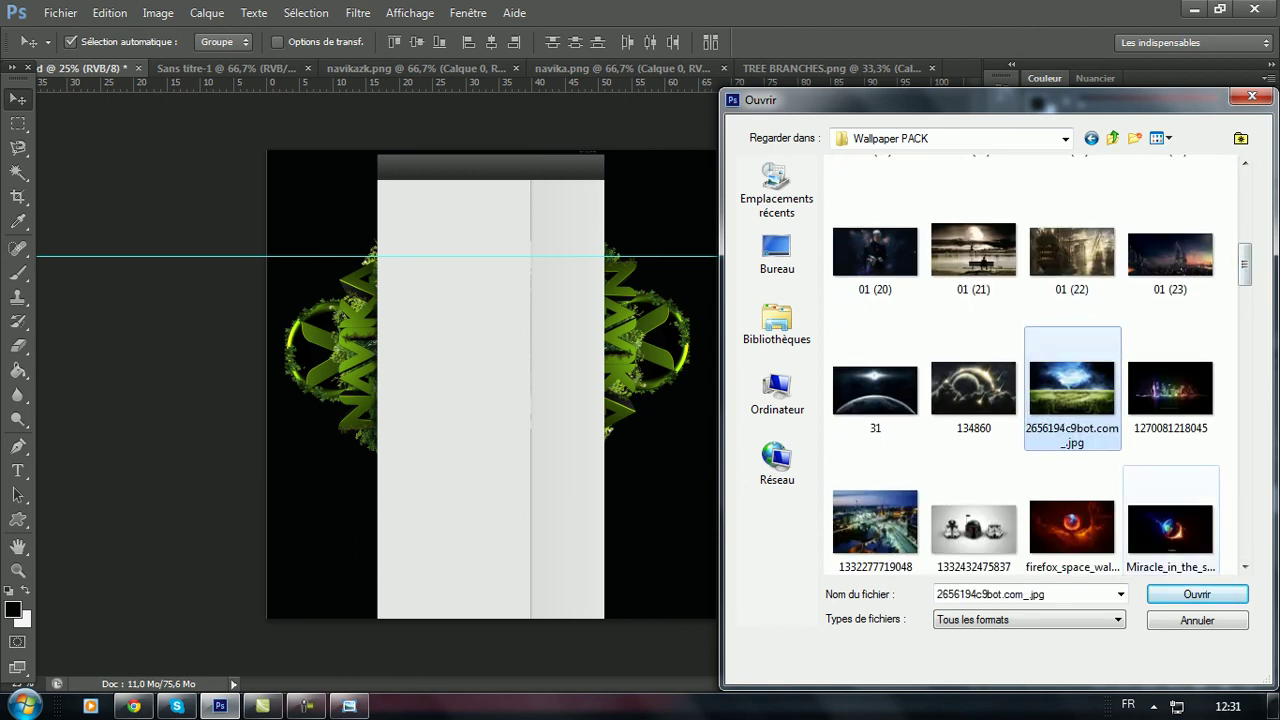
click(1197, 594)
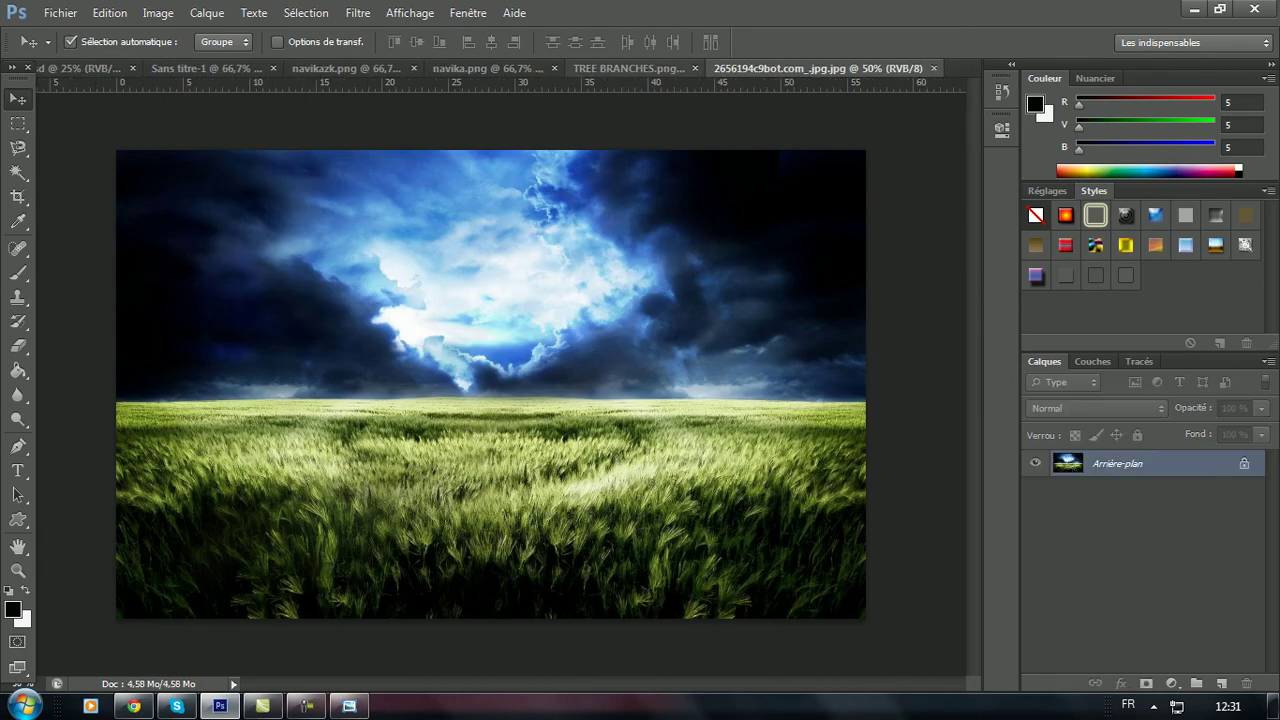
- Close TREE BRANCHES without saving and return to the logo design document
key(ctrl+q)
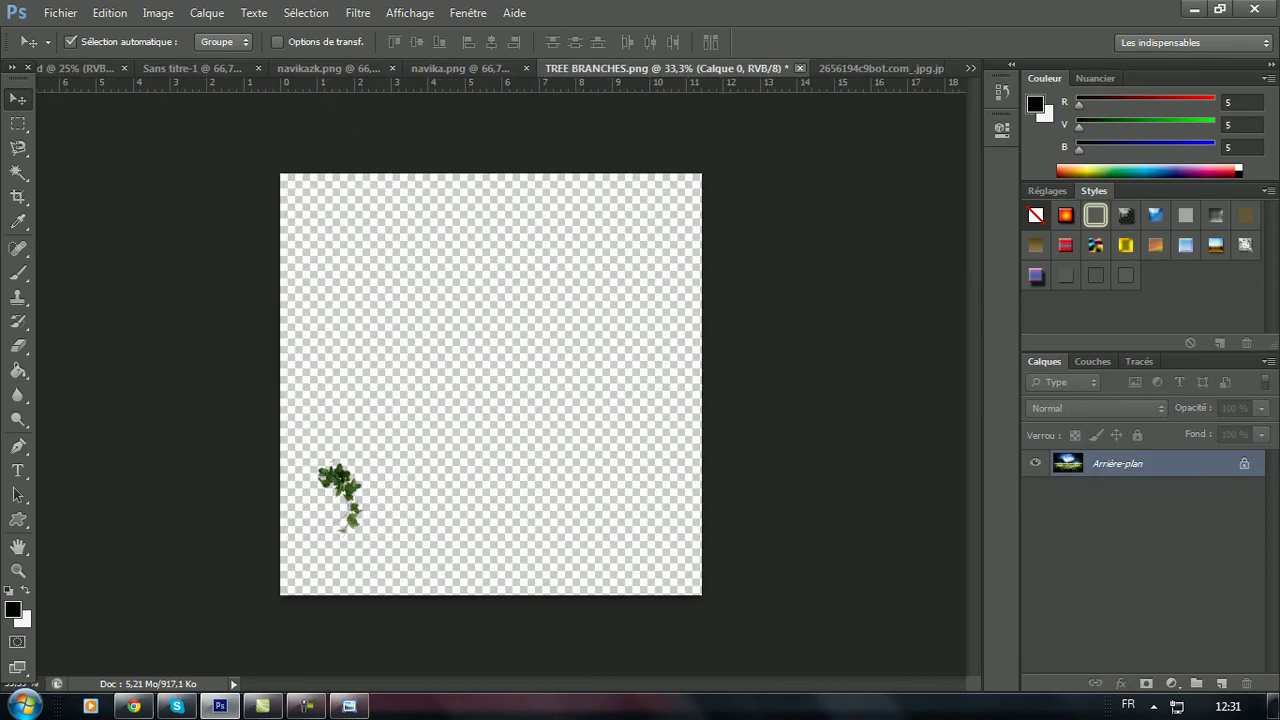
key(n)
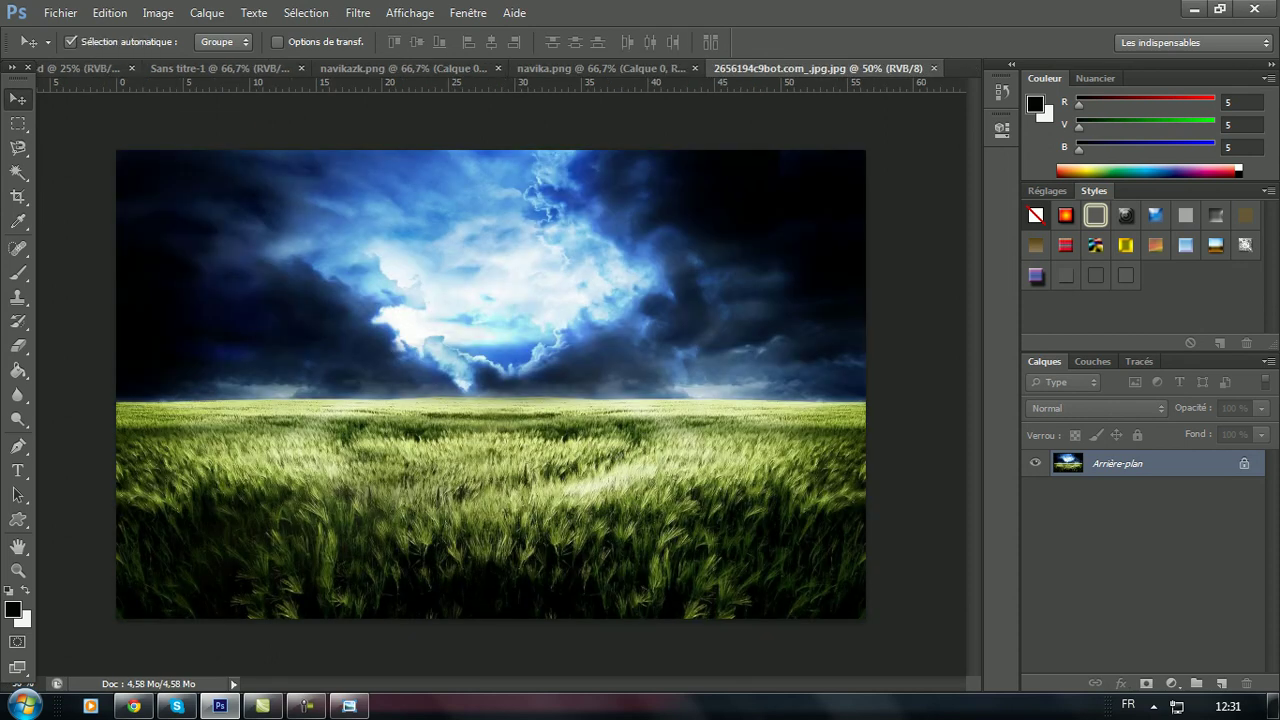
key(ctrl+Tab)
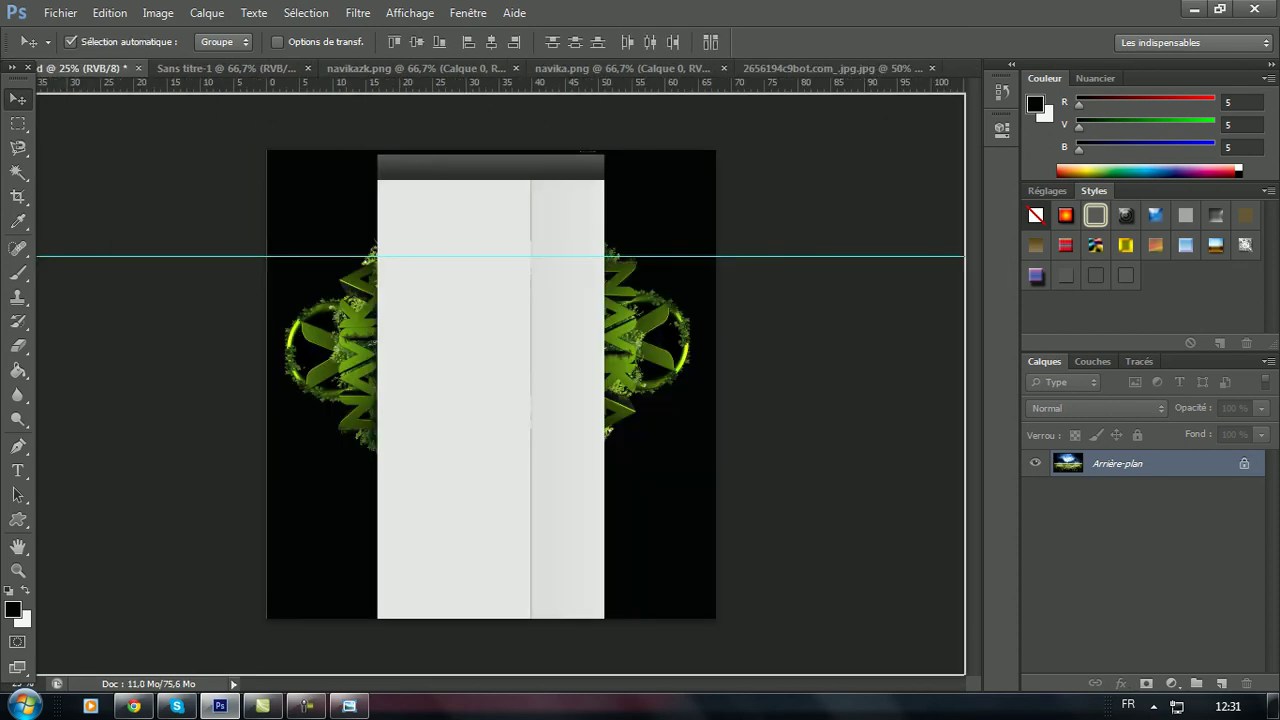
- Paste the wheat-field photo as Calque 6, rotate it -90° and place it along the left edge
key(ctrl+v)
drag(156, 85, 170, 63)
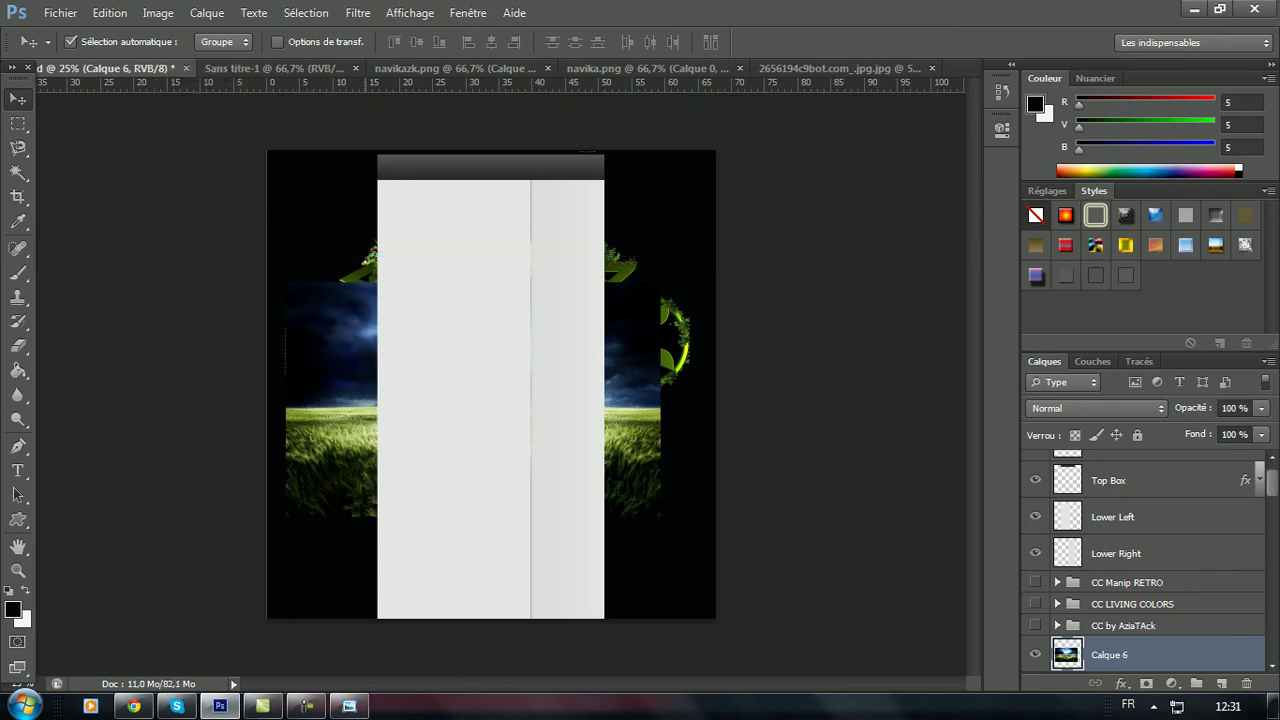
key(ctrl+t)
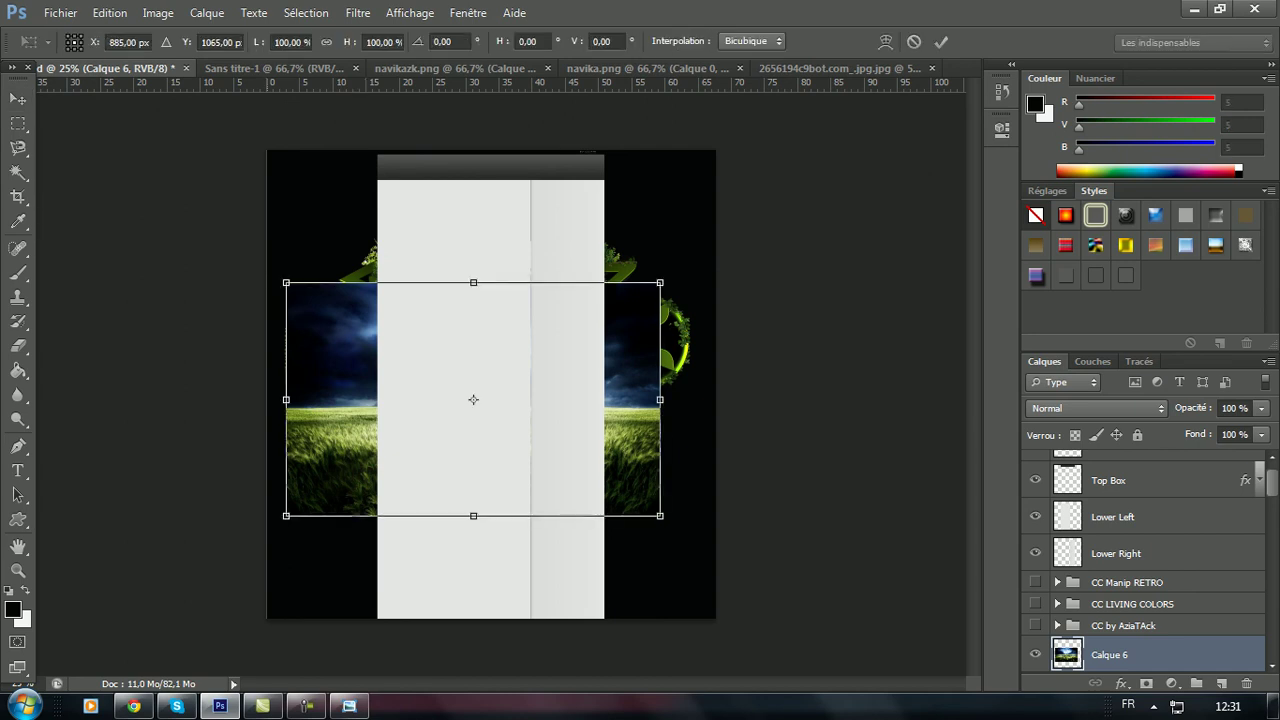
drag(262, 240, 400, 498)
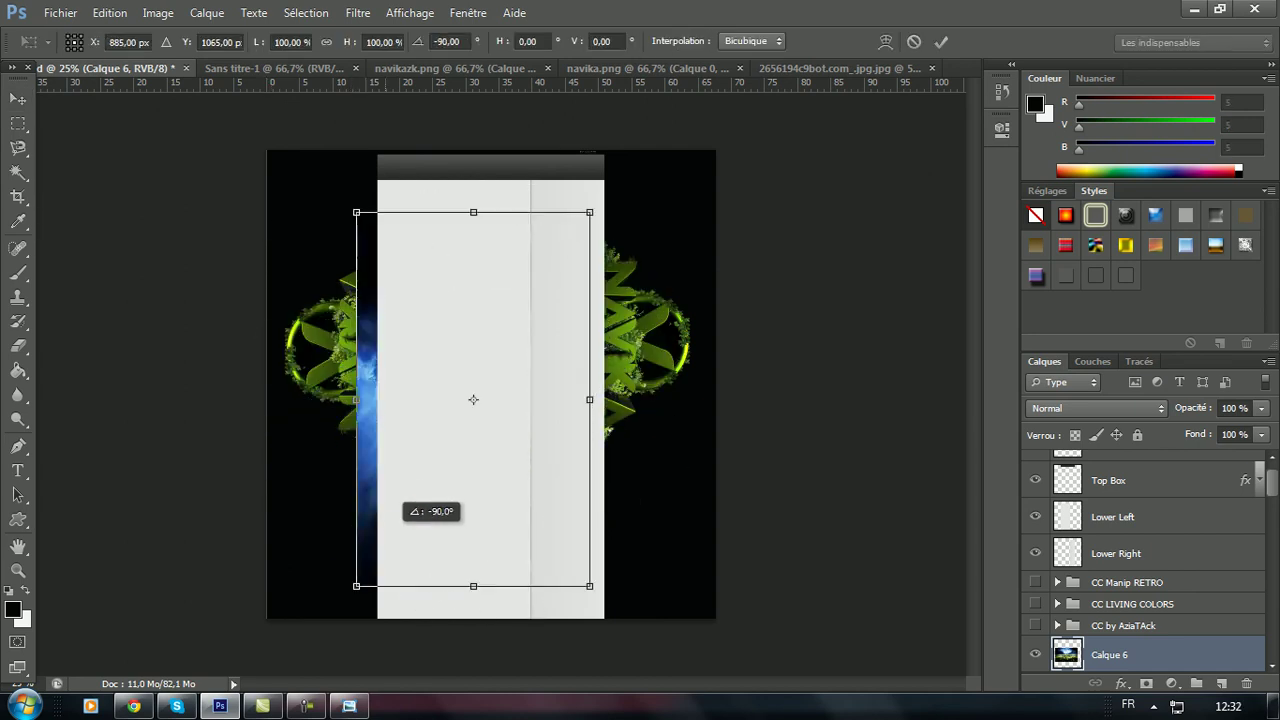
mouse_move(473, 399)
mouse_down()
mouse_move(369, 360)
mouse_move(369, 345)
mouse_up()
key(v)
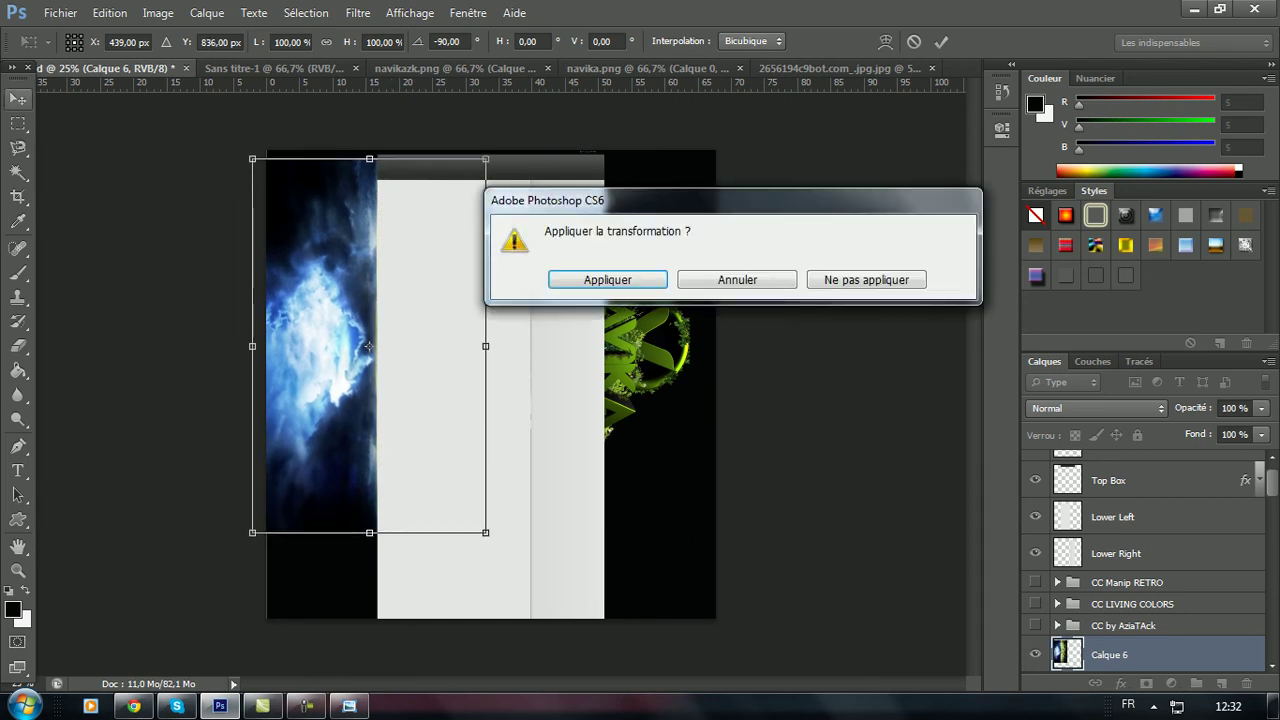
key(Return)
- Colorize Calque 6 with Hue/Saturation Cyanotype: Teinte 111, Saturation 34, Luminosité -45
click(158, 12)
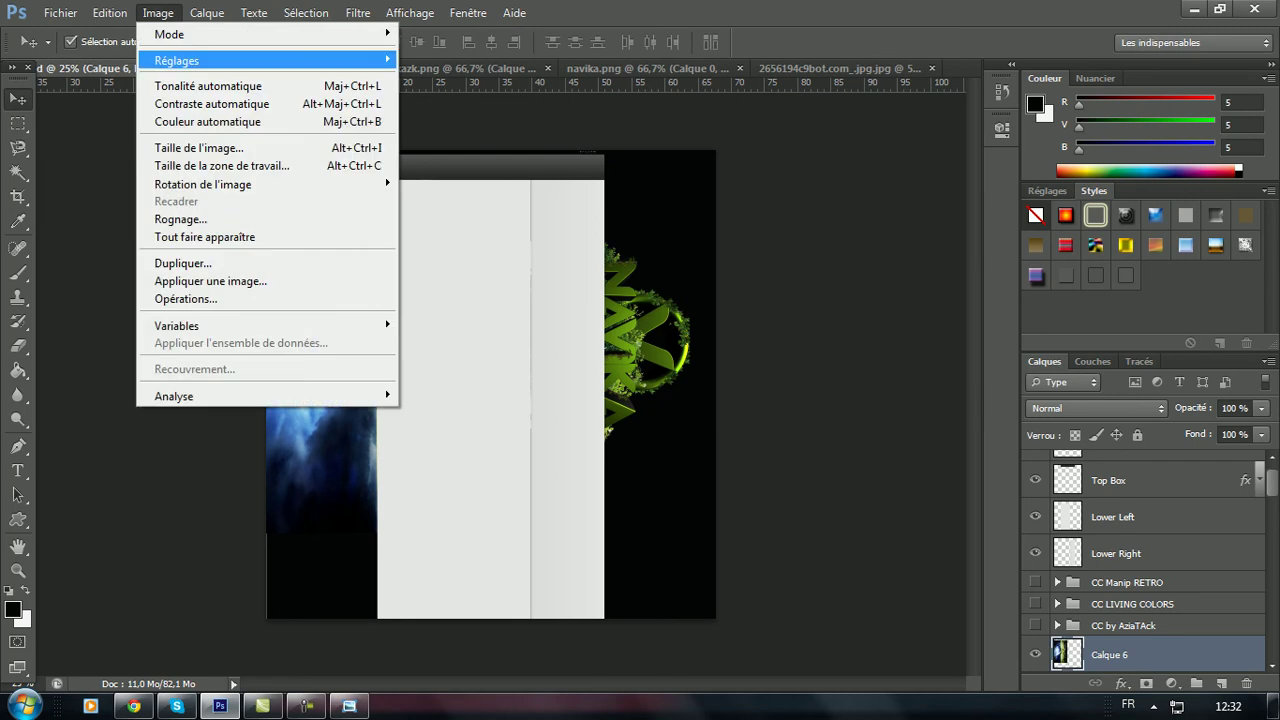
click(445, 157)
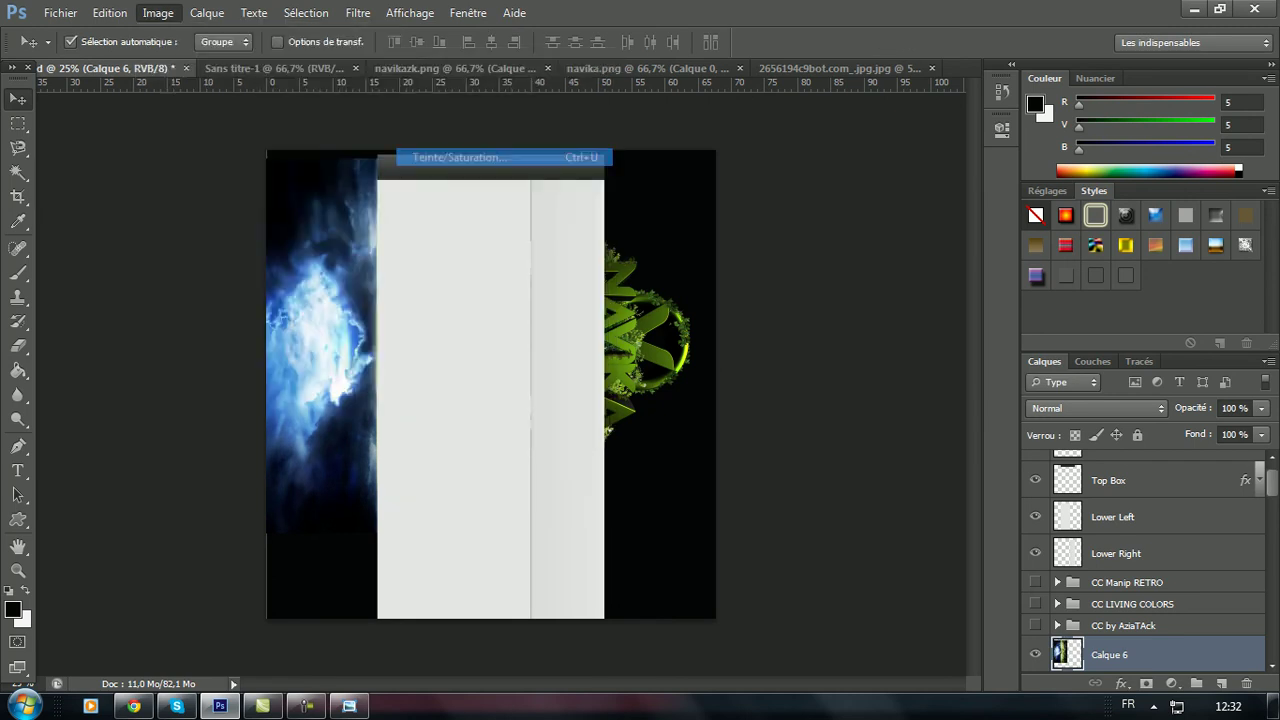
click(920, 56)
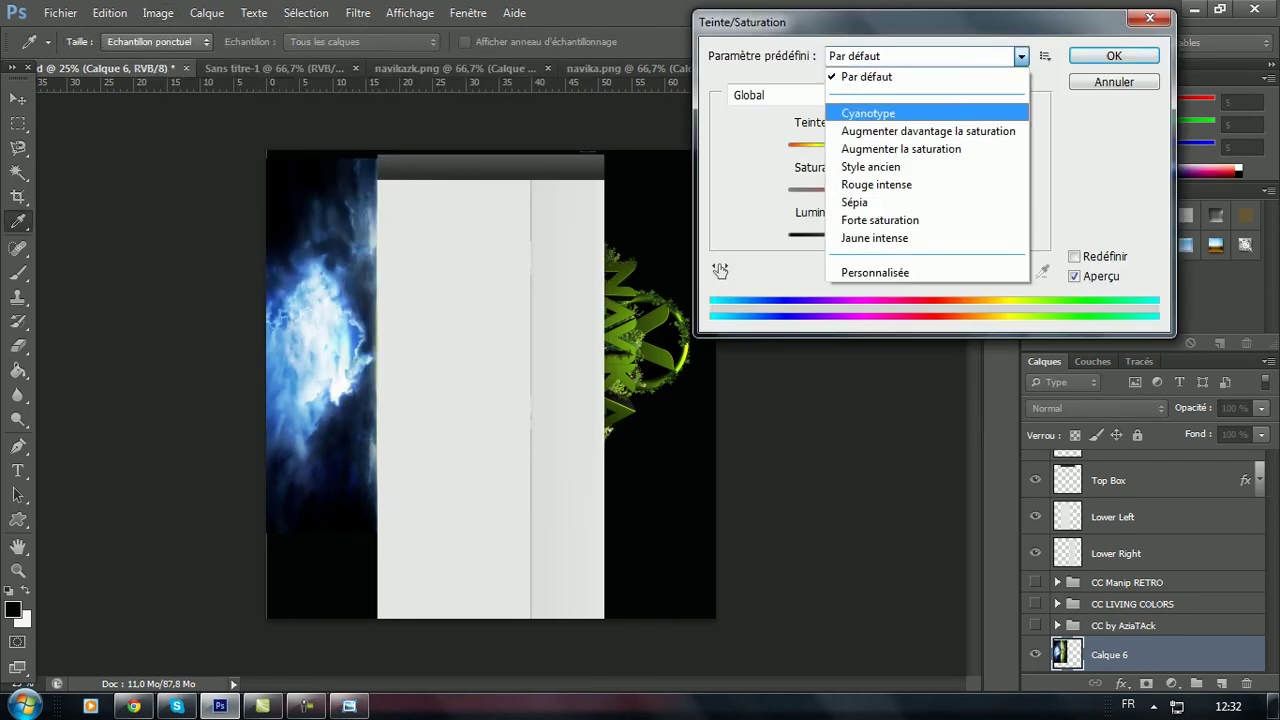
click(868, 113)
mouse_move(812, 122)
mouse_down()
mouse_move(780, 122)
mouse_move(830, 122)
mouse_up()
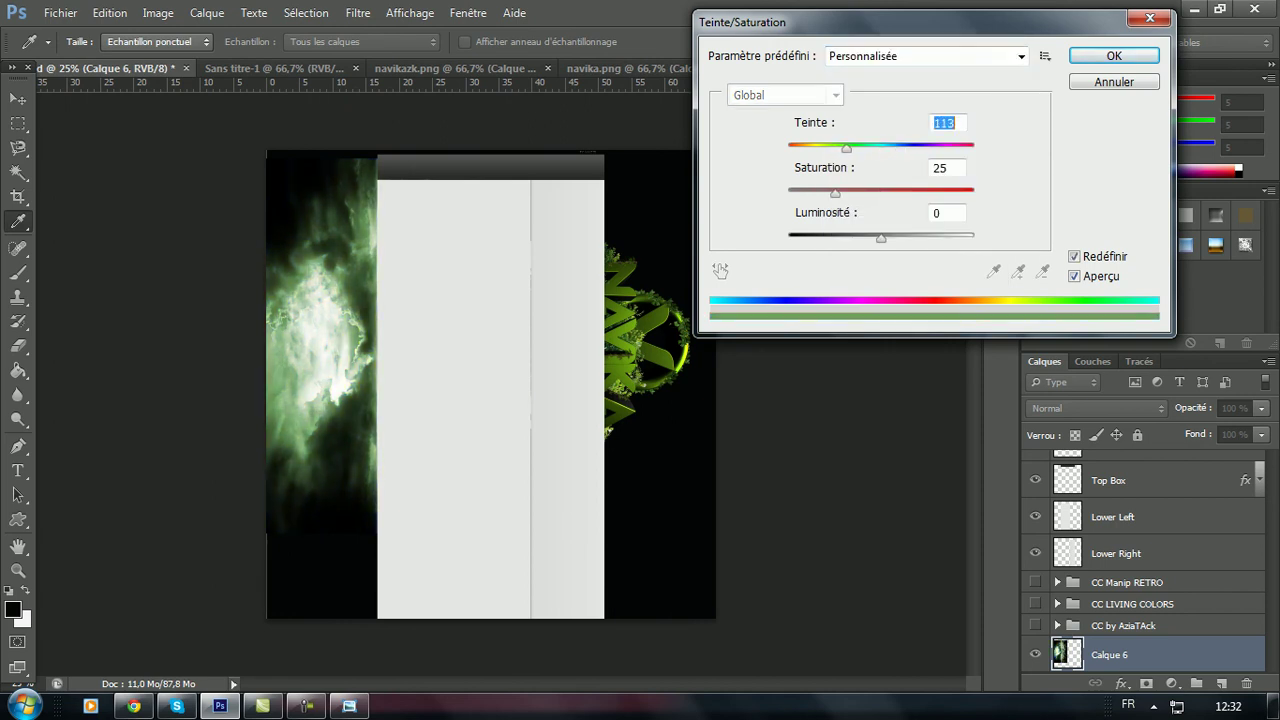
drag(825, 212, 786, 212)
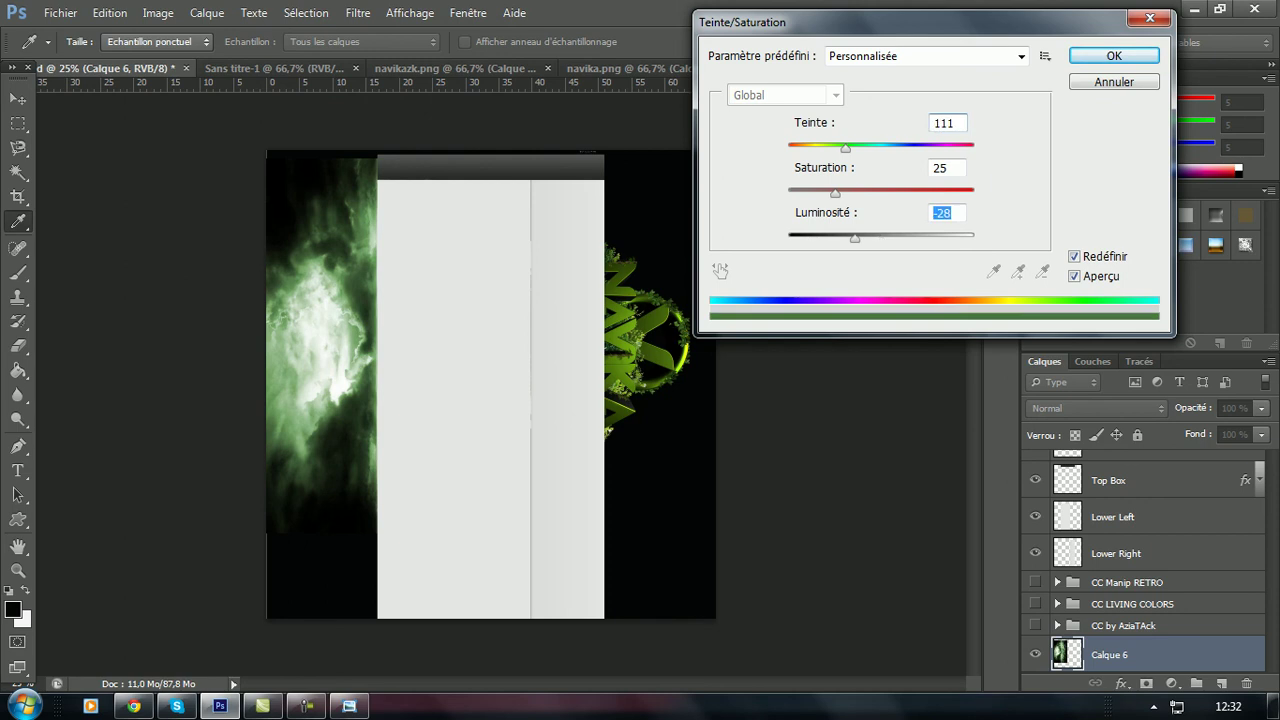
drag(825, 167, 837, 167)
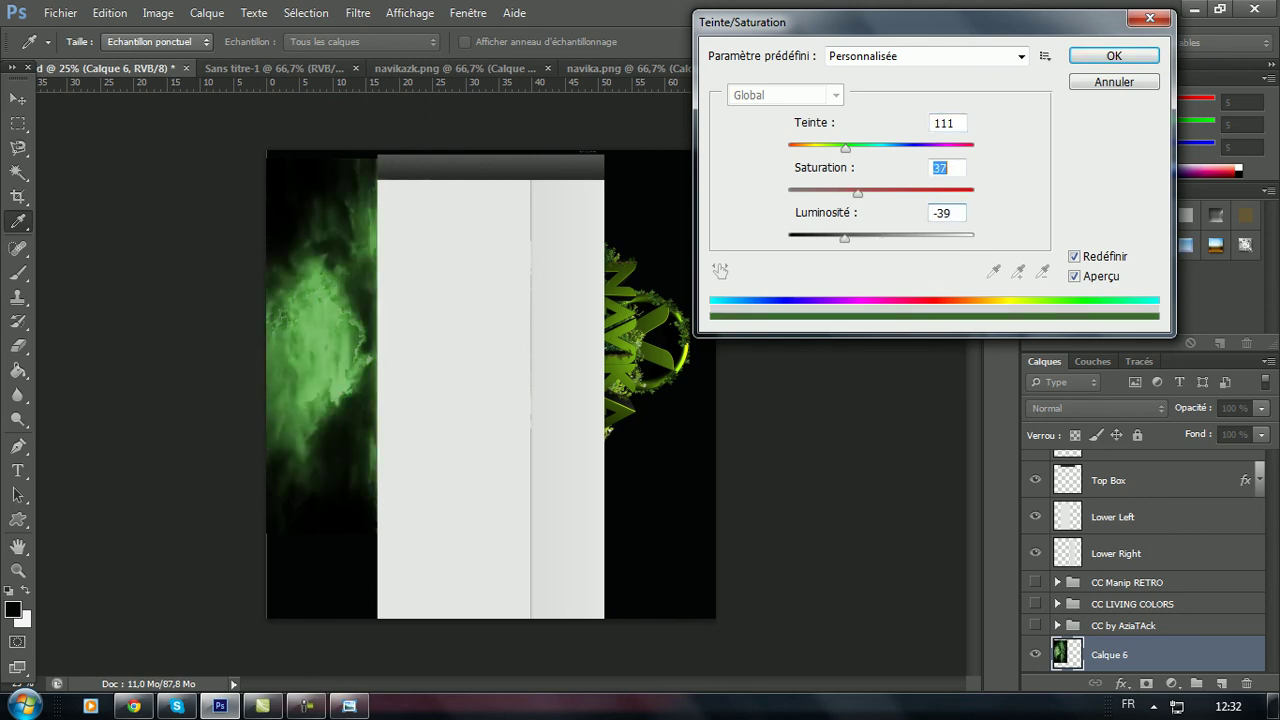
key(Tab)
key(Down)
key(Down)
key(Down)
key(Return)
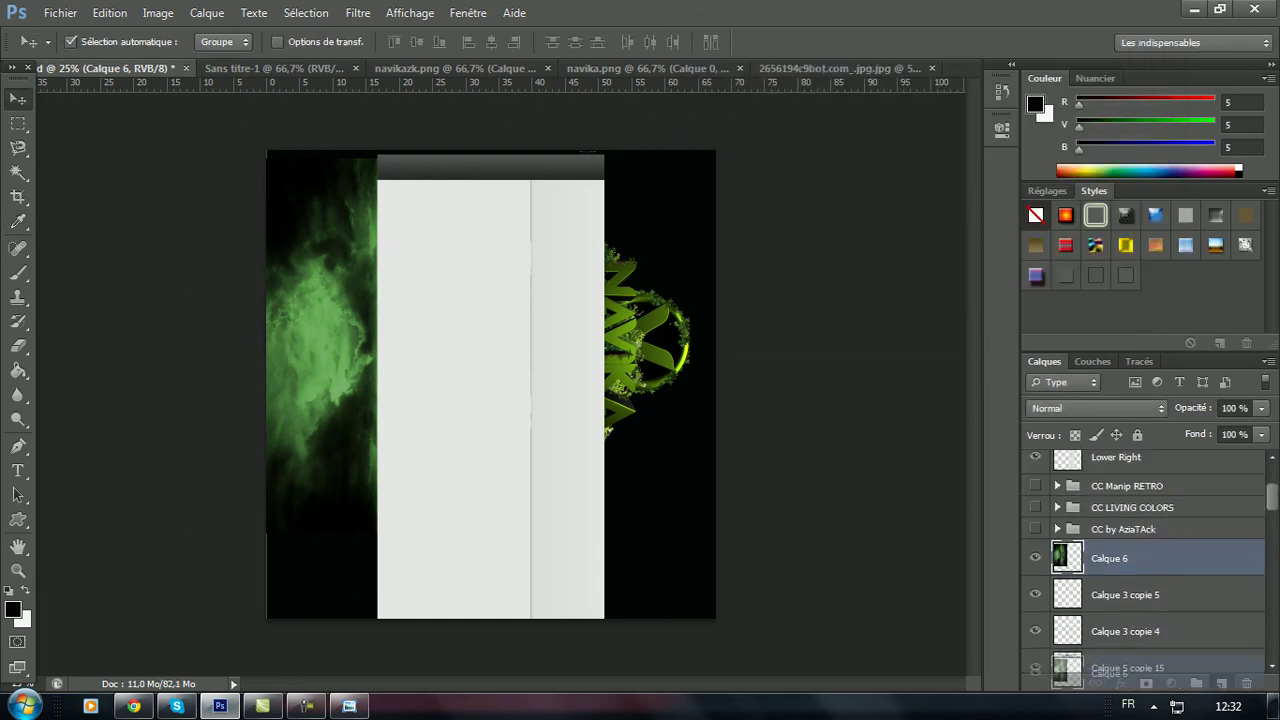
- Move Calque 6 down to sit just above the Background layer, then take the plain Eraser
scroll(1150, 560, down, 5)
drag(1088, 684, 1068, 626)
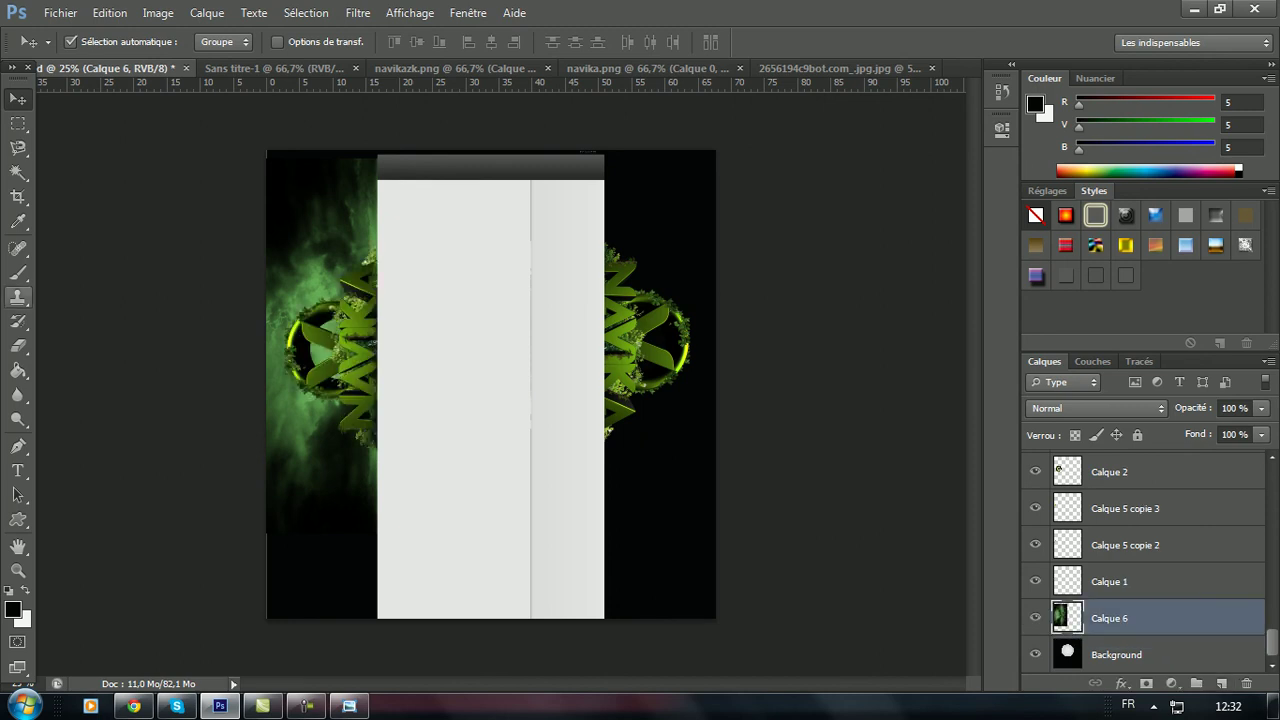
click(18, 345)
click(102, 343)
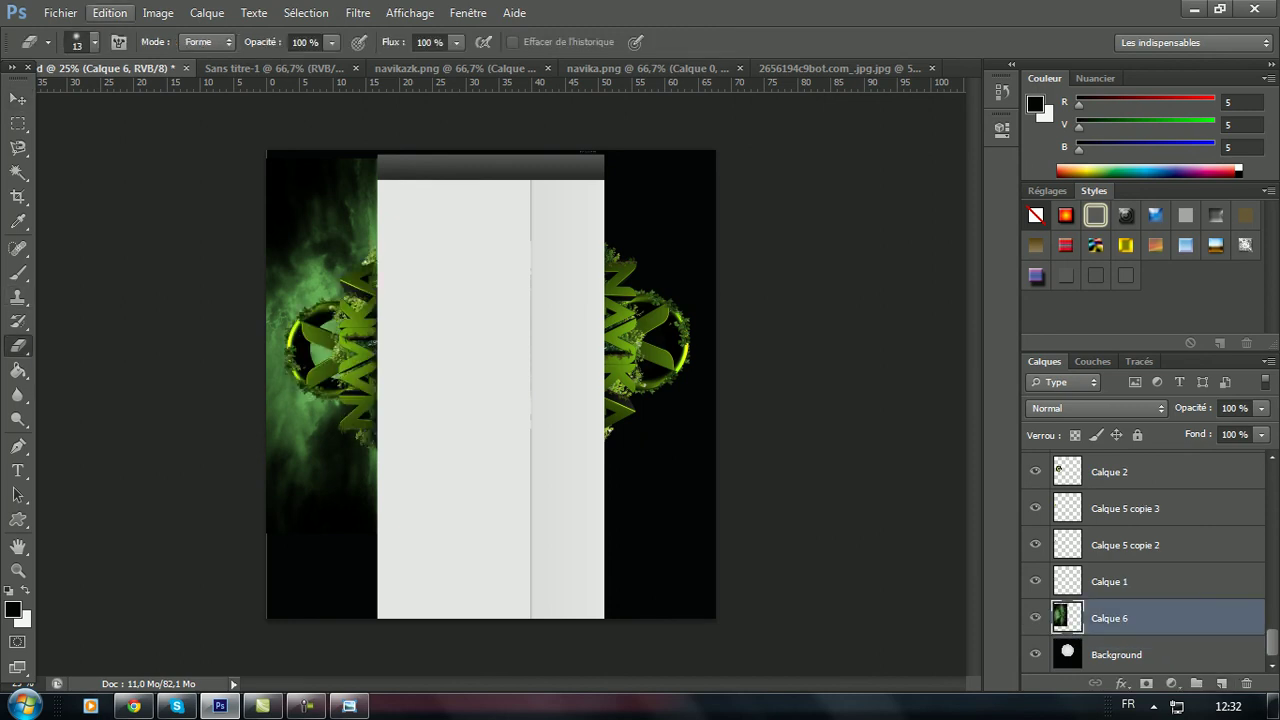
- Set the eraser to a soft round brush of about 95 px
click(94, 42)
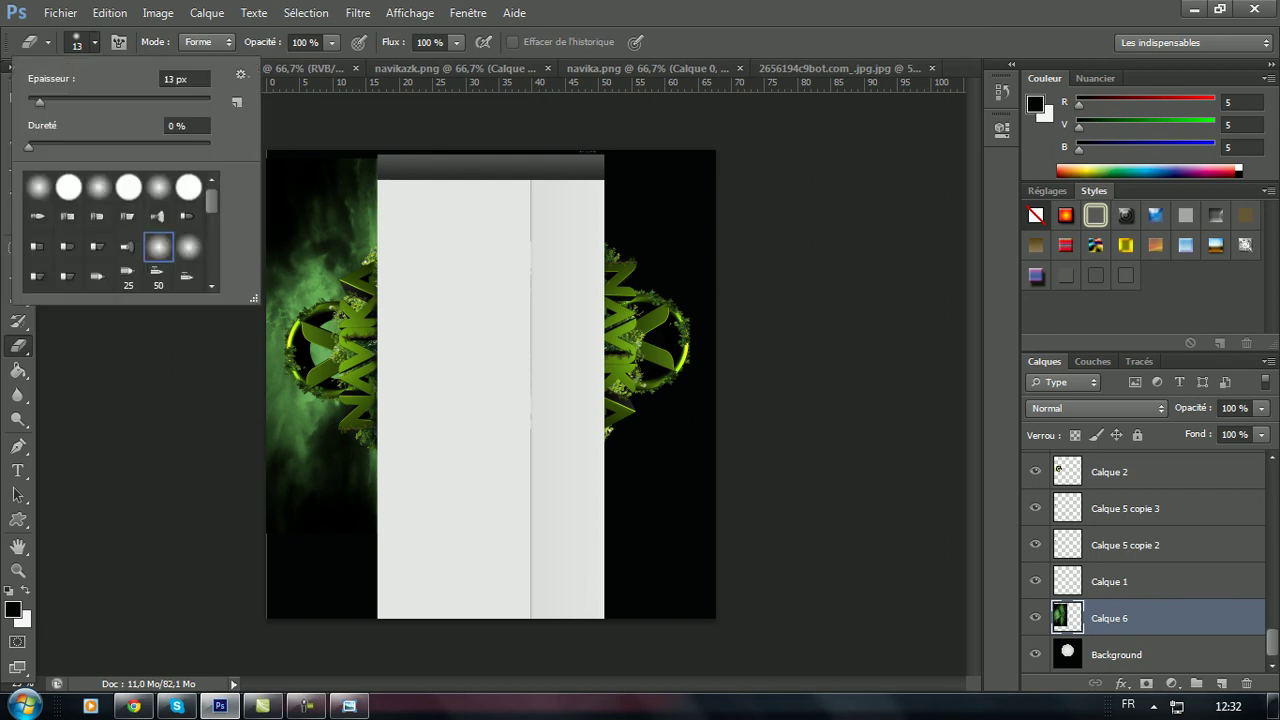
drag(39, 102, 51, 102)
key(Return)
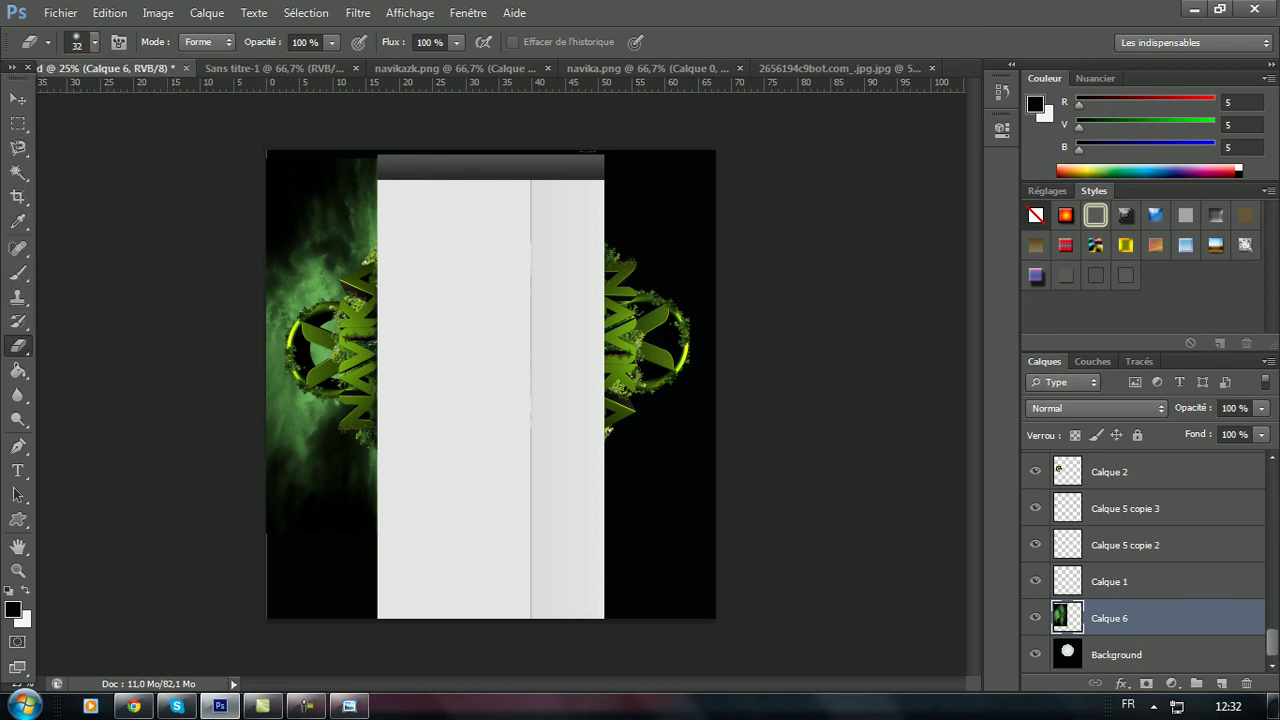
click(94, 42)
drag(57, 102, 111, 102)
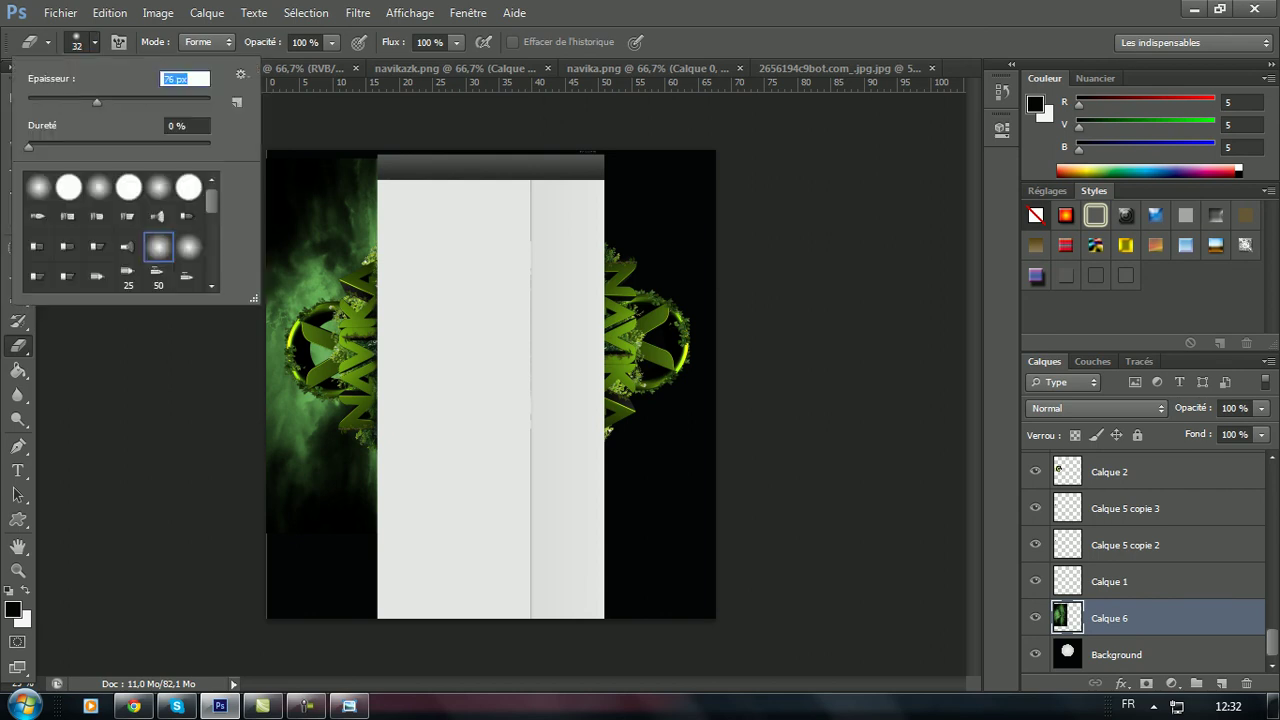
text(95)
key(Return)
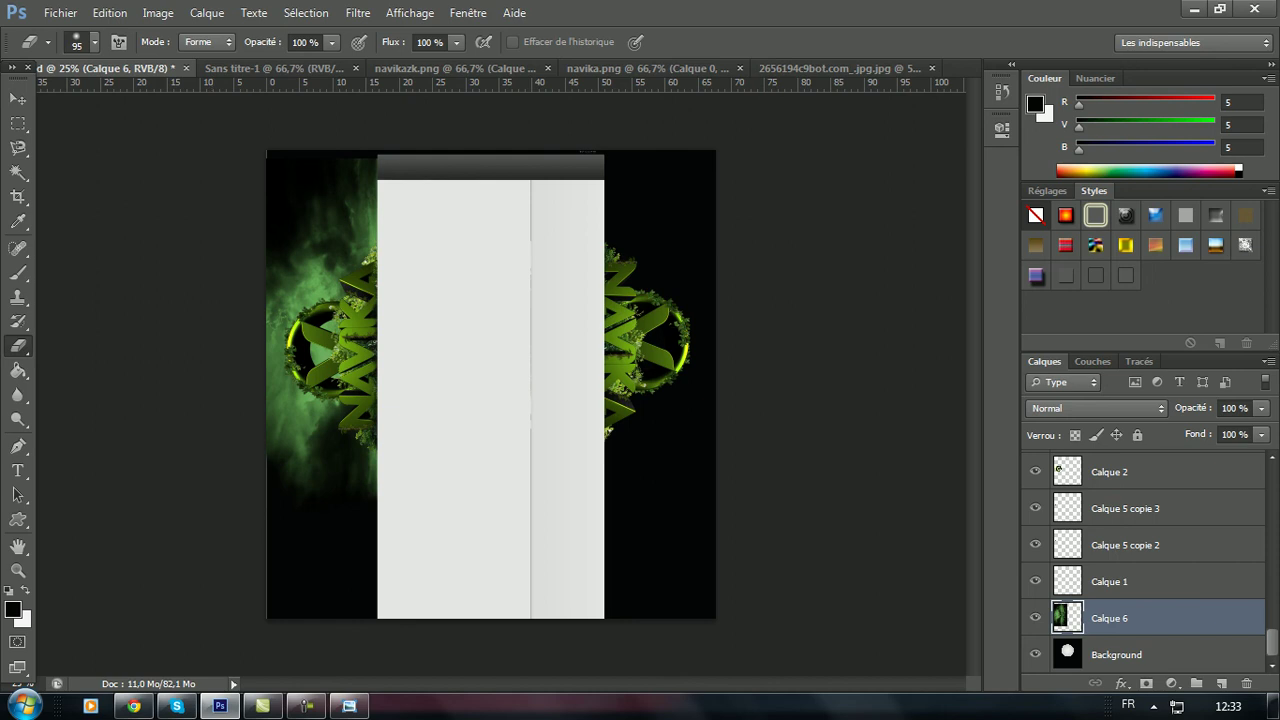
click(95, 42)
click(189, 247)
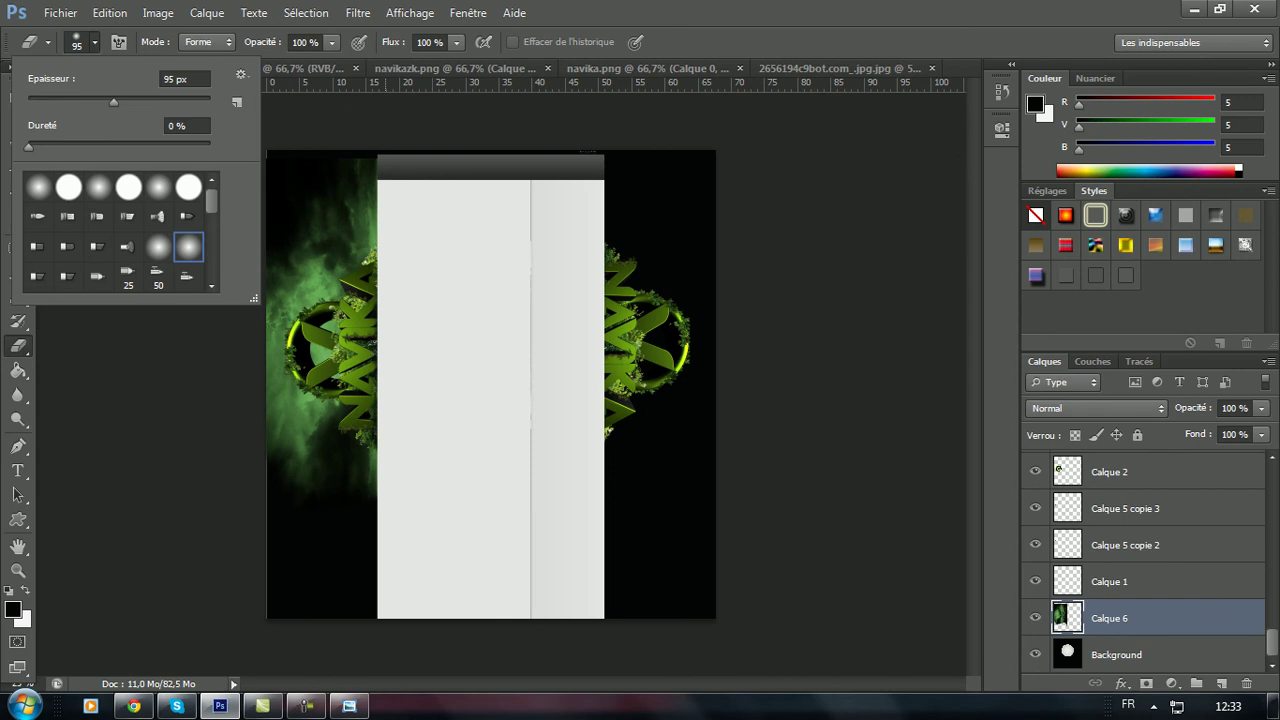
key(Return)
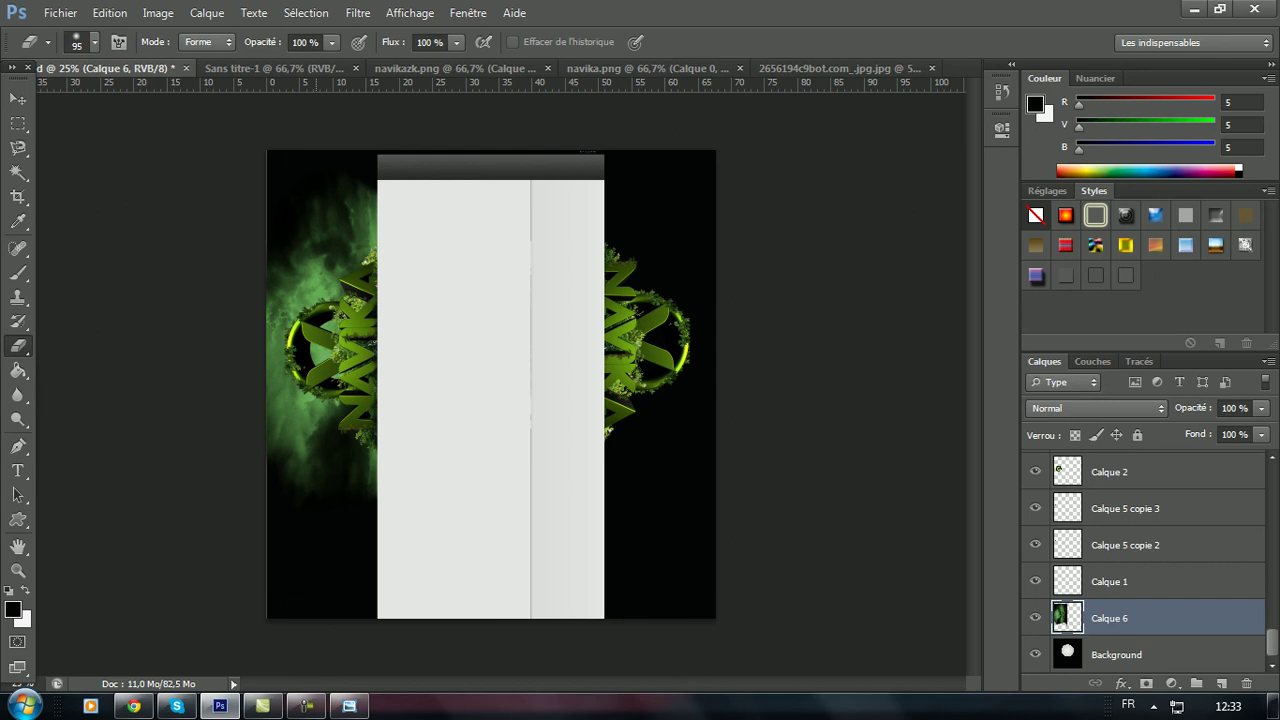
- Erase the green glow along the left canvas edge and the white panel's left side
drag(270, 454, 270, 256)
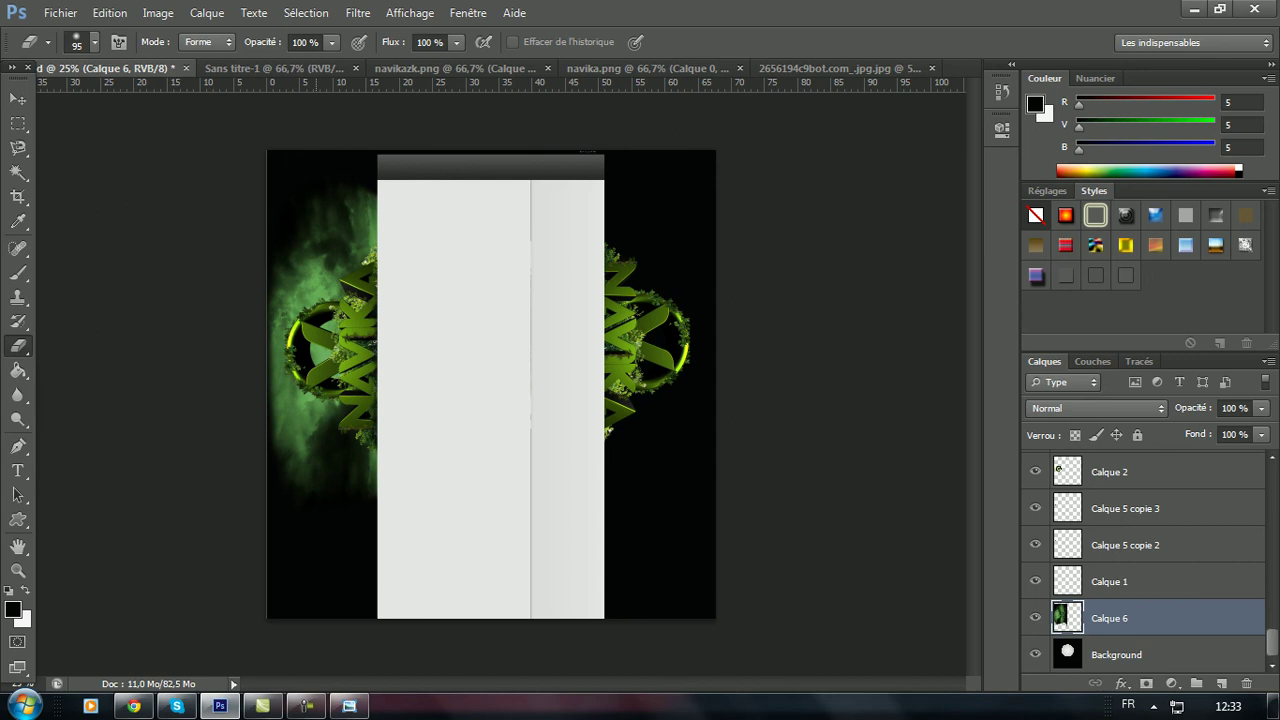
drag(345, 193, 374, 201)
drag(371, 496, 373, 452)
drag(298, 474, 288, 459)
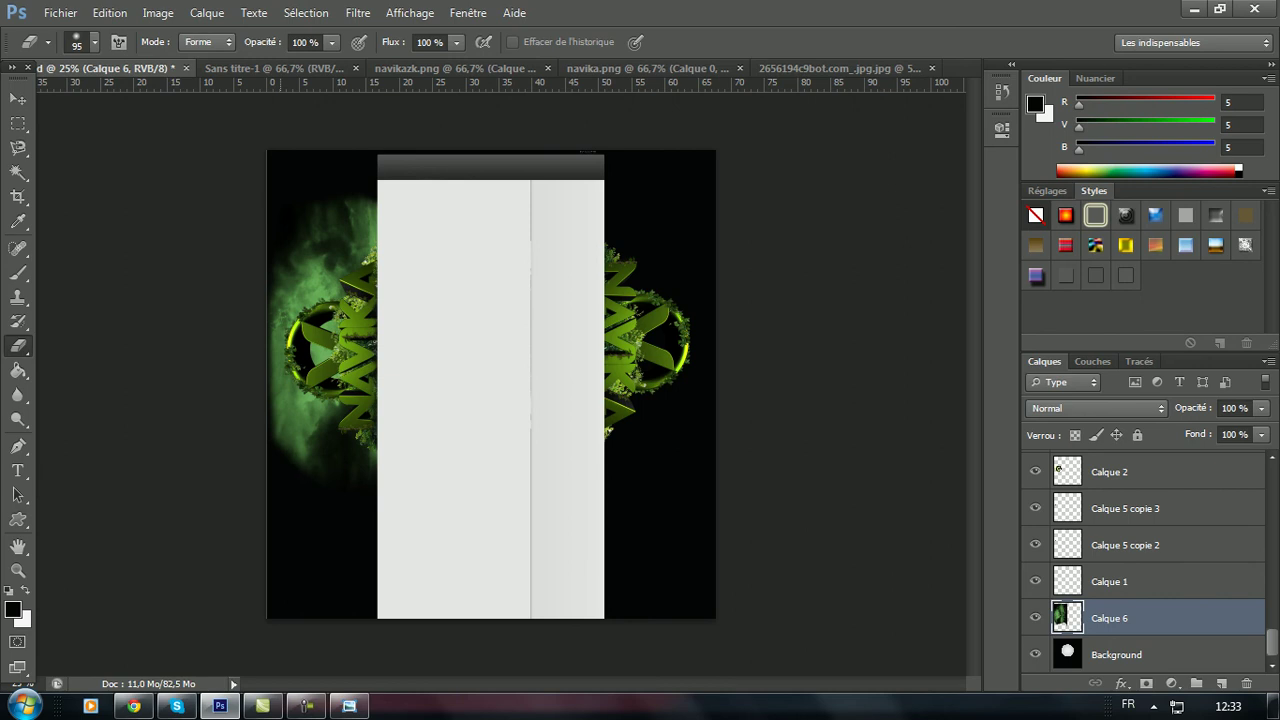
mouse_move(312, 214)
mouse_down()
mouse_move(366, 206)
mouse_move(372, 225)
mouse_move(356, 222)
mouse_up()
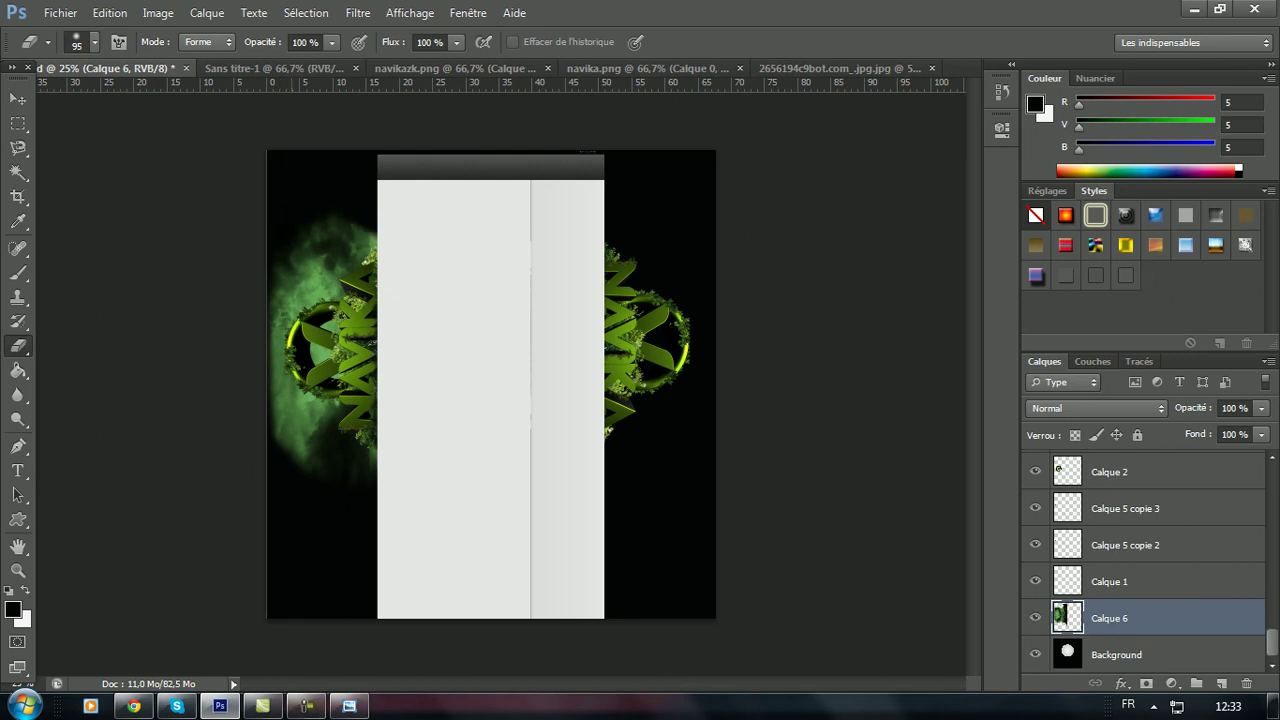
drag(330, 223, 375, 232)
- Duplicate Calque 6 as Calque 6 copie
key(v)
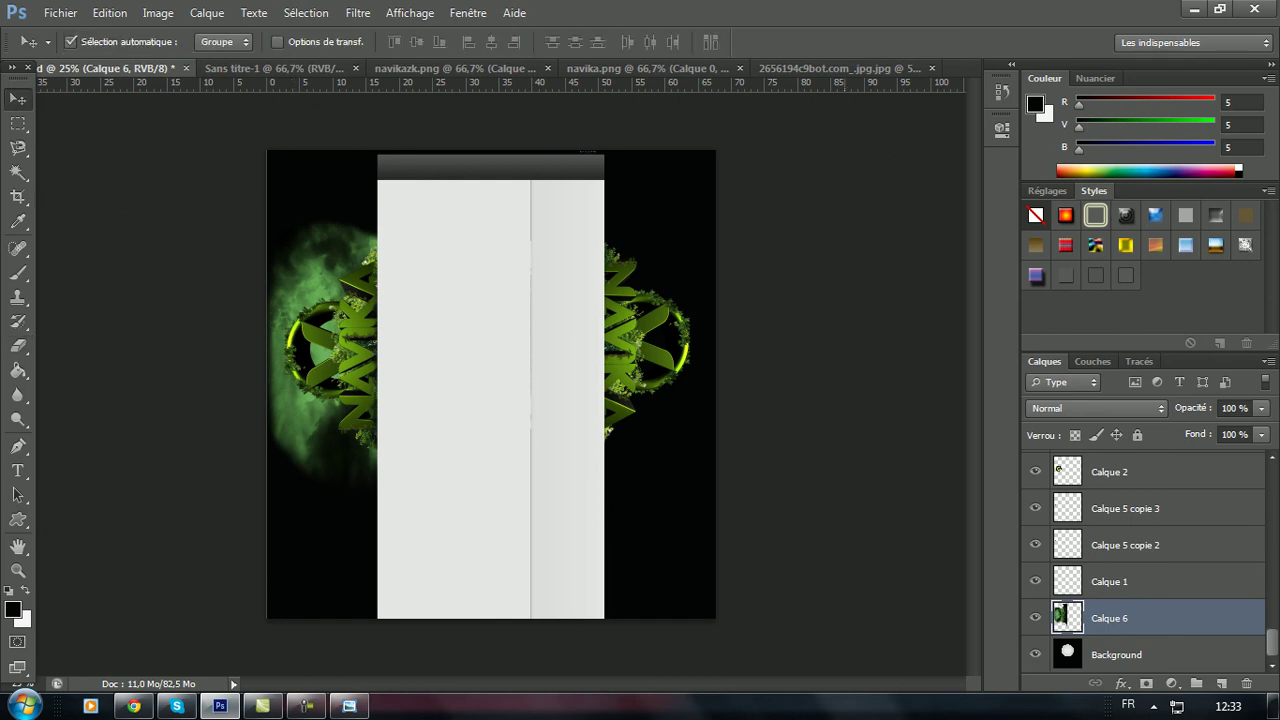
right_click(1140, 618)
click(1050, 105)
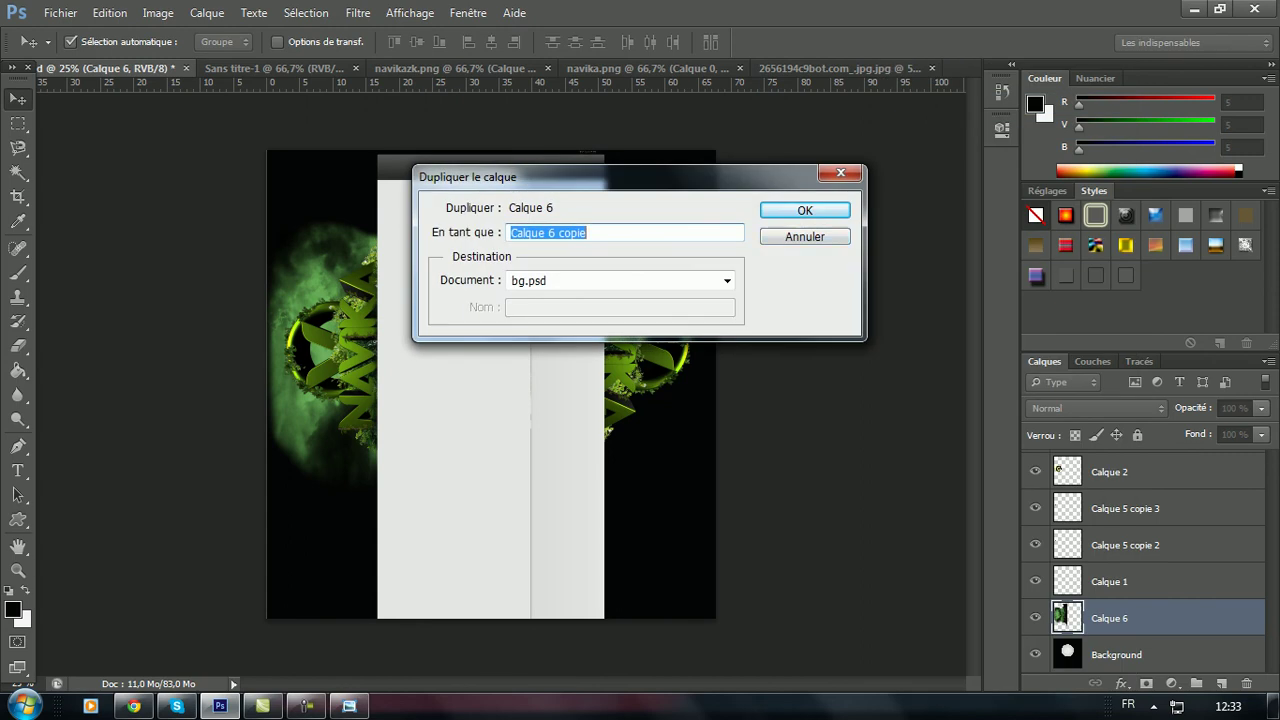
key(Return)
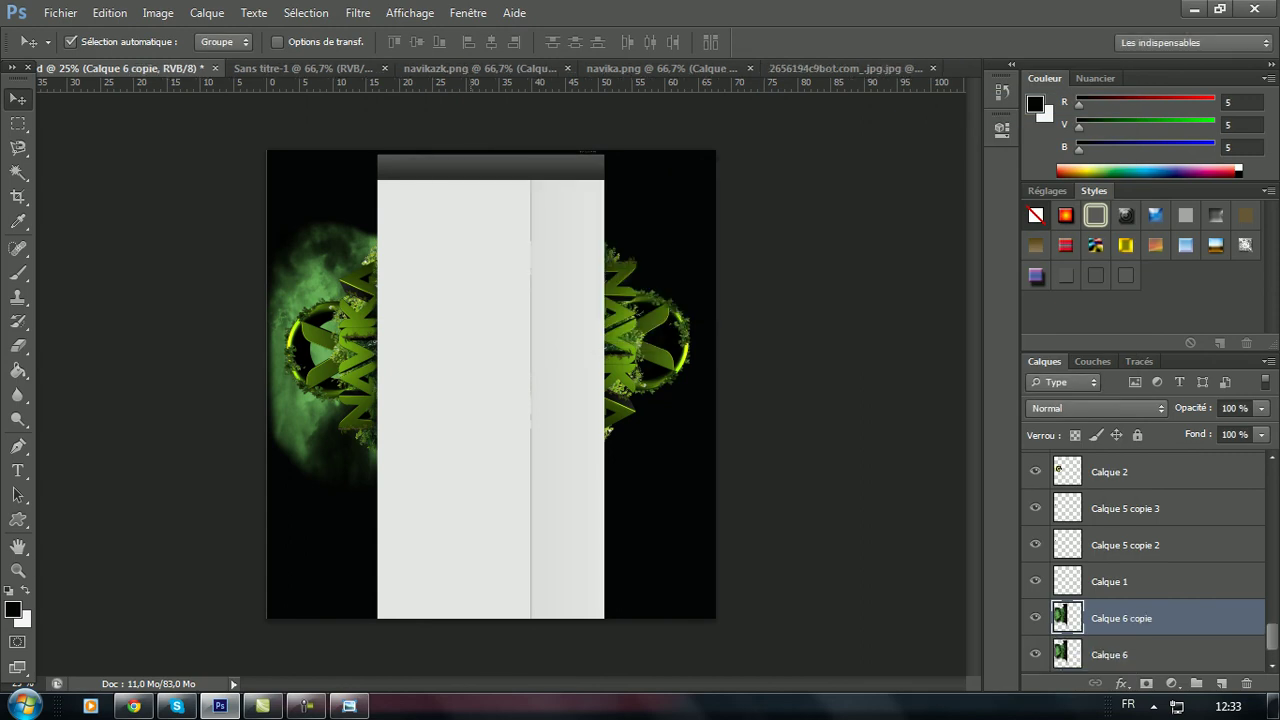
- Rotate the copy about 180° and move it right behind the right NAVIKA logo
key(ctrl+t)
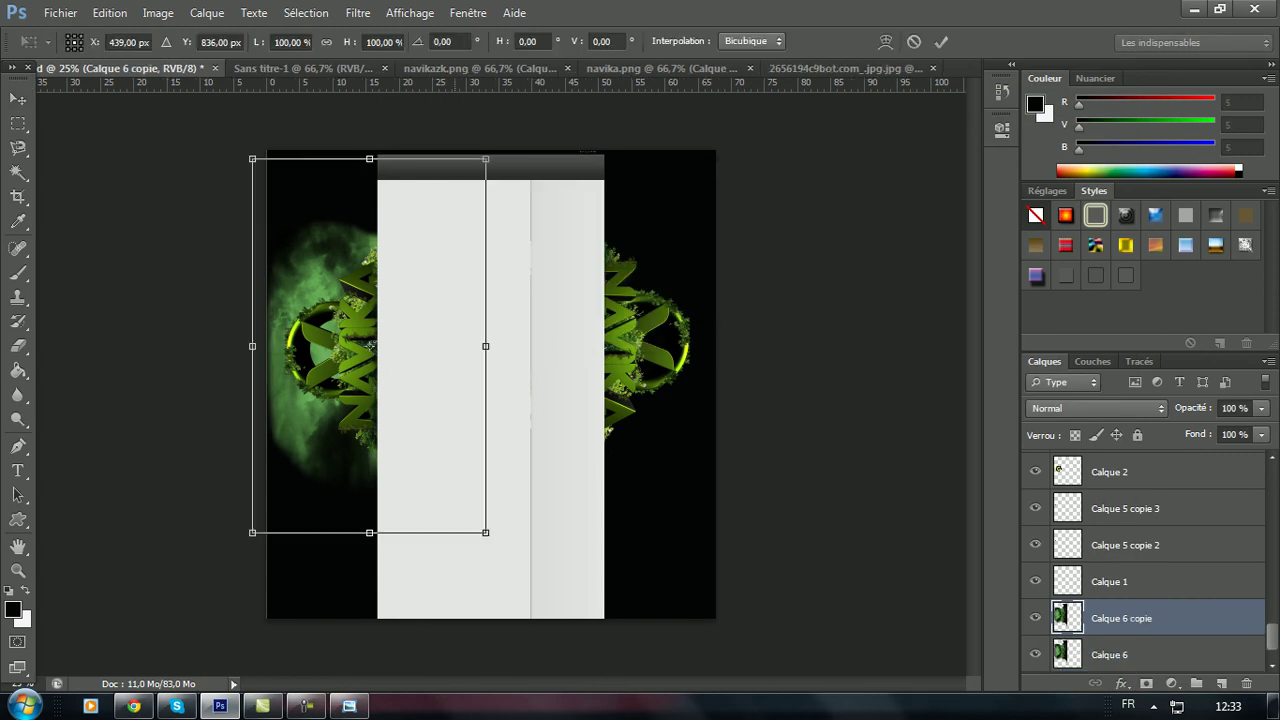
mouse_move(571, 300)
mouse_down()
mouse_move(576, 372)
mouse_move(452, 517)
mouse_move(374, 551)
mouse_move(245, 526)
mouse_move(243, 510)
mouse_up()
mouse_move(583, 392)
mouse_down()
mouse_move(652, 386)
mouse_move(646, 432)
mouse_move(632, 427)
mouse_up()
drag(588, 357, 611, 358)
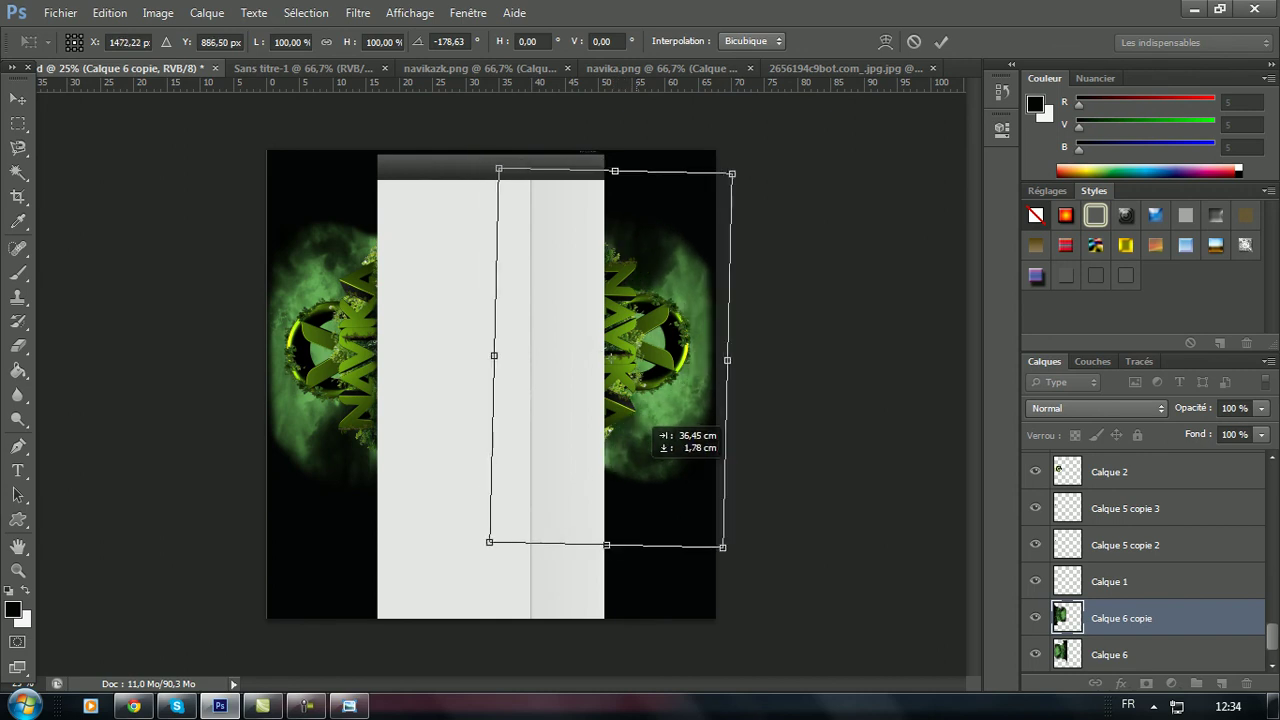
key(v)
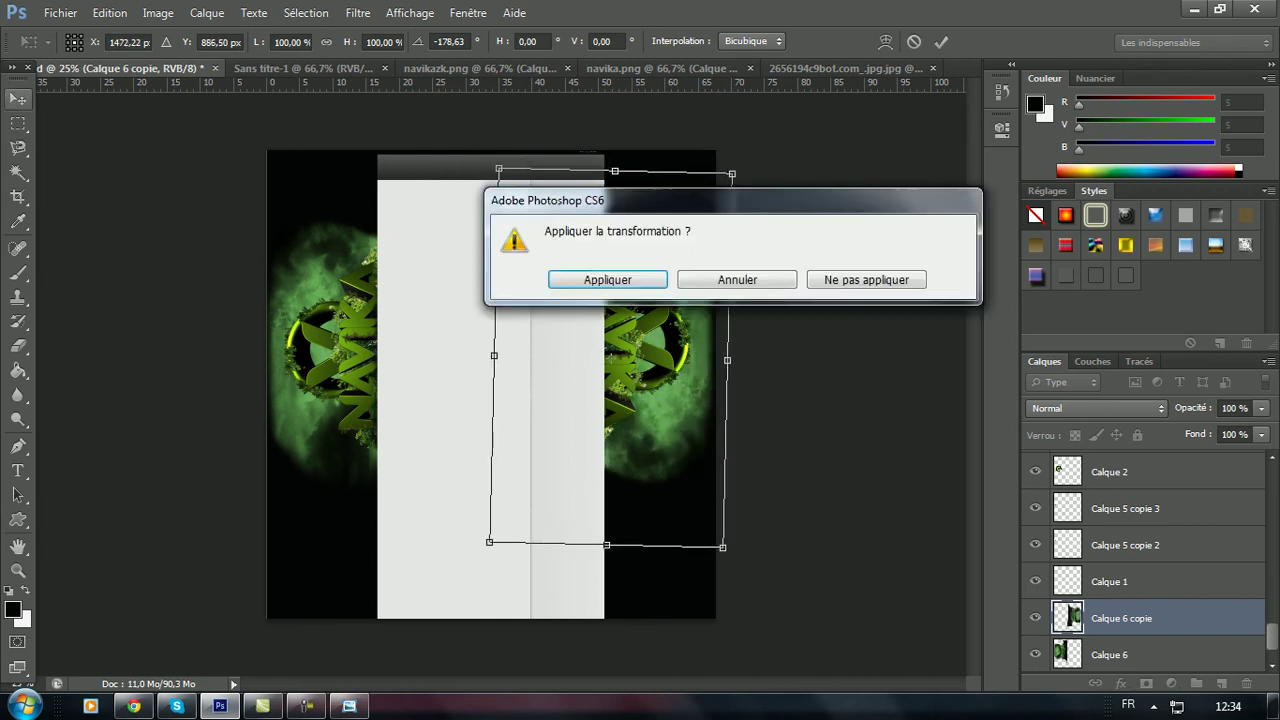
key(Return)
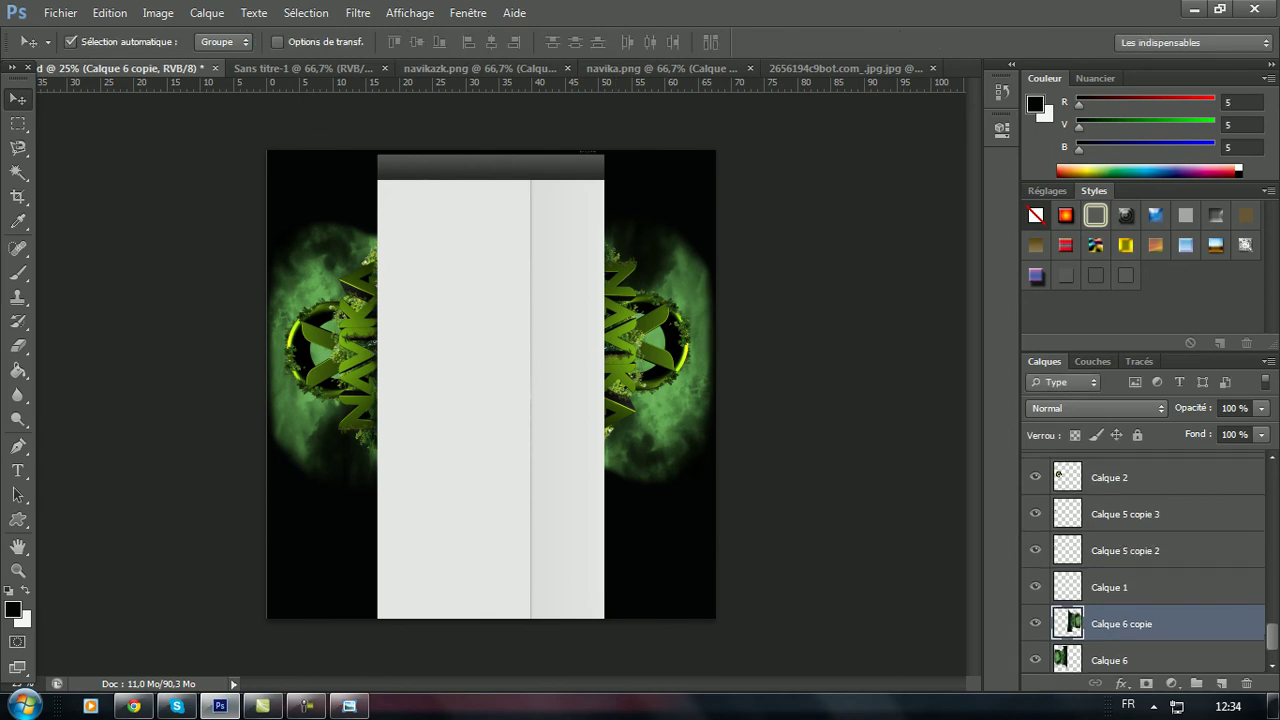
scroll(1145, 560, up, 5)
scroll(1145, 560, up, 3)
scroll(1145, 560, up, 3)
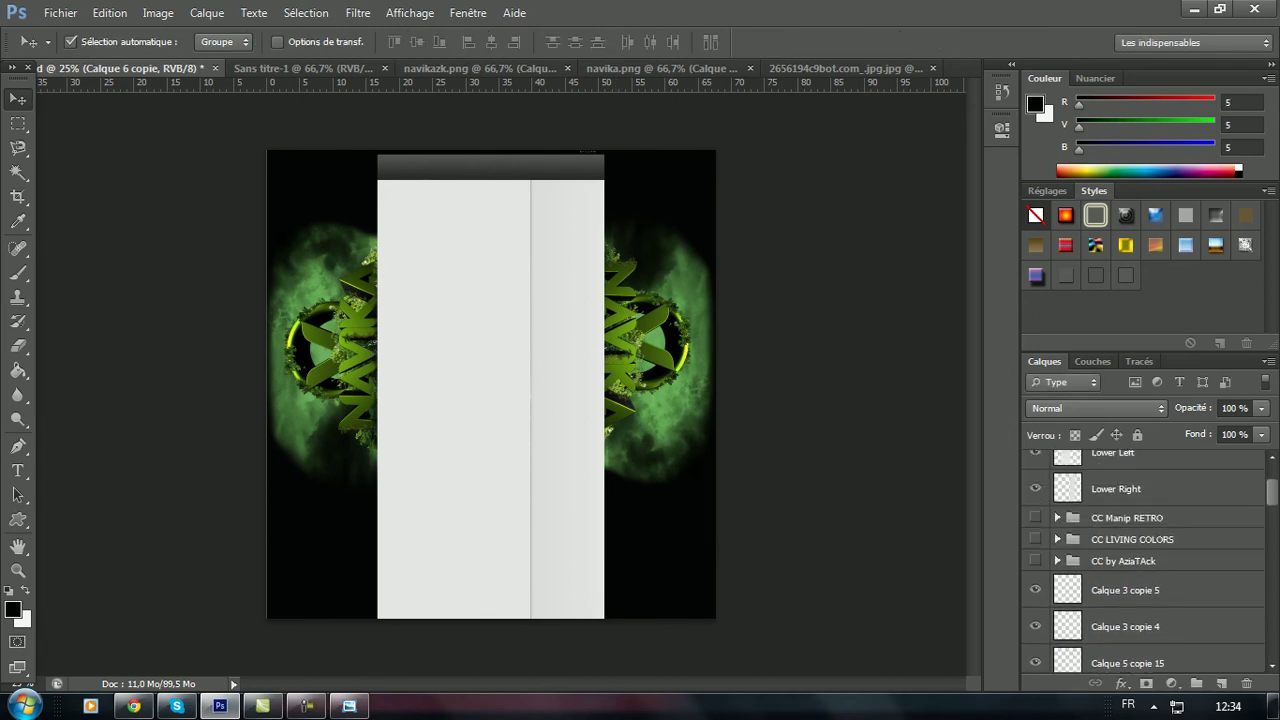
- Show CC LIVING COLORS and CC Manip RETRO, zoom to 33.3%, and view navika bg1 full-screen
click(1035, 539)
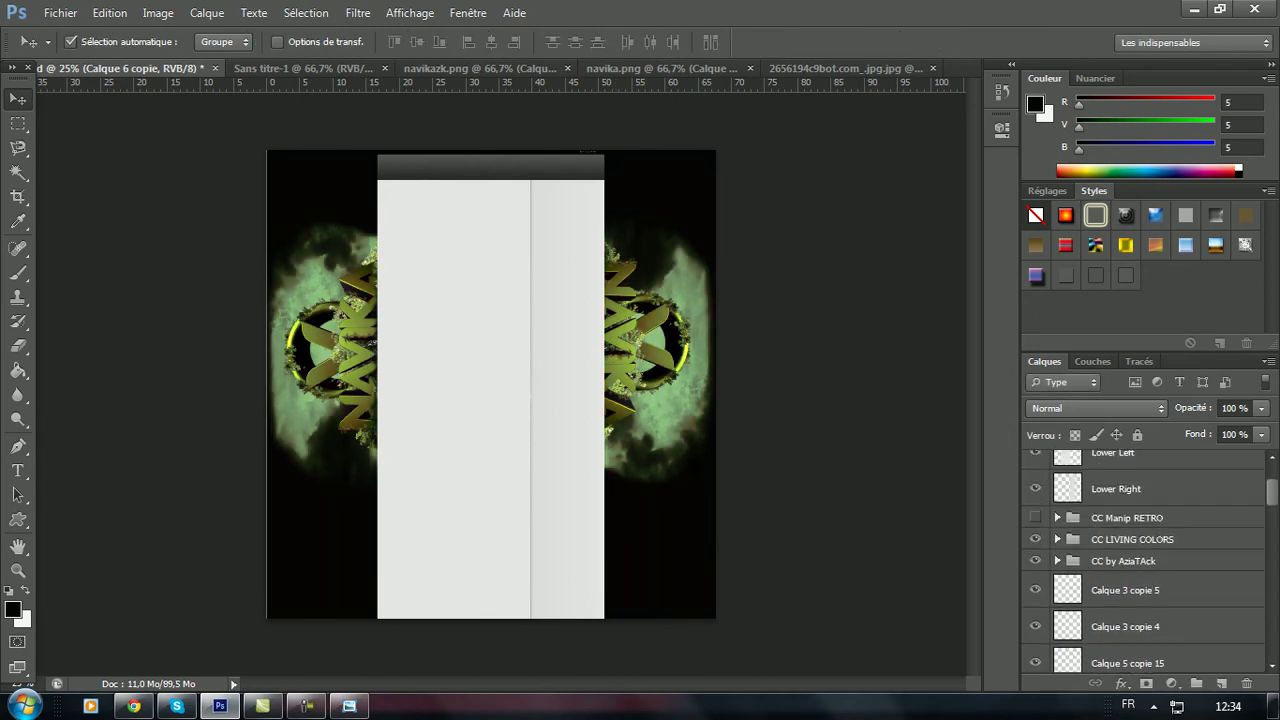
click(1035, 517)
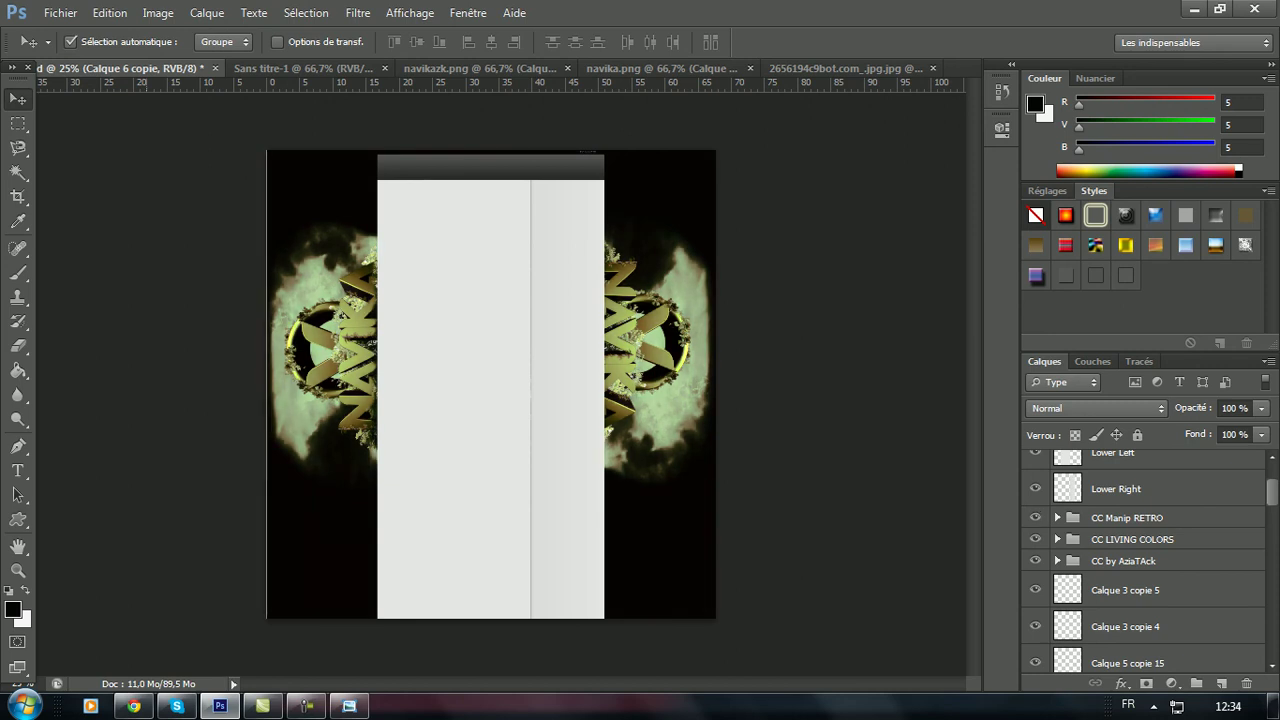
key(ctrl+plus)
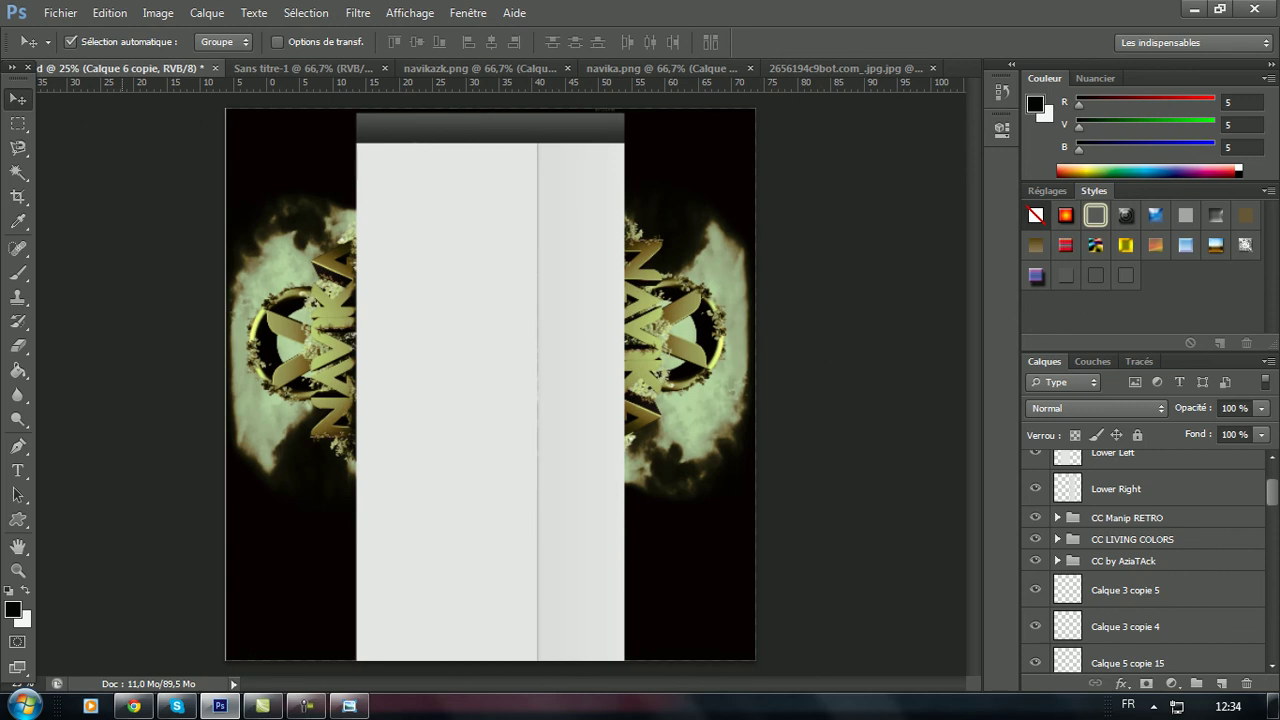
key(ctrl+plus)
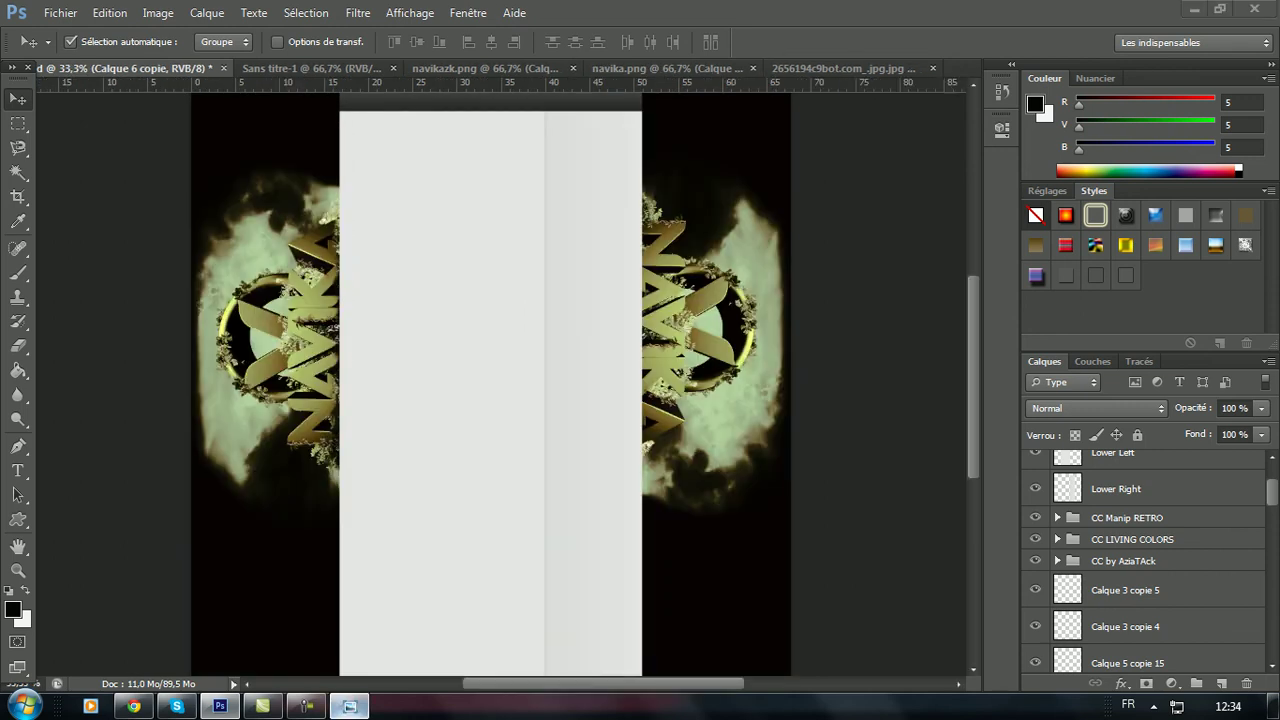
click(349, 706)
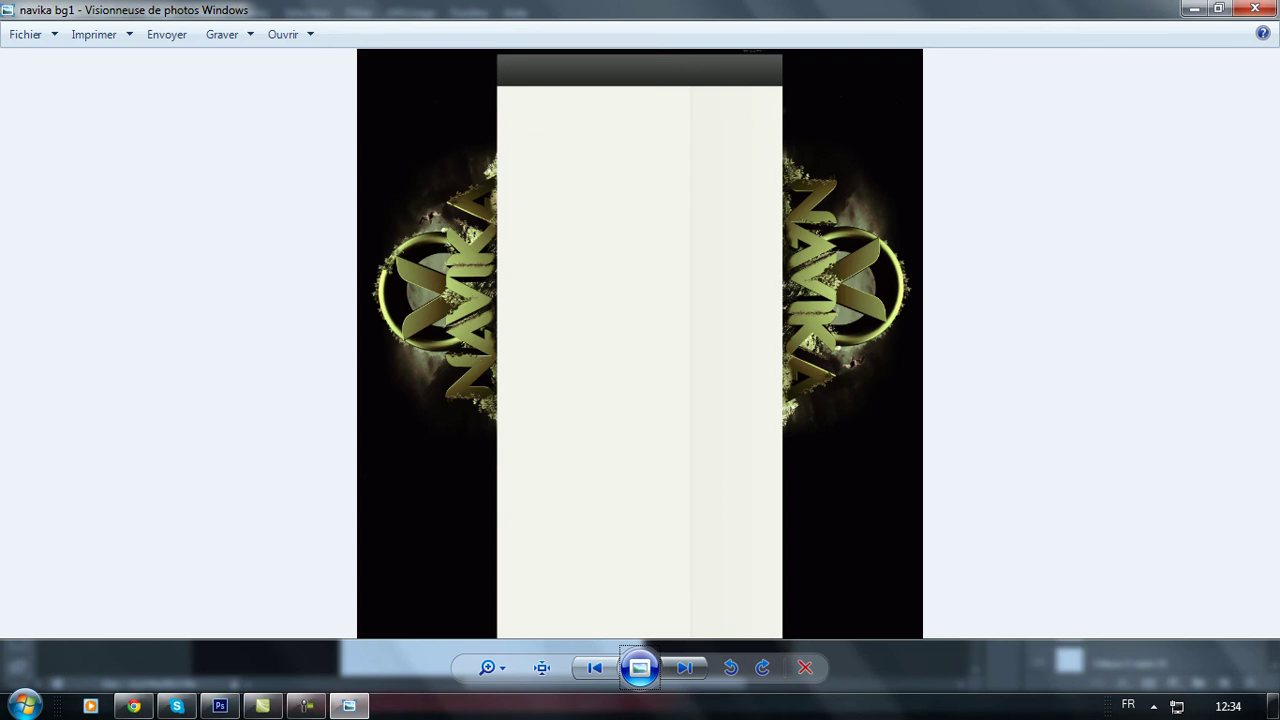
click(640, 667)
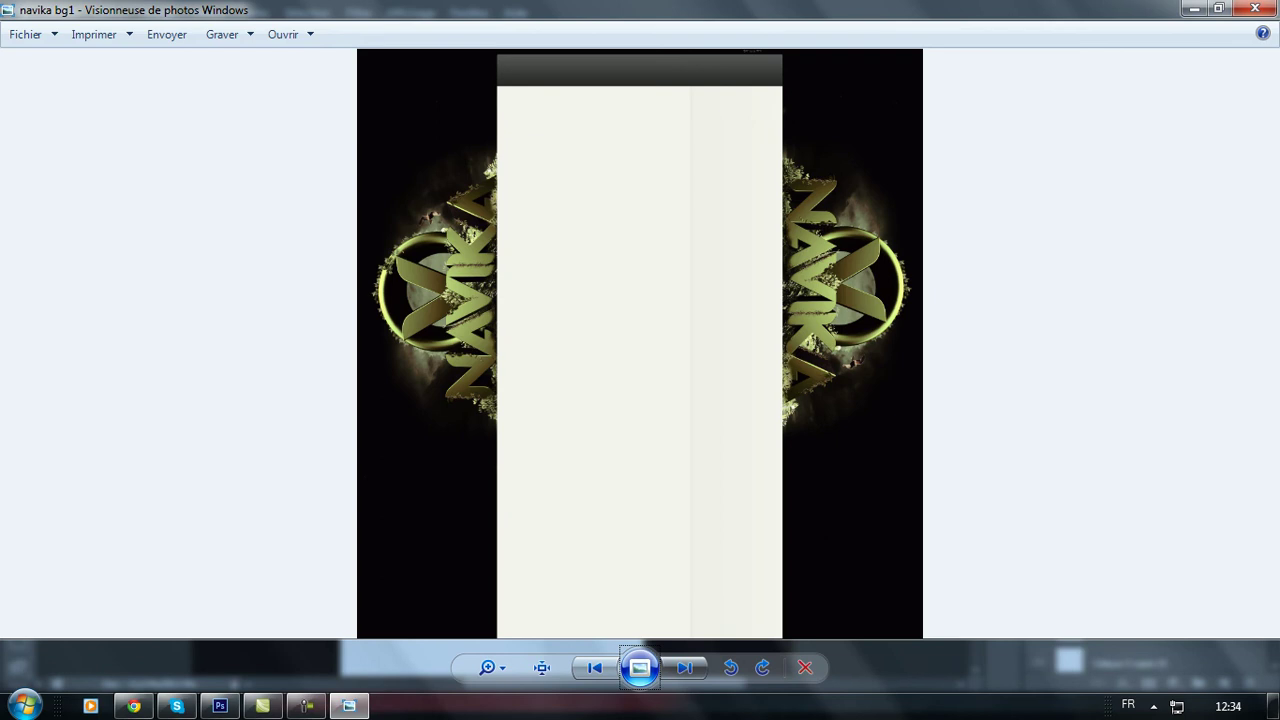